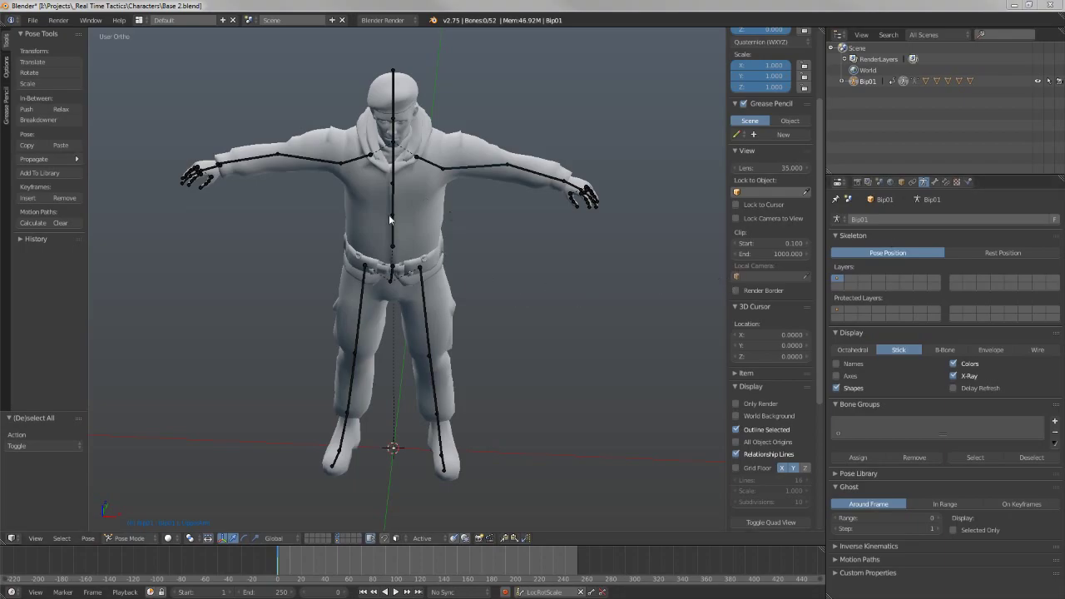
- Examine the soldier character's stick-displayed armature from the front and from the right side
{"action": "middle_click_drag", "start_coordinate": [518, 269], "coordinate": [498, 135]}
{"action": "middle_click_drag", "start_coordinate": [469, 184], "coordinate": [419, 148]}
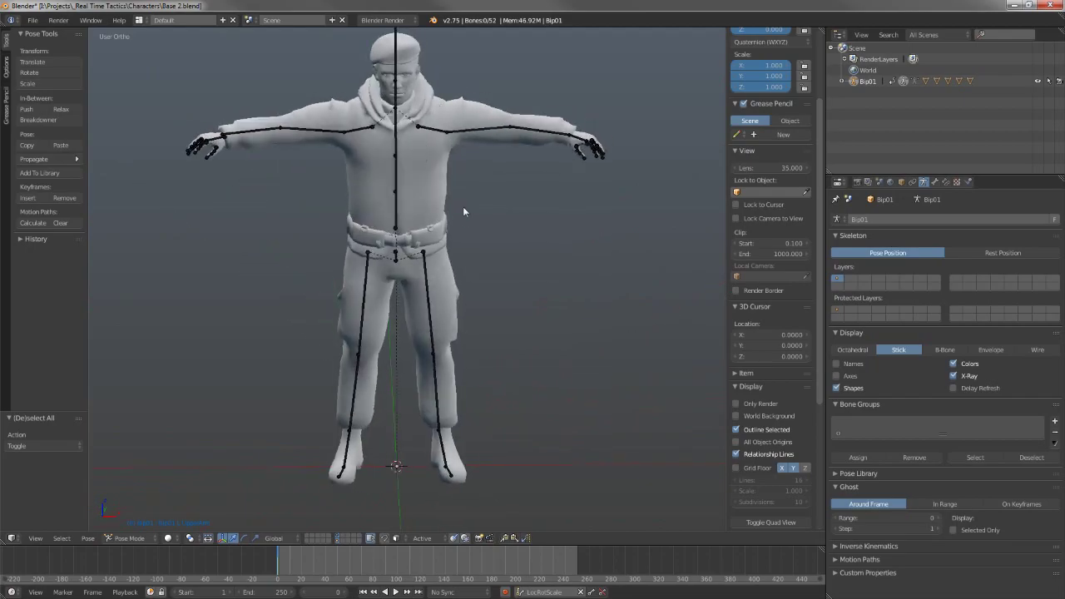
{"action": "scroll", "coordinate": [433, 173], "scroll_direction": "up", "scroll_amount": 3}
{"action": "scroll", "coordinate": [482, 163], "scroll_direction": "down", "scroll_amount": 2}
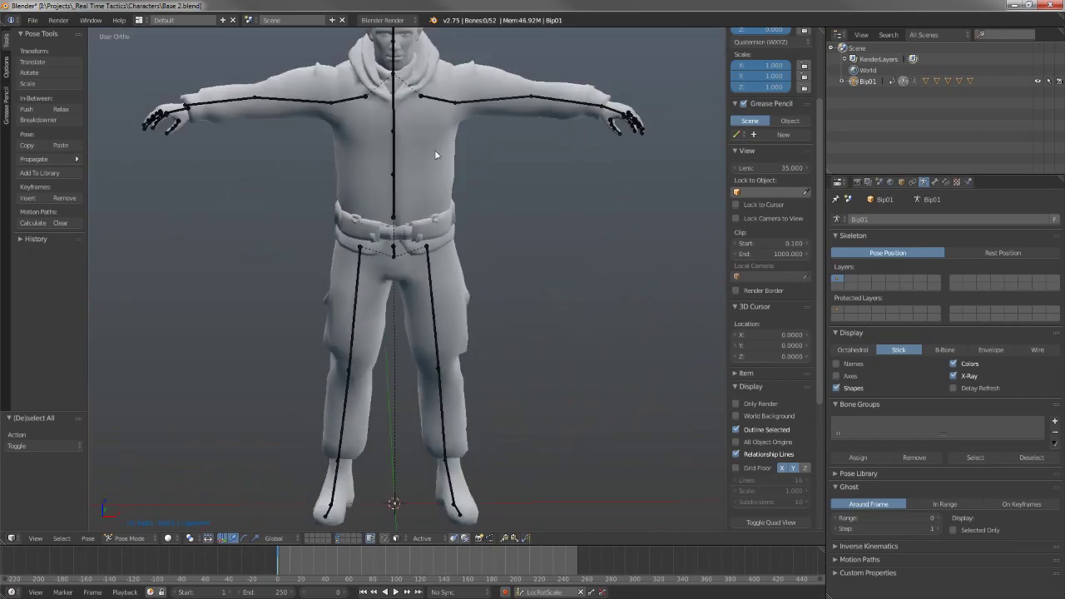
{"action": "middle_click_drag", "start_coordinate": [383, 123], "coordinate": [388, 162]}
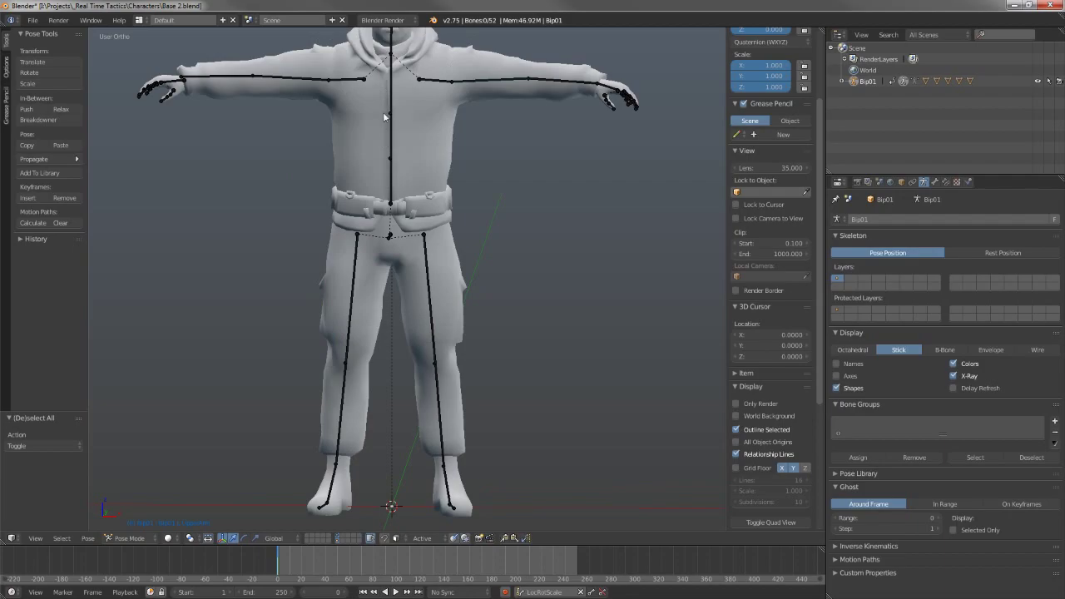
{"action": "scroll", "coordinate": [389, 116], "scroll_direction": "up", "scroll_amount": 2}
{"action": "middle_click_drag", "start_coordinate": [509, 185], "coordinate": [521, 321], "text": "shift"}
{"action": "scroll", "coordinate": [416, 191], "scroll_direction": "down", "scroll_amount": 1}
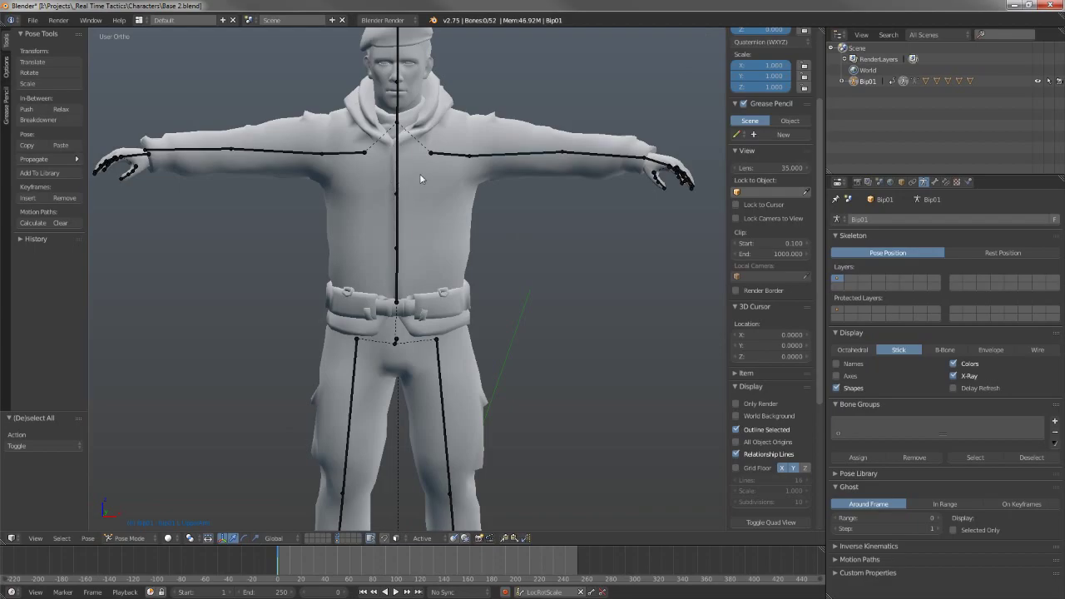
{"action": "scroll", "coordinate": [415, 230], "scroll_direction": "up", "scroll_amount": 2}
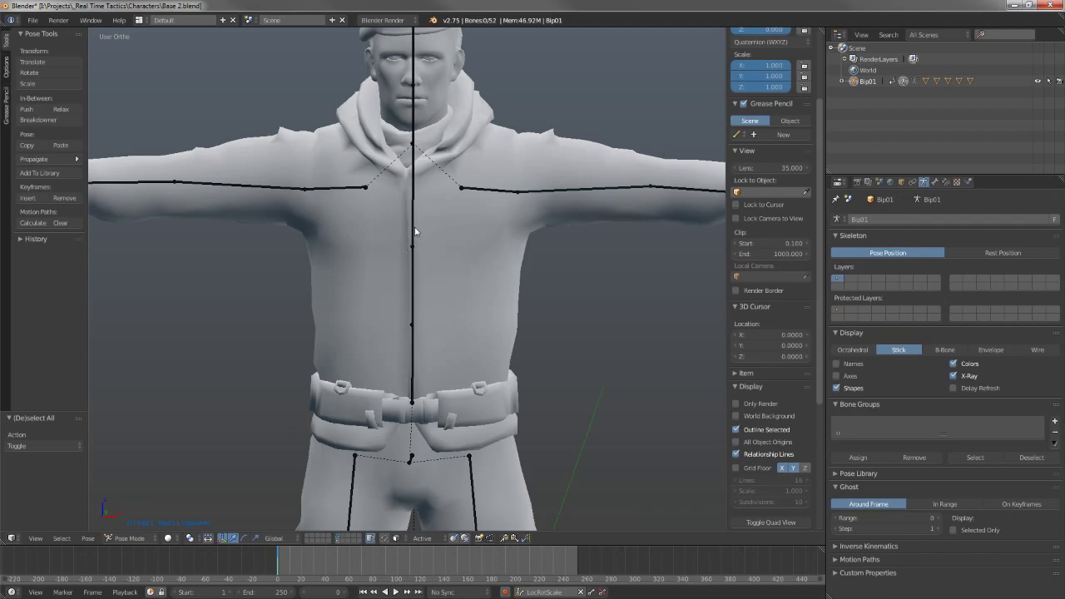
{"action": "scroll", "coordinate": [443, 265], "scroll_direction": "down", "scroll_amount": 6}
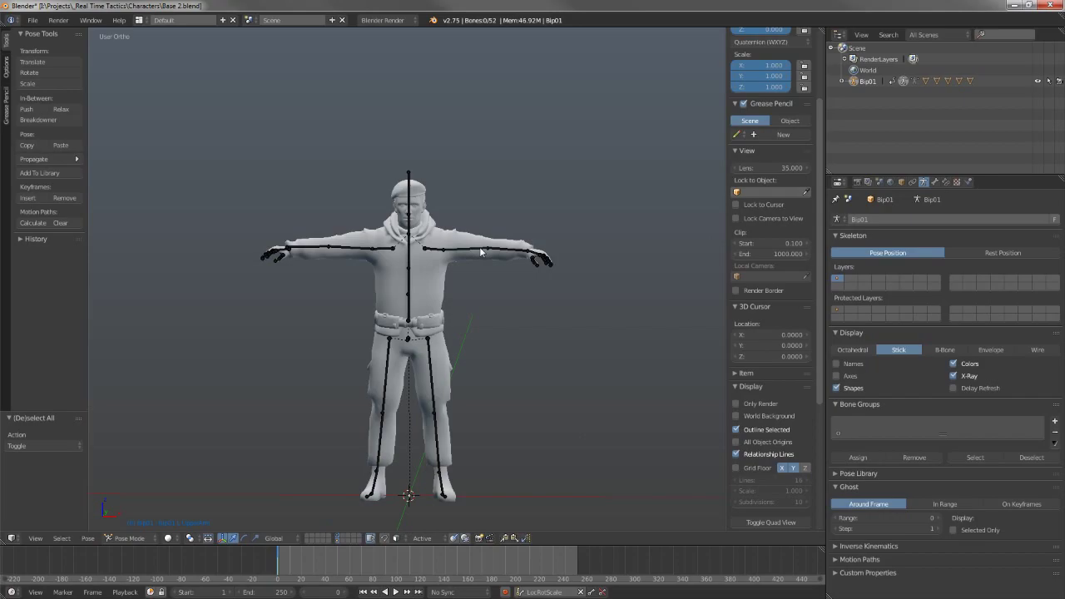
{"action": "key", "text": "KP_1"}
{"action": "key", "text": "KP_3"}
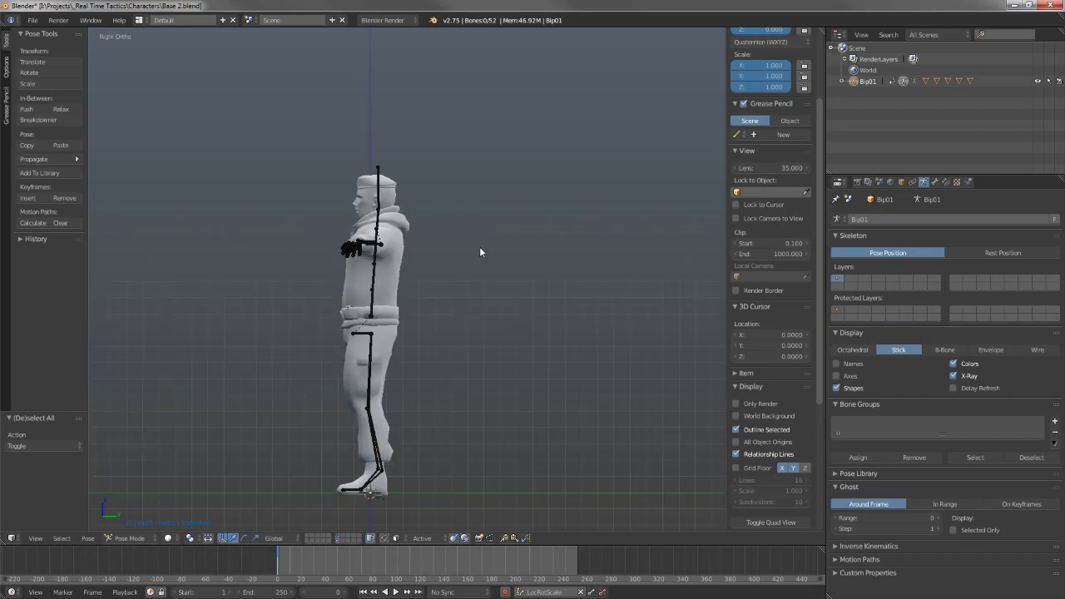
- Select the small pelvis bone at the hips and set the armature display to Octahedral
{"action": "scroll", "coordinate": [474, 304], "scroll_direction": "up", "scroll_amount": 6}
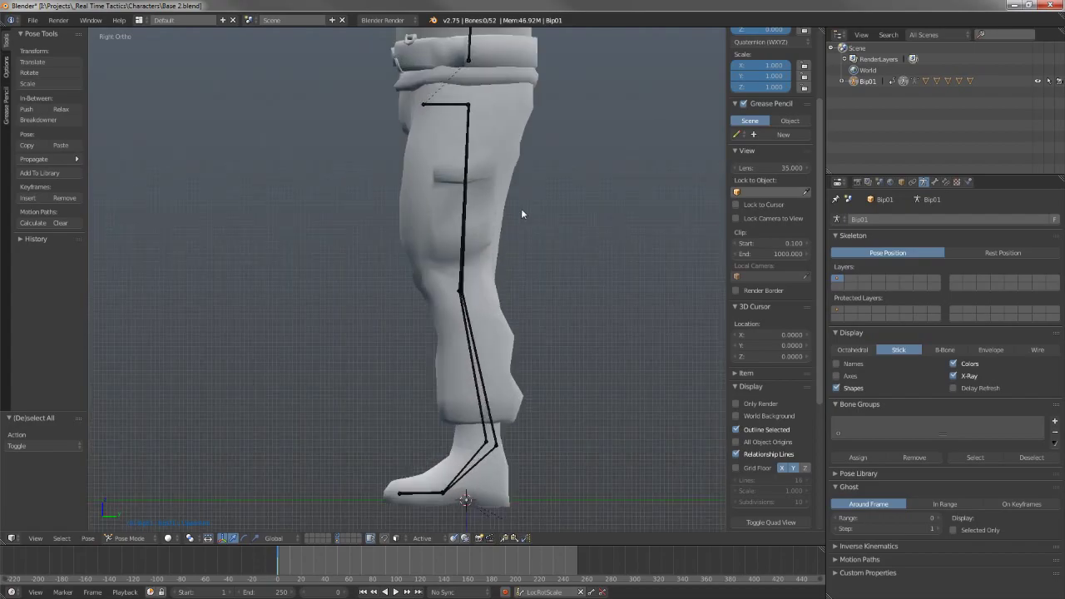
{"action": "right_click", "coordinate": [413, 223]}
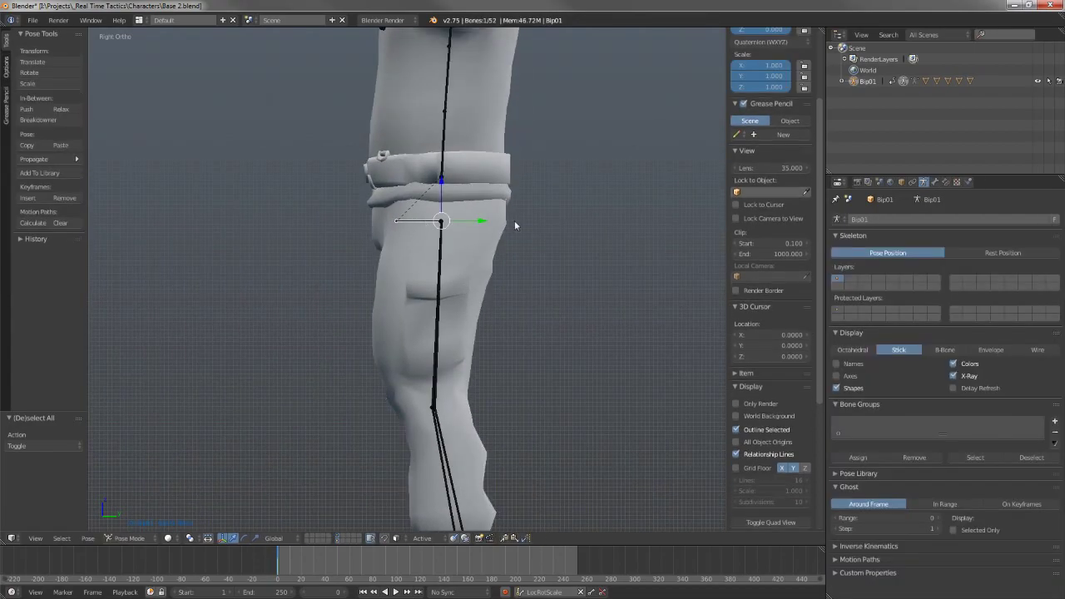
{"action": "scroll", "coordinate": [514, 221], "scroll_direction": "down", "scroll_amount": 3}
{"action": "left_click", "coordinate": [852, 349]}
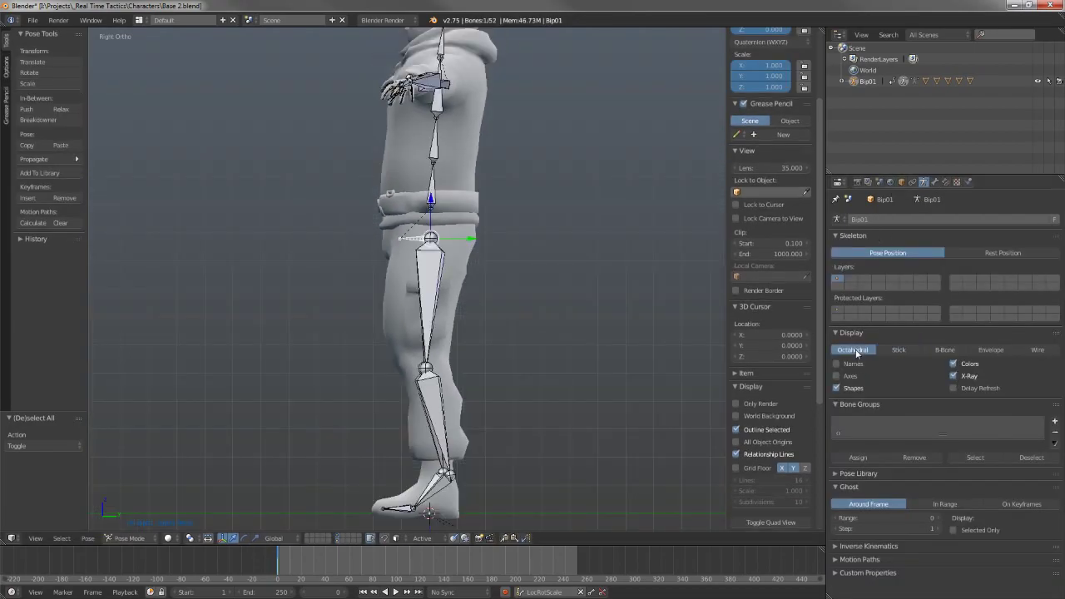
{"action": "middle_click_drag", "start_coordinate": [682, 233], "coordinate": [535, 223]}
{"action": "key", "text": "KP_3"}
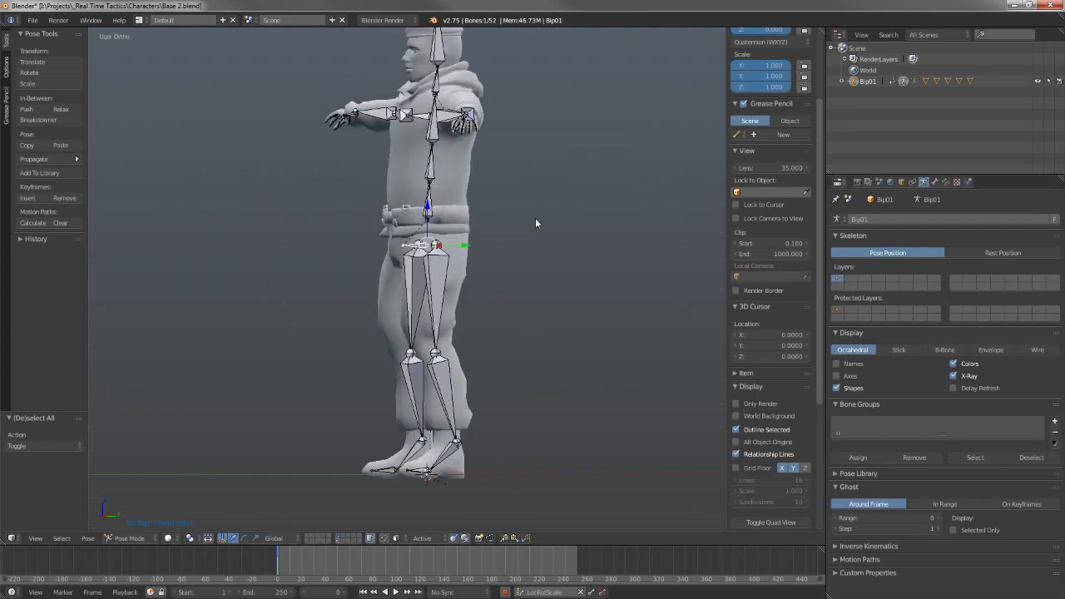
{"action": "scroll", "coordinate": [509, 220], "scroll_direction": "up", "scroll_amount": 3}
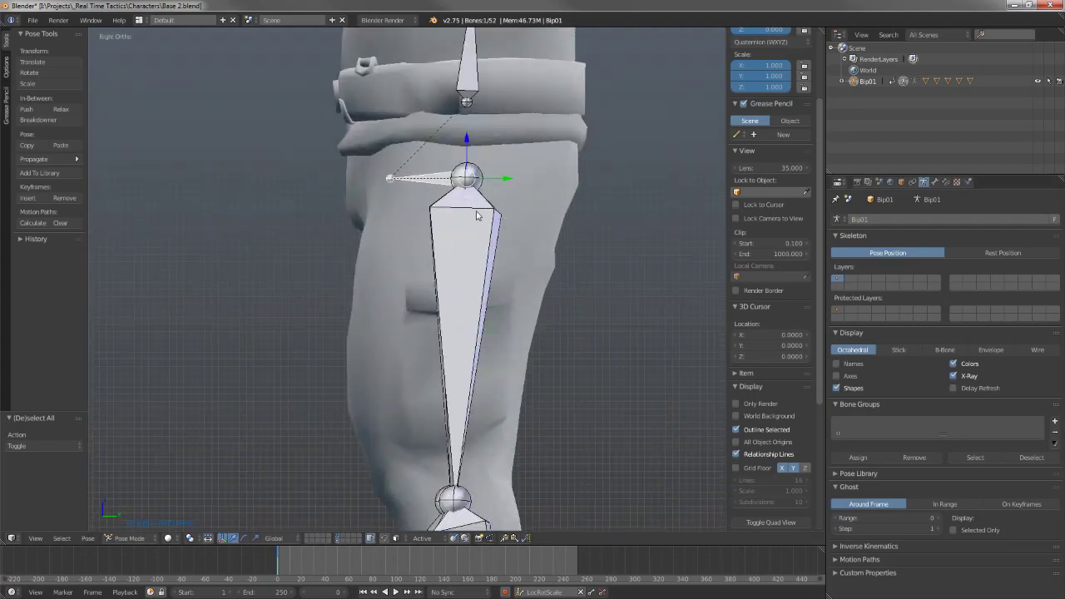
- In Edit Mode, duplicate the pelvis bone and move the copy about 0.97 units straight down along Z to ground level
{"action": "key", "text": "Tab"}
{"action": "key", "text": "KP_1"}
{"action": "scroll", "coordinate": [439, 250], "scroll_direction": "down", "scroll_amount": 4}
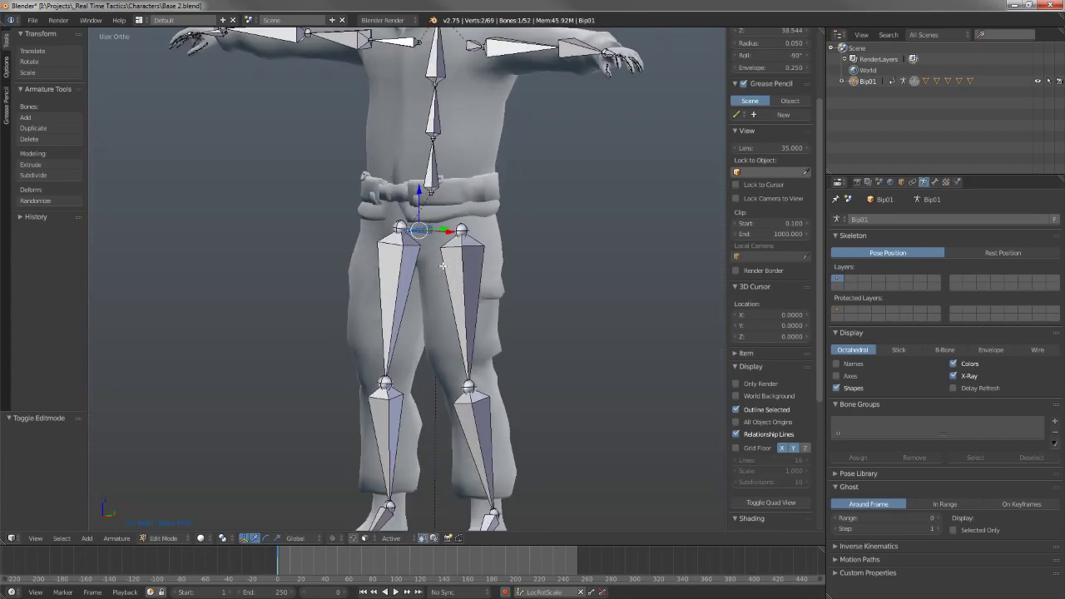
{"action": "key", "text": "KP_3"}
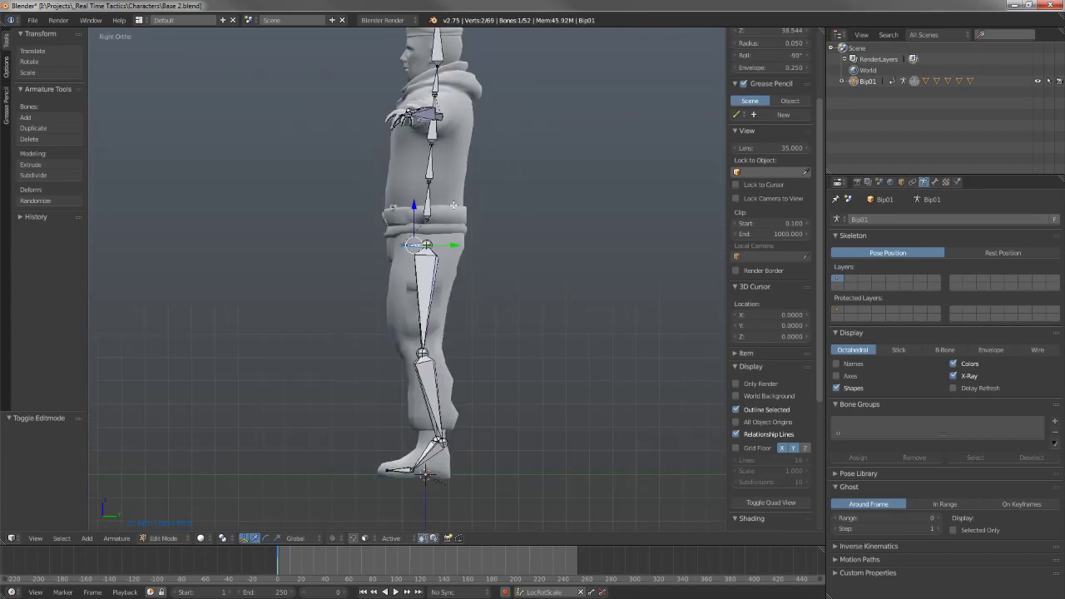
{"action": "key", "text": "shift+d"}
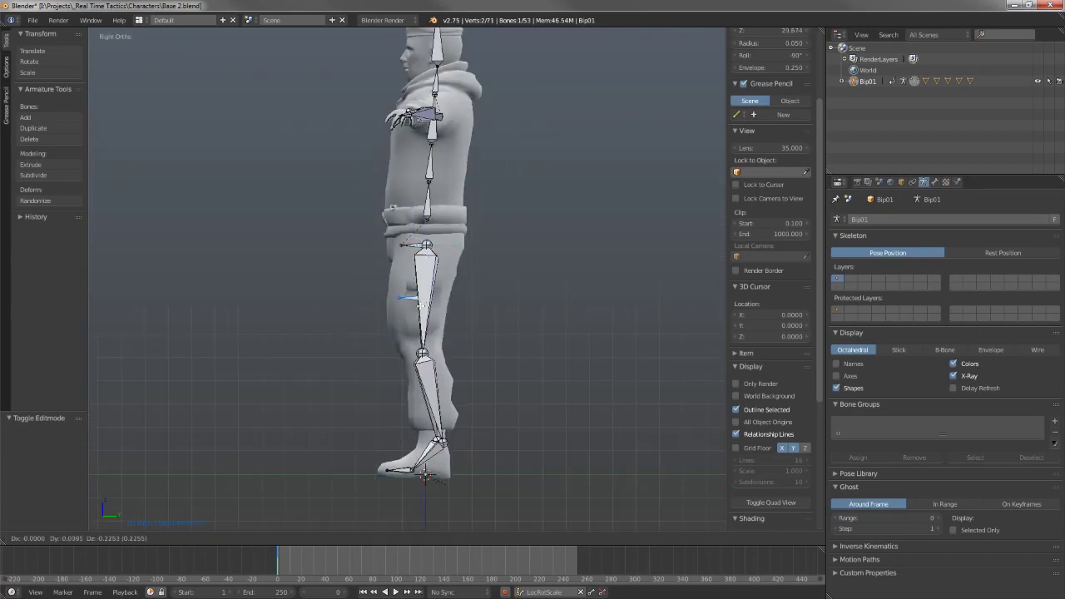
{"action": "key", "text": "Escape"}
{"action": "key", "text": "g"}
{"action": "key", "text": "z"}
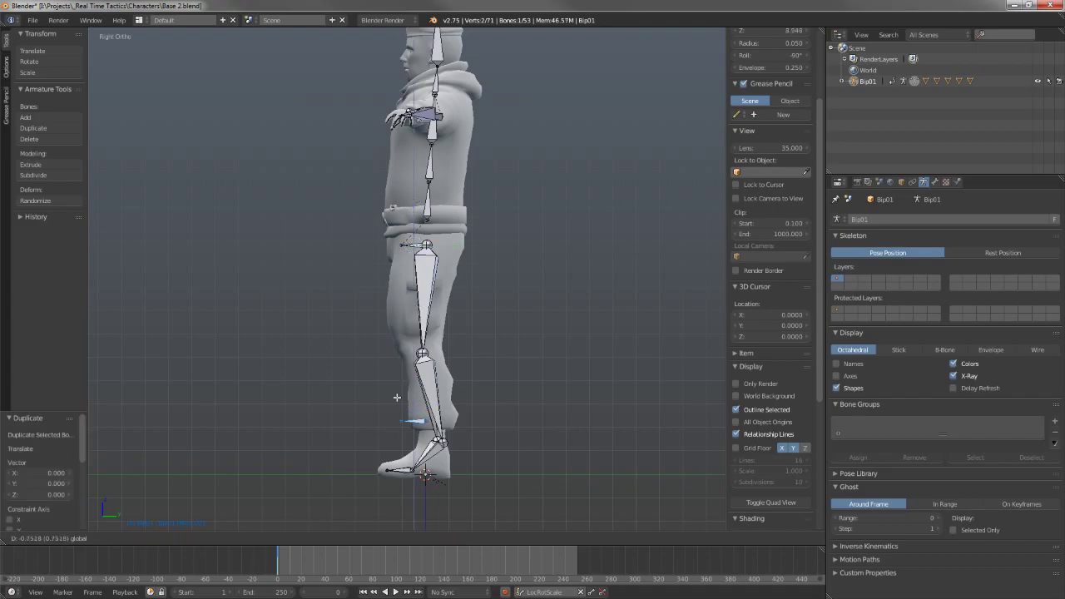
{"action": "left_click", "coordinate": [395, 436]}
- Scale the copied ground bone up about 7.23 times and shift it along negative Y, towards the character's front
{"action": "middle_click_drag", "start_coordinate": [401, 299], "coordinate": [421, 425]}
{"action": "key", "text": "s"}
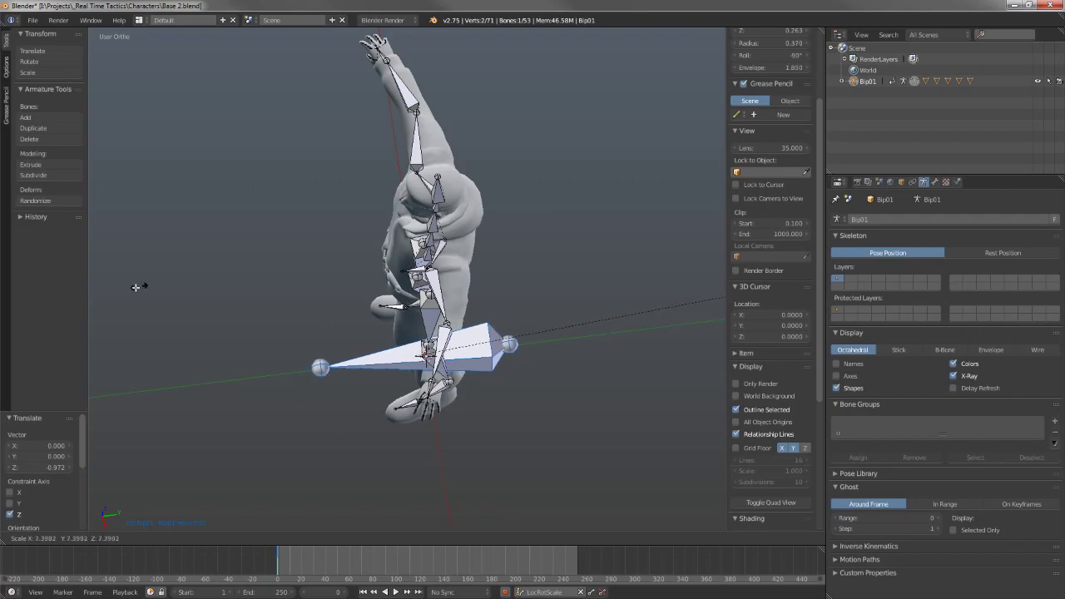
{"action": "left_click", "coordinate": [143, 288]}
{"action": "middle_click_drag", "start_coordinate": [143, 288], "coordinate": [146, 211]}
{"action": "key", "text": "KP_3"}
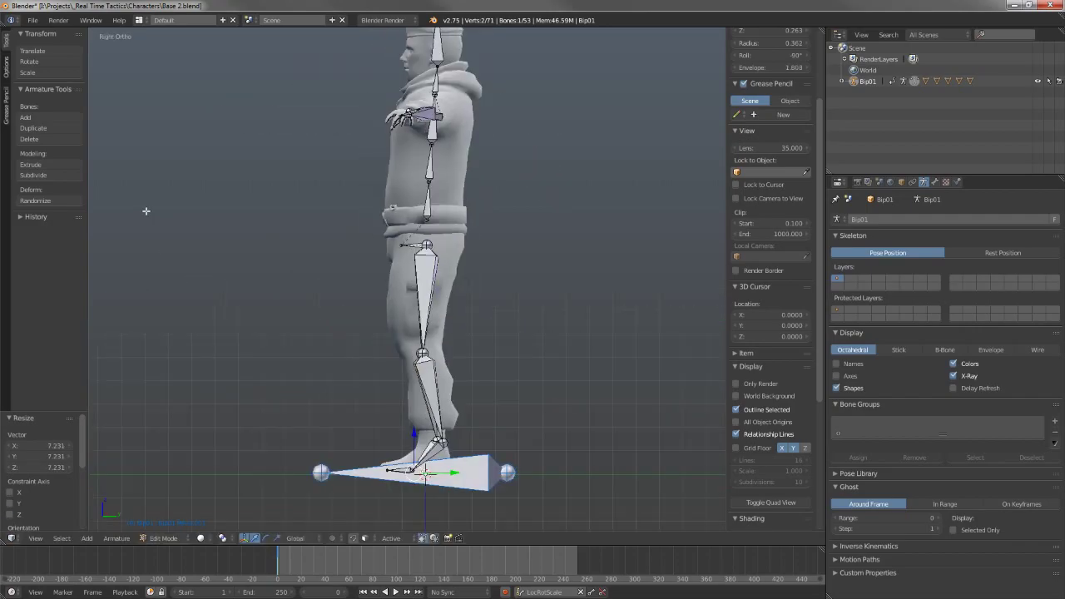
{"action": "left_click_drag", "start_coordinate": [454, 473], "coordinate": [417, 473]}
{"action": "middle_click_drag", "start_coordinate": [376, 422], "coordinate": [408, 413]}
{"action": "scroll", "coordinate": [404, 413], "scroll_direction": "up", "scroll_amount": 1}
{"action": "scroll", "coordinate": [408, 414], "scroll_direction": "down", "scroll_amount": 1}
- Try moving the ground bone in Pose Mode, cancel the move and return to Edit Mode
{"action": "key", "text": "ctrl+Tab"}
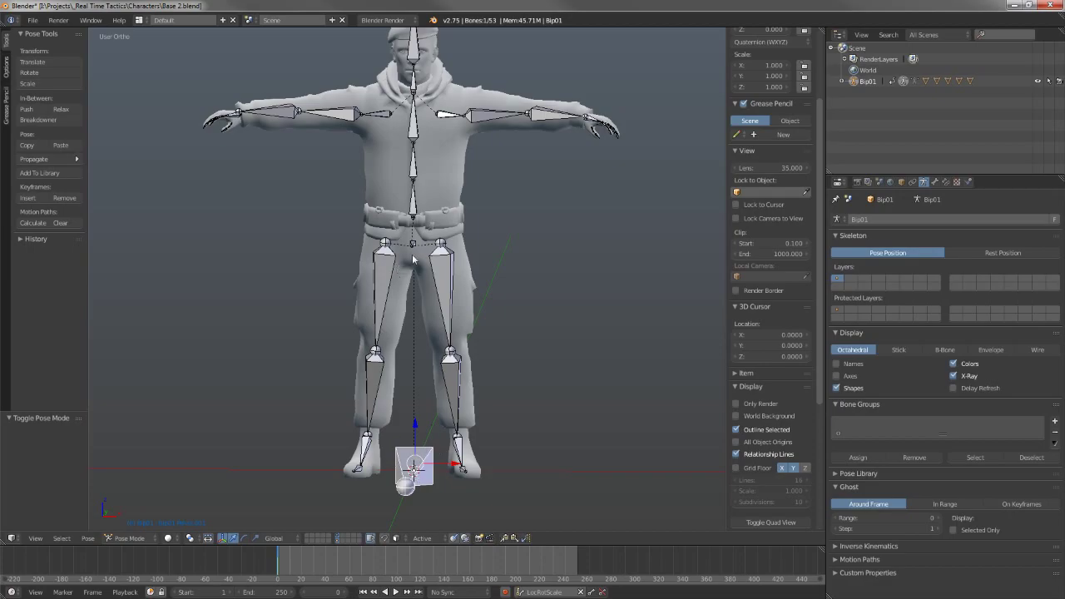
{"action": "key", "text": "g"}
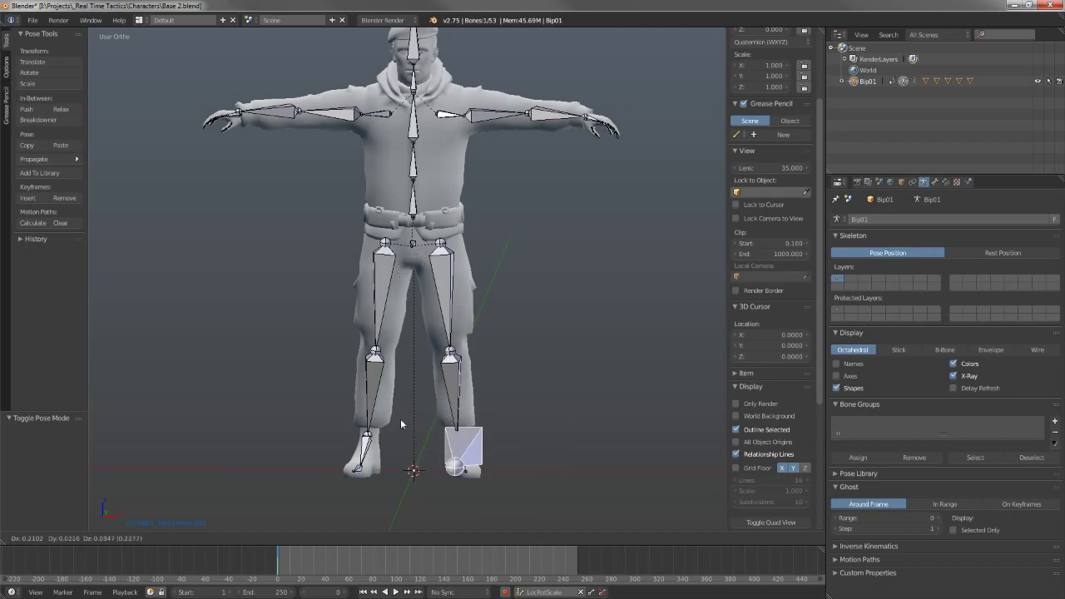
{"action": "right_click", "coordinate": [400, 419]}
{"action": "key", "text": "Tab"}
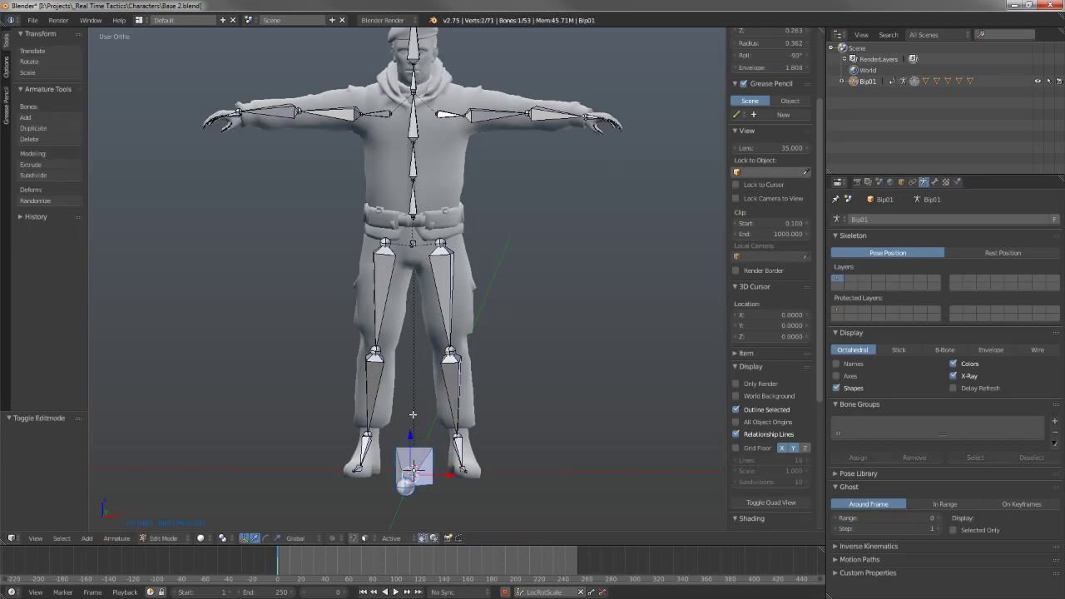
{"action": "key", "text": "Tab"}
{"action": "key", "text": "Tab"}
- Parent the pelvis bone to the large ground bone with the Keep Offset option
{"action": "right_click", "coordinate": [413, 242]}
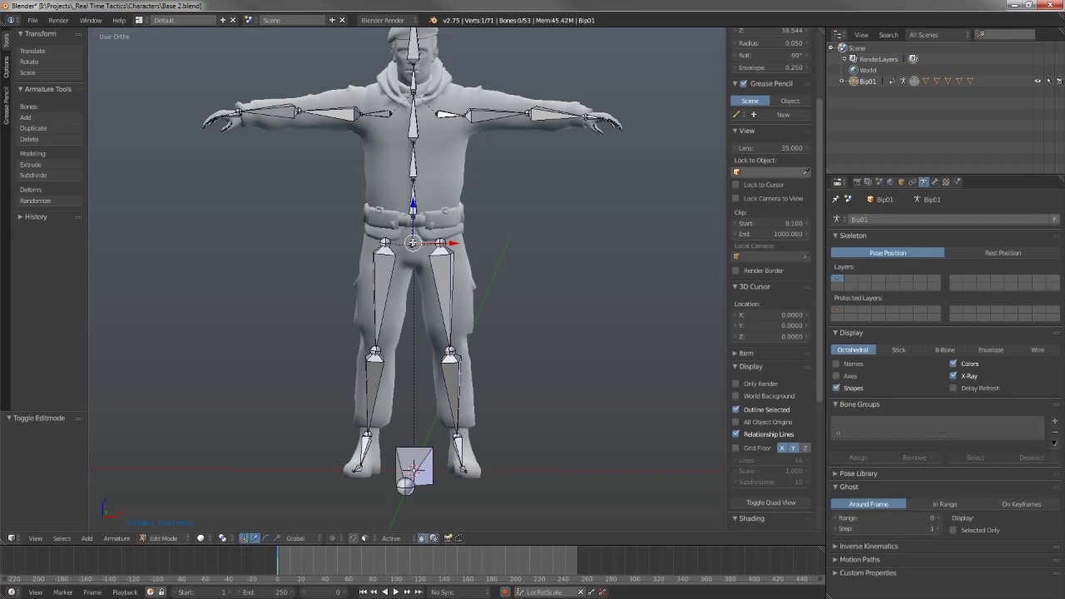
{"action": "scroll", "coordinate": [414, 242], "scroll_direction": "up", "scroll_amount": 3}
{"action": "key", "text": "z"}
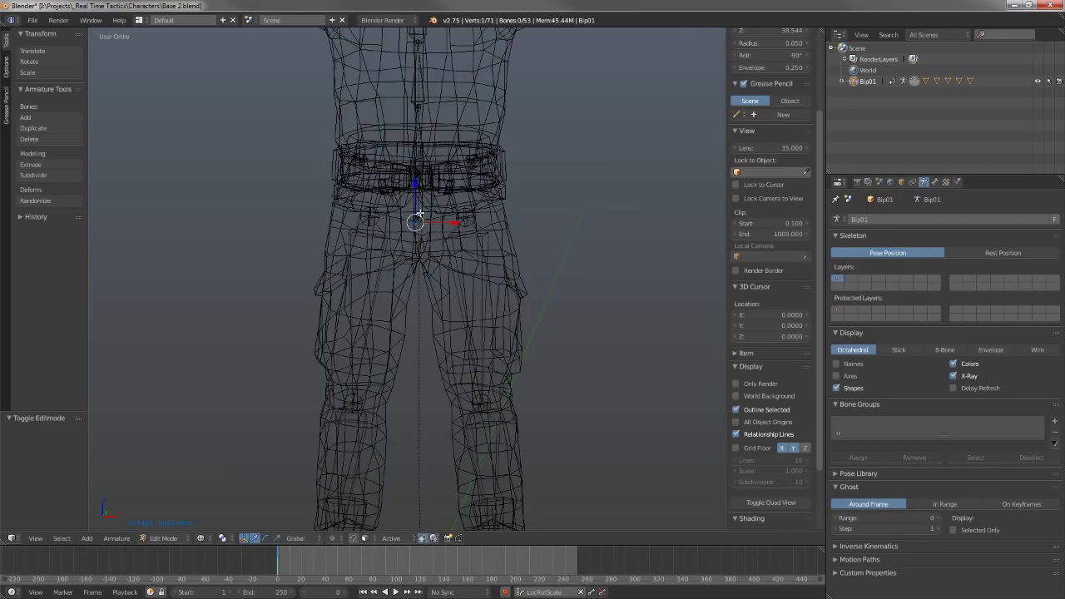
{"action": "right_click", "coordinate": [420, 214]}
{"action": "key", "text": "z"}
{"action": "middle_click_drag", "start_coordinate": [378, 214], "coordinate": [413, 218]}
{"action": "right_click", "coordinate": [427, 217]}
{"action": "middle_click_drag", "start_coordinate": [420, 270], "coordinate": [416, 311]}
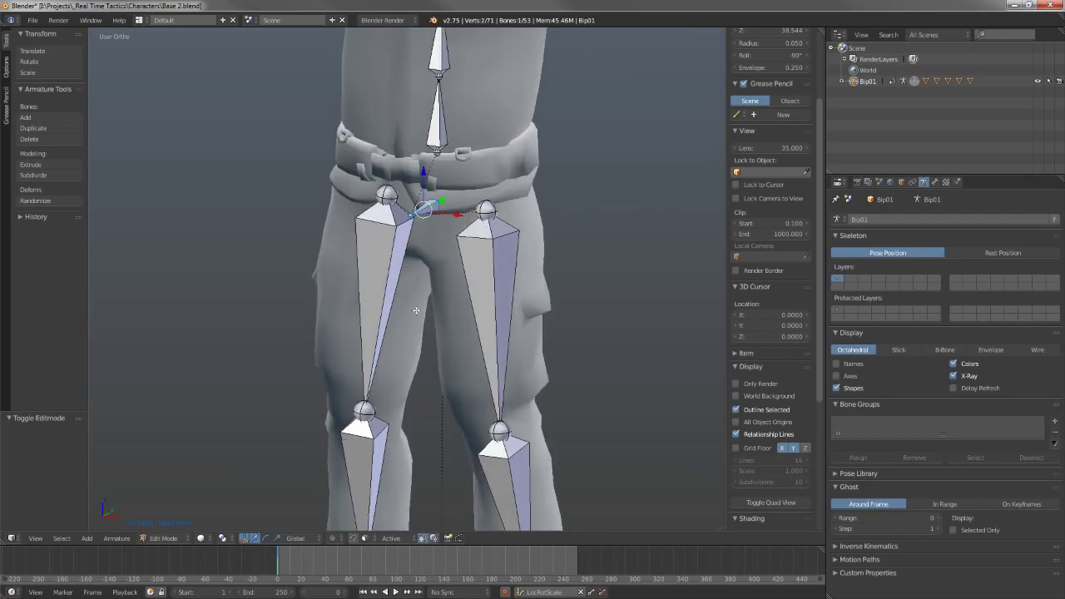
{"action": "scroll", "coordinate": [403, 242], "scroll_direction": "down", "scroll_amount": 1}
{"action": "scroll", "coordinate": [439, 445], "scroll_direction": "down", "scroll_amount": 3}
{"action": "middle_click_drag", "start_coordinate": [441, 435], "coordinate": [443, 345], "text": "shift"}
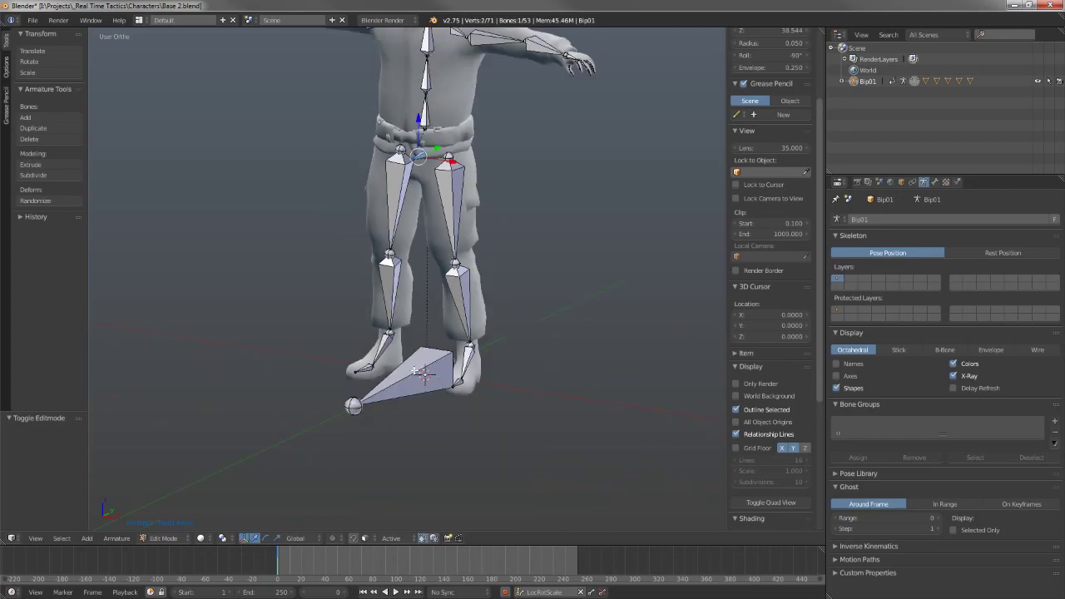
{"action": "right_click", "coordinate": [424, 375], "text": "shift"}
{"action": "key", "text": "ctrl+p"}
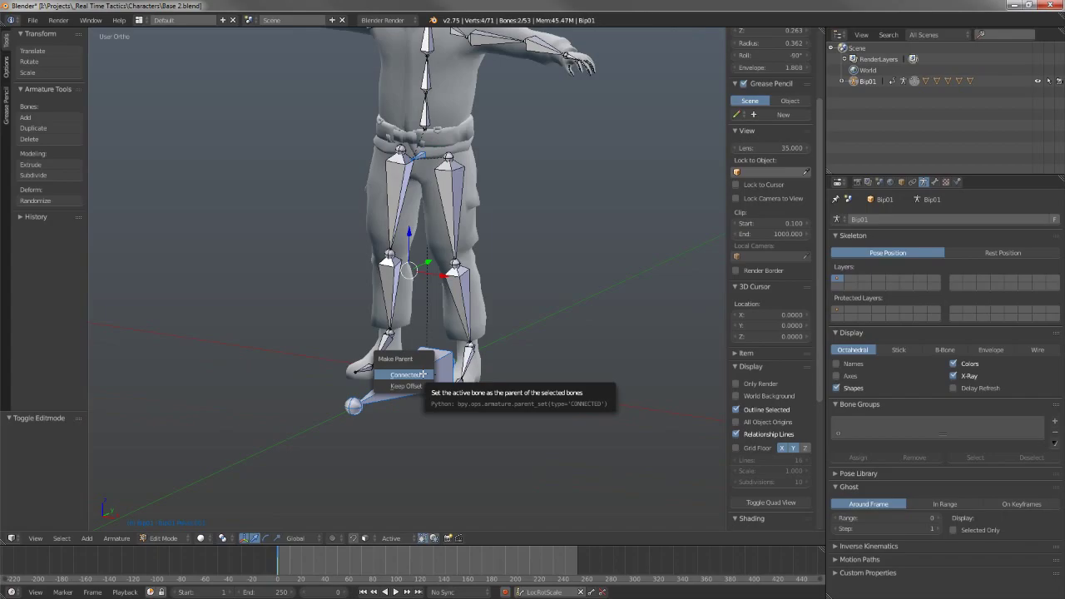
{"action": "key", "text": "Down"}
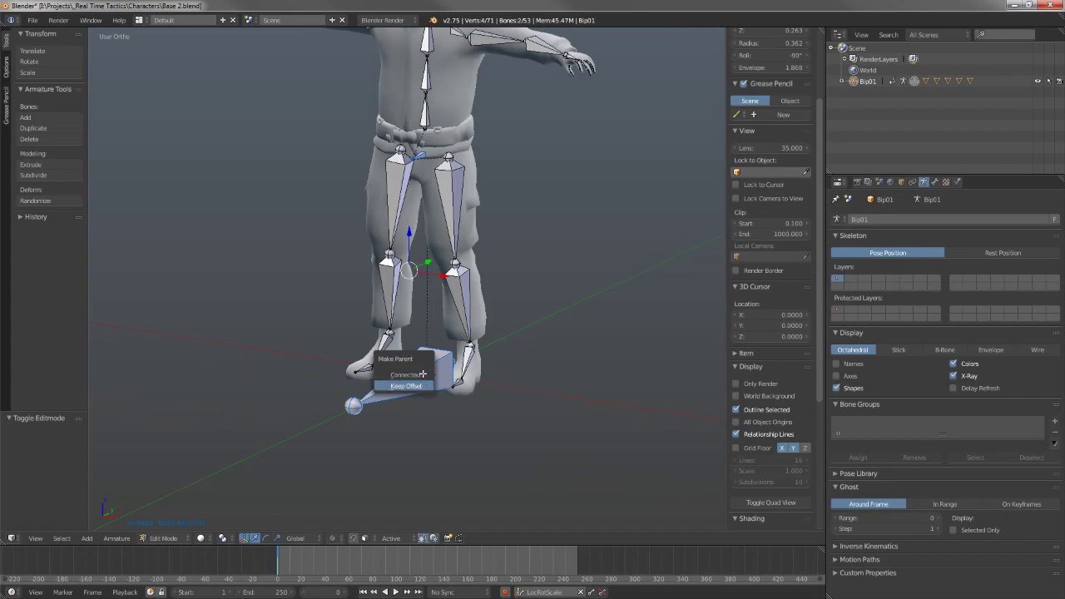
{"action": "key", "text": "Return"}
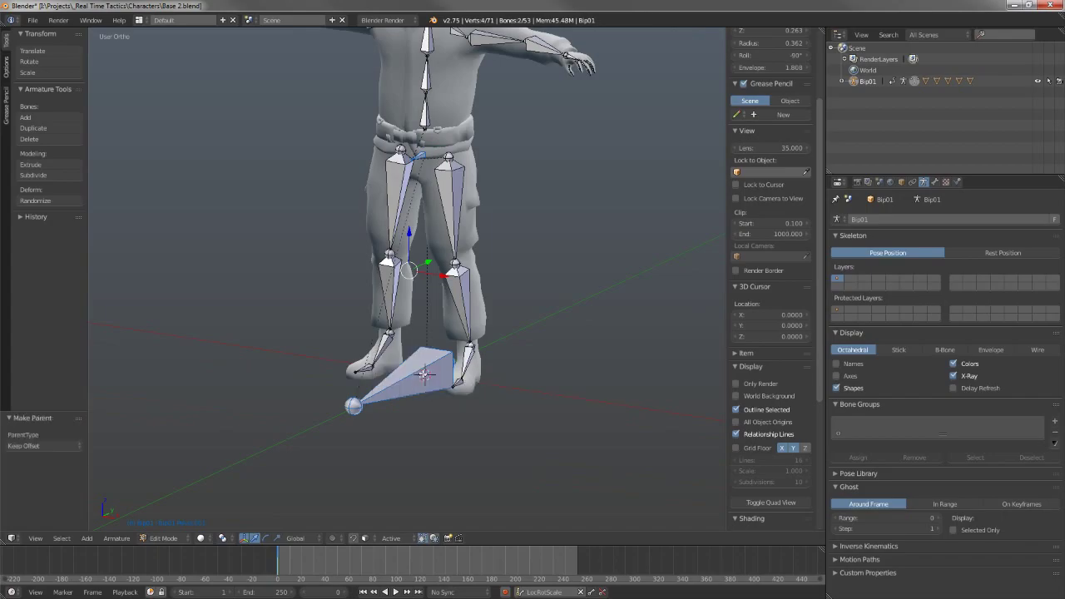
- Switch to Pose Mode and test-move the ground bone to check that the rig follows, then cancel the move
{"action": "key", "text": "ctrl+Tab"}
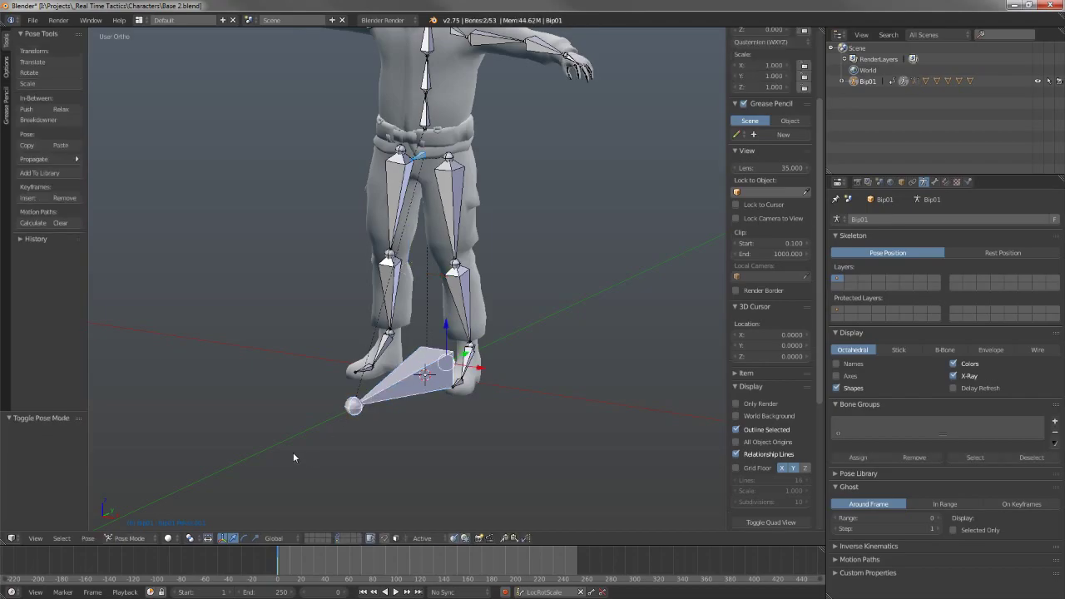
{"action": "right_click", "coordinate": [422, 378]}
{"action": "key", "text": "g"}
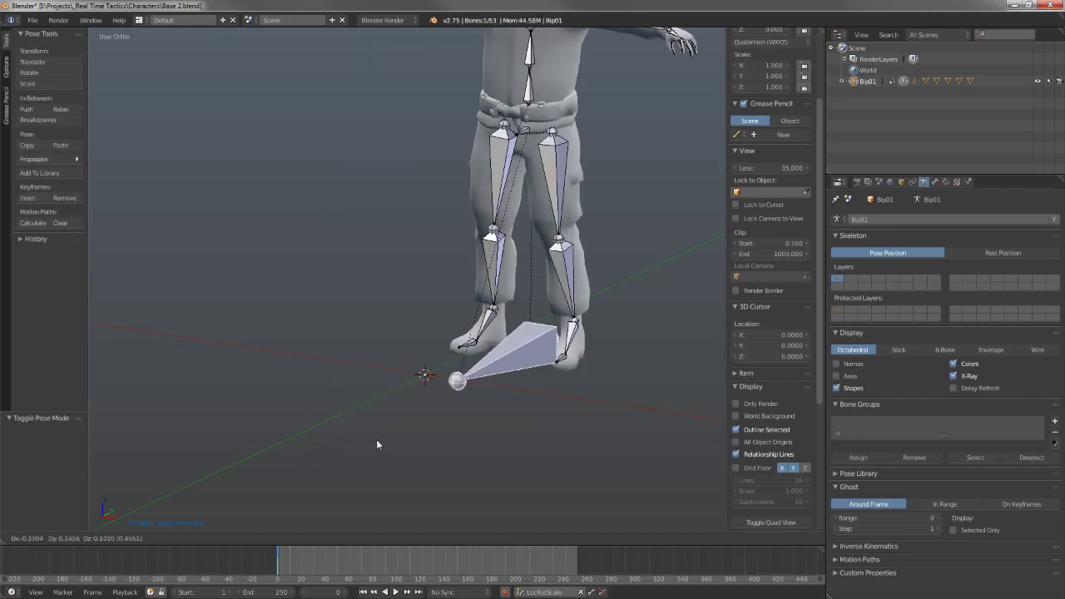
{"action": "right_click", "coordinate": [366, 345]}
{"action": "scroll", "coordinate": [438, 351], "scroll_direction": "down", "scroll_amount": 3}
{"action": "scroll", "coordinate": [475, 219], "scroll_direction": "up", "scroll_amount": 3}
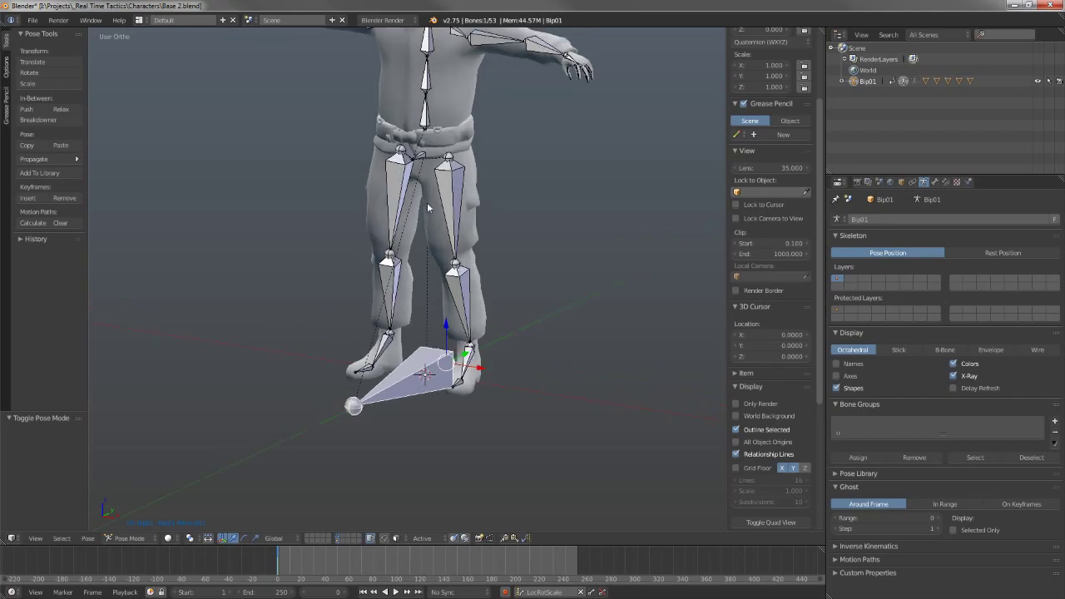
- Test-move the pelvis bone independently of the ground bone and cancel the move
{"action": "middle_click_drag", "start_coordinate": [441, 279], "coordinate": [425, 203]}
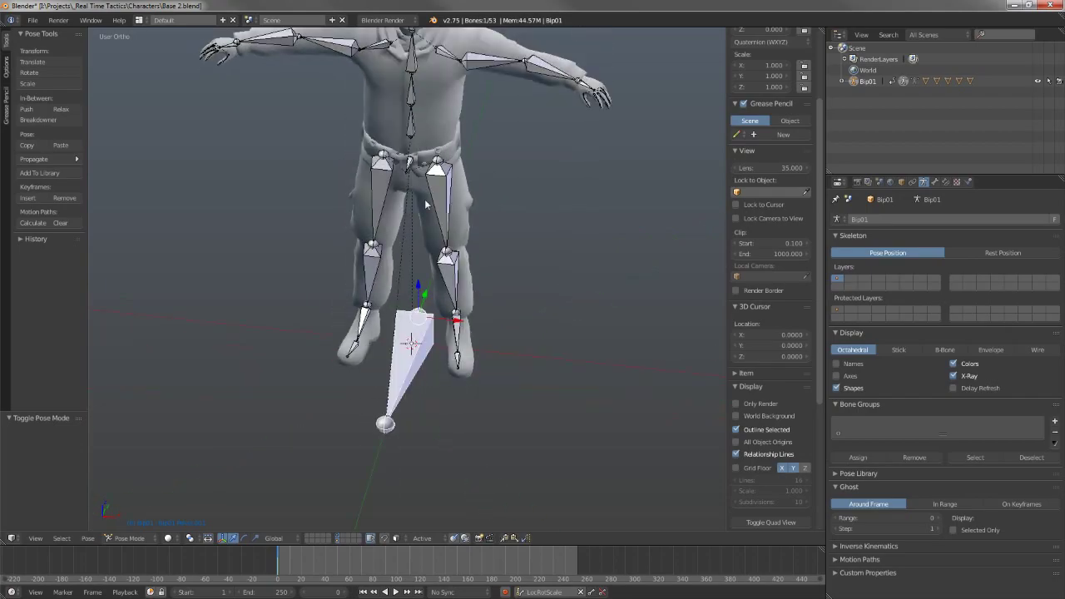
{"action": "middle_click_drag", "start_coordinate": [480, 143], "coordinate": [463, 117]}
{"action": "middle_click_drag", "start_coordinate": [405, 171], "coordinate": [420, 241], "text": "shift"}
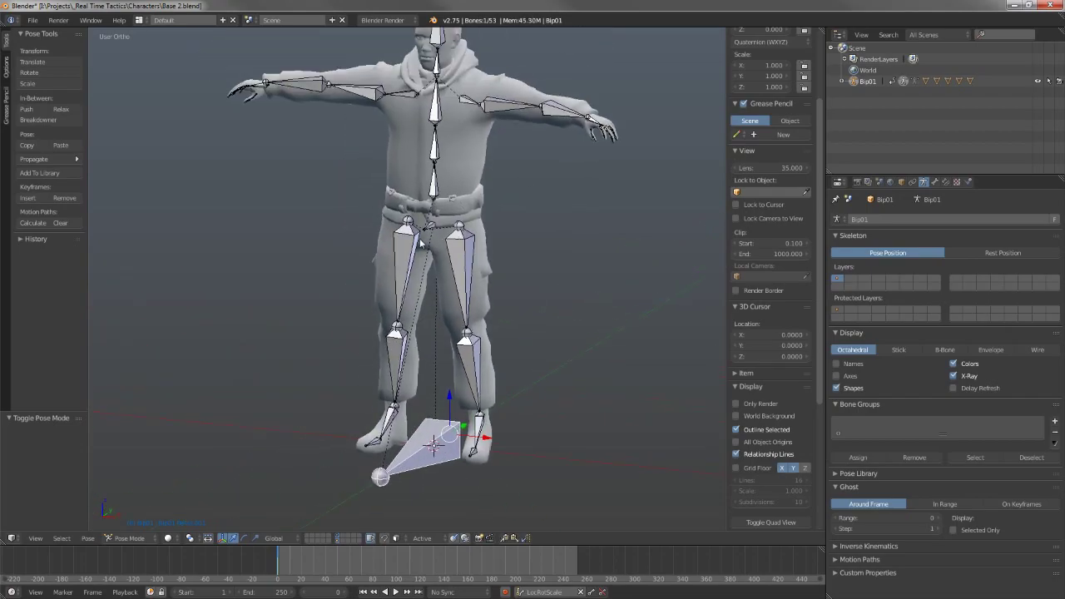
{"action": "key", "text": "g"}
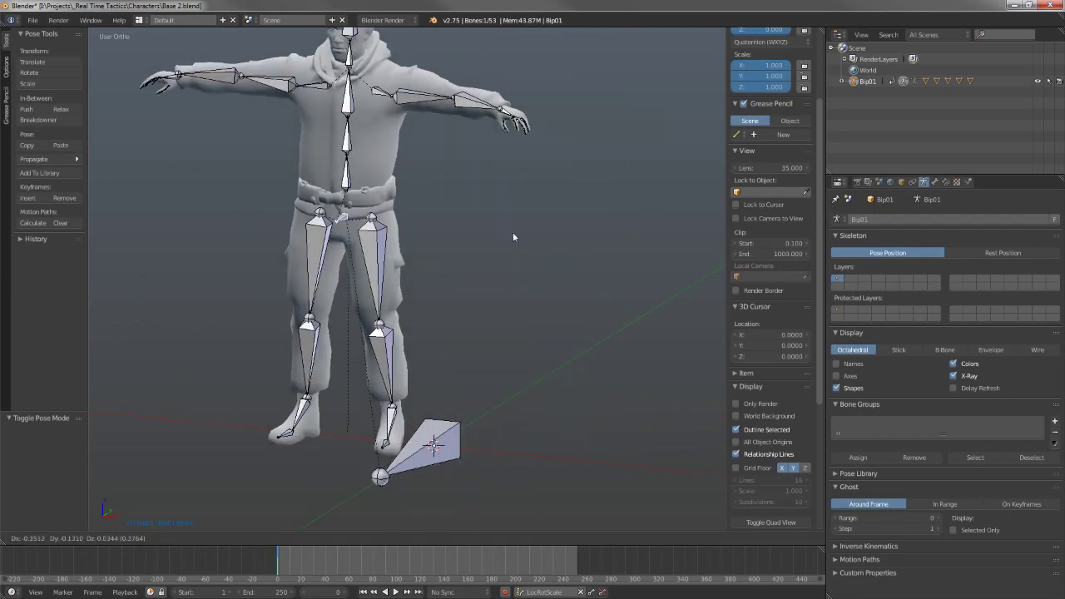
{"action": "right_click", "coordinate": [440, 252]}
{"action": "key", "text": "g"}
{"action": "right_click", "coordinate": [477, 276]}
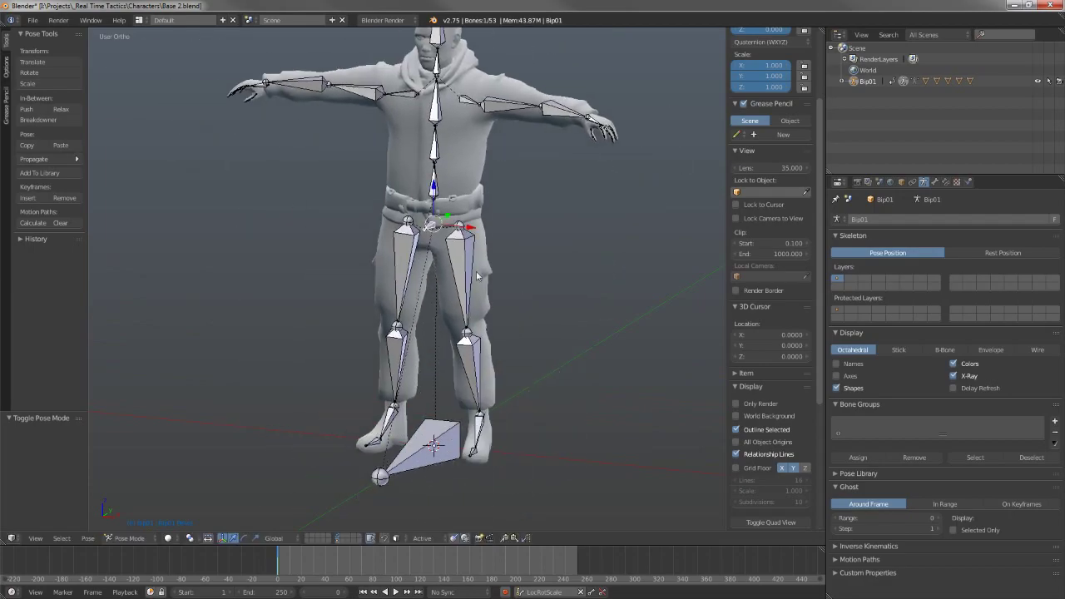
- Hide the large ground bone in side view and reveal it again
{"action": "middle_click_drag", "start_coordinate": [500, 317], "coordinate": [458, 293]}
{"action": "key", "text": "KP_3"}
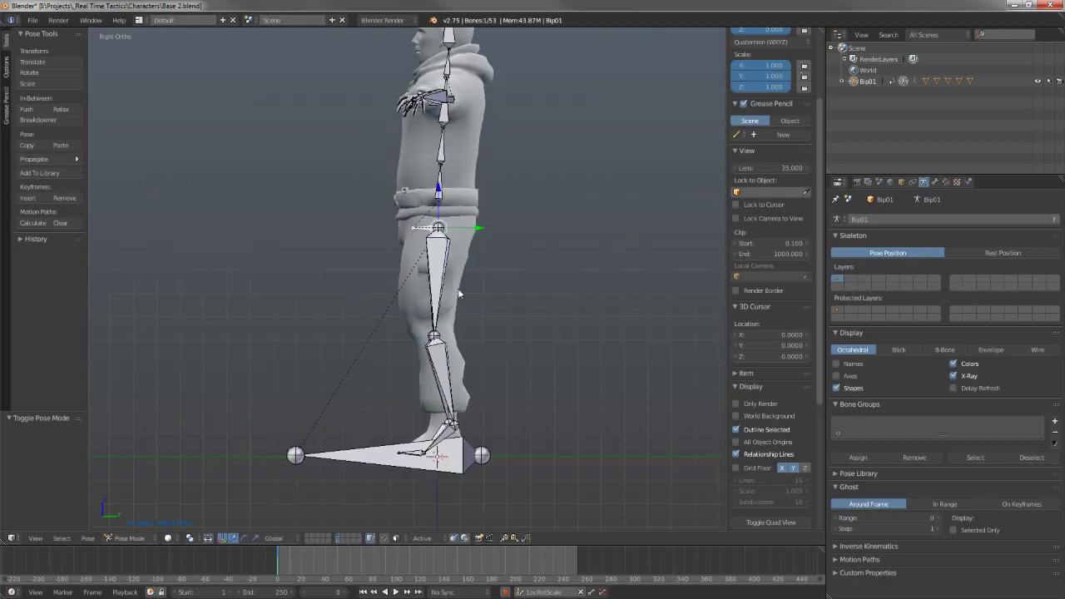
{"action": "right_click", "coordinate": [482, 454]}
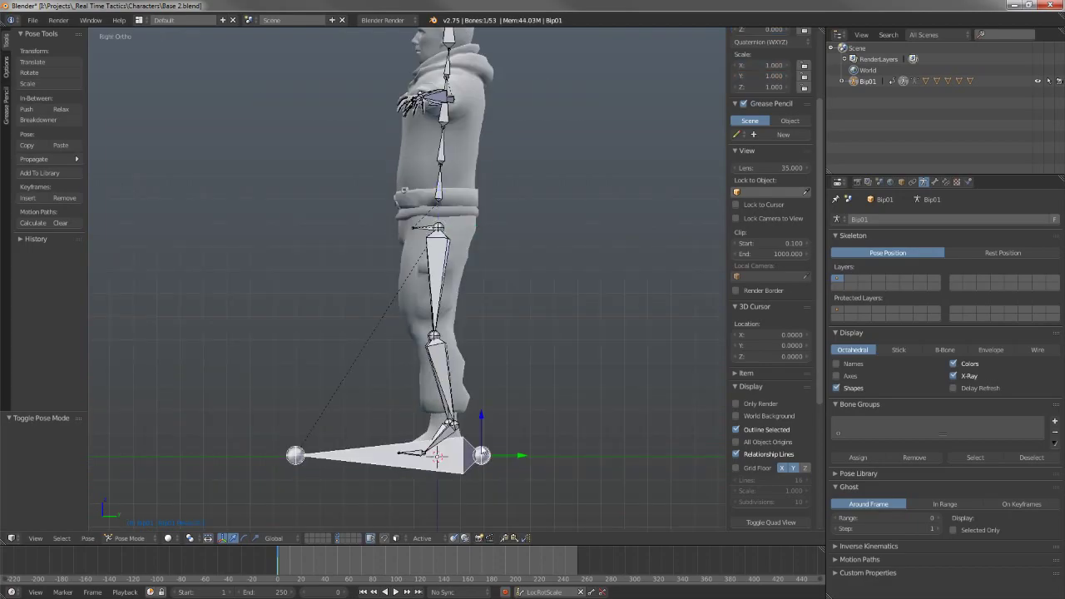
{"action": "key", "text": "h"}
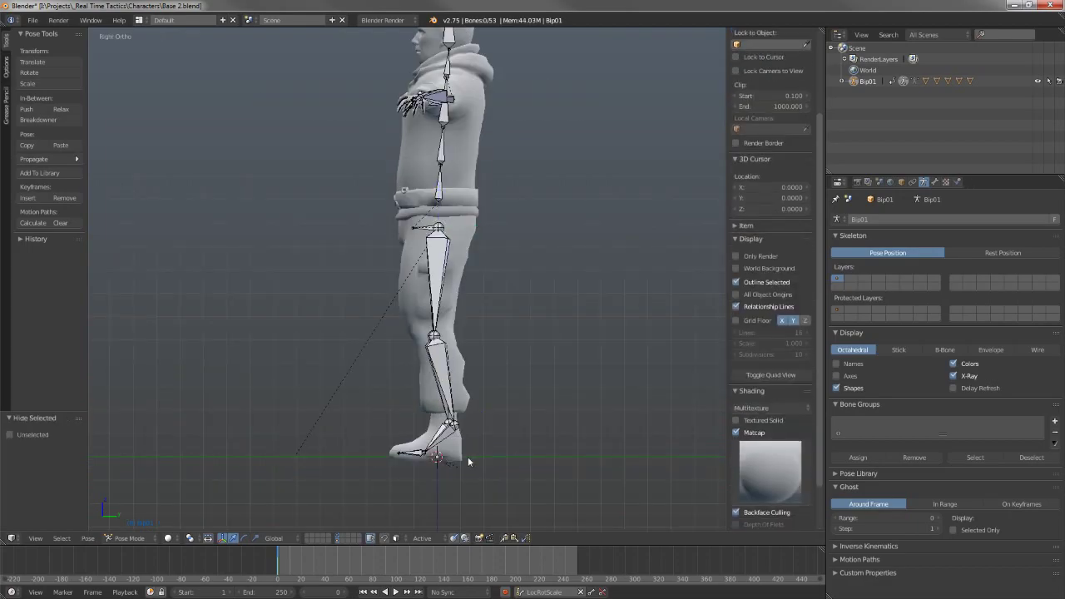
{"action": "key", "text": "alt+h"}
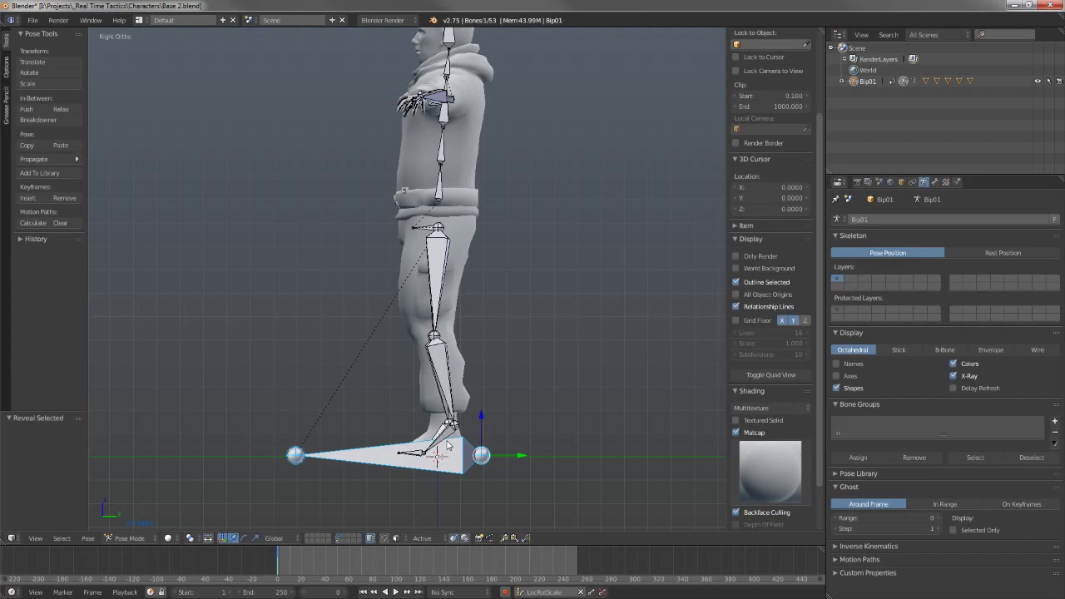
- Rename the large ground bone as "Root bone" in Edit Mode
{"action": "left_click", "coordinate": [935, 181]}
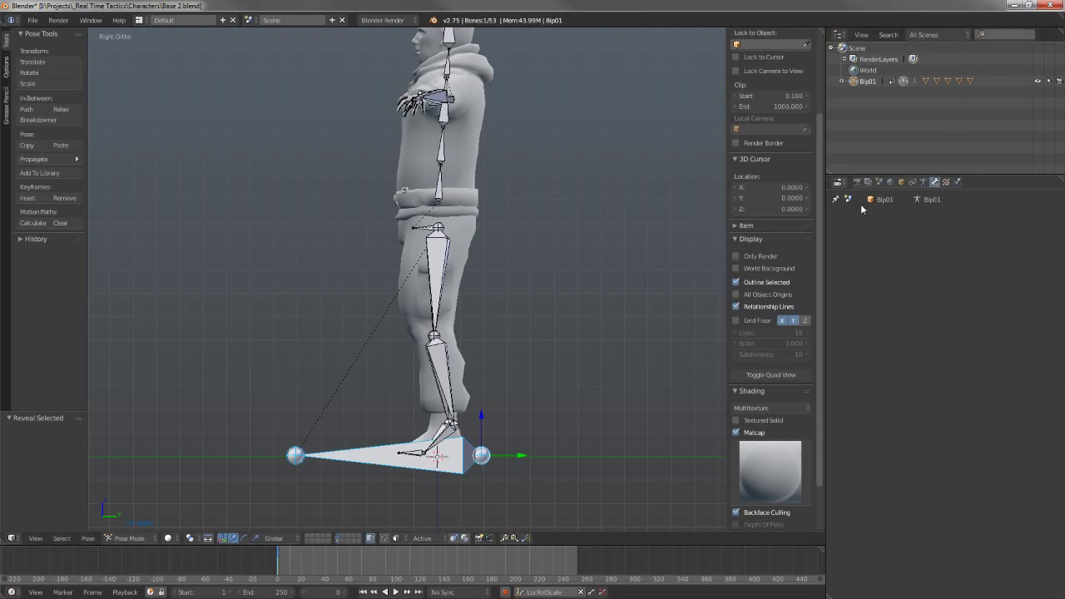
{"action": "key", "text": "Tab"}
{"action": "scroll", "coordinate": [416, 441], "scroll_direction": "up", "scroll_amount": 1}
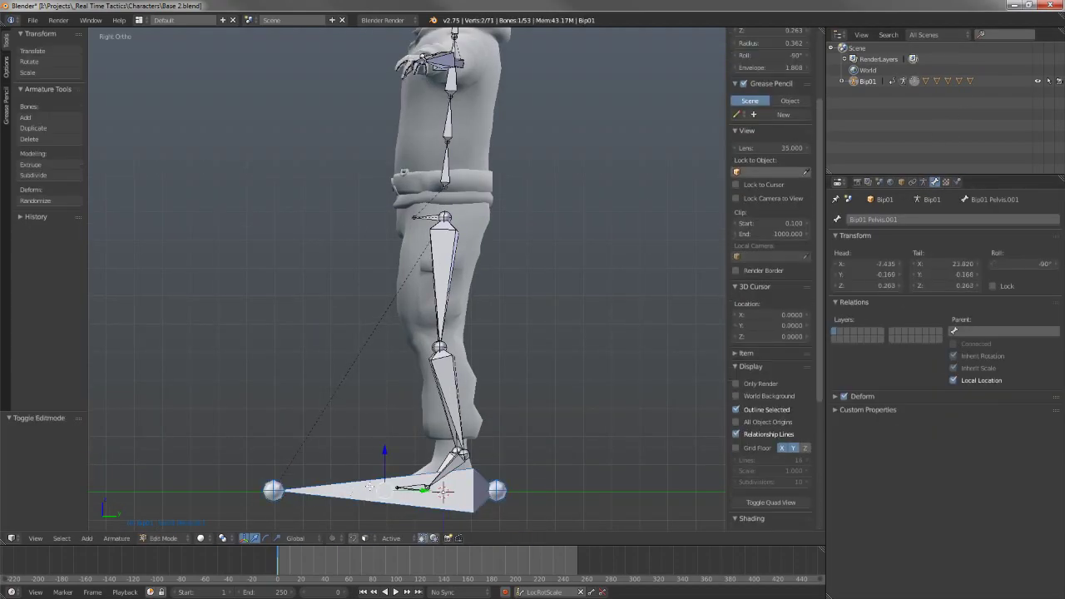
{"action": "left_click", "coordinate": [913, 219]}
{"action": "key", "text": "BackSpace"}
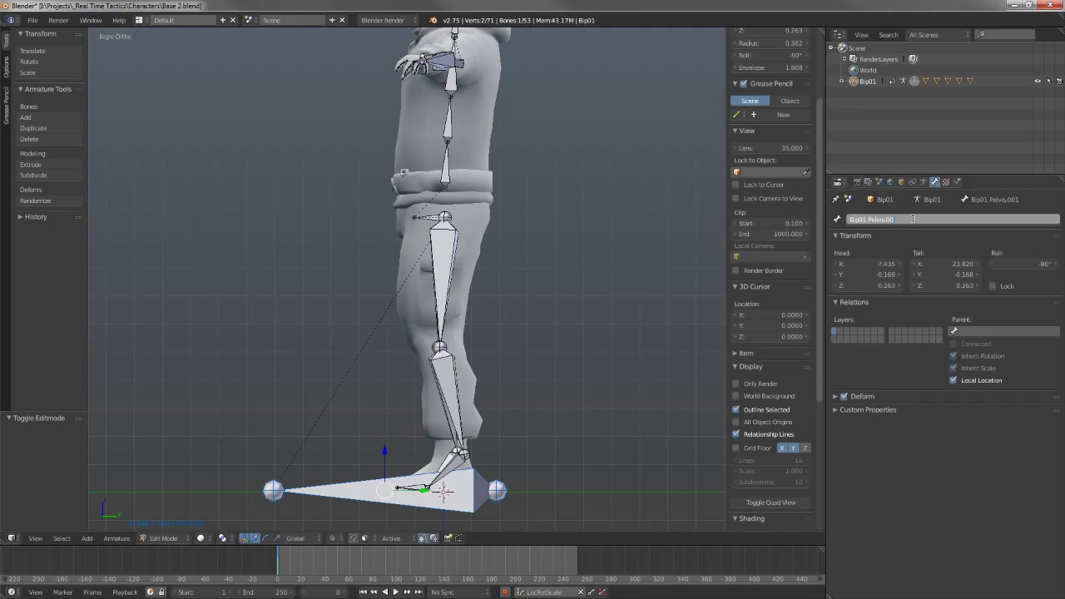
{"action": "key", "text": "BackSpace"}
{"action": "type", "text": "Root bone"}
{"action": "key", "text": "Return"}
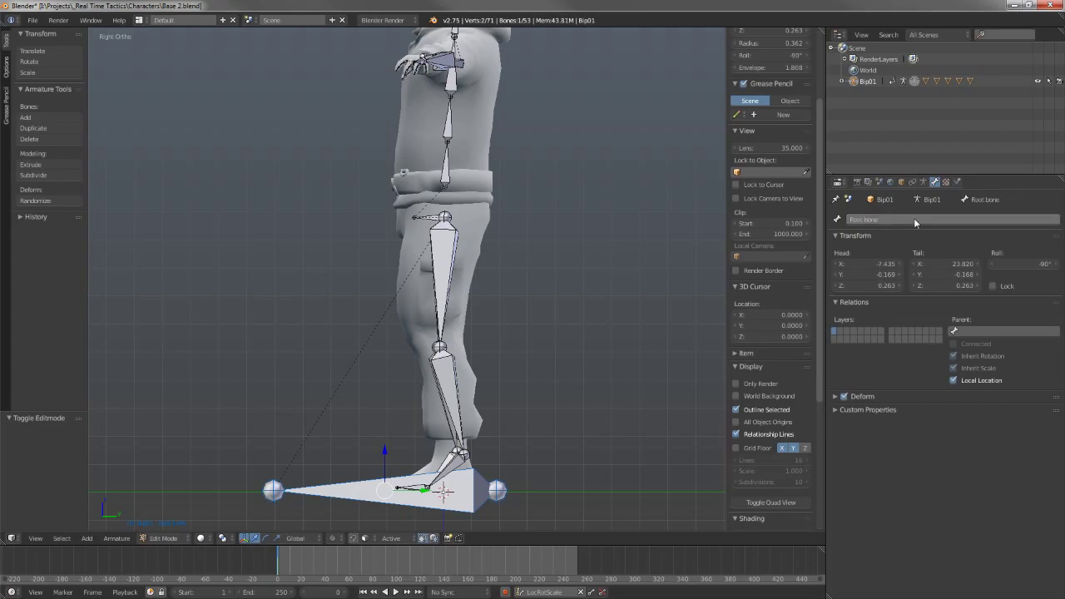
- Hide the root bone at the character's feet and return to Edit Mode
{"action": "middle_click_drag", "start_coordinate": [690, 349], "coordinate": [657, 225]}
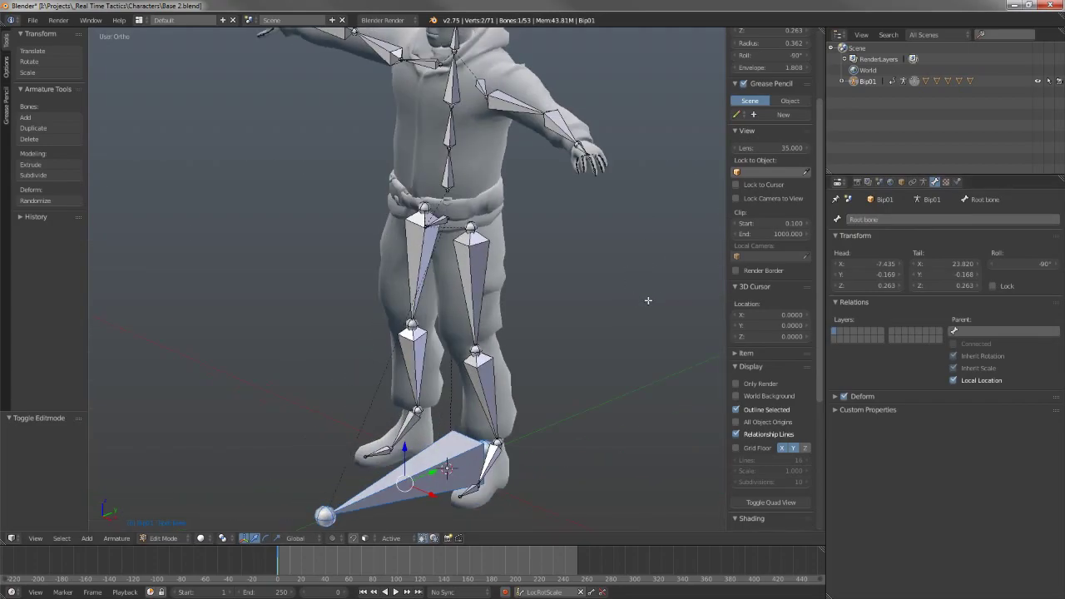
{"action": "scroll", "coordinate": [653, 250], "scroll_direction": "down", "scroll_amount": 3}
{"action": "scroll", "coordinate": [582, 275], "scroll_direction": "up", "scroll_amount": 5}
{"action": "right_click", "coordinate": [516, 268]}
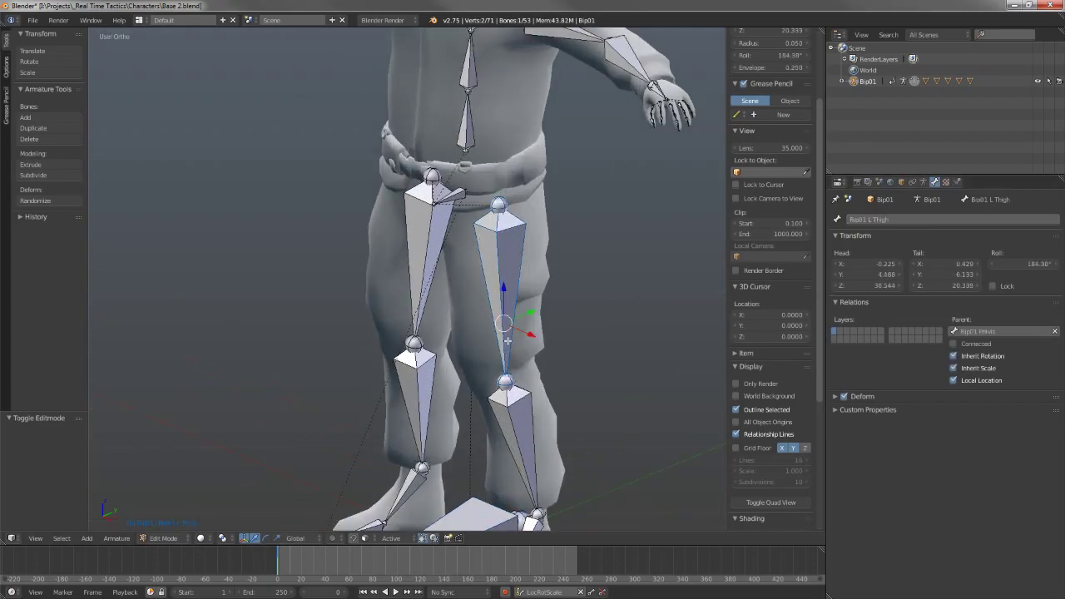
{"action": "scroll", "coordinate": [447, 468], "scroll_direction": "down", "scroll_amount": 2}
{"action": "right_click", "coordinate": [407, 470]}
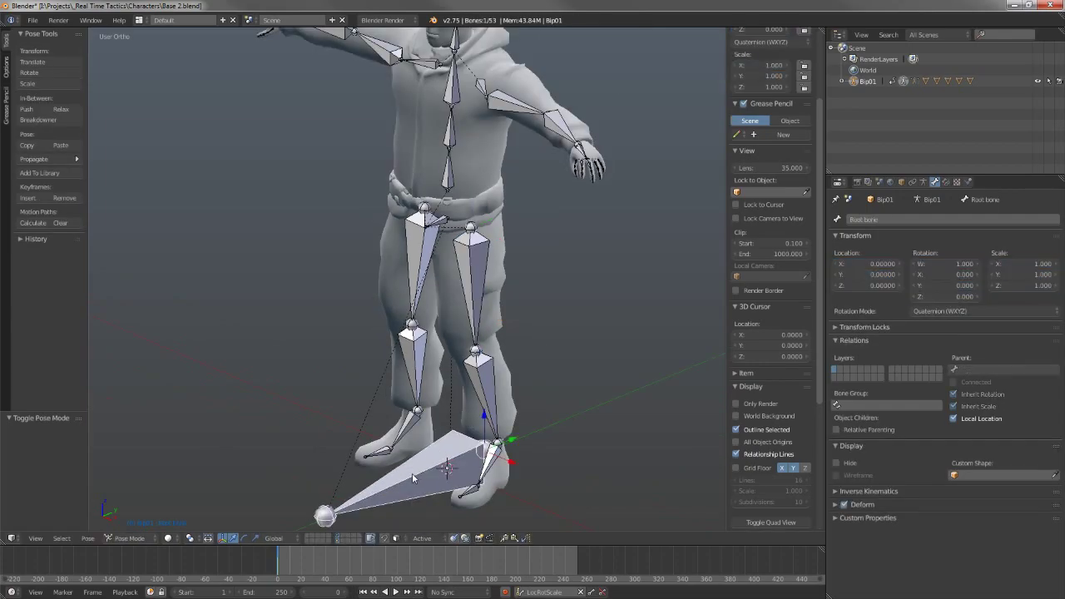
{"action": "middle_click_drag", "start_coordinate": [397, 485], "coordinate": [379, 467]}
{"action": "key", "text": "h"}
{"action": "key", "text": "Tab"}
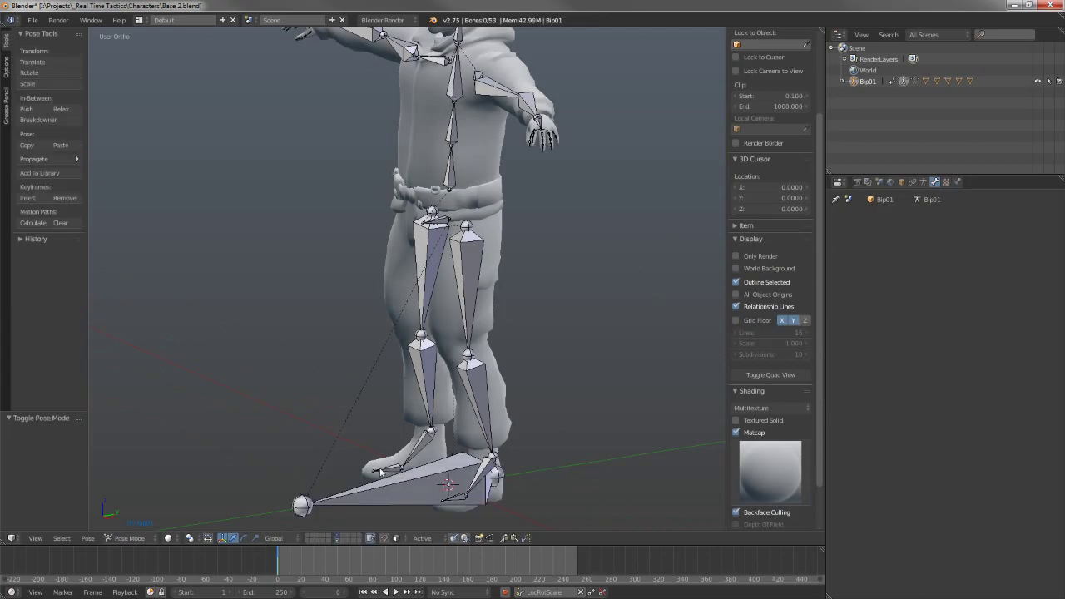
{"action": "key", "text": "Tab"}
- Move the left ankle joint so it lines up with the right one in side view
{"action": "key", "text": "KP_1"}
{"action": "key", "text": "KP_3"}
{"action": "middle_click_drag", "start_coordinate": [382, 468], "coordinate": [273, 308], "text": "shift"}
{"action": "scroll", "coordinate": [357, 335], "scroll_direction": "up", "scroll_amount": 5}
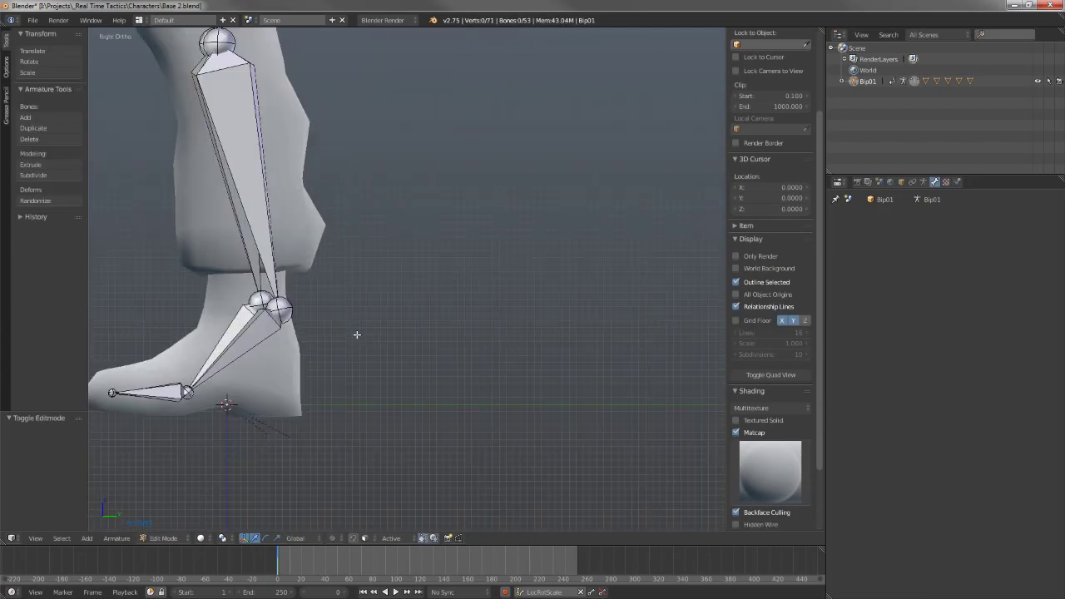
{"action": "middle_click_drag", "start_coordinate": [398, 322], "coordinate": [567, 322], "text": "shift"}
{"action": "right_click", "coordinate": [452, 317]}
{"action": "key", "text": "g"}
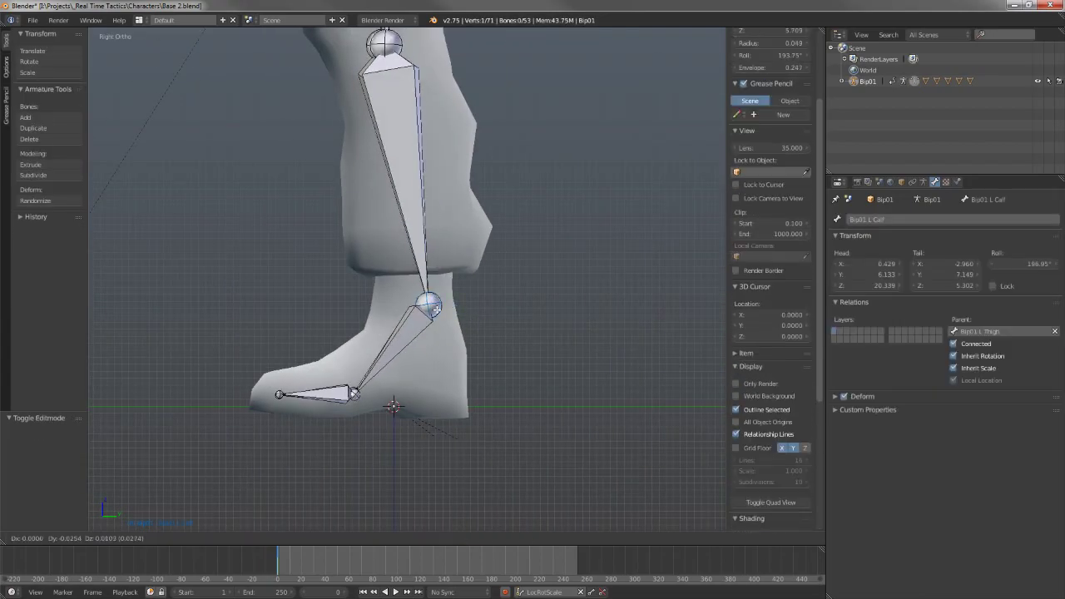
{"action": "left_click", "coordinate": [429, 305]}
- Select both ankle joints together in wireframe and check the selection from an angled view
{"action": "key", "text": "a"}
{"action": "key", "text": "z"}
{"action": "scroll", "coordinate": [408, 283], "scroll_direction": "up", "scroll_amount": 4}
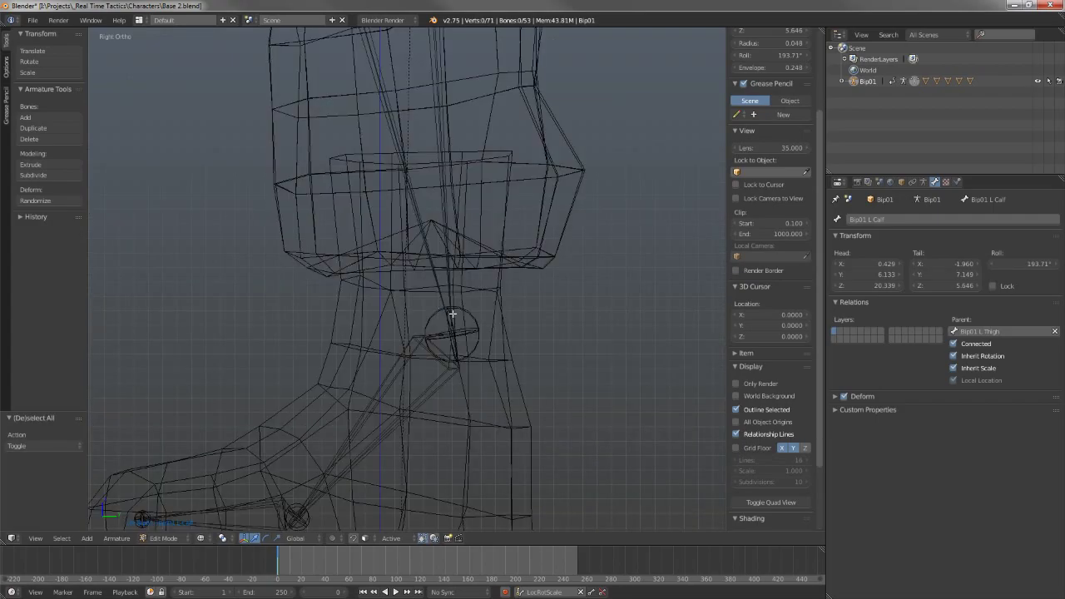
{"action": "key", "text": "b"}
{"action": "left_click_drag", "start_coordinate": [402, 291], "coordinate": [518, 373]}
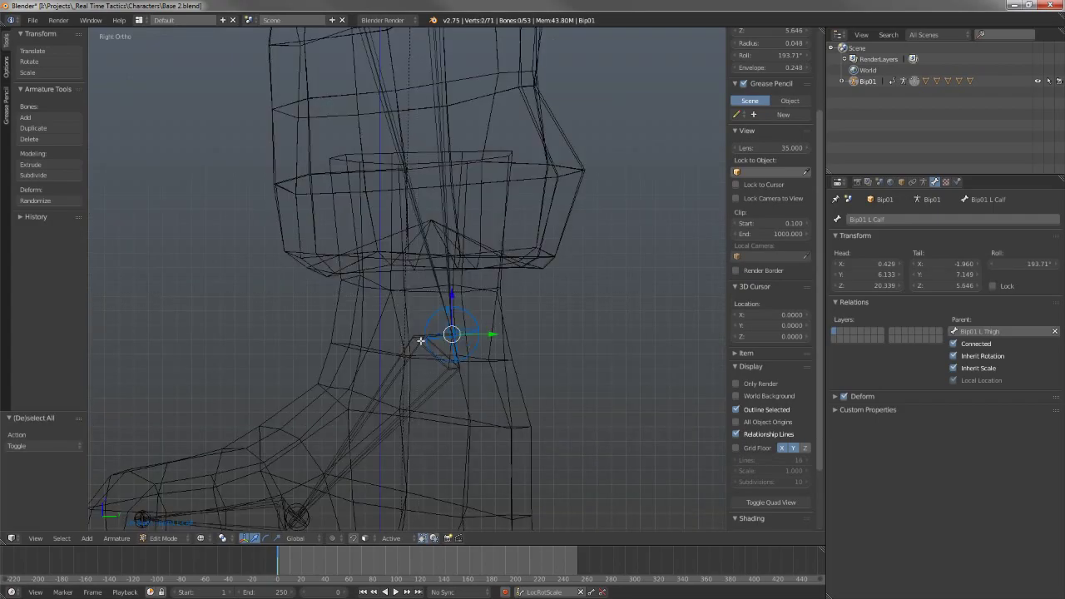
{"action": "scroll", "coordinate": [442, 355], "scroll_direction": "down", "scroll_amount": 5}
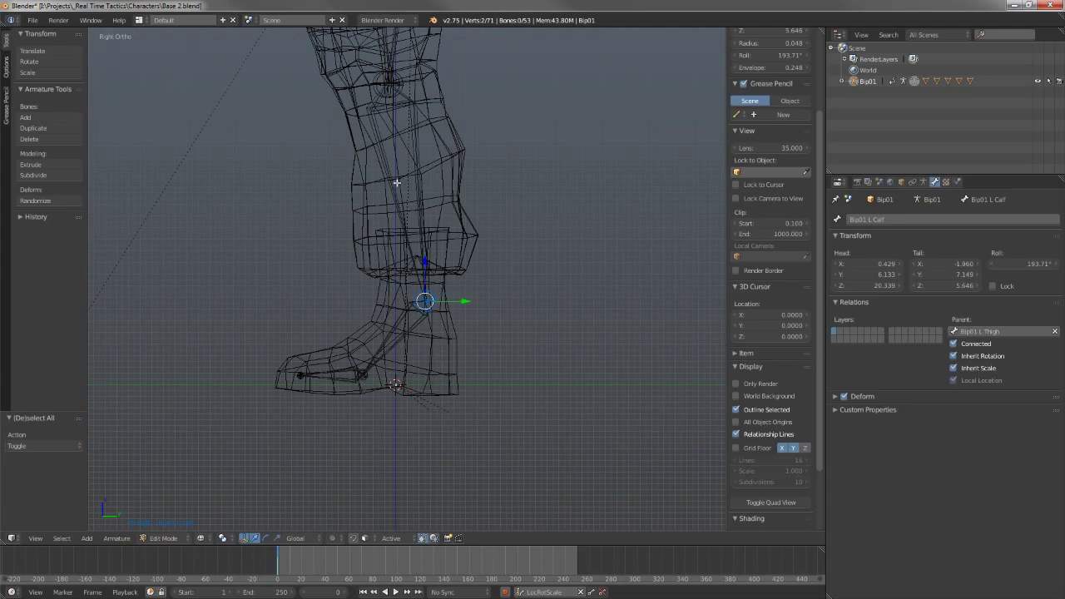
{"action": "middle_click_drag", "start_coordinate": [410, 297], "coordinate": [377, 268]}
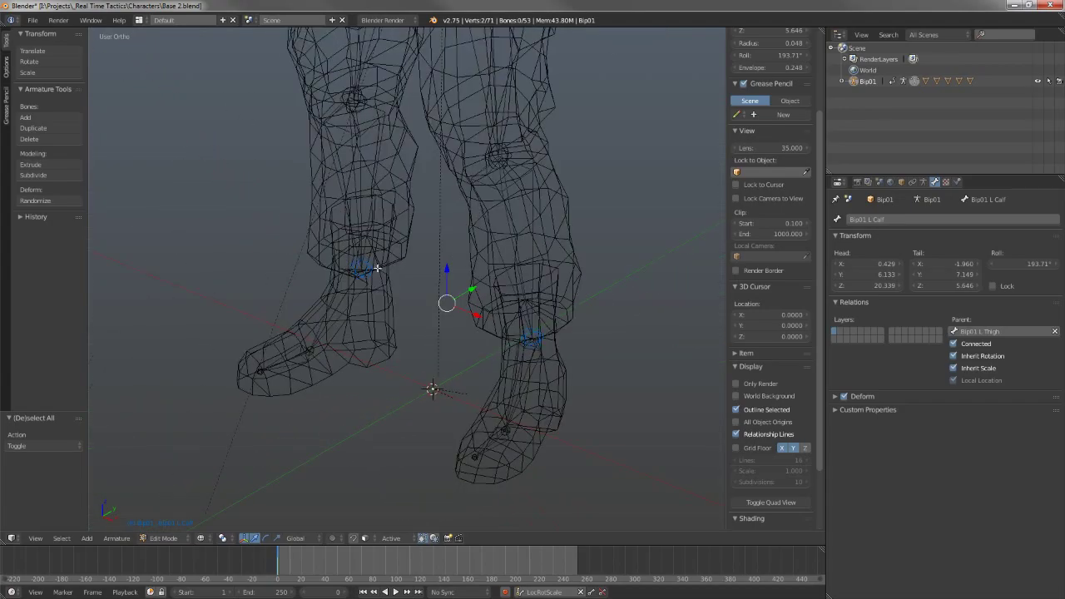
{"action": "key", "text": "KP_3"}
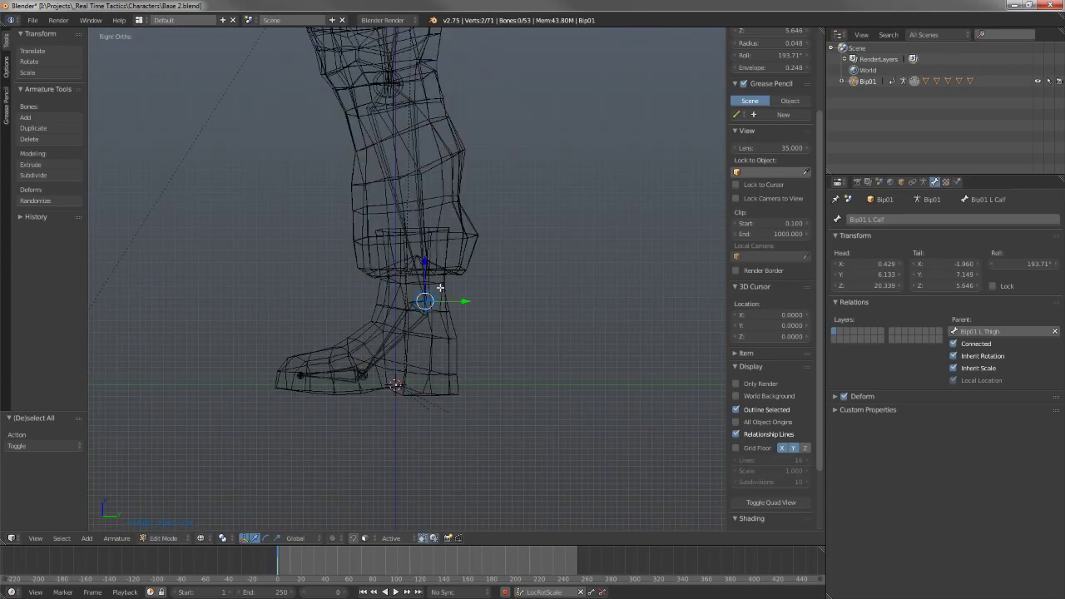
- Extrude a bone from each selected ankle joint straight backward behind the heels, 0.304 along Y
{"action": "scroll", "coordinate": [488, 300], "scroll_direction": "up", "scroll_amount": 3}
{"action": "middle_click_drag", "start_coordinate": [486, 302], "coordinate": [430, 331]}
{"action": "middle_click_drag", "start_coordinate": [495, 327], "coordinate": [556, 297]}
{"action": "key", "text": "KP_3"}
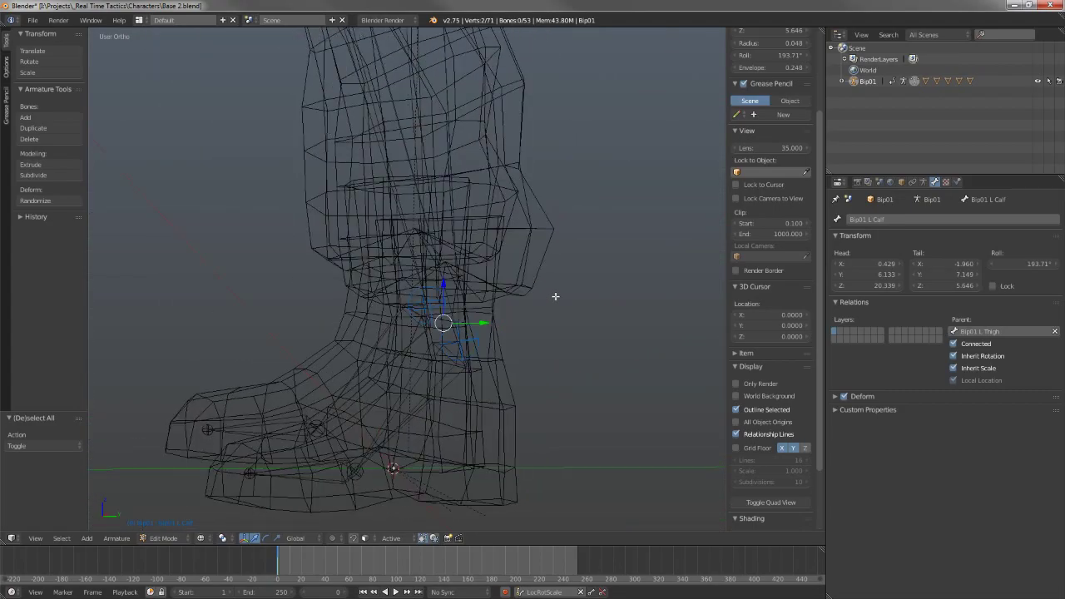
{"action": "key", "text": "z"}
{"action": "scroll", "coordinate": [428, 154], "scroll_direction": "down", "scroll_amount": 4}
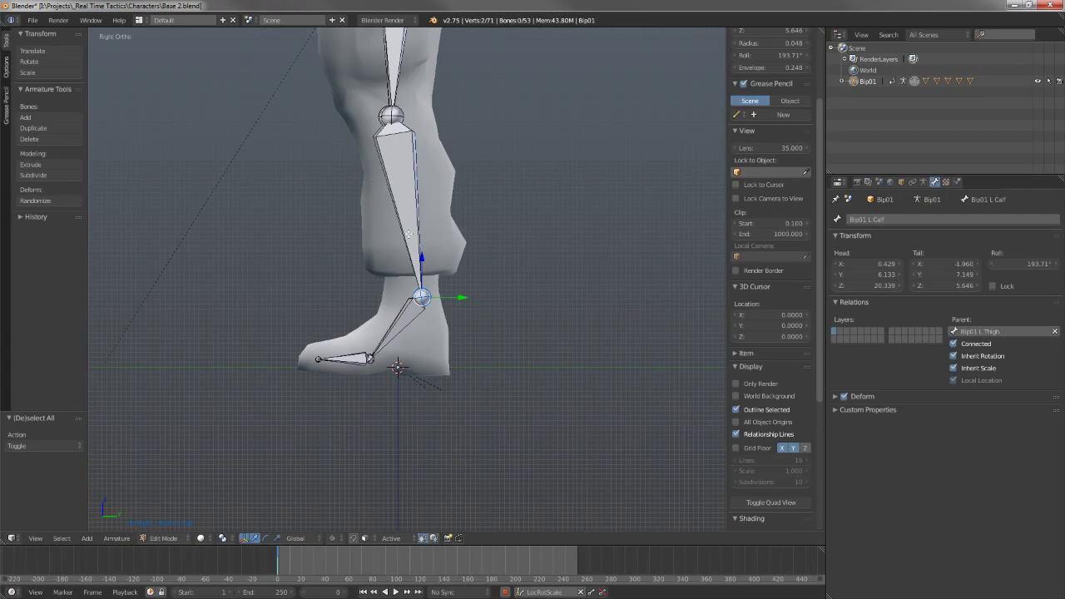
{"action": "key", "text": "z"}
{"action": "scroll", "coordinate": [409, 236], "scroll_direction": "up", "scroll_amount": 3}
{"action": "key", "text": "e"}
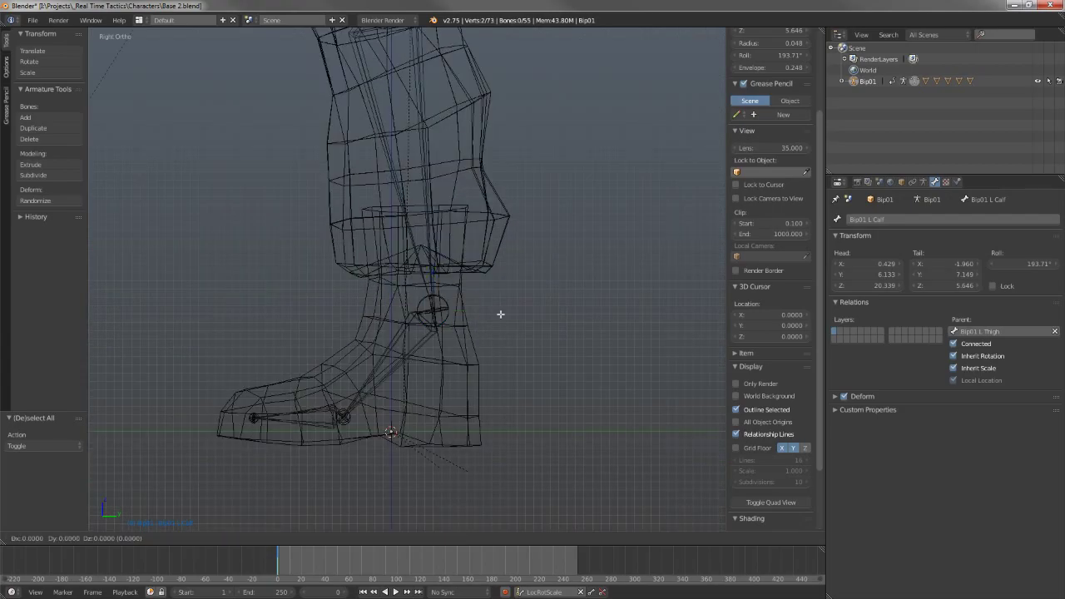
{"action": "right_click", "coordinate": [500, 313]}
{"action": "mouse_move", "coordinate": [482, 312]}
{"action": "left_mouse_down"}
{"action": "mouse_move", "coordinate": [107, 316]}
{"action": "mouse_move", "coordinate": [120, 316]}
{"action": "left_mouse_up"}
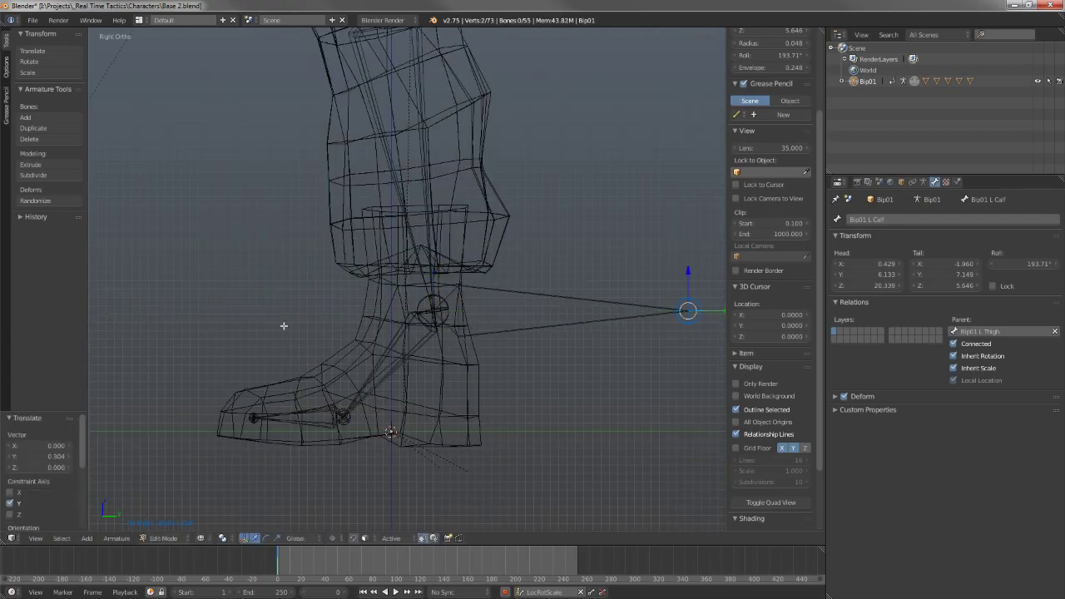
- Select the two bones extruded behind the ankles and disconnect them from the calf bones with Disconnect Bone
{"action": "mouse_move", "coordinate": [412, 341]}
{"action": "middle_mouse_down"}
{"action": "mouse_move", "coordinate": [403, 333]}
{"action": "mouse_move", "coordinate": [406, 371]}
{"action": "mouse_move", "coordinate": [459, 309]}
{"action": "middle_mouse_up"}
{"action": "key", "text": "z"}
{"action": "scroll", "coordinate": [406, 370], "scroll_direction": "down", "scroll_amount": 3}
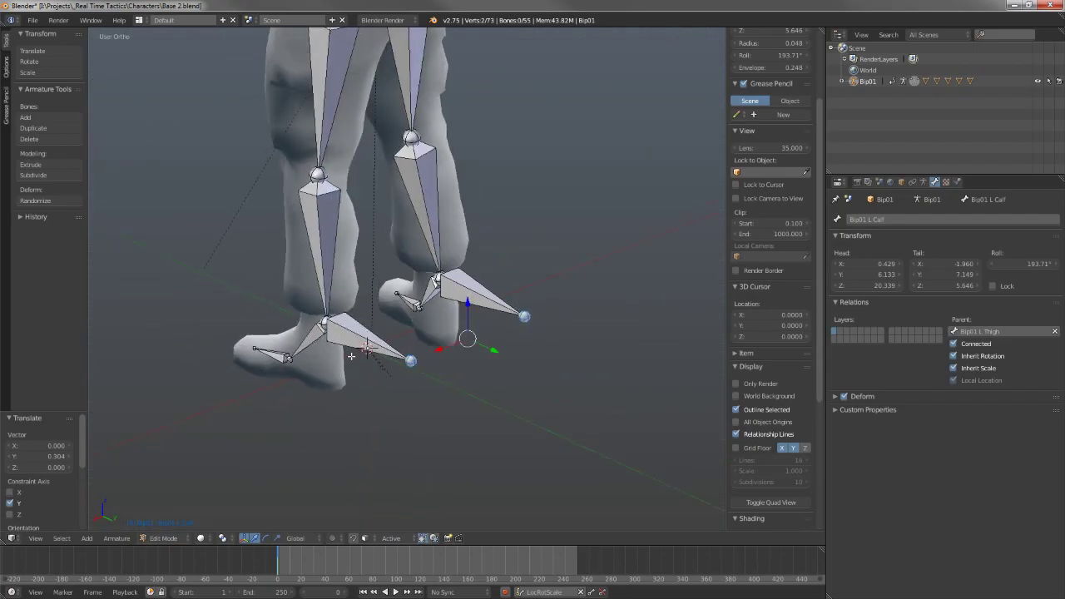
{"action": "key", "text": "KP_3"}
{"action": "key", "text": "KP_1"}
{"action": "key", "text": "KP_3"}
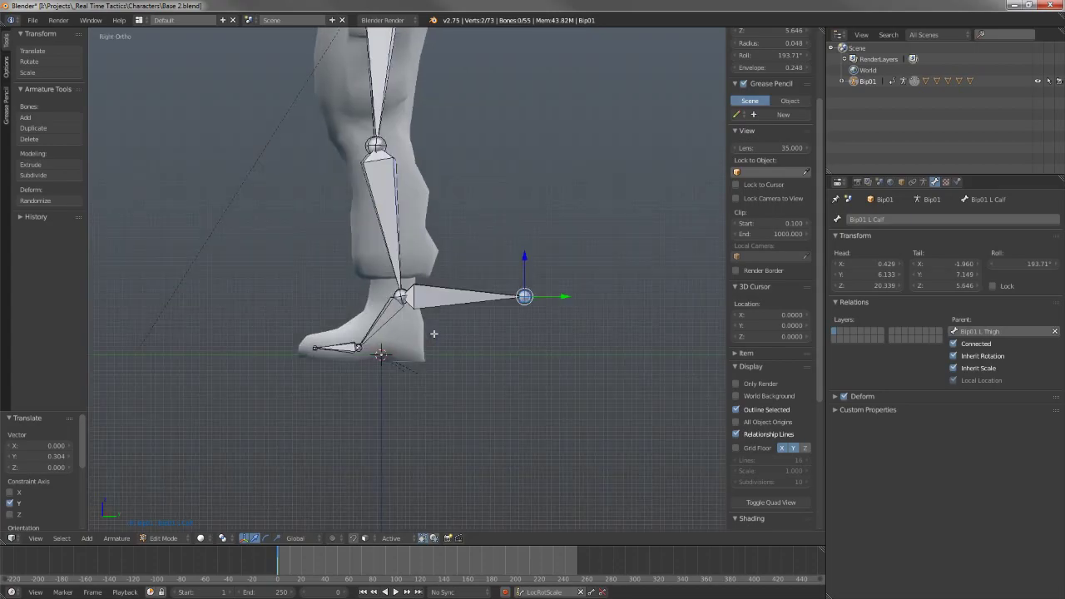
{"action": "scroll", "coordinate": [443, 330], "scroll_direction": "up", "scroll_amount": 1}
{"action": "middle_click_drag", "start_coordinate": [453, 308], "coordinate": [434, 331]}
{"action": "right_click", "coordinate": [425, 345]}
{"action": "right_click", "coordinate": [472, 293], "text": "shift"}
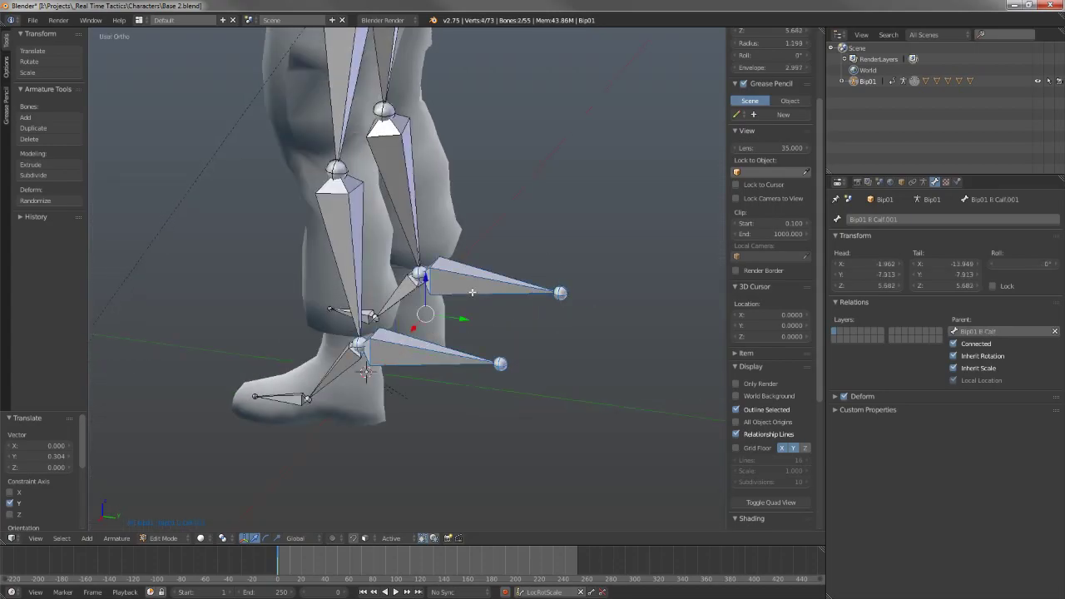
{"action": "key", "text": "alt+p"}
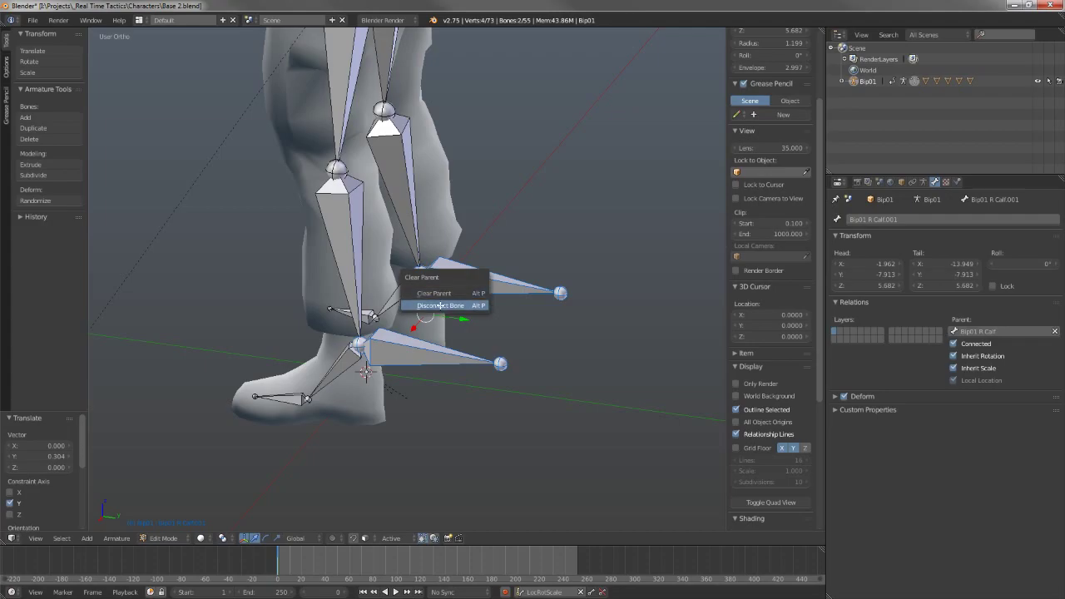
{"action": "left_click", "coordinate": [440, 305]}
- Try moving both new bones 0.496 backward along Y and clearing their parents
{"action": "scroll", "coordinate": [440, 305], "scroll_direction": "down", "scroll_amount": 3}
{"action": "key", "text": "g"}
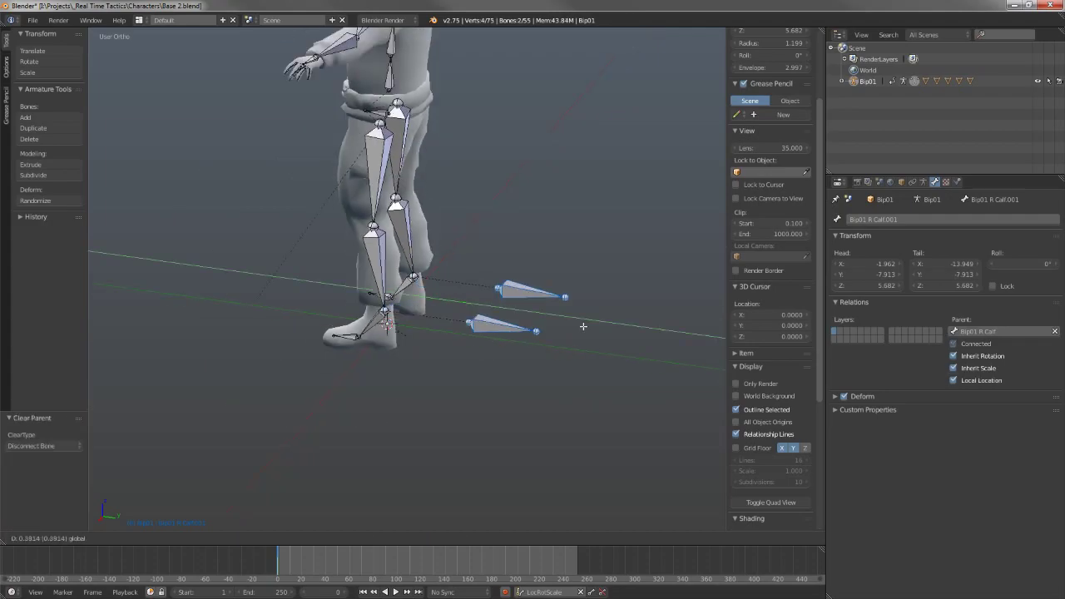
{"action": "key", "text": "y"}
{"action": "left_click", "coordinate": [555, 310]}
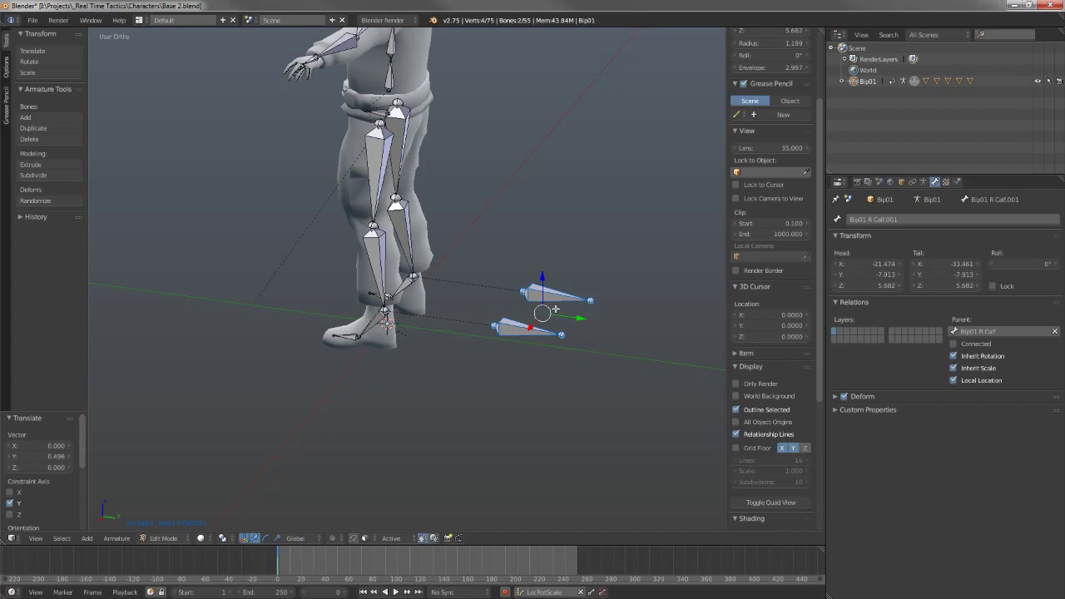
{"action": "key", "text": "alt+p"}
{"action": "left_click", "coordinate": [545, 293]}
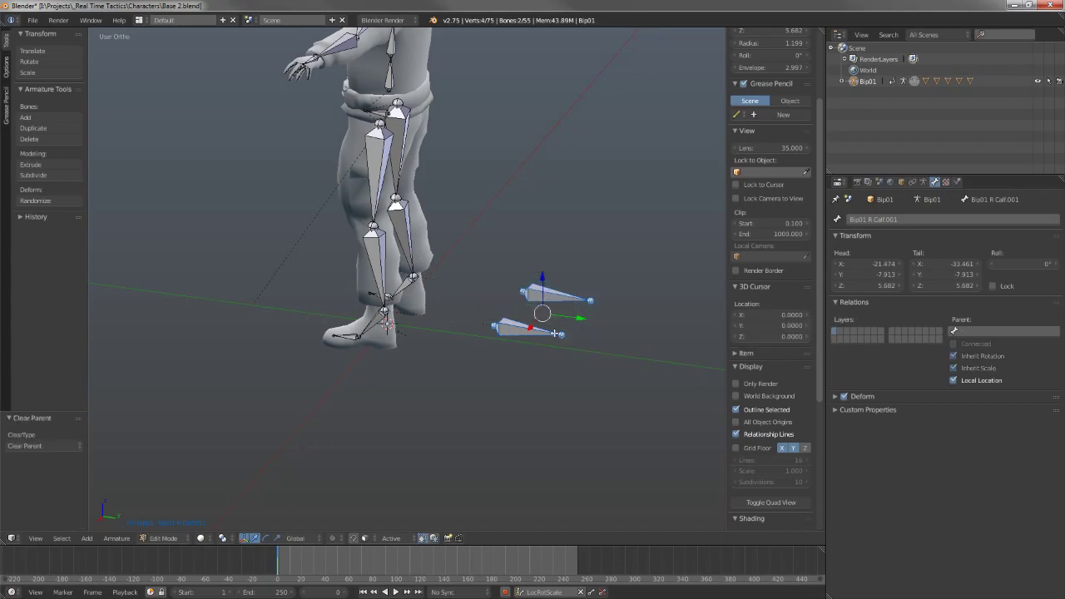
- Try moving both unparented bones along Y back toward the ankles
{"action": "scroll", "coordinate": [522, 302], "scroll_direction": "down", "scroll_amount": 2}
{"action": "key", "text": "g"}
{"action": "key", "text": "y"}
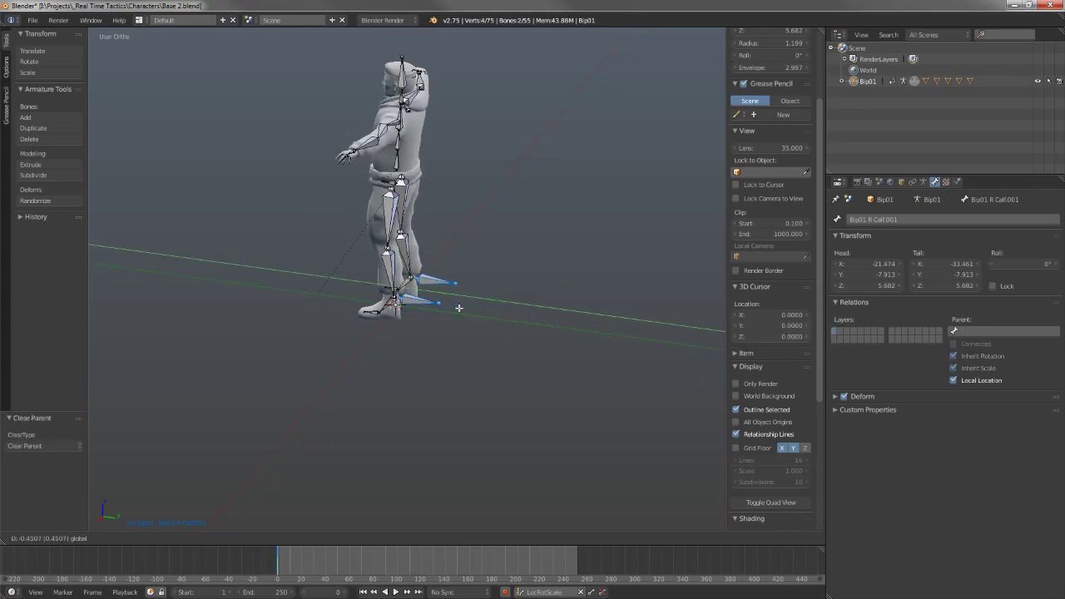
{"action": "left_click", "coordinate": [460, 297]}
{"action": "key", "text": "g"}
{"action": "key", "text": "y"}
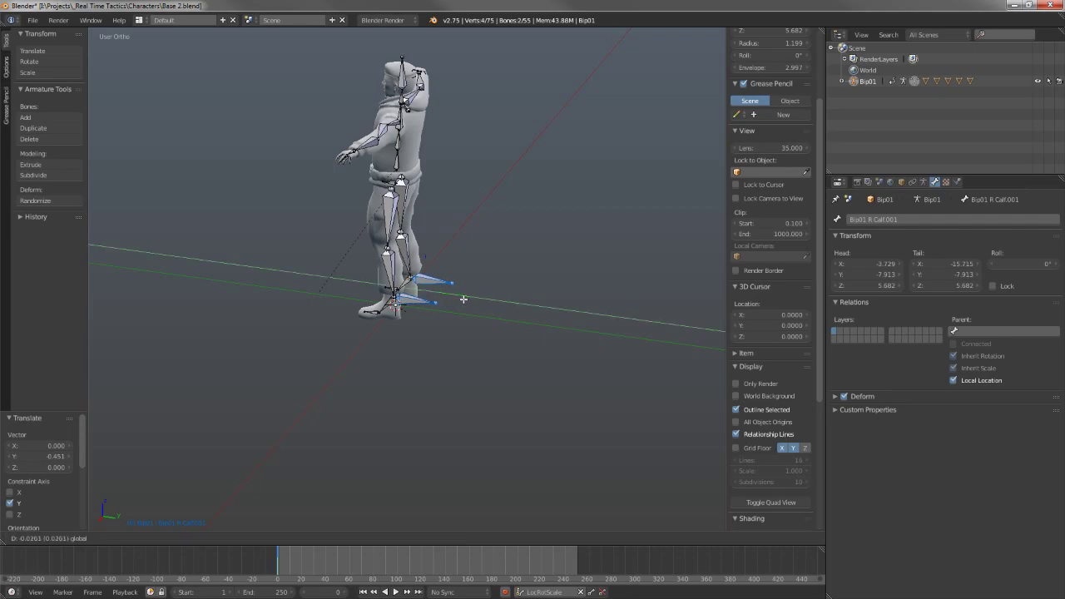
{"action": "left_click", "coordinate": [463, 299]}
- Undo the Y moves and the parent clearing of the two new bones
{"action": "scroll", "coordinate": [473, 299], "scroll_direction": "up", "scroll_amount": 6}
{"action": "key", "text": "ctrl+z"}
{"action": "key", "text": "ctrl+z"}
{"action": "key", "text": "ctrl+z"}
{"action": "key", "text": "ctrl+z"}
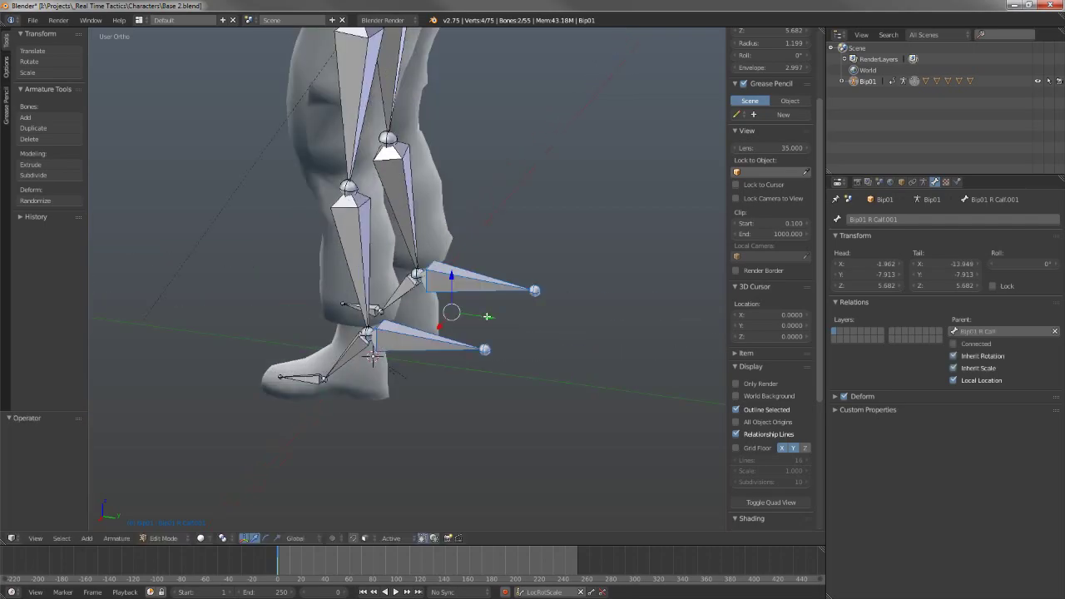
- Select both bones behind the ankles and clear their parents at their current position
{"action": "right_click", "coordinate": [479, 291]}
{"action": "right_click", "coordinate": [447, 337], "text": "shift"}
{"action": "key", "text": "alt+p"}
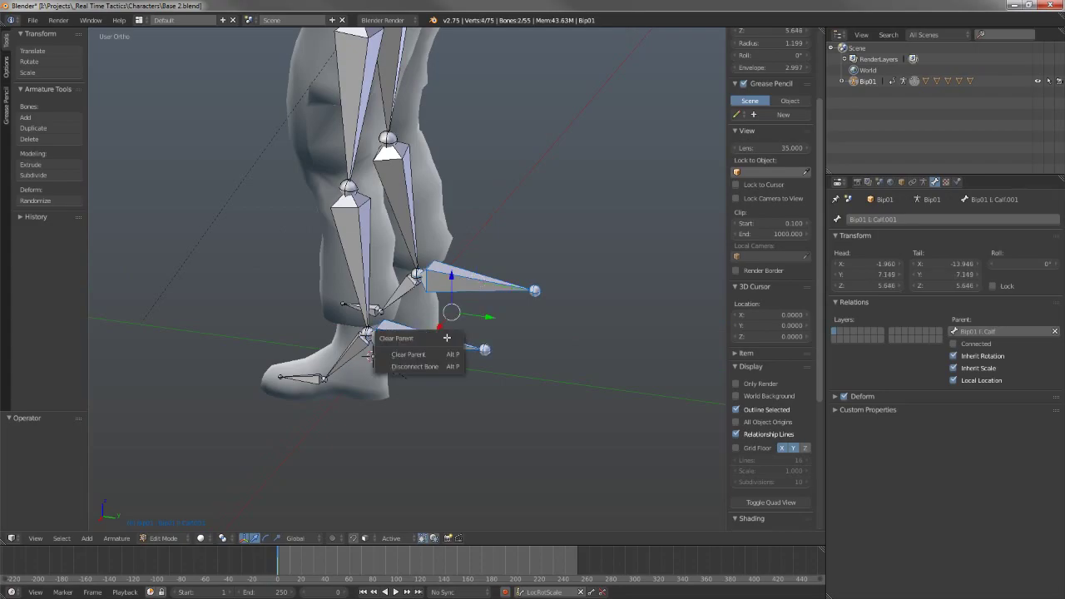
{"action": "left_click", "coordinate": [407, 355]}
{"action": "scroll", "coordinate": [474, 293], "scroll_direction": "up", "scroll_amount": 4}
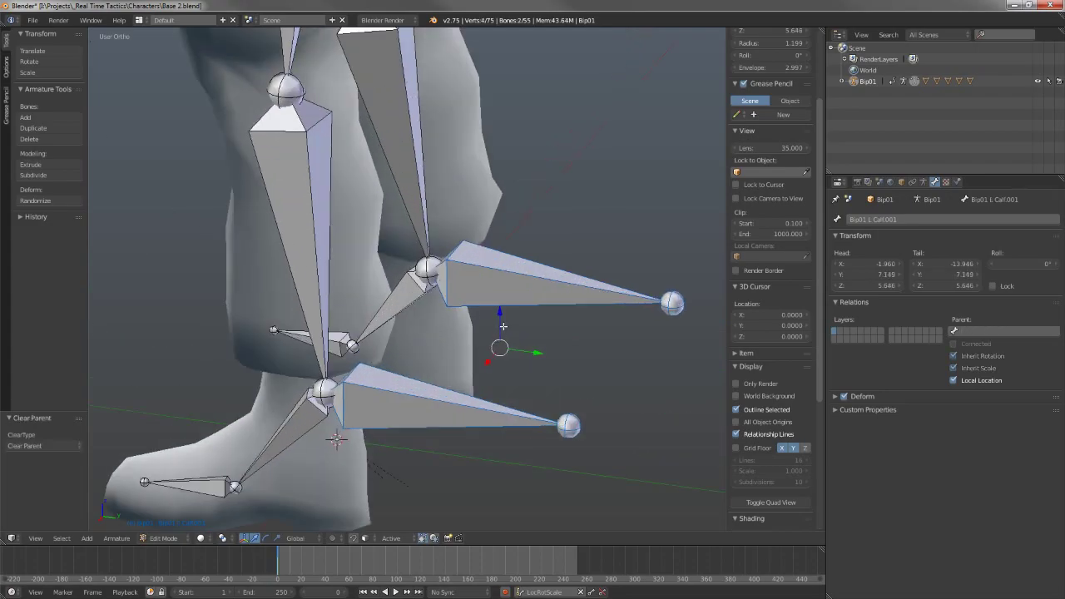
- Rename the unparented bone behind the left ankle as Left Foot IK
{"action": "left_click_drag", "start_coordinate": [503, 326], "coordinate": [539, 361]}
{"action": "key", "text": "ctrl+z"}
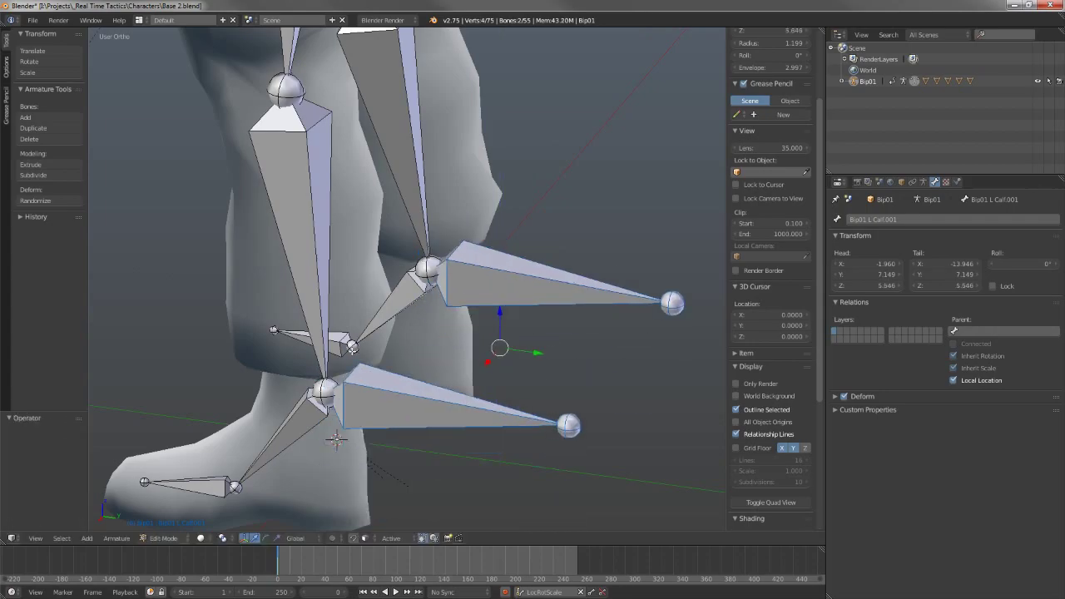
{"action": "middle_click_drag", "start_coordinate": [347, 390], "coordinate": [373, 362]}
{"action": "scroll", "coordinate": [447, 340], "scroll_direction": "down", "scroll_amount": 1}
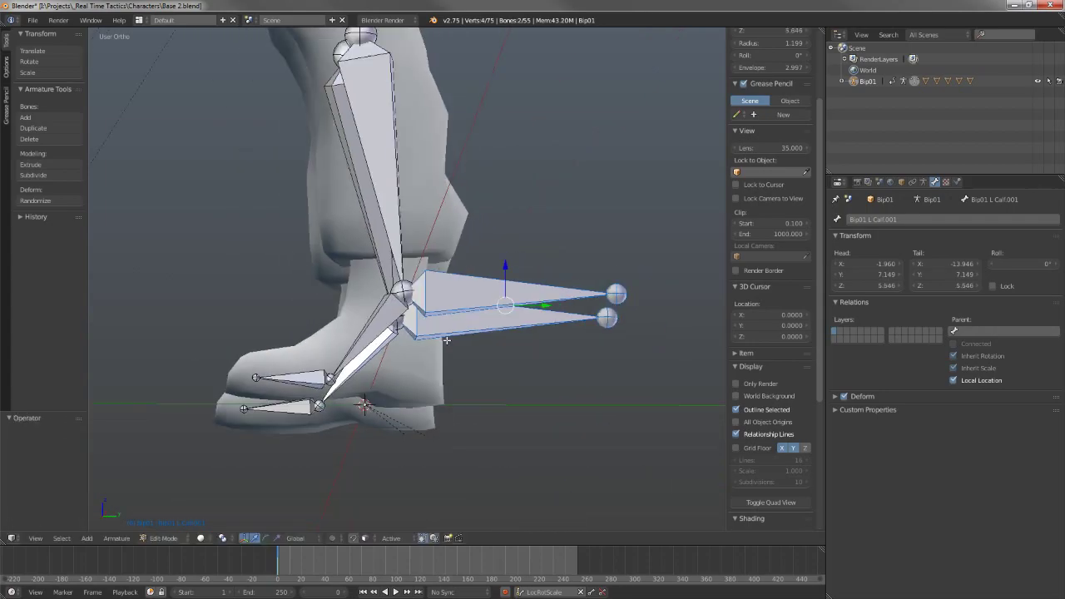
{"action": "key", "text": "KP_3"}
{"action": "scroll", "coordinate": [449, 339], "scroll_direction": "up", "scroll_amount": 2}
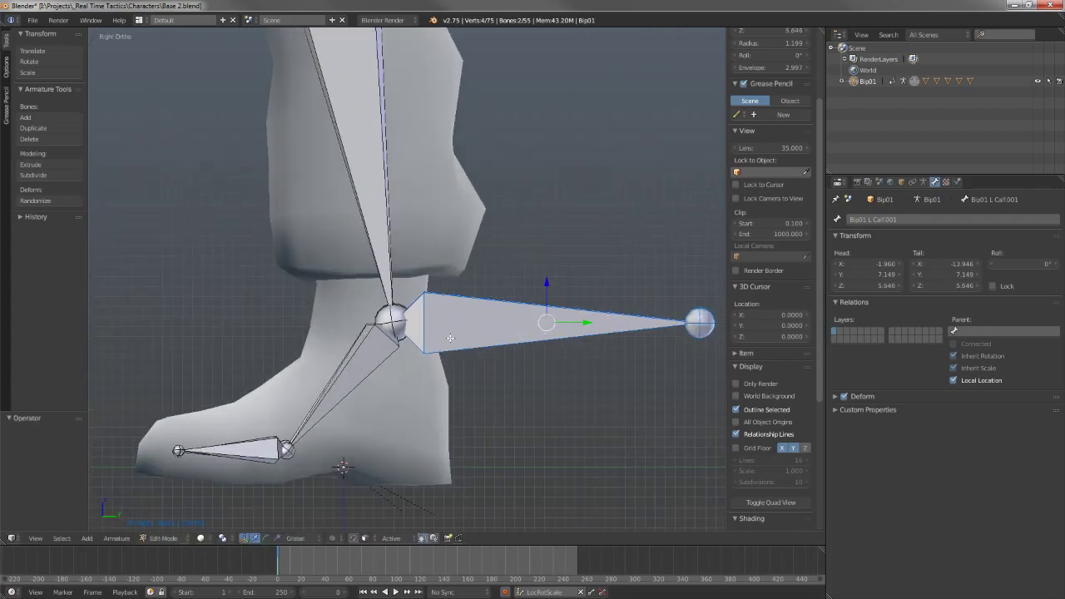
{"action": "scroll", "coordinate": [454, 340], "scroll_direction": "down", "scroll_amount": 3}
{"action": "middle_click_drag", "start_coordinate": [546, 307], "coordinate": [492, 347]}
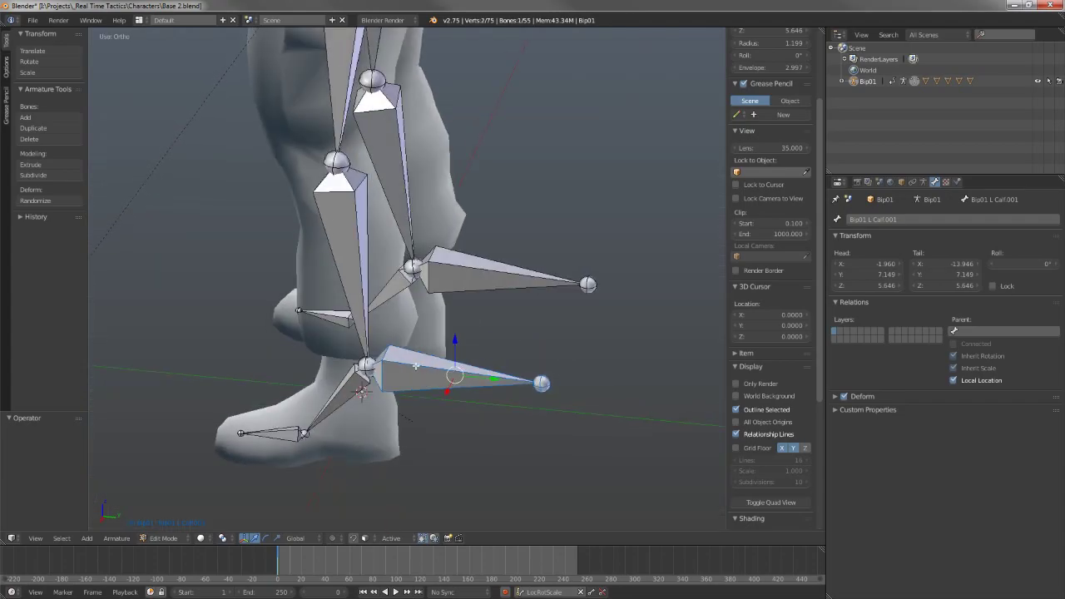
{"action": "left_click", "coordinate": [900, 219]}
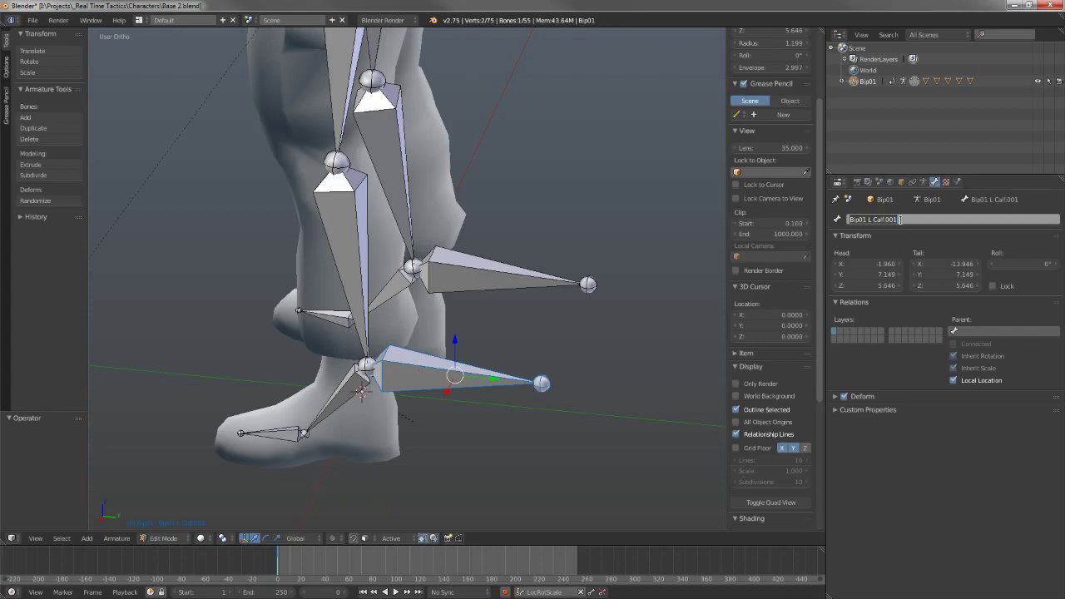
{"action": "type", "text": "Left Foot IK"}
{"action": "key", "text": "Return"}
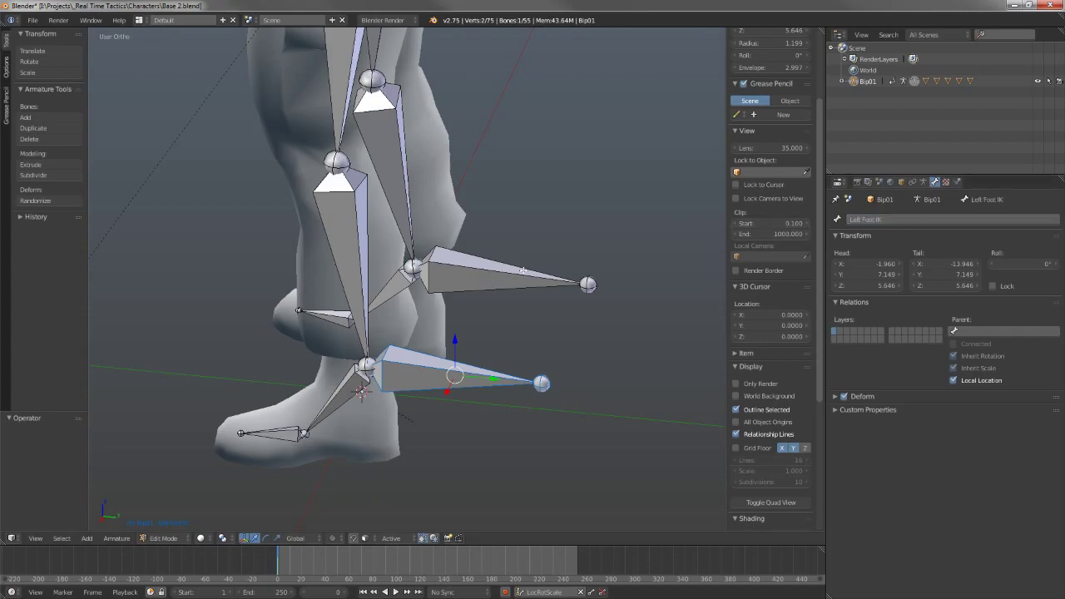
- Rename the unparented bone behind the right ankle as Right Foot IK
{"action": "right_click", "coordinate": [520, 268]}
{"action": "left_click", "coordinate": [985, 222]}
{"action": "type", "text": "Right Foo"}
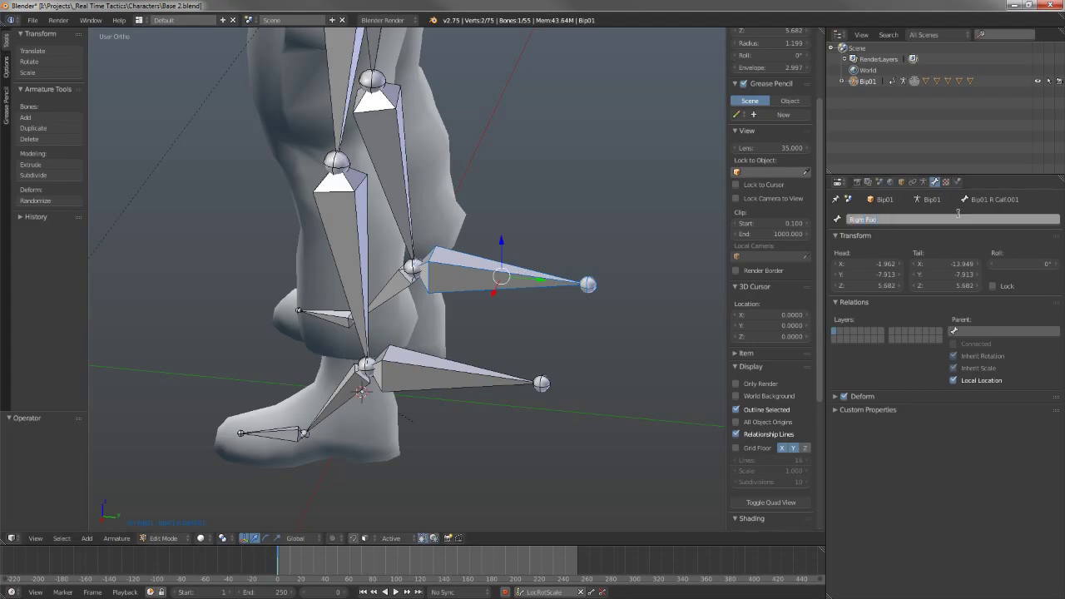
{"action": "type", "text": "t IK"}
{"action": "key", "text": "Return"}
- Extrude a new bone forward along Y from each knee joint, about 0.317 long
{"action": "scroll", "coordinate": [412, 260], "scroll_direction": "down", "scroll_amount": 2}
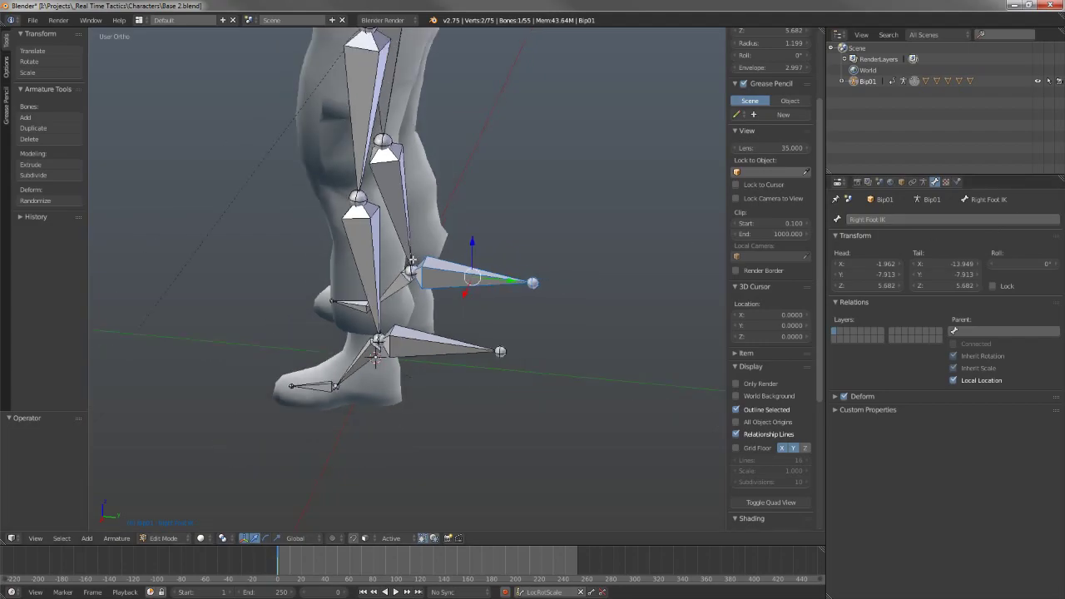
{"action": "key", "text": "KP_3"}
{"action": "scroll", "coordinate": [412, 307], "scroll_direction": "up", "scroll_amount": 4}
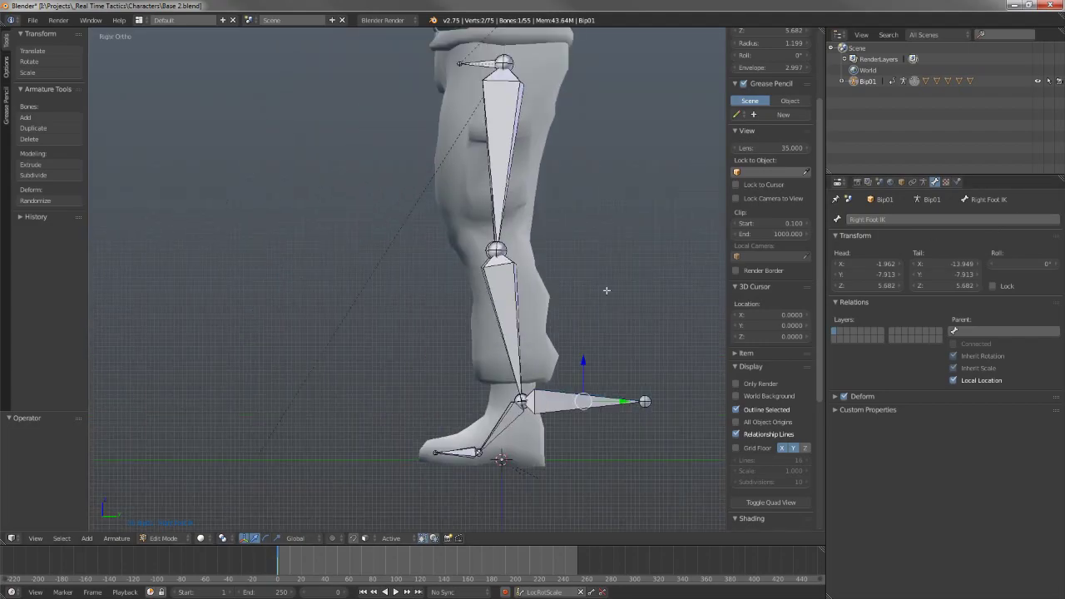
{"action": "scroll", "coordinate": [417, 277], "scroll_direction": "up", "scroll_amount": 3}
{"action": "right_click", "coordinate": [618, 231]}
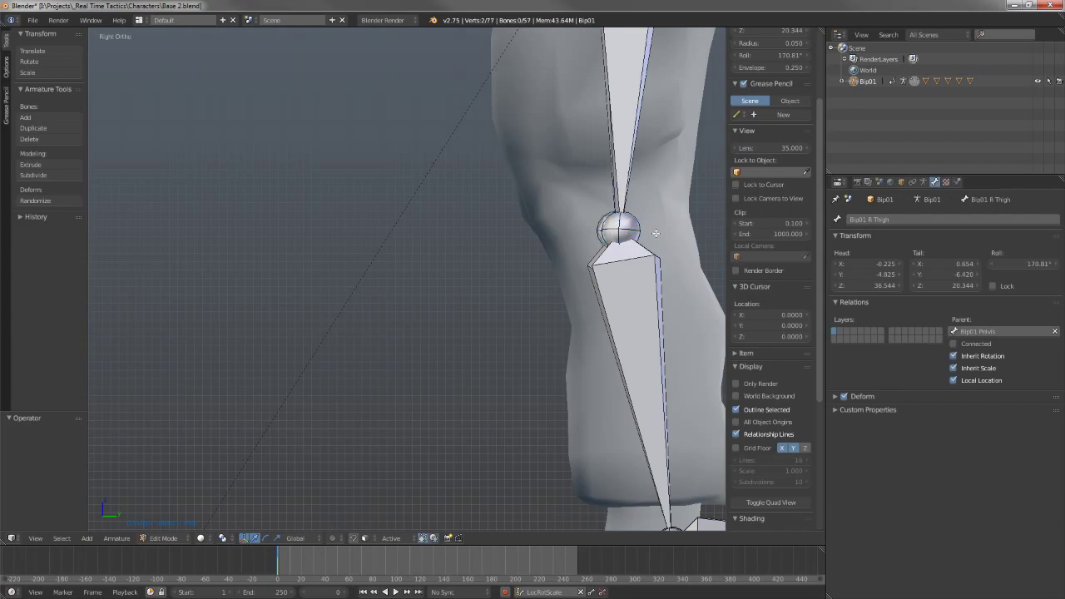
{"action": "key", "text": "e"}
{"action": "key", "text": "y"}
{"action": "left_click", "coordinate": [396, 234]}
{"action": "middle_click_drag", "start_coordinate": [504, 200], "coordinate": [520, 249]}
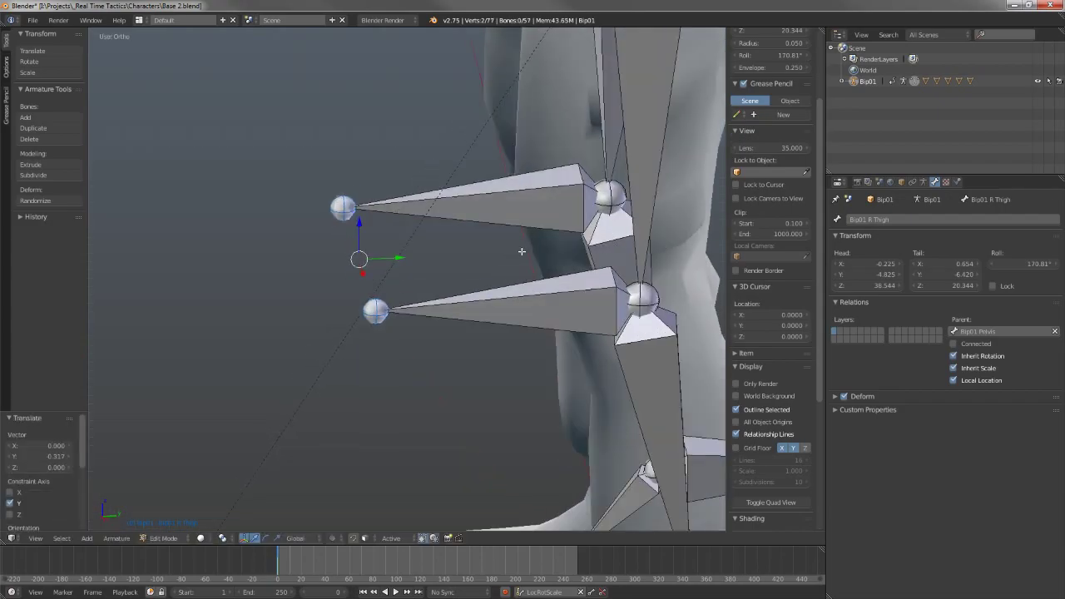
- Select both new knee bones and clear their parents
{"action": "right_click", "coordinate": [544, 283]}
{"action": "right_click", "coordinate": [470, 203], "text": "shift"}
{"action": "key", "text": "space"}
{"action": "key", "text": "Escape"}
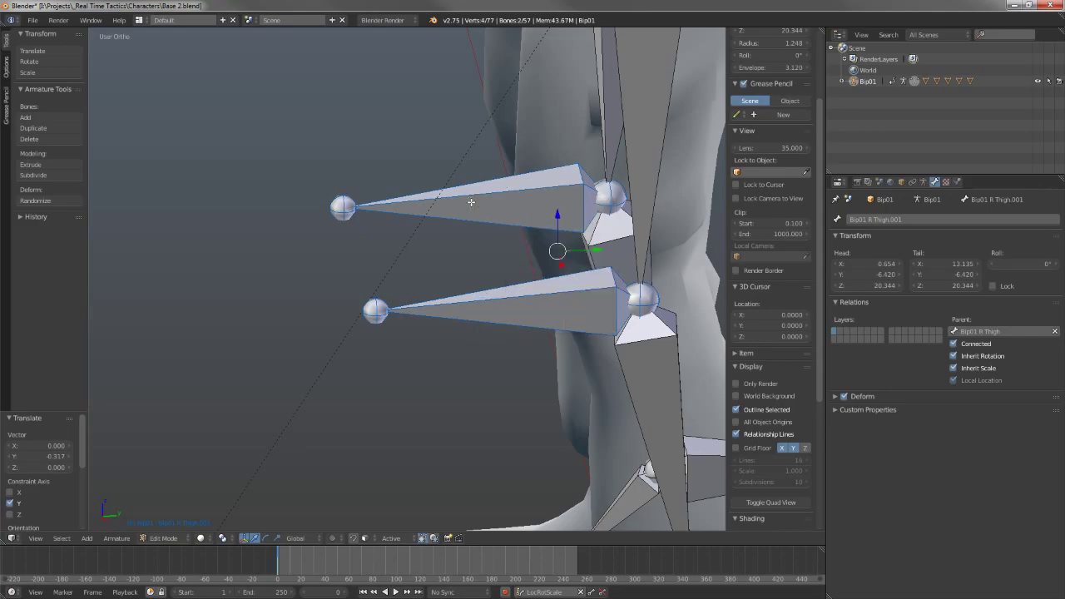
{"action": "key", "text": "alt+p"}
{"action": "left_click", "coordinate": [436, 219]}
- Move the two unparented knee bones about 4.7 along Y, far in front of the character
{"action": "scroll", "coordinate": [491, 222], "scroll_direction": "down", "scroll_amount": 8}
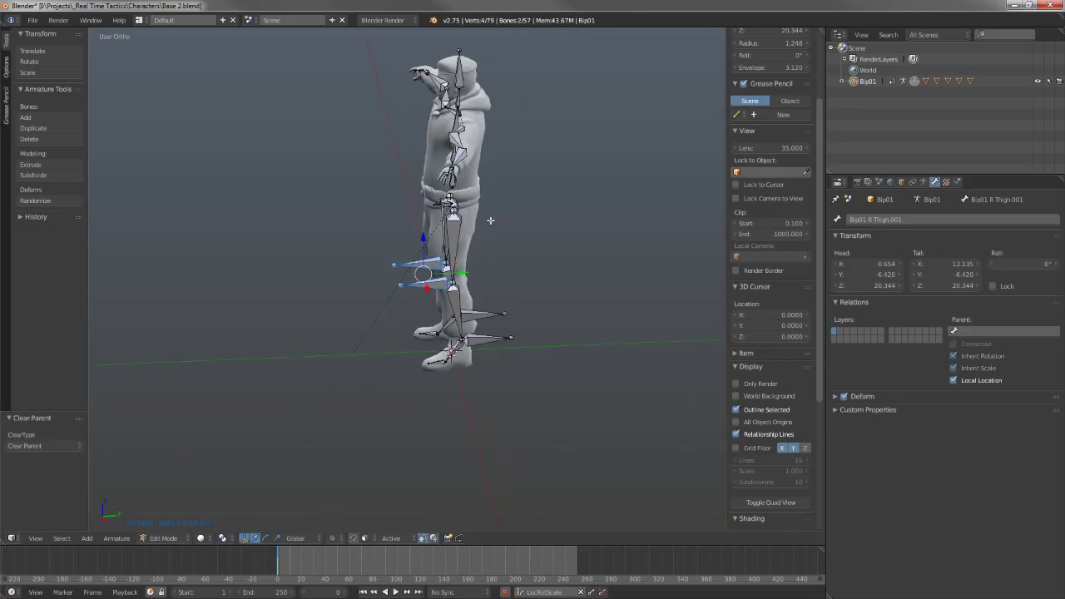
{"action": "key", "text": "g"}
{"action": "key", "text": "y"}
{"action": "left_click", "coordinate": [154, 266]}
{"action": "scroll", "coordinate": [287, 245], "scroll_direction": "down", "scroll_amount": 4}
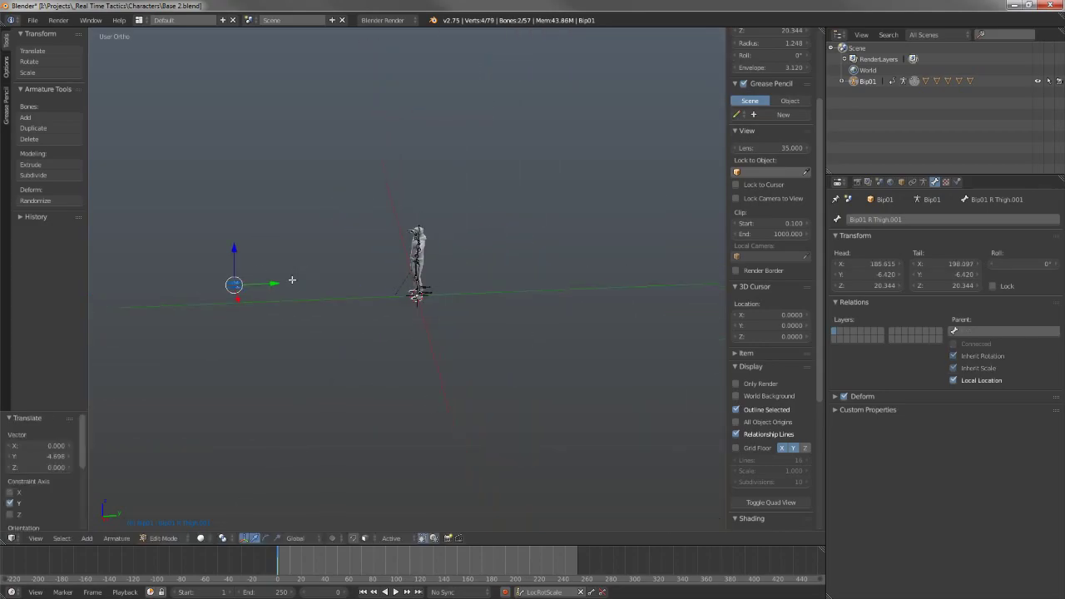
- Nudge both knee bones 0.074 back along Y and move them 1.017 farther in front of the character
{"action": "scroll", "coordinate": [301, 279], "scroll_direction": "up", "scroll_amount": 4}
{"action": "middle_click_drag", "start_coordinate": [145, 306], "coordinate": [400, 256], "text": "shift"}
{"action": "scroll", "coordinate": [401, 256], "scroll_direction": "up", "scroll_amount": 1}
{"action": "scroll", "coordinate": [401, 256], "scroll_direction": "up", "scroll_amount": 2}
{"action": "left_click_drag", "start_coordinate": [273, 208], "coordinate": [284, 207]}
{"action": "scroll", "coordinate": [491, 218], "scroll_direction": "down", "scroll_amount": 4}
{"action": "key", "text": "g"}
{"action": "key", "text": "y"}
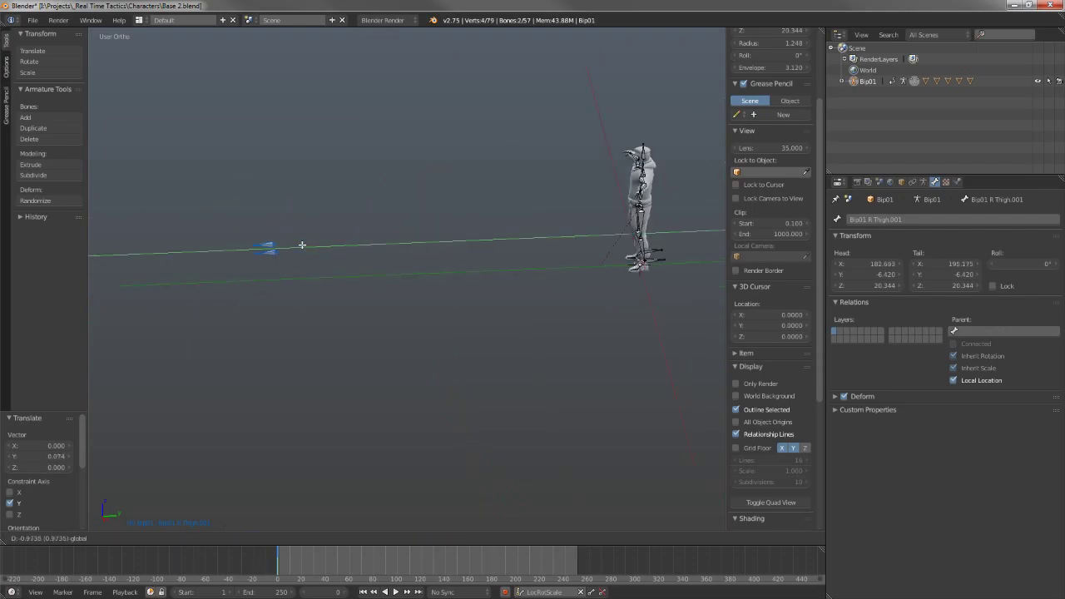
{"action": "left_click", "coordinate": [242, 226]}
- Rename the left knee's detached bone as Left Knee IK
{"action": "right_click", "coordinate": [263, 253]}
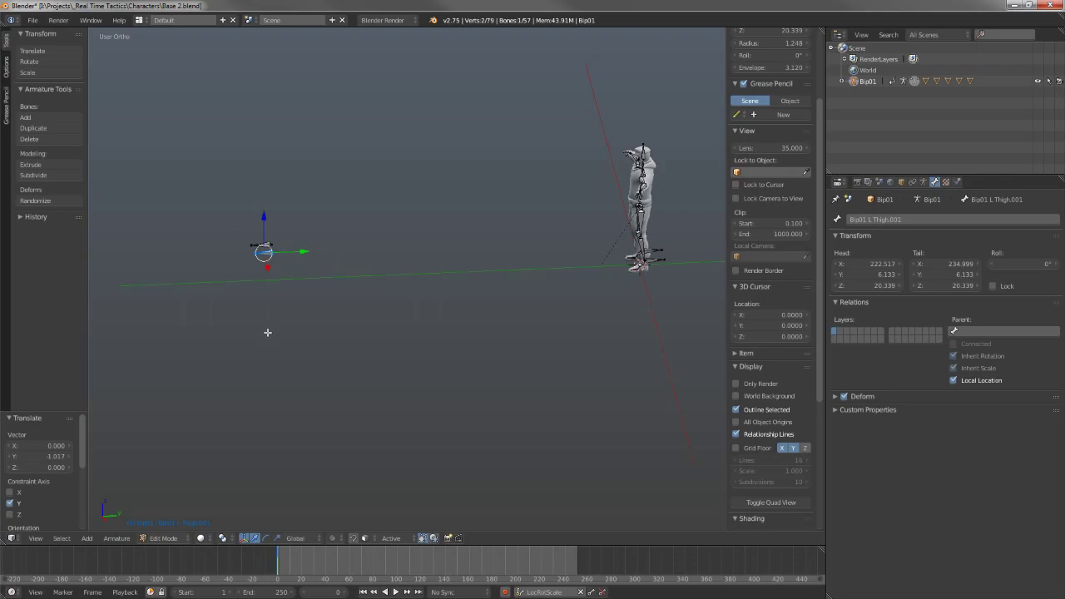
{"action": "left_click", "coordinate": [908, 220]}
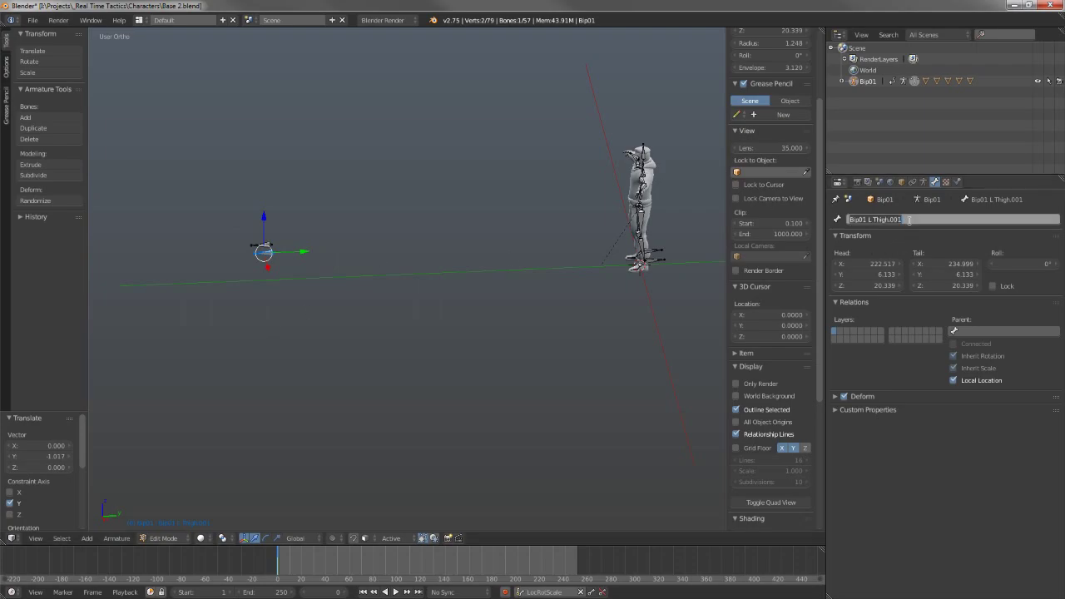
{"action": "key", "text": "BackSpace"}
{"action": "key", "text": "Return"}
- Rename the right knee's detached bone as Right Knee IK
{"action": "right_click", "coordinate": [262, 245]}
{"action": "left_click", "coordinate": [909, 218]}
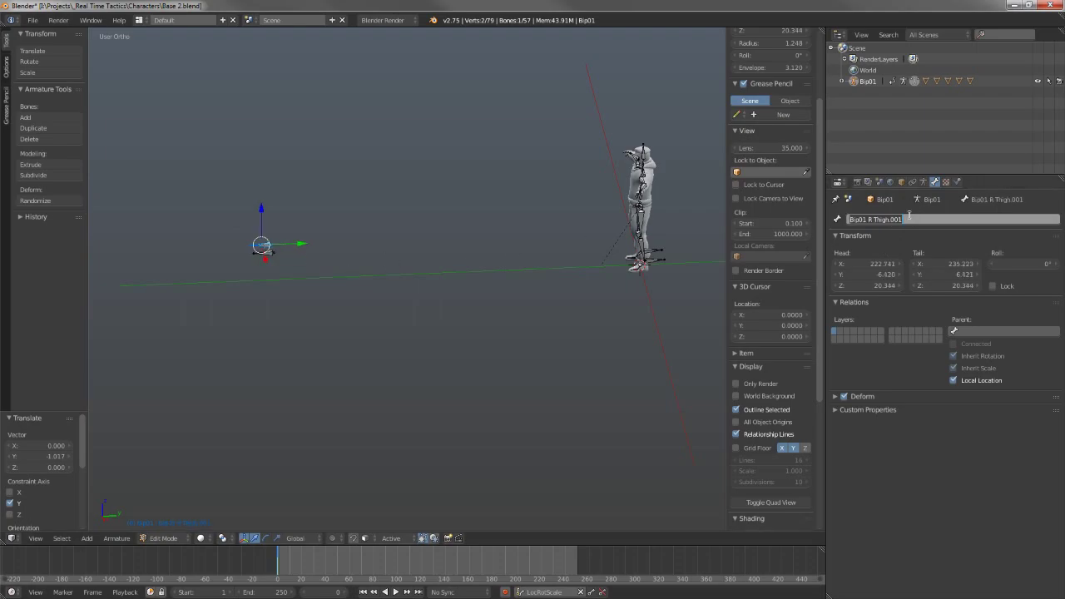
{"action": "type", "text": "Right Knee IK"}
{"action": "key", "text": "Return"}
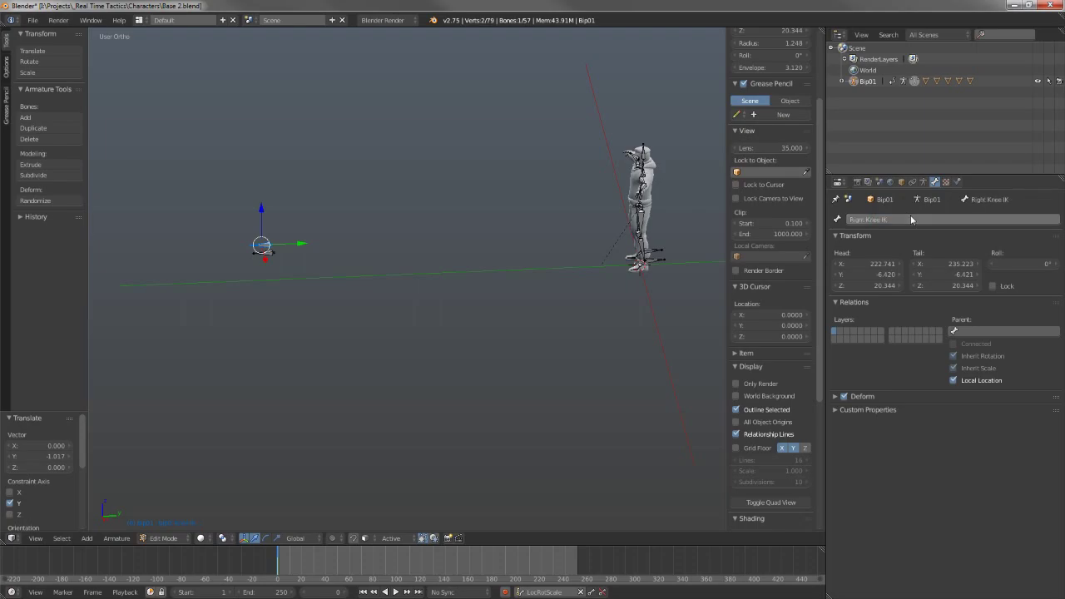
- Parent the Left Knee IK bone to the Left Foot IK bone with Keep Offset
{"action": "scroll", "coordinate": [250, 247], "scroll_direction": "up", "scroll_amount": 3}
{"action": "right_click", "coordinate": [160, 234]}
{"action": "scroll", "coordinate": [352, 235], "scroll_direction": "down", "scroll_amount": 3}
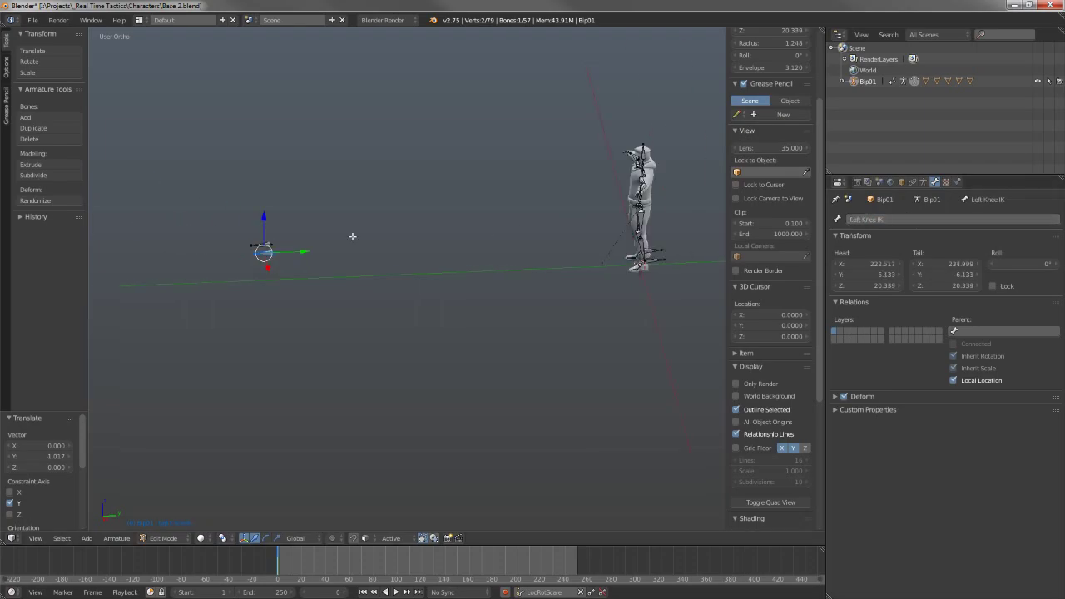
{"action": "middle_click_drag", "start_coordinate": [600, 235], "coordinate": [486, 254], "text": "shift"}
{"action": "scroll", "coordinate": [532, 219], "scroll_direction": "up", "scroll_amount": 3}
{"action": "scroll", "coordinate": [529, 305], "scroll_direction": "up", "scroll_amount": 3}
{"action": "middle_click_drag", "start_coordinate": [529, 304], "coordinate": [558, 308]}
{"action": "right_click", "coordinate": [567, 306]}
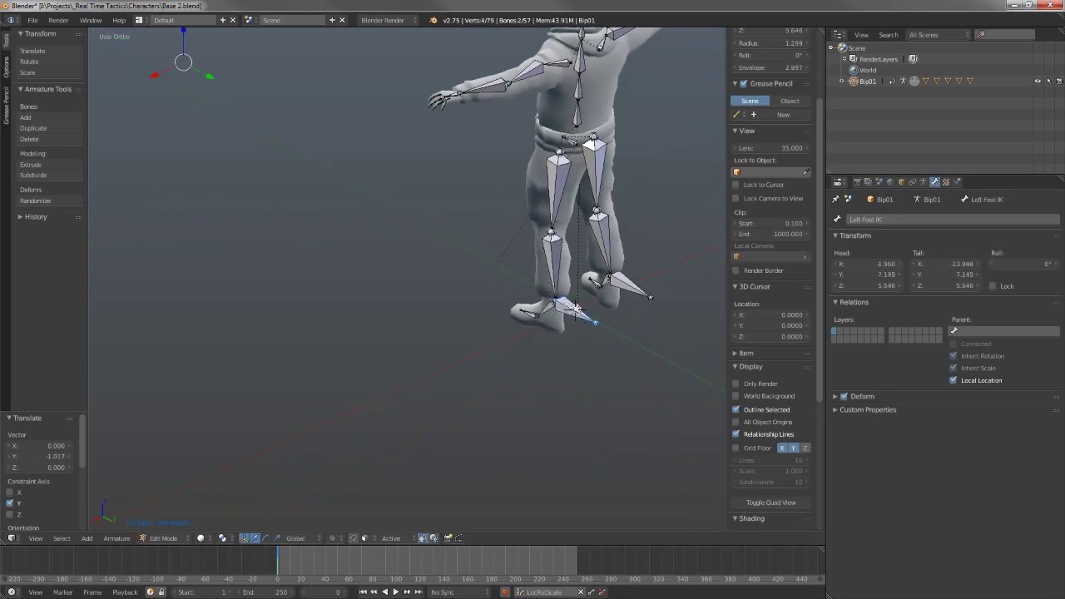
{"action": "key", "text": "ctrl+p"}
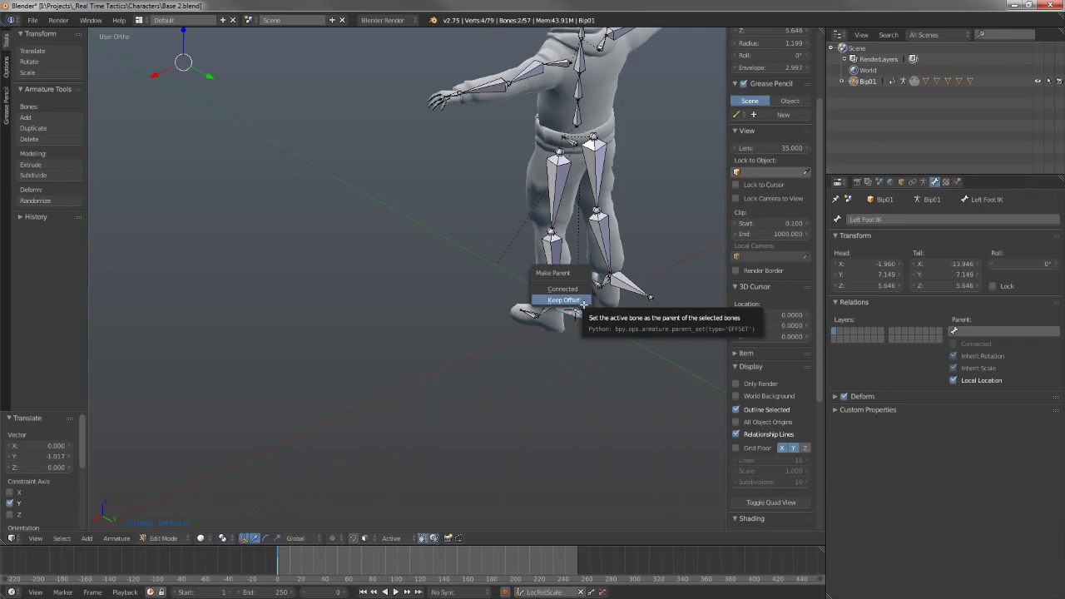
{"action": "left_click", "coordinate": [580, 301]}
- Parent the Right Knee IK bone to the Right Foot IK bone with Keep Offset
{"action": "scroll", "coordinate": [559, 330], "scroll_direction": "down", "scroll_amount": 3}
{"action": "middle_click_drag", "start_coordinate": [452, 224], "coordinate": [578, 369], "text": "shift"}
{"action": "scroll", "coordinate": [573, 364], "scroll_direction": "up", "scroll_amount": 1}
{"action": "right_click", "coordinate": [163, 118]}
{"action": "scroll", "coordinate": [491, 279], "scroll_direction": "up", "scroll_amount": 3}
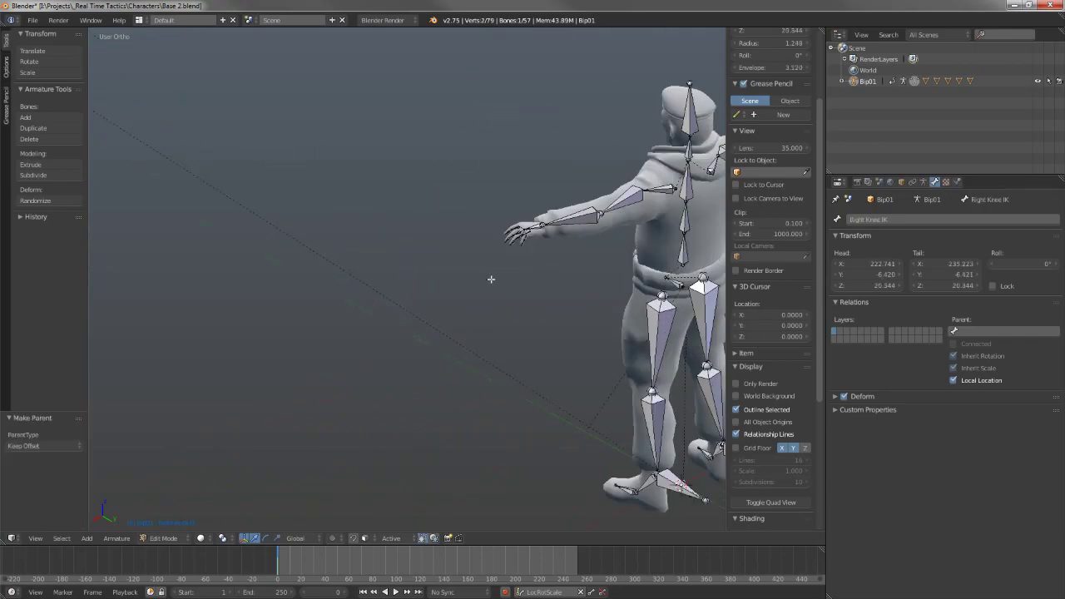
{"action": "middle_click_drag", "start_coordinate": [527, 304], "coordinate": [339, 204], "text": "shift"}
{"action": "right_click", "coordinate": [568, 355], "text": "shift"}
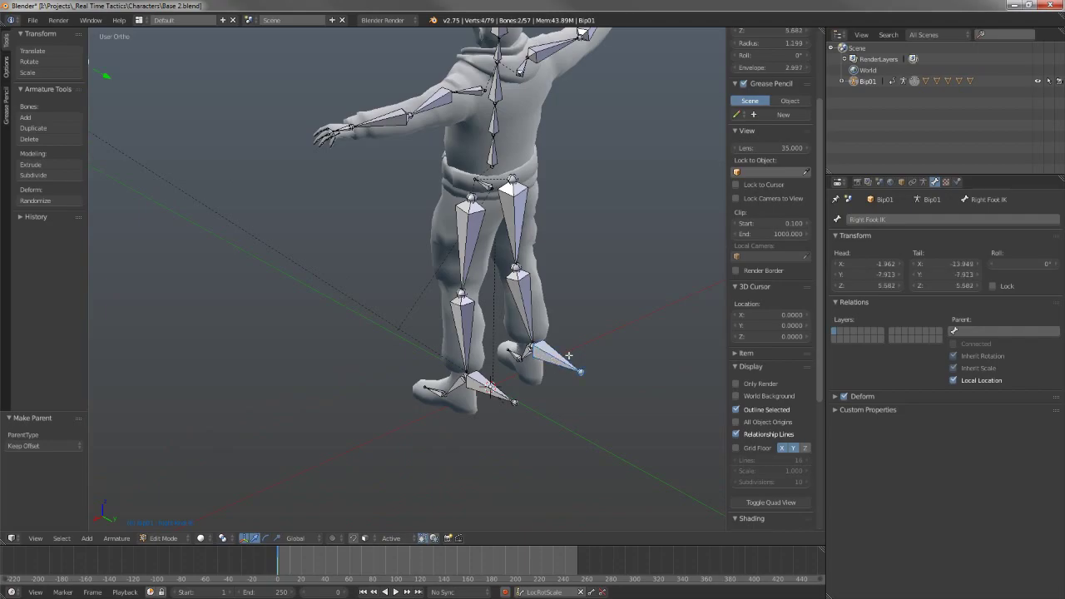
{"action": "key", "text": "ctrl+p"}
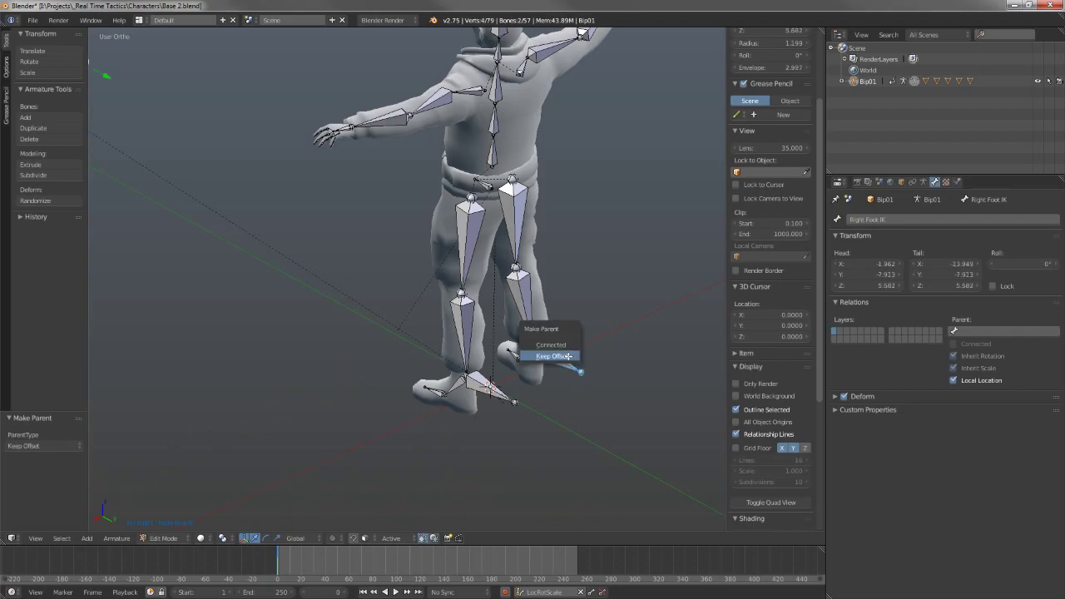
{"action": "left_click", "coordinate": [568, 356]}
- Reveal the armature's hidden bones in Edit Mode
{"action": "scroll", "coordinate": [501, 353], "scroll_direction": "down", "scroll_amount": 4}
{"action": "key", "text": "Tab"}
{"action": "scroll", "coordinate": [456, 353], "scroll_direction": "up", "scroll_amount": 1}
{"action": "key", "text": "KP_3"}
{"action": "key", "text": "Tab"}
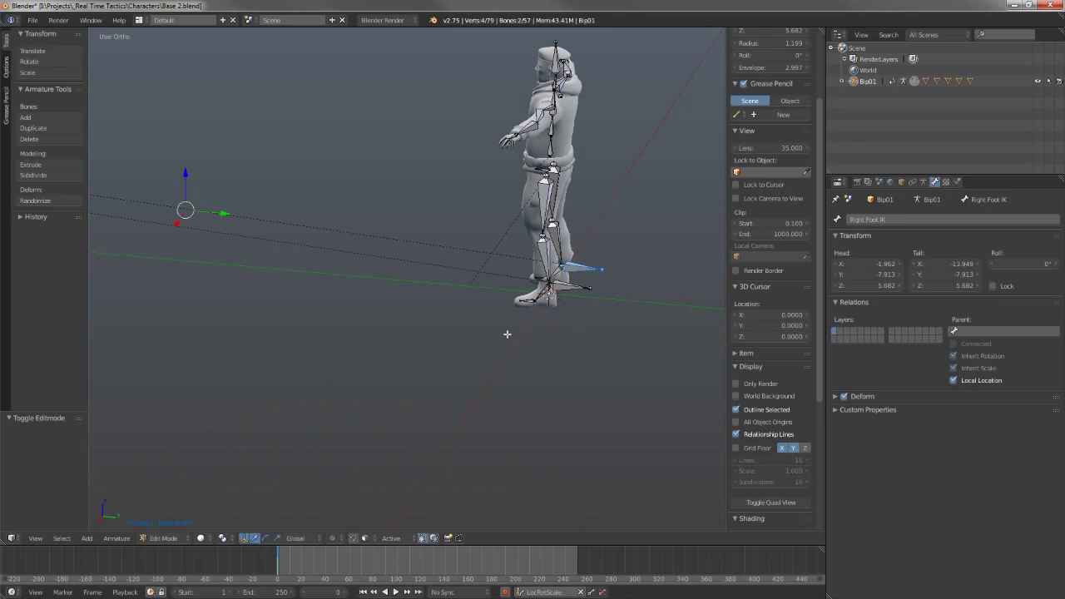
{"action": "scroll", "coordinate": [506, 333], "scroll_direction": "up", "scroll_amount": 5}
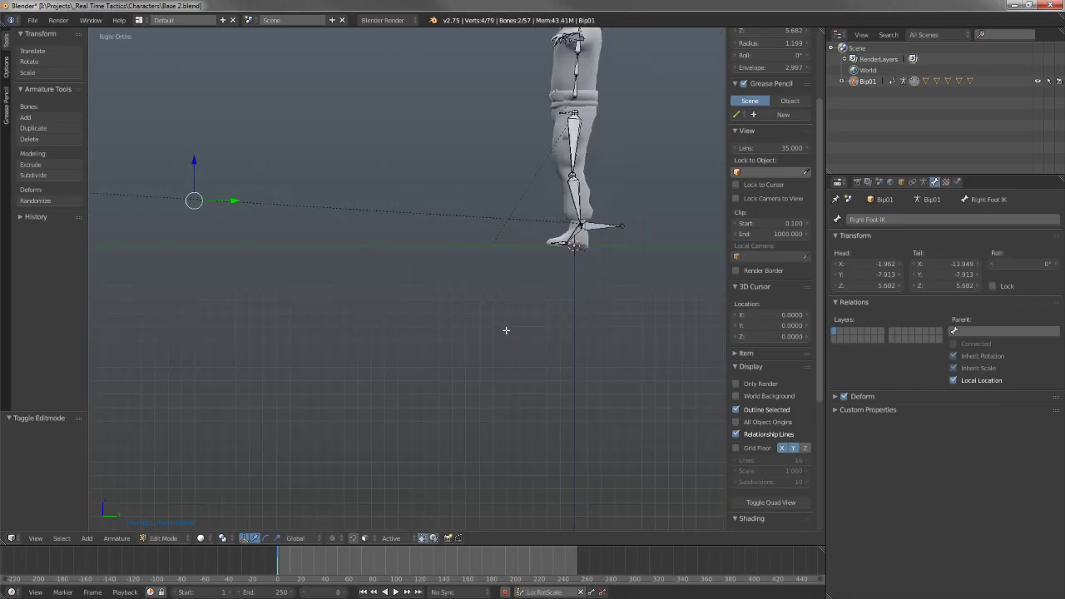
{"action": "key", "text": "alt+h"}
- Parent the Left Foot IK and Right Foot IK bones to the Root bone with Keep Offset
{"action": "middle_click_drag", "start_coordinate": [546, 288], "coordinate": [556, 335]}
{"action": "scroll", "coordinate": [557, 335], "scroll_direction": "up", "scroll_amount": 2}
{"action": "middle_click_drag", "start_coordinate": [635, 308], "coordinate": [519, 290], "text": "shift"}
{"action": "scroll", "coordinate": [519, 289], "scroll_direction": "up", "scroll_amount": 2}
{"action": "middle_click_drag", "start_coordinate": [603, 285], "coordinate": [508, 306], "text": "shift"}
{"action": "right_click", "coordinate": [573, 305]}
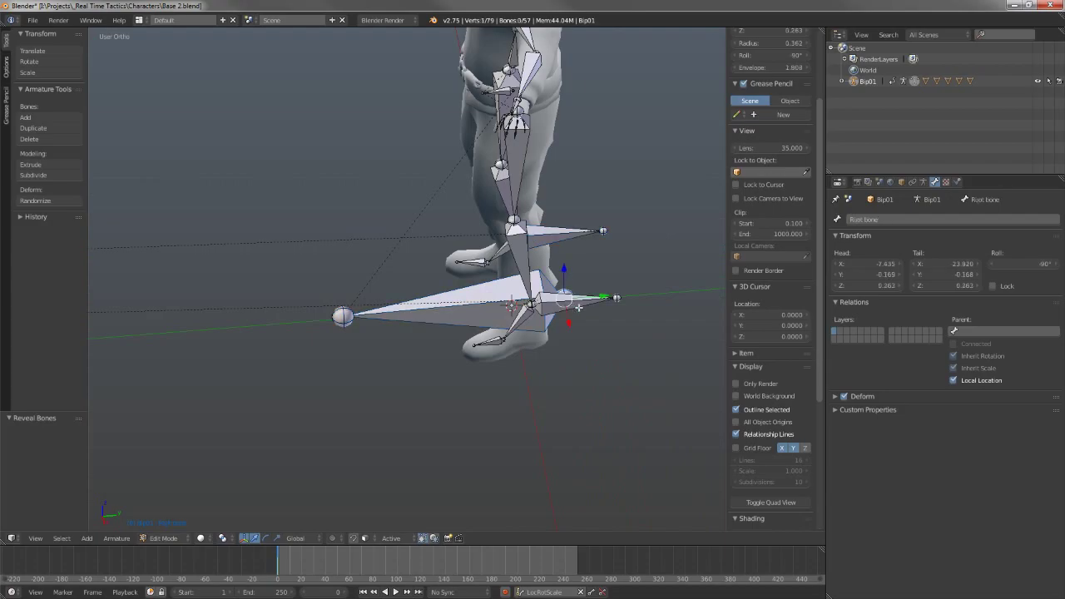
{"action": "middle_click_drag", "start_coordinate": [578, 308], "coordinate": [498, 333]}
{"action": "right_click", "coordinate": [575, 295]}
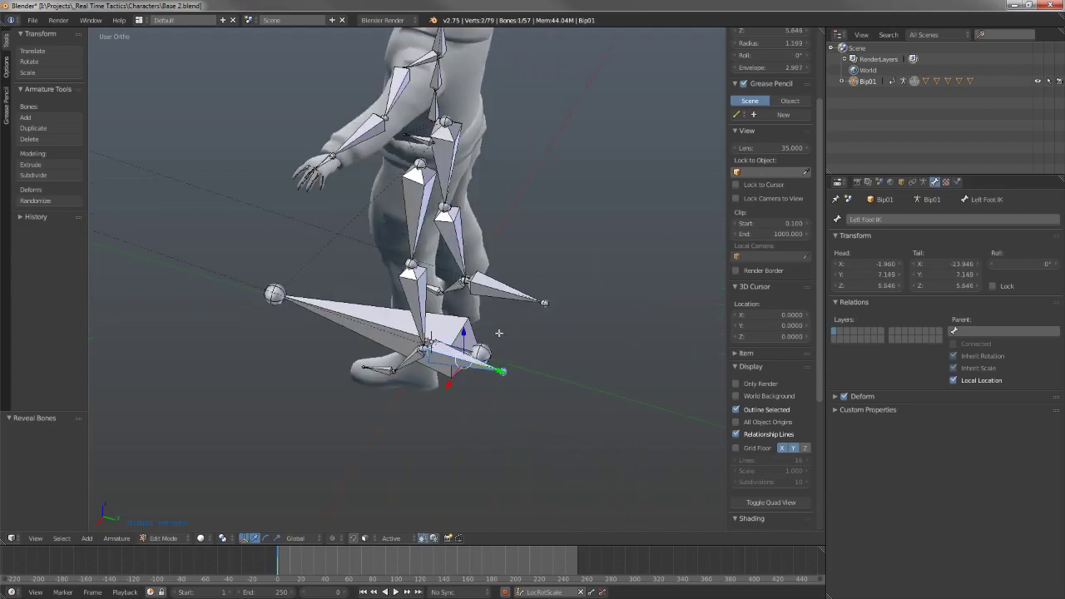
{"action": "right_click", "coordinate": [504, 304], "text": "shift"}
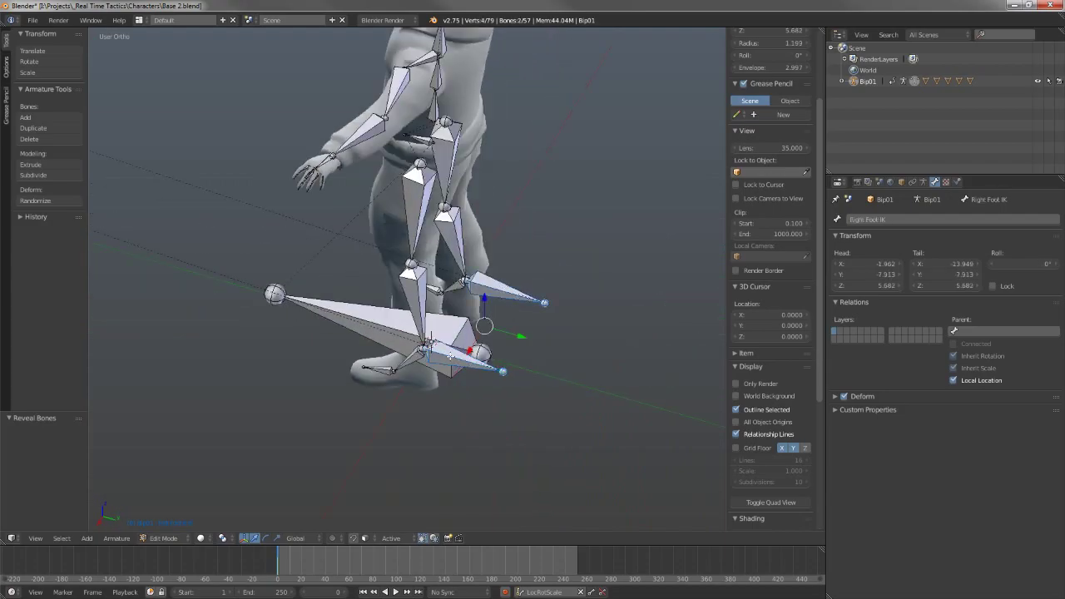
{"action": "right_click", "coordinate": [334, 304], "text": "shift"}
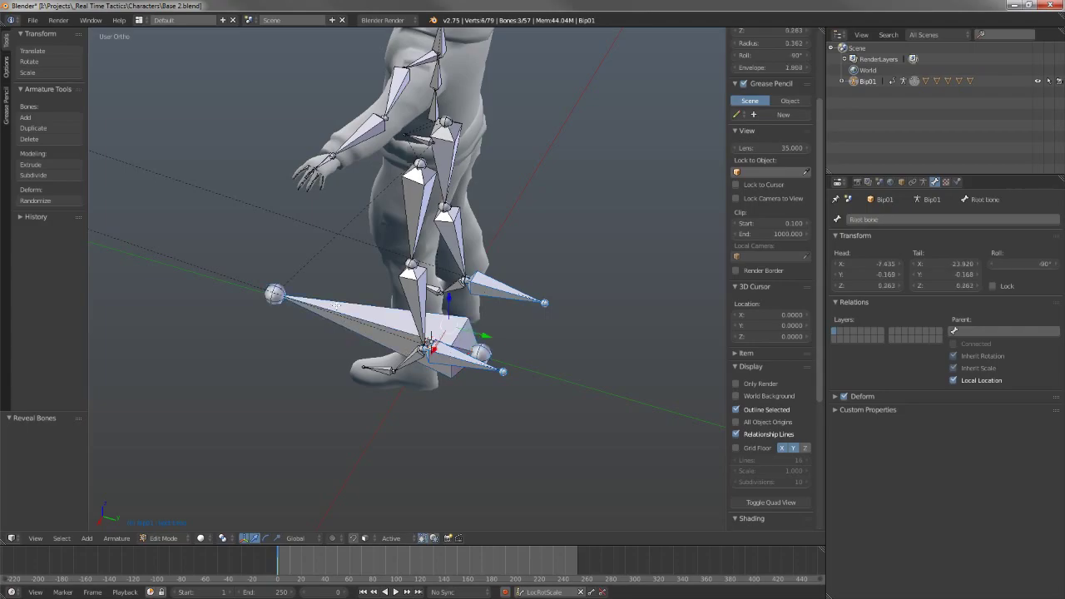
{"action": "key", "text": "ctrl+p"}
{"action": "left_click", "coordinate": [334, 304]}
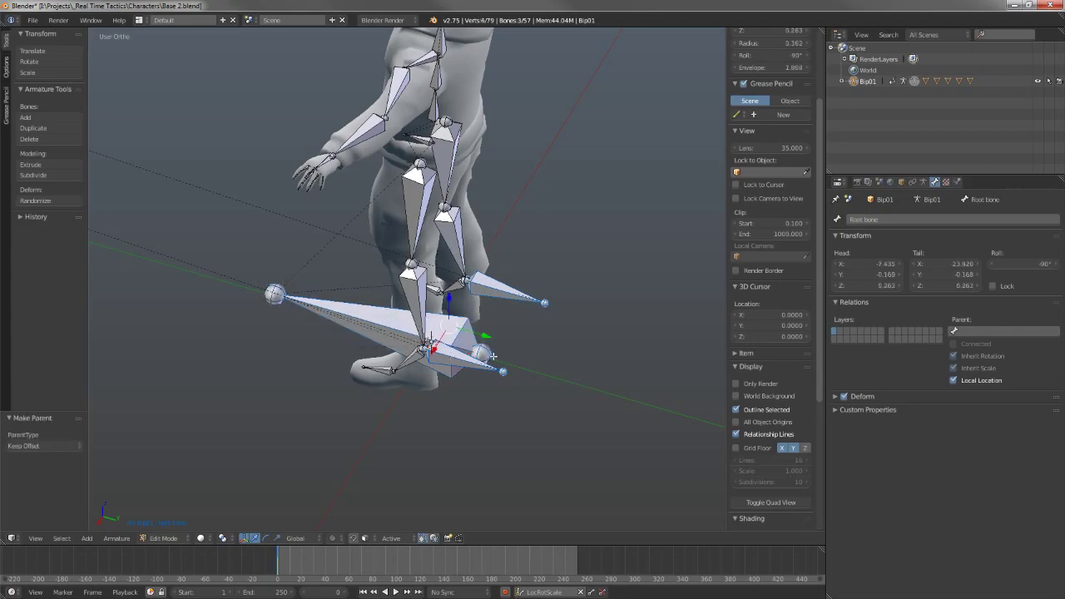
- Switch the armature to Pose Mode and test the hierarchy by temporarily moving the Root bone and the Right Foot IK bone
{"action": "scroll", "coordinate": [493, 356], "scroll_direction": "down", "scroll_amount": 2}
{"action": "key", "text": "ctrl+Tab"}
{"action": "right_click", "coordinate": [384, 317]}
{"action": "key", "text": "g"}
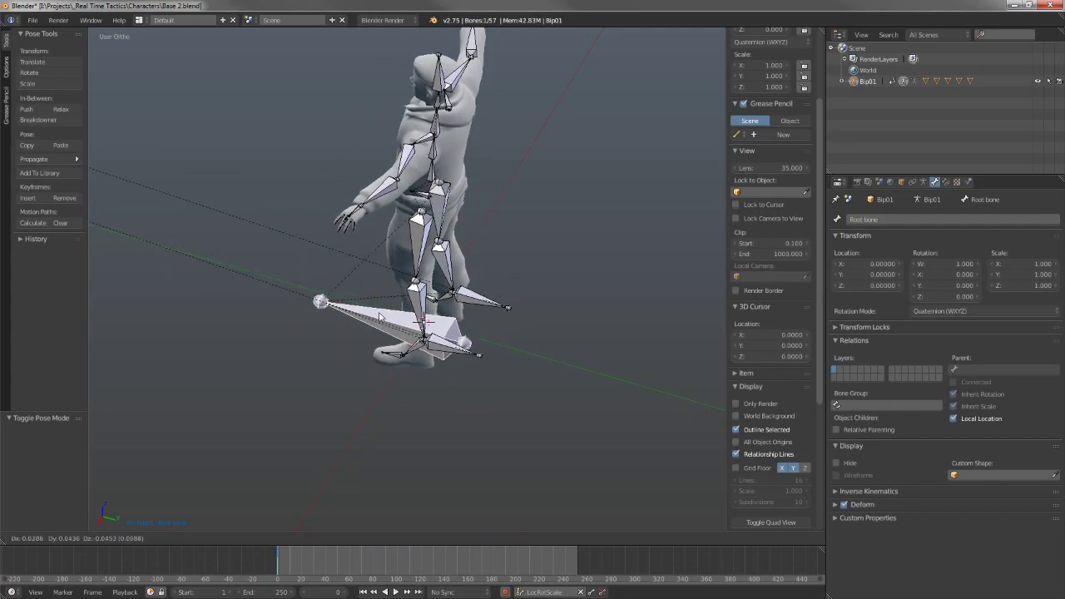
{"action": "right_click", "coordinate": [381, 314]}
{"action": "right_click", "coordinate": [470, 287]}
{"action": "key", "text": "g"}
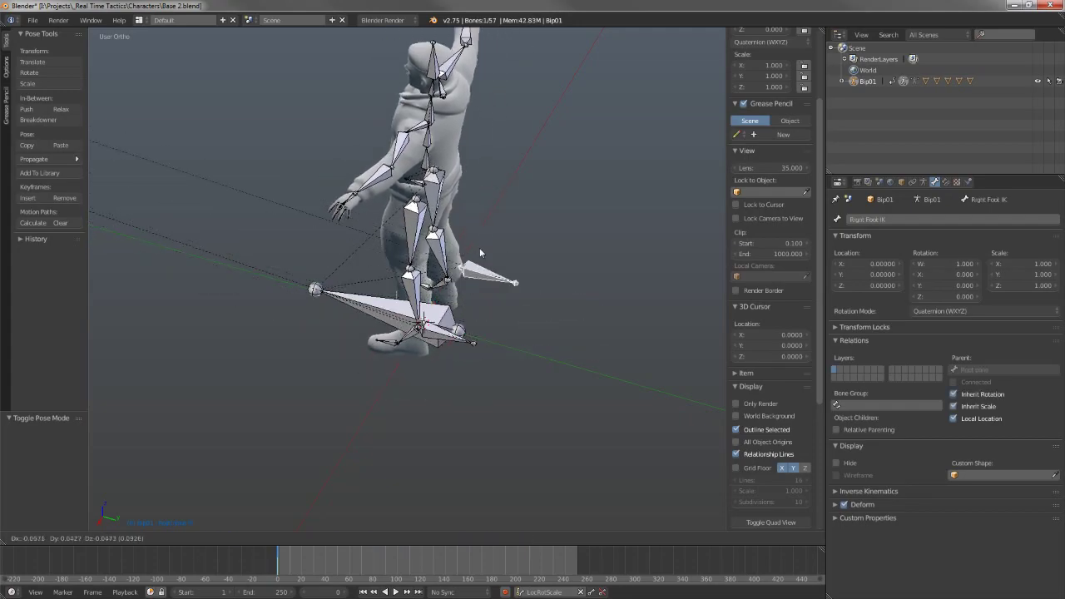
{"action": "right_click", "coordinate": [477, 253]}
- Test the leg setup by temporarily moving the Bip01 Pelvis bone
{"action": "middle_click_drag", "start_coordinate": [469, 315], "coordinate": [505, 300], "text": "shift"}
{"action": "right_click", "coordinate": [441, 174]}
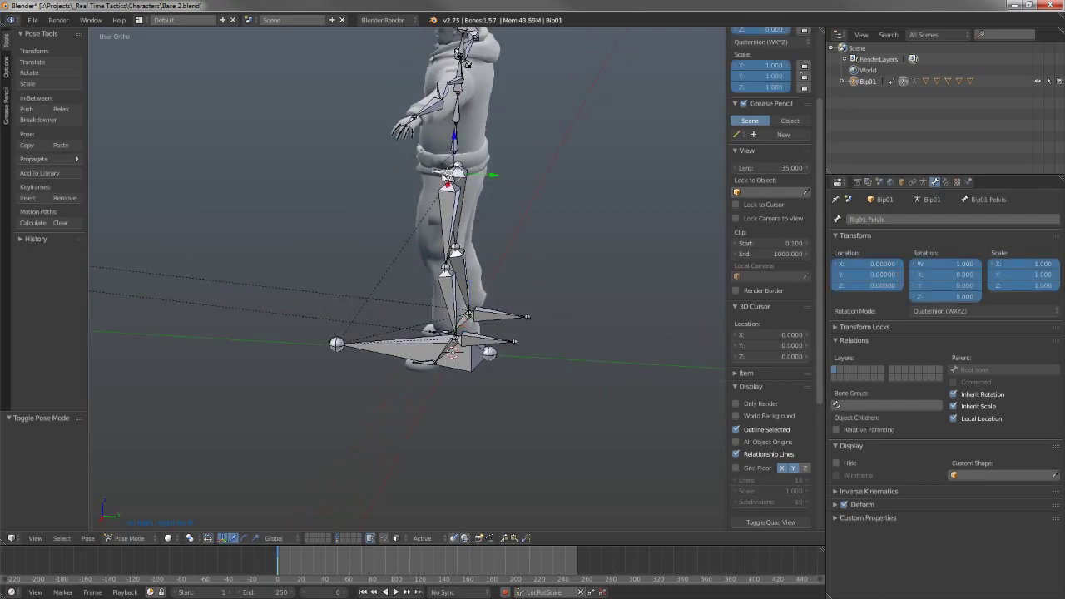
{"action": "key", "text": "g"}
{"action": "right_click", "coordinate": [440, 327]}
{"action": "middle_click_drag", "start_coordinate": [481, 317], "coordinate": [439, 349]}
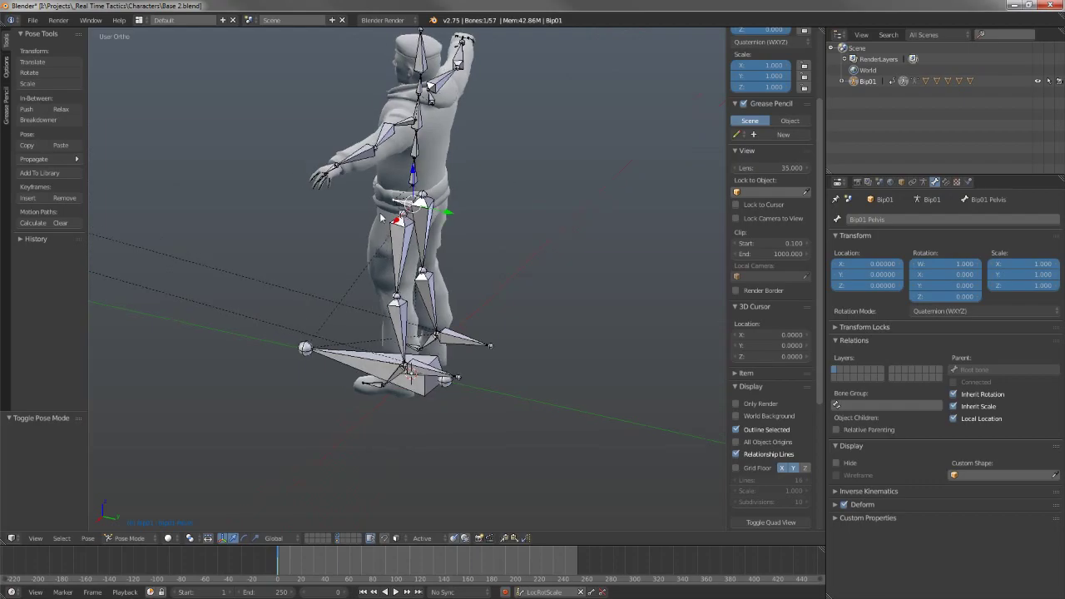
- Hide the large Root bone at ground level from the side view of the armature
{"action": "scroll", "coordinate": [408, 228], "scroll_direction": "up", "scroll_amount": 3}
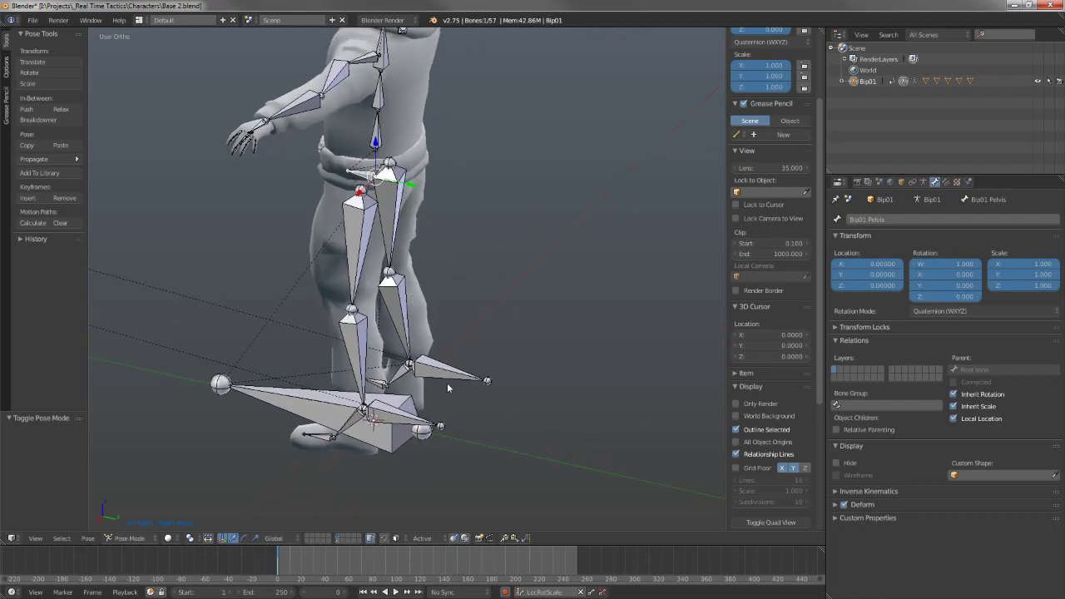
{"action": "middle_click_drag", "start_coordinate": [424, 350], "coordinate": [461, 318]}
{"action": "key", "text": "KP_3"}
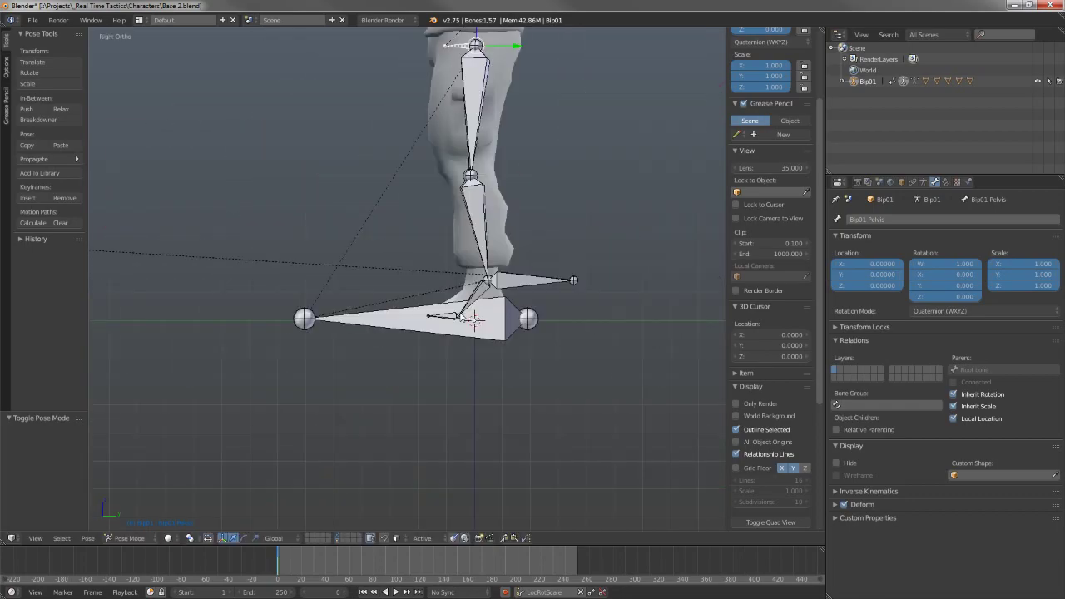
{"action": "right_click", "coordinate": [416, 270]}
{"action": "key", "text": "h"}
{"action": "middle_click_drag", "start_coordinate": [415, 266], "coordinate": [393, 378], "text": "shift"}
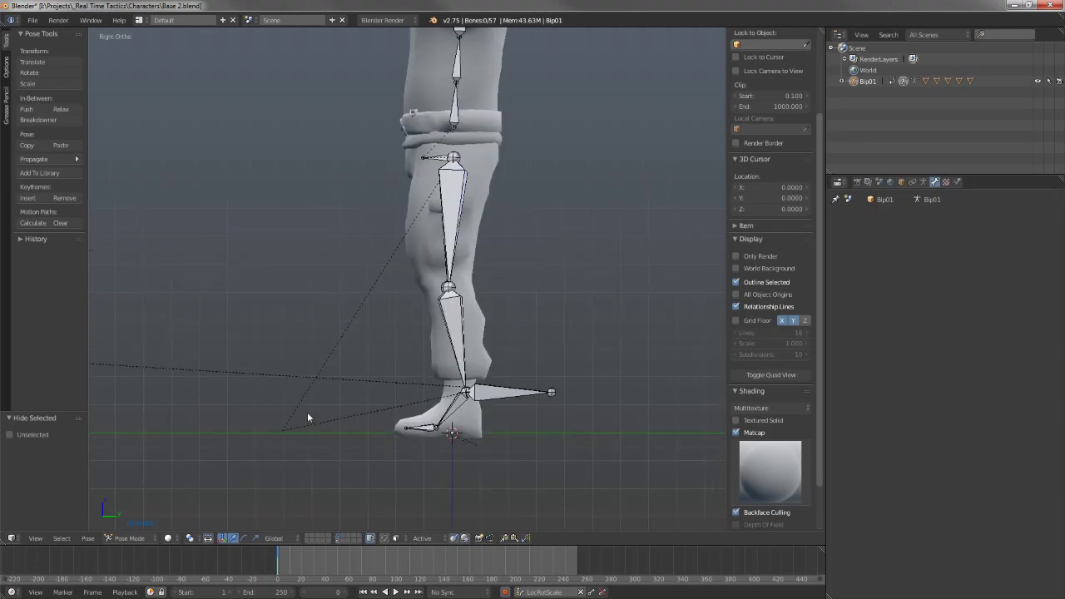
- Add an Inverse Kinematics bone constraint to the left thigh bone, Bip01 L Thigh
{"action": "right_click", "coordinate": [455, 246]}
{"action": "middle_click_drag", "start_coordinate": [455, 245], "coordinate": [358, 222]}
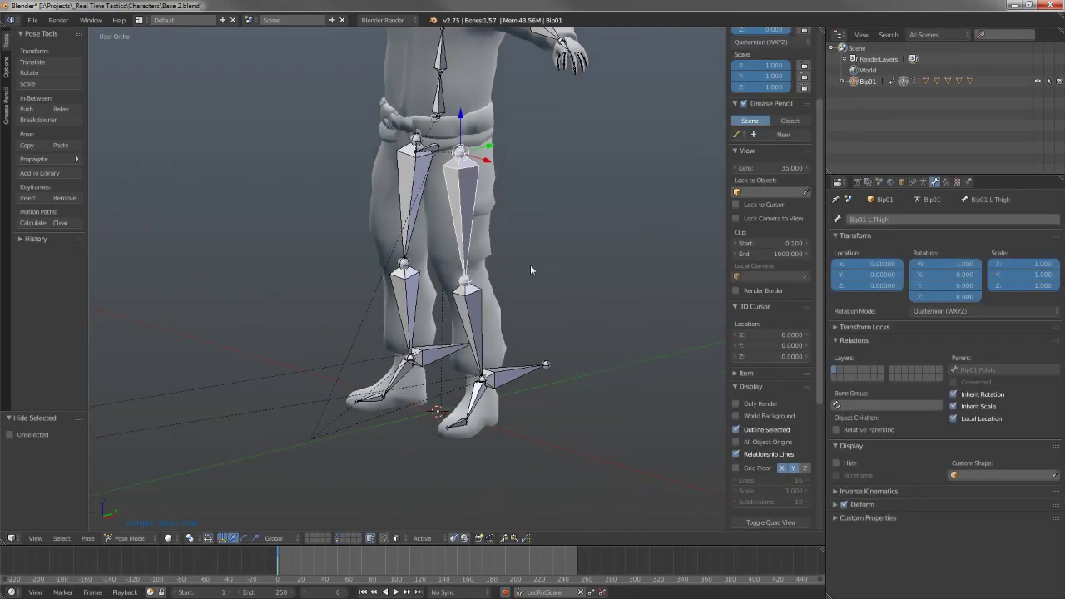
{"action": "left_click", "coordinate": [923, 181]}
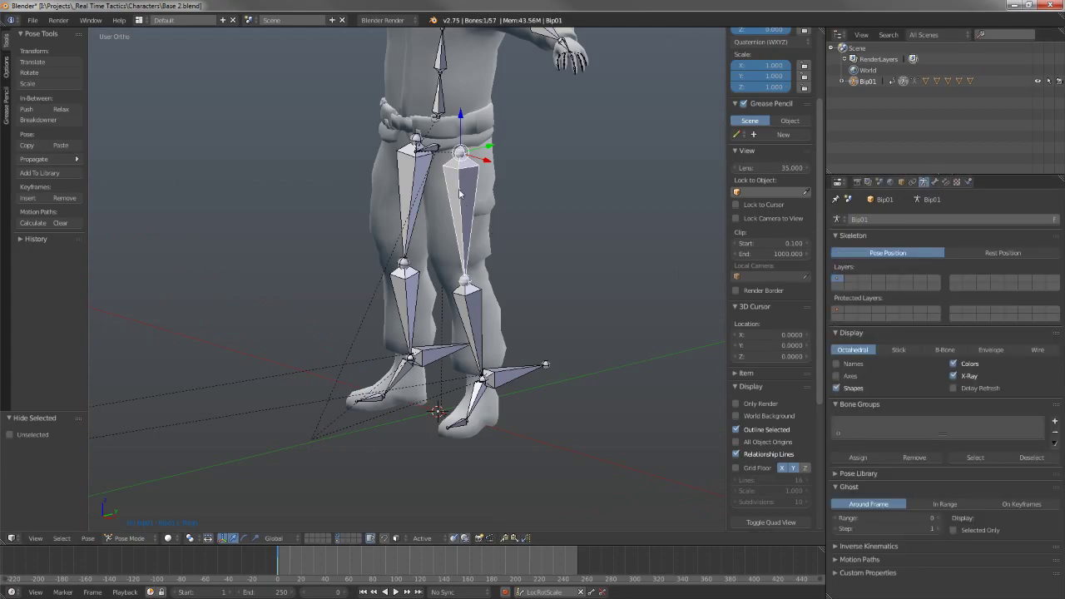
{"action": "left_click", "coordinate": [946, 182]}
{"action": "left_click", "coordinate": [901, 221]}
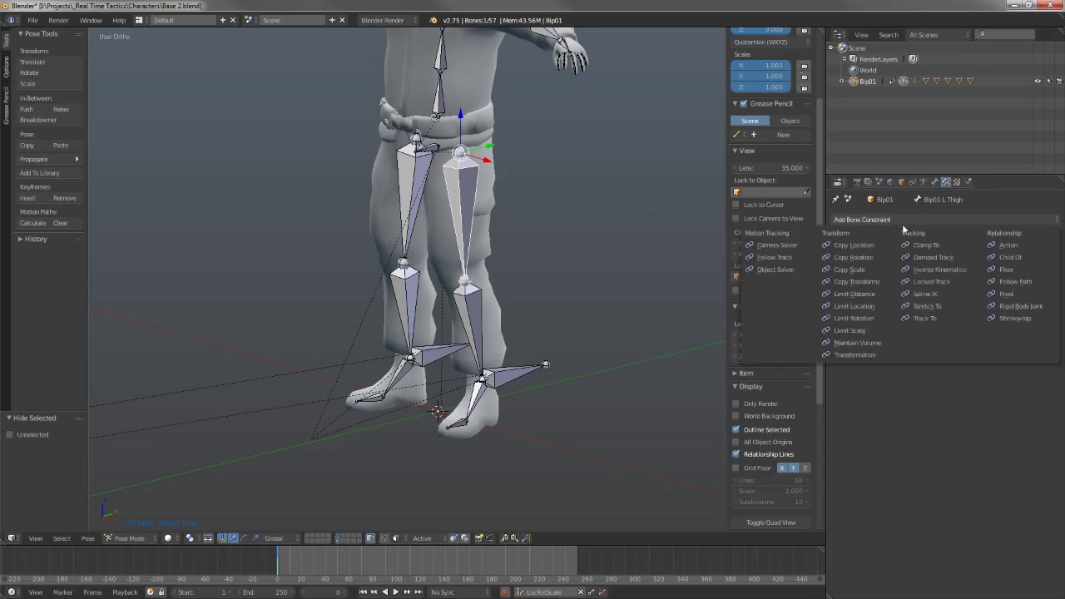
{"action": "left_click", "coordinate": [927, 270]}
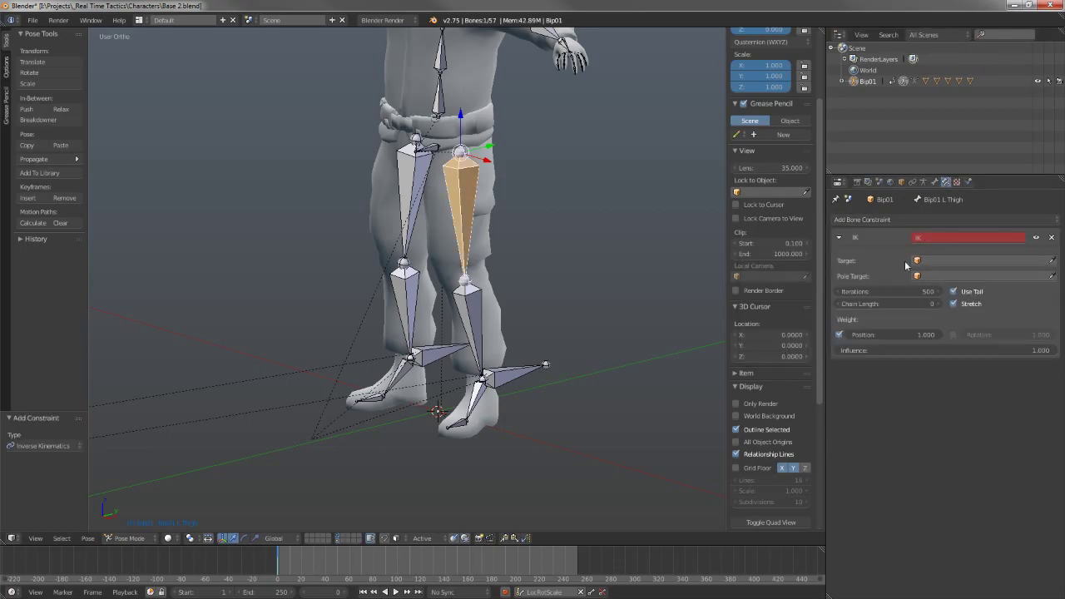
- Target the left thigh's IK constraint to the Left Knee IK bone of Bip01 and set its chain length to 1
{"action": "left_click", "coordinate": [939, 260]}
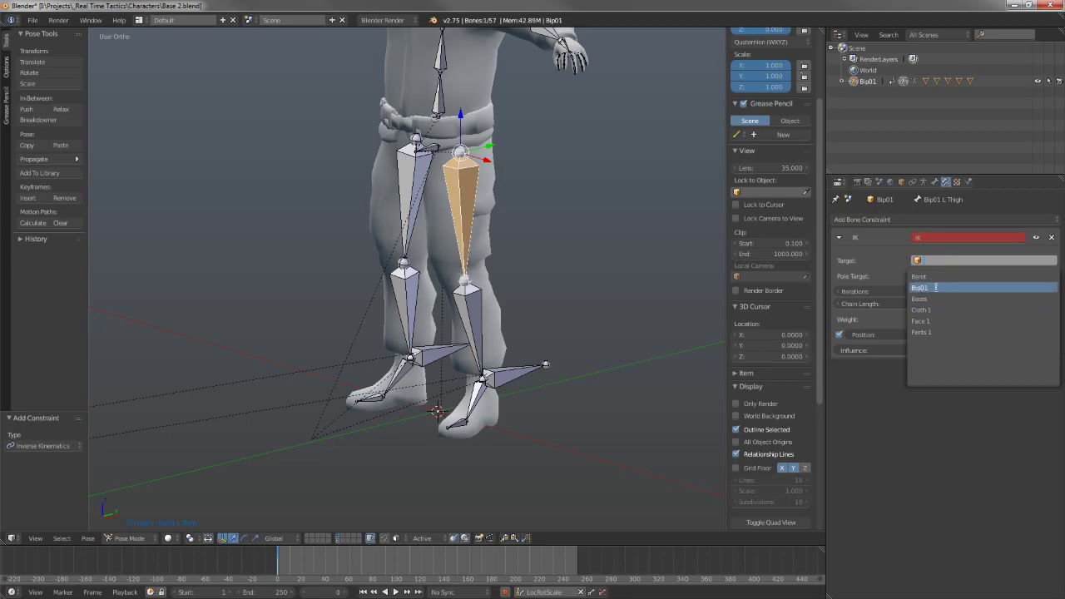
{"action": "left_click", "coordinate": [945, 287]}
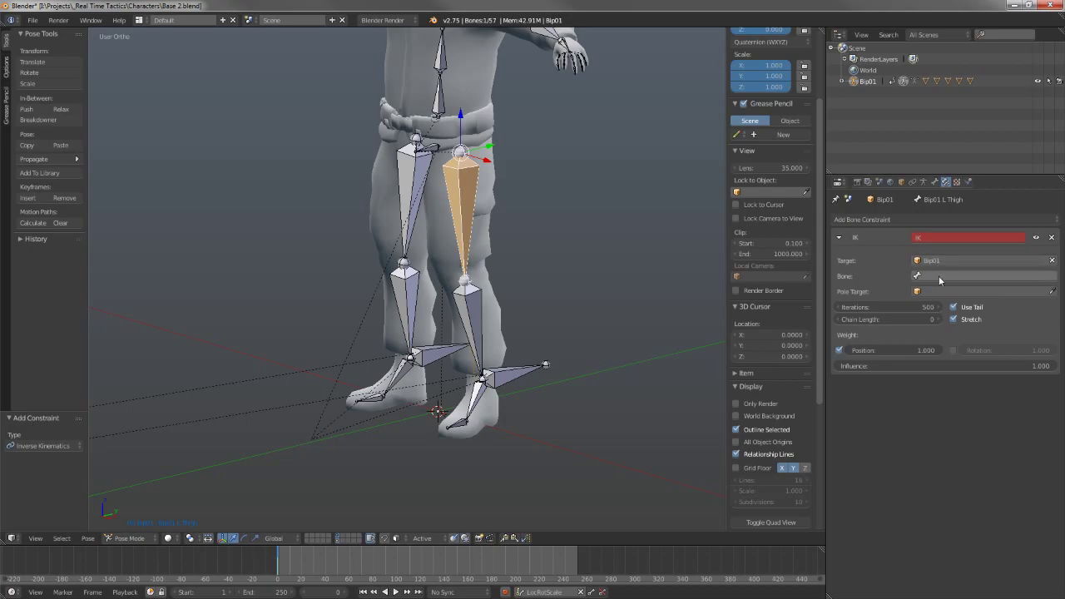
{"action": "left_click", "coordinate": [944, 274]}
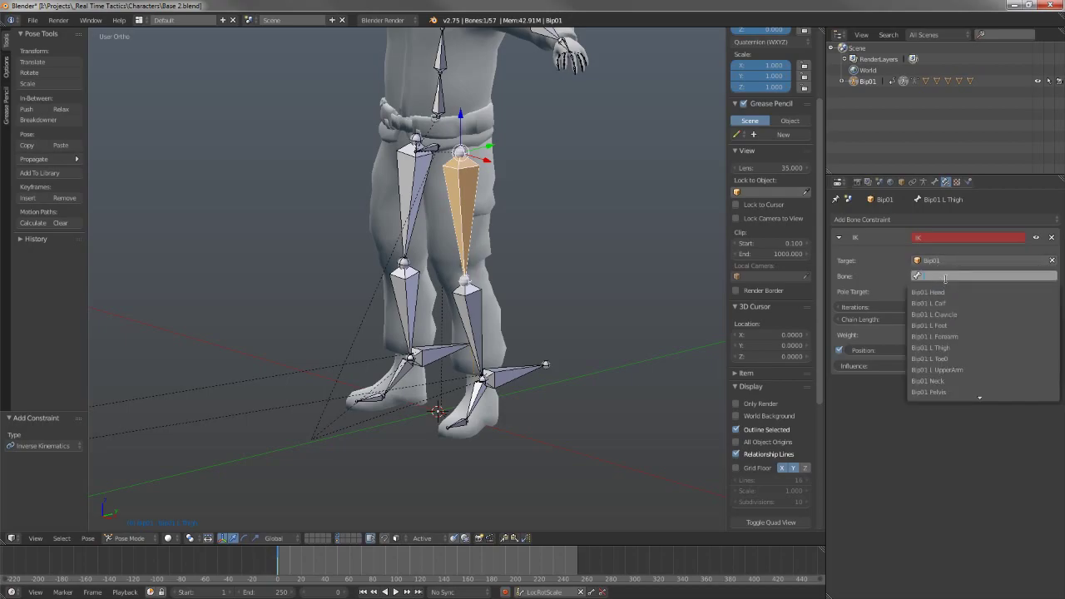
{"action": "type", "text": "knee"}
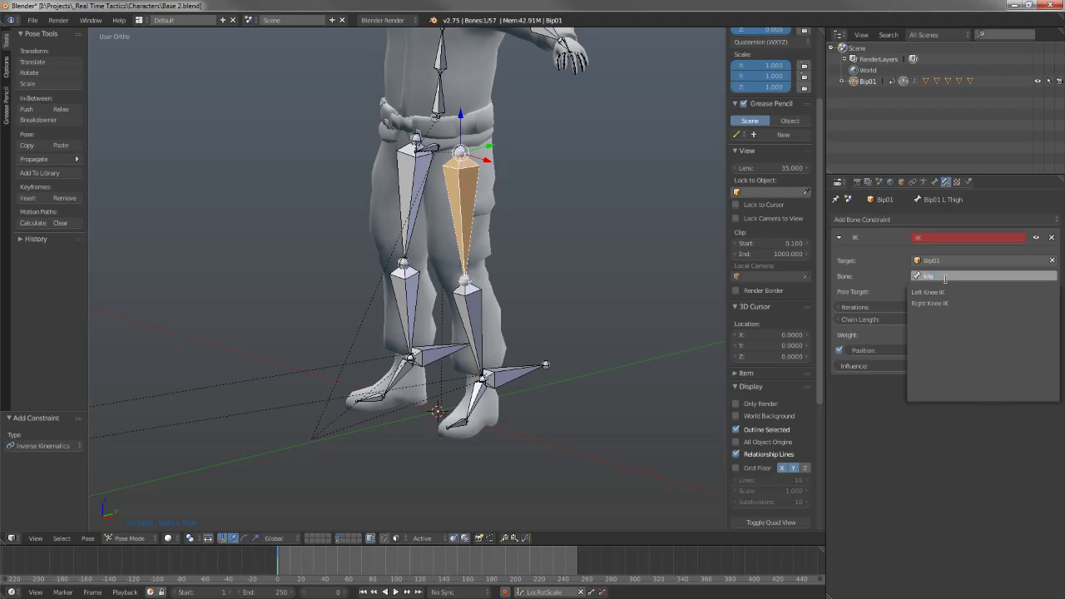
{"action": "key", "text": "Down"}
{"action": "key", "text": "Up"}
{"action": "key", "text": "Return"}
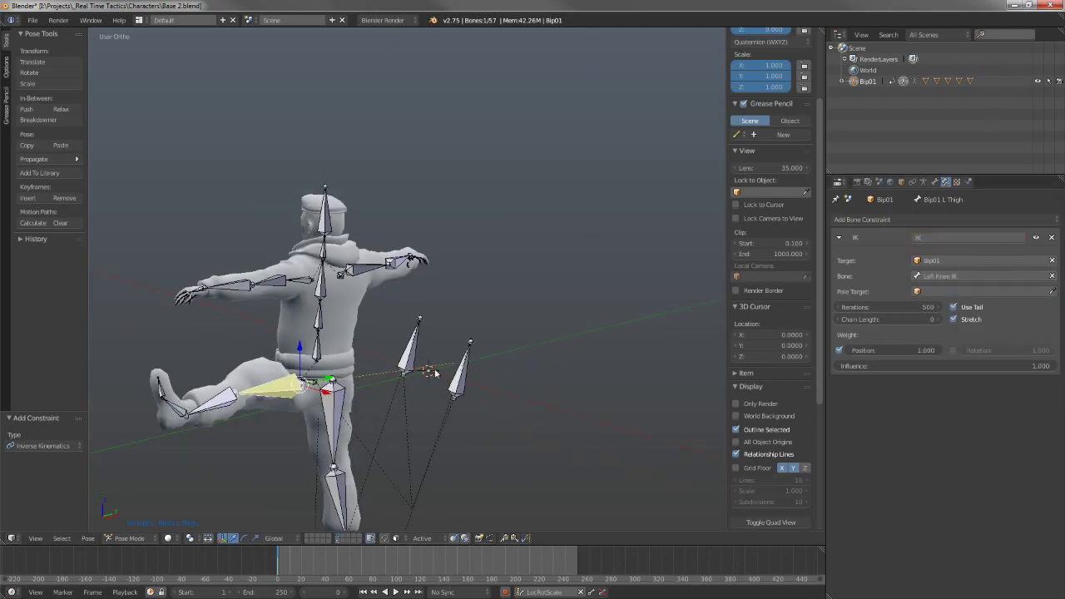
{"action": "middle_click_drag", "start_coordinate": [538, 294], "coordinate": [567, 242], "text": "shift"}
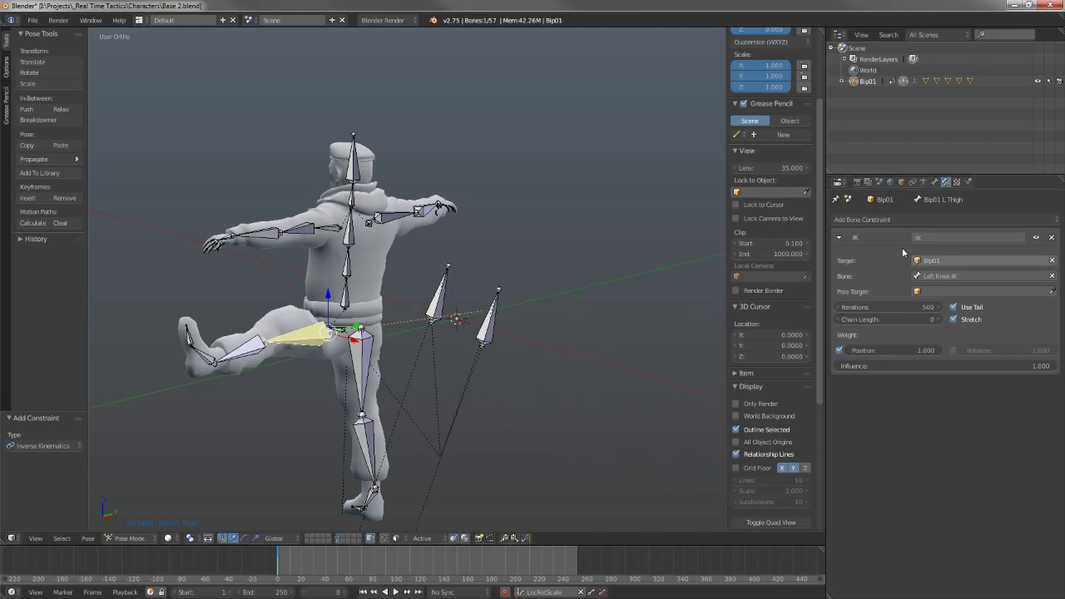
{"action": "left_click", "coordinate": [941, 321]}
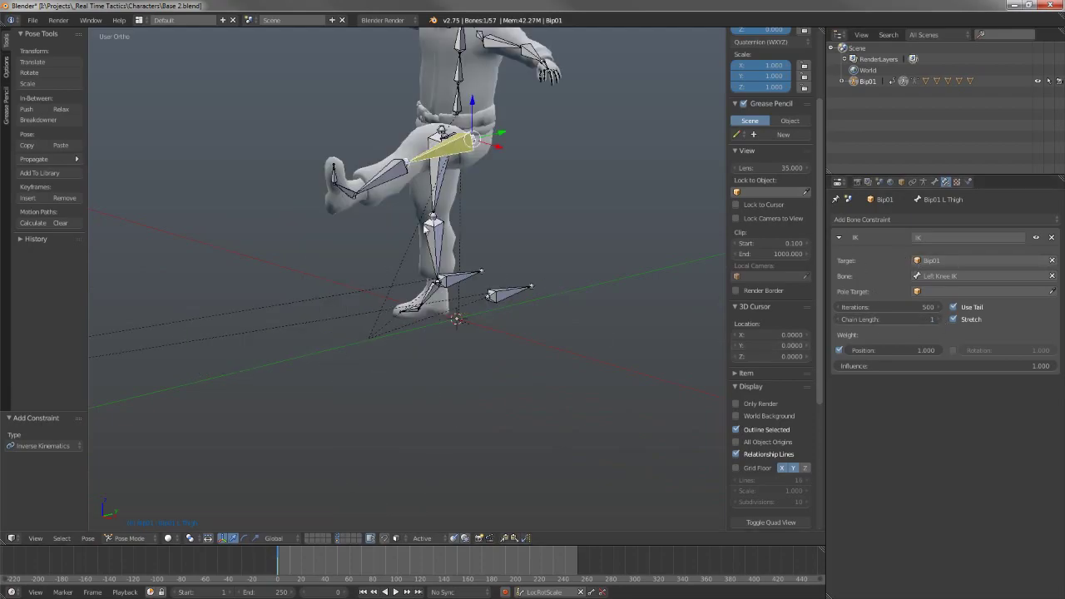
- Add an Inverse Kinematics bone constraint to the left calf bone, Bip01 L Calf
{"action": "middle_click_drag", "start_coordinate": [592, 289], "coordinate": [532, 365], "text": "shift"}
{"action": "scroll", "coordinate": [610, 274], "scroll_direction": "up", "scroll_amount": 3}
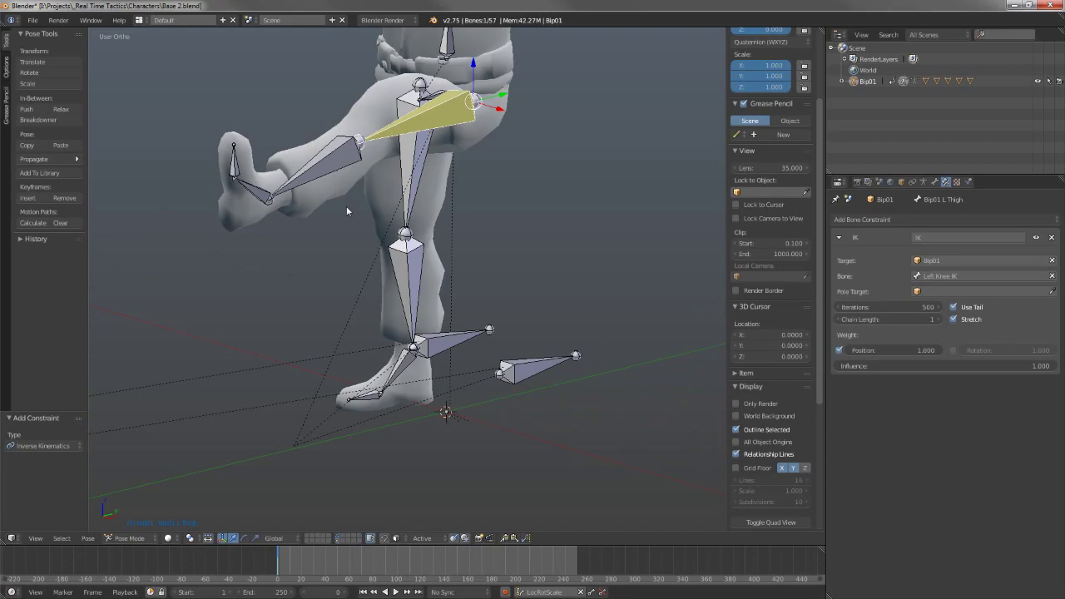
{"action": "right_click", "coordinate": [320, 169]}
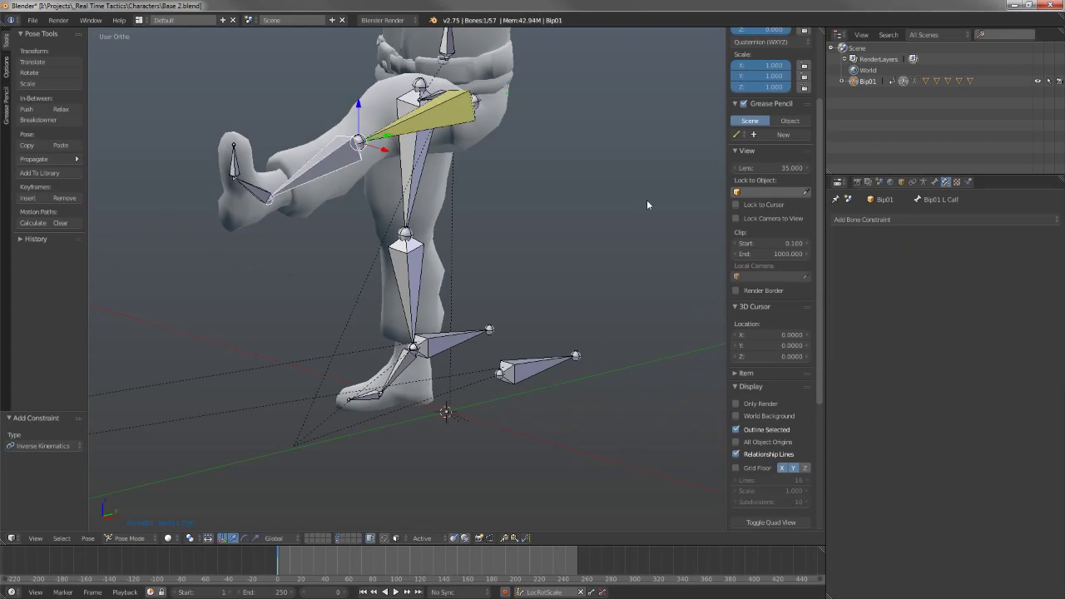
{"action": "left_click", "coordinate": [917, 219]}
{"action": "left_click", "coordinate": [931, 273]}
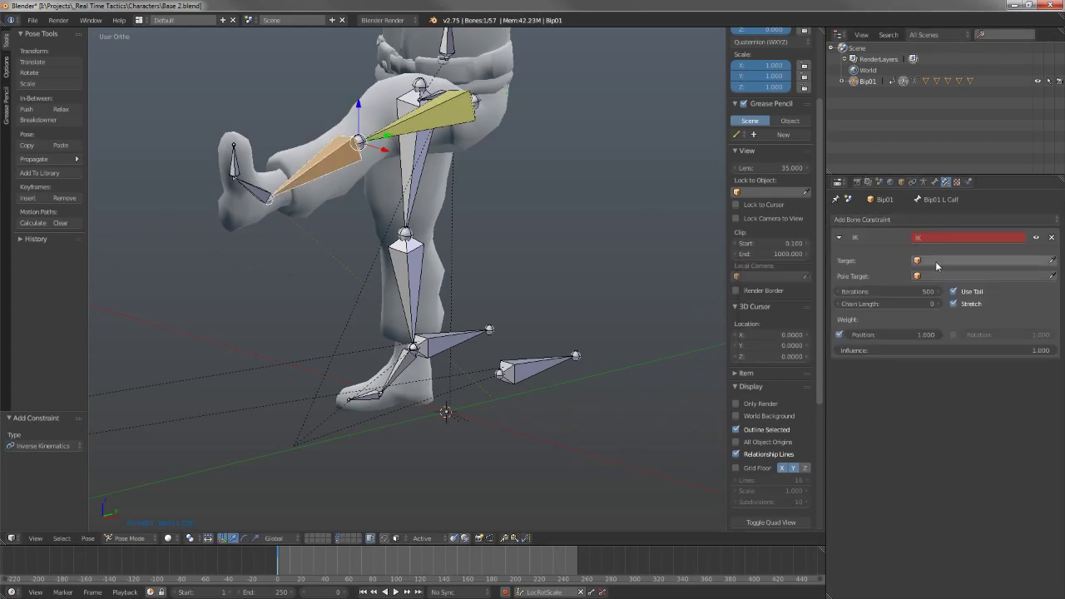
- Target the left calf's IK constraint to the Left Foot IK bone of Bip01 and set its chain length to 2
{"action": "left_click", "coordinate": [935, 261]}
{"action": "left_click", "coordinate": [923, 288]}
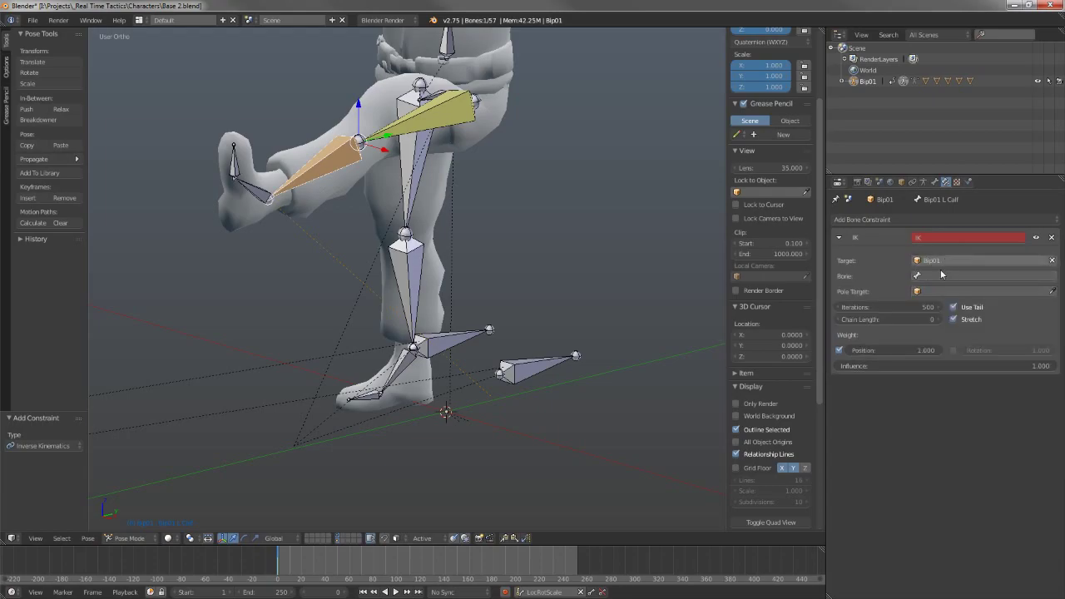
{"action": "left_click", "coordinate": [939, 274]}
{"action": "type", "text": "f"}
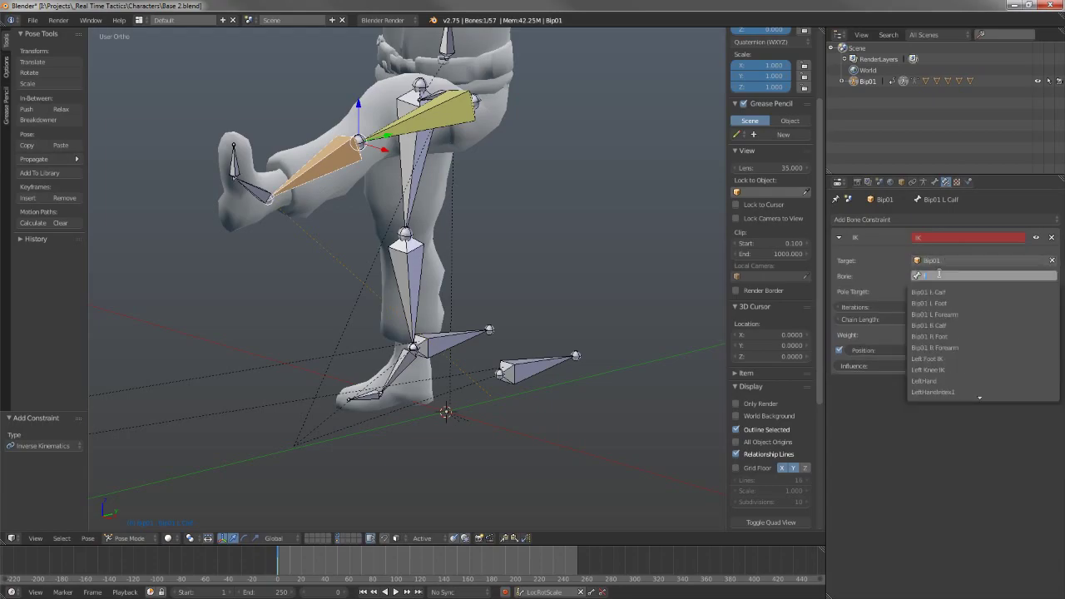
{"action": "key", "text": "BackSpace"}
{"action": "type", "text": "lef"}
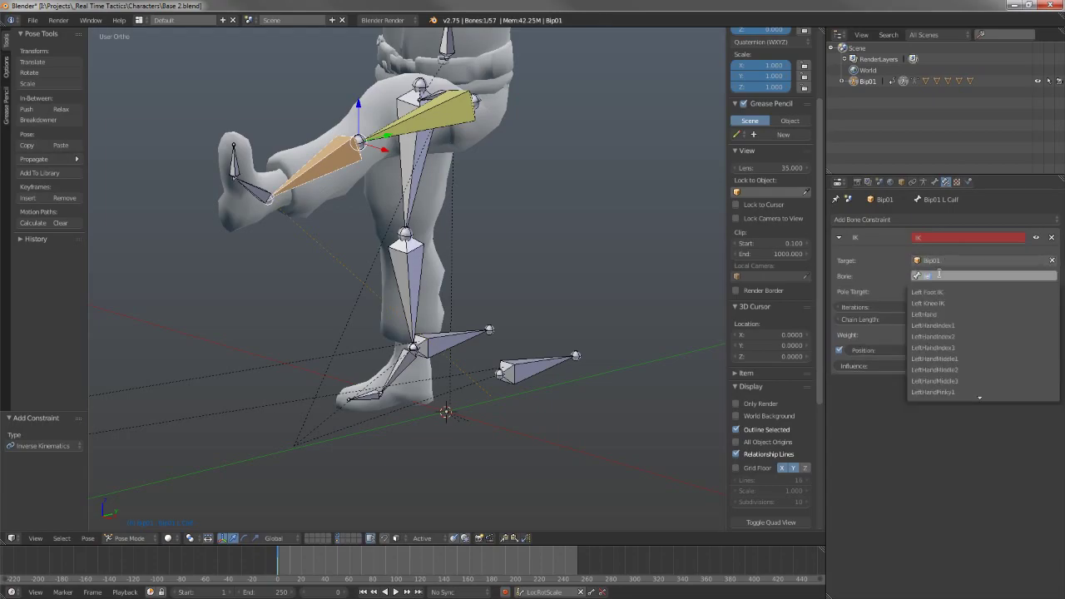
{"action": "left_click", "coordinate": [927, 292]}
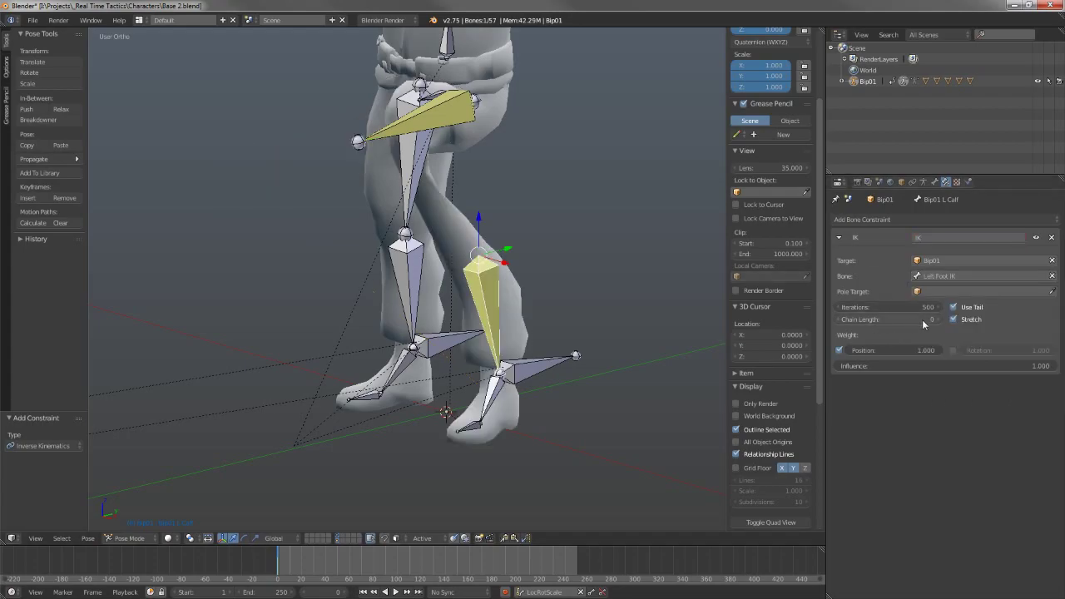
{"action": "left_click", "coordinate": [934, 320]}
{"action": "left_click", "coordinate": [935, 319]}
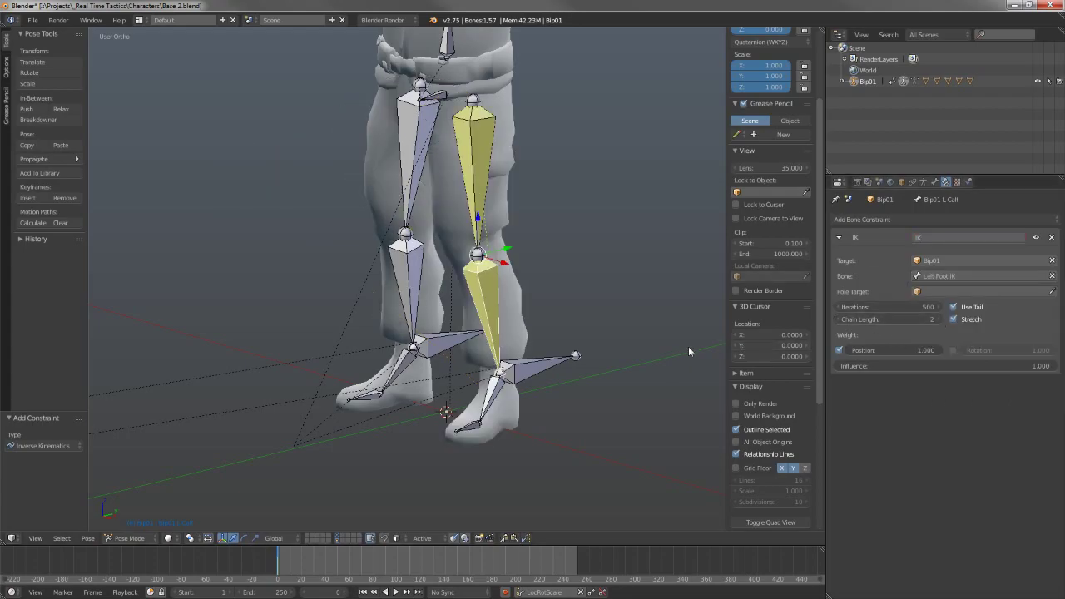
- Test the left leg's IK by temporarily moving the Left Foot IK bone in the perspective and side views
{"action": "right_click", "coordinate": [581, 358]}
{"action": "key", "text": "g"}
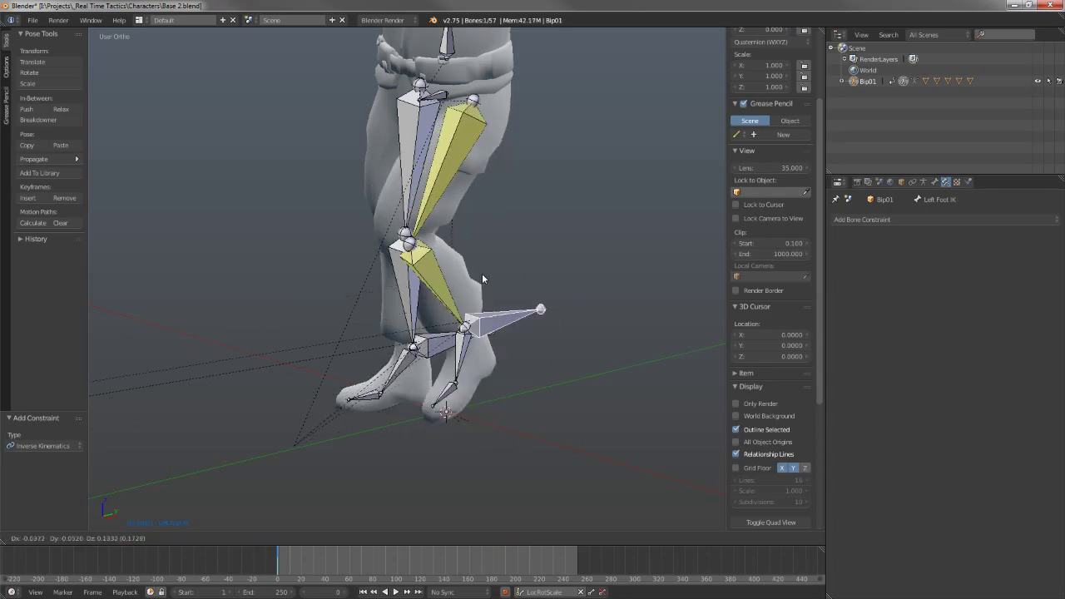
{"action": "right_click", "coordinate": [542, 269]}
{"action": "key", "text": "KP_3"}
{"action": "key", "text": "KP_3"}
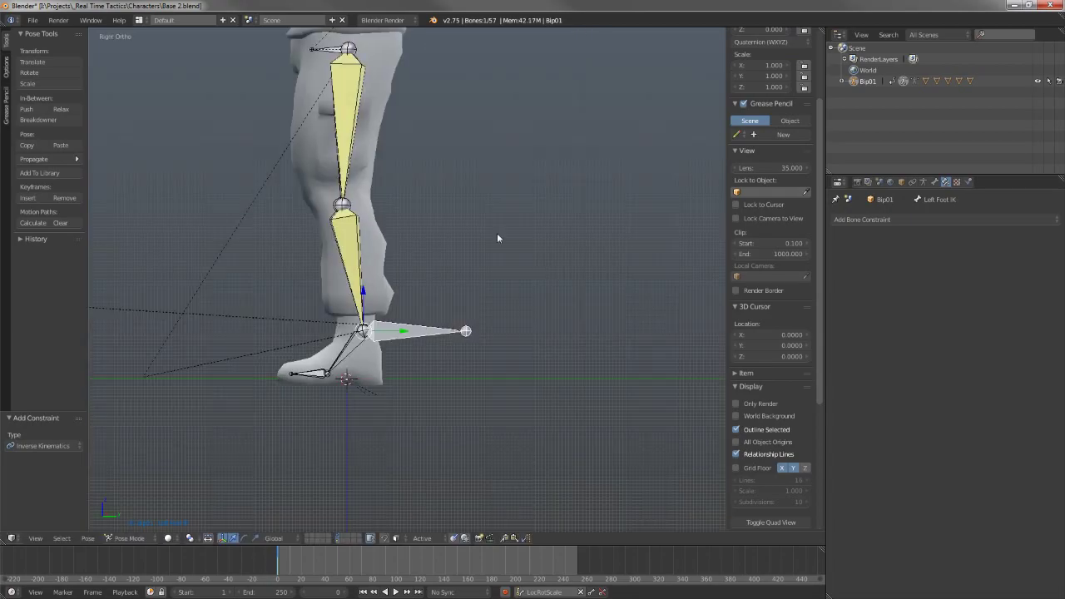
{"action": "key", "text": "g"}
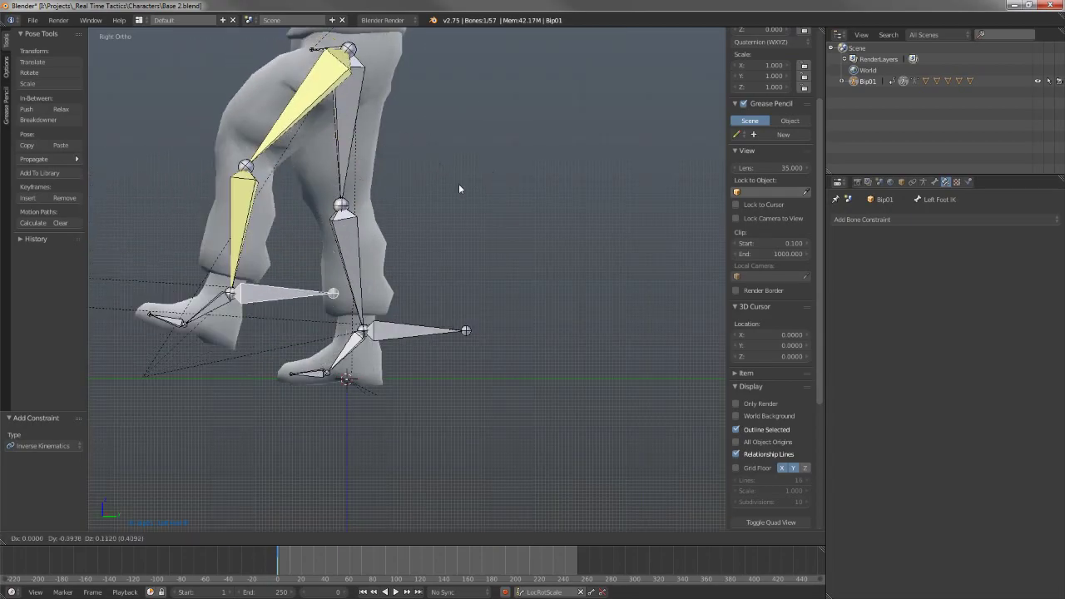
{"action": "right_click", "coordinate": [540, 200]}
{"action": "middle_click_drag", "start_coordinate": [581, 264], "coordinate": [738, 280], "text": "shift"}
{"action": "key", "text": "g"}
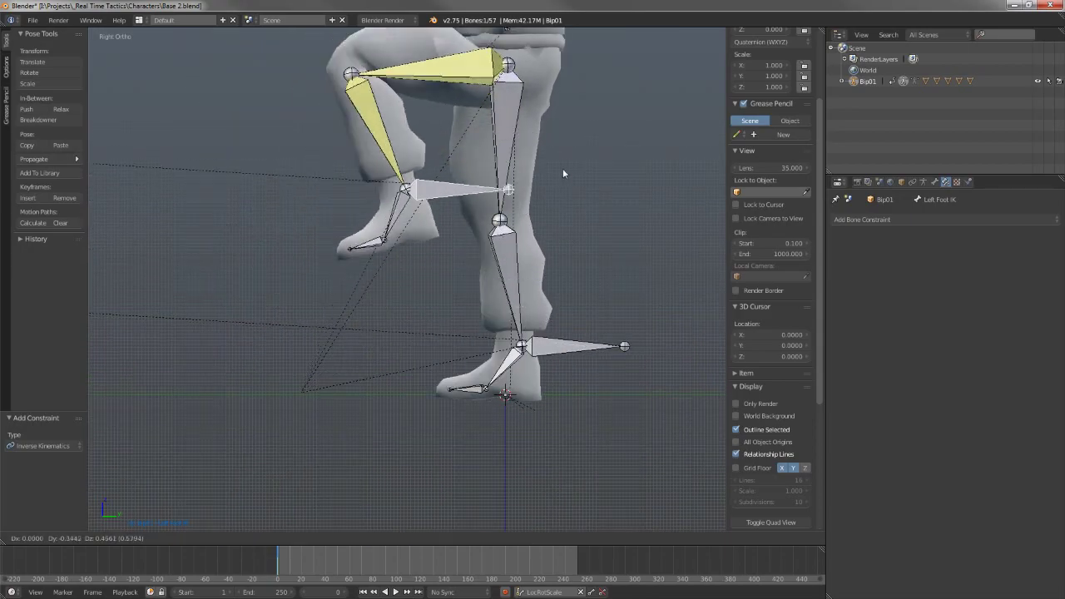
{"action": "right_click", "coordinate": [591, 269]}
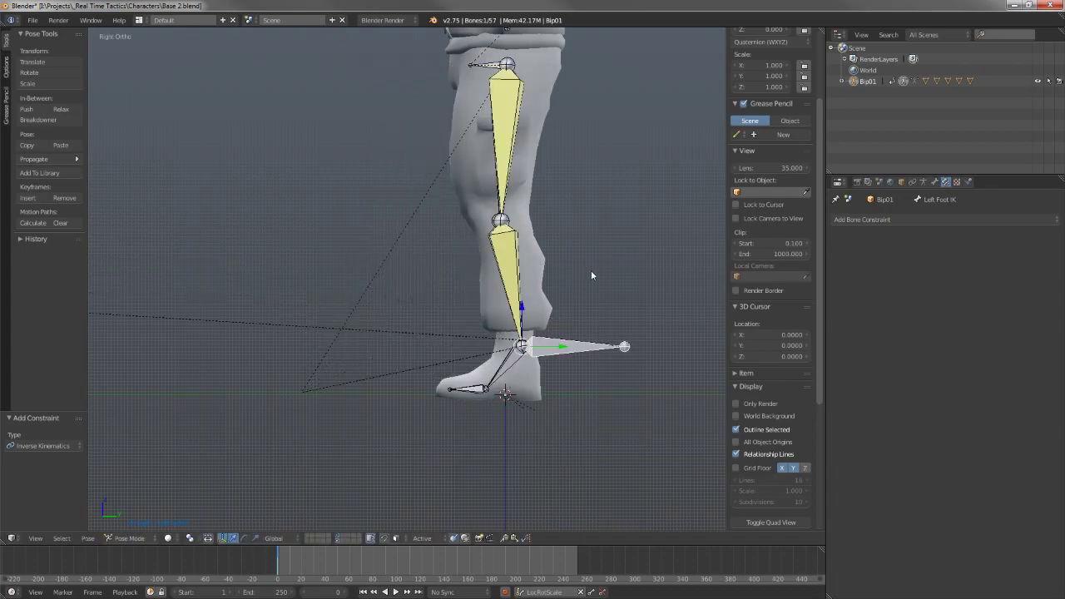
- Lift and bend the left leg with two freehand moves of the Left Foot IK bone to check the knee
{"action": "middle_click_drag", "start_coordinate": [527, 393], "coordinate": [586, 329]}
{"action": "scroll", "coordinate": [574, 366], "scroll_direction": "up", "scroll_amount": 2}
{"action": "key", "text": "g"}
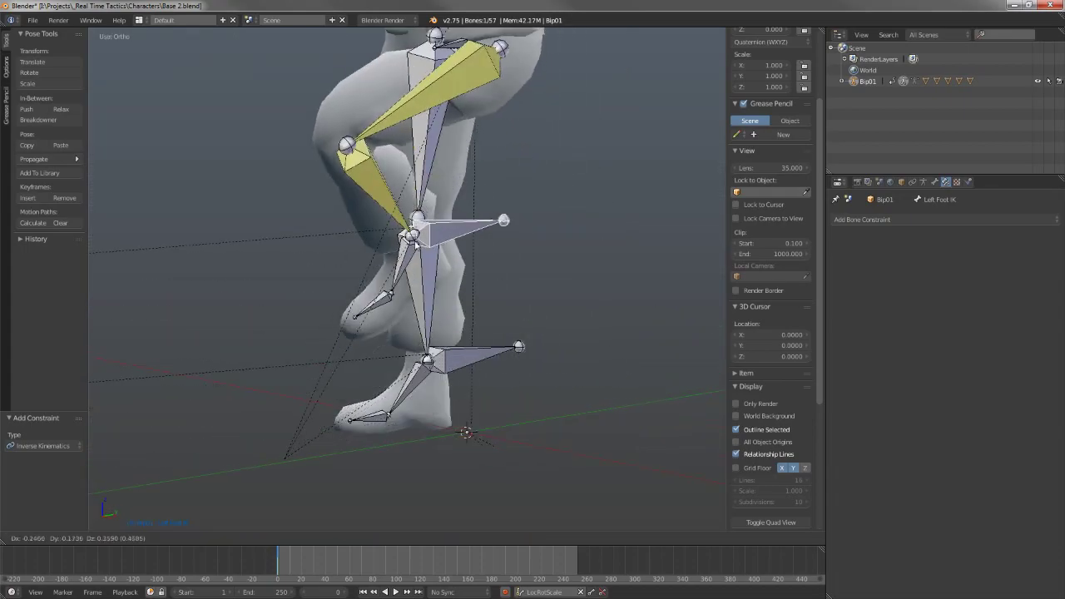
{"action": "left_click", "coordinate": [326, 242]}
{"action": "middle_click_drag", "start_coordinate": [456, 242], "coordinate": [632, 241]}
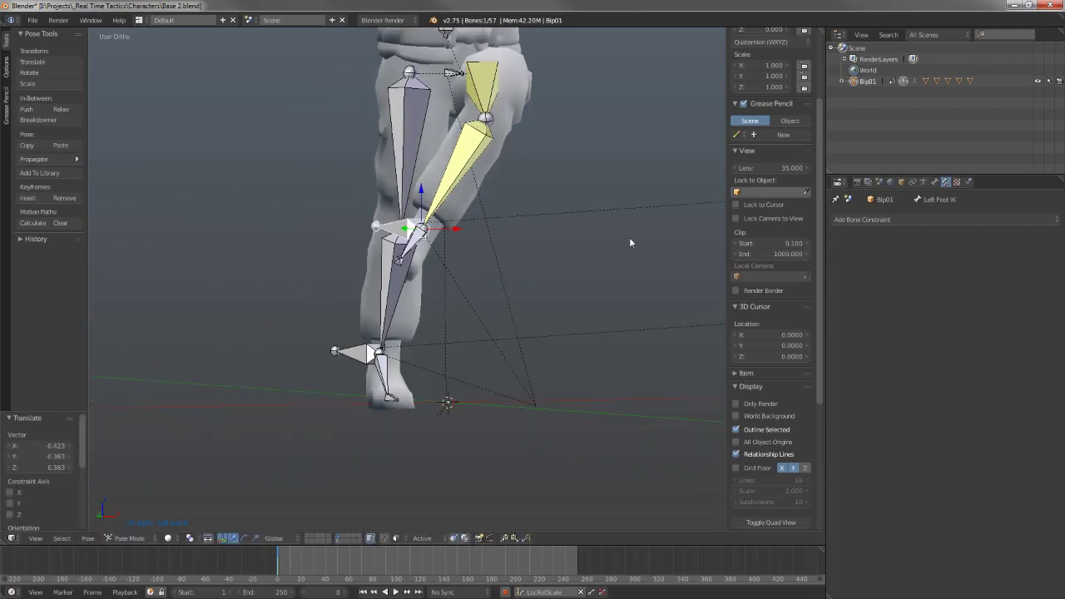
{"action": "middle_click_drag", "start_coordinate": [582, 280], "coordinate": [558, 288]}
{"action": "key", "text": "g"}
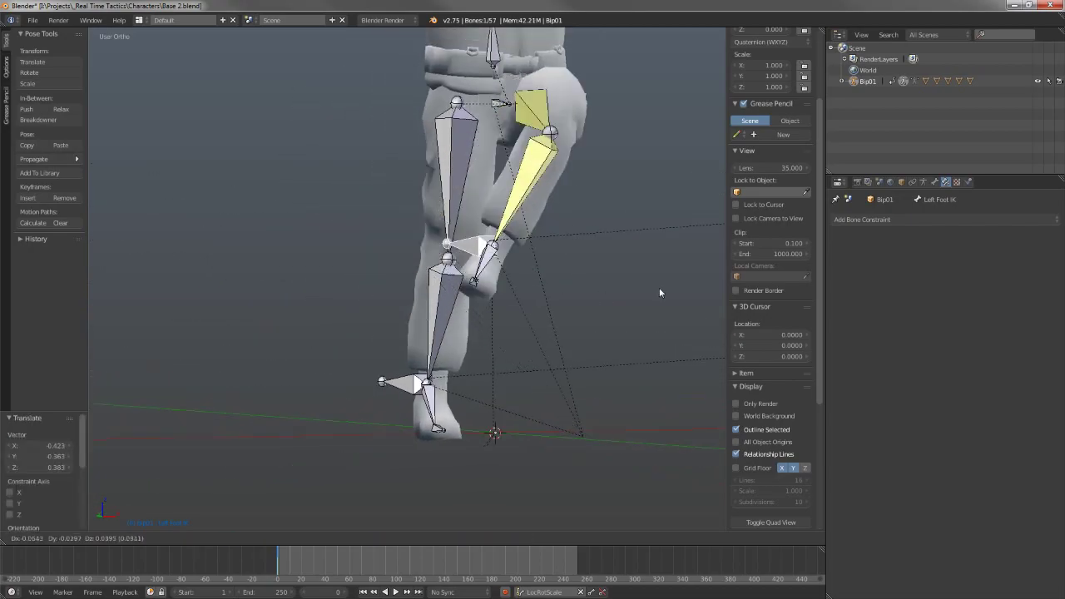
{"action": "left_click", "coordinate": [180, 287]}
- Turn off Inherit Rotation for the left foot bone, Bip01 L Foot, in its bone relations
{"action": "middle_click_drag", "start_coordinate": [531, 241], "coordinate": [466, 295]}
{"action": "scroll", "coordinate": [508, 375], "scroll_direction": "up", "scroll_amount": 2}
{"action": "middle_click_drag", "start_coordinate": [542, 457], "coordinate": [479, 374], "text": "shift"}
{"action": "right_click", "coordinate": [480, 377]}
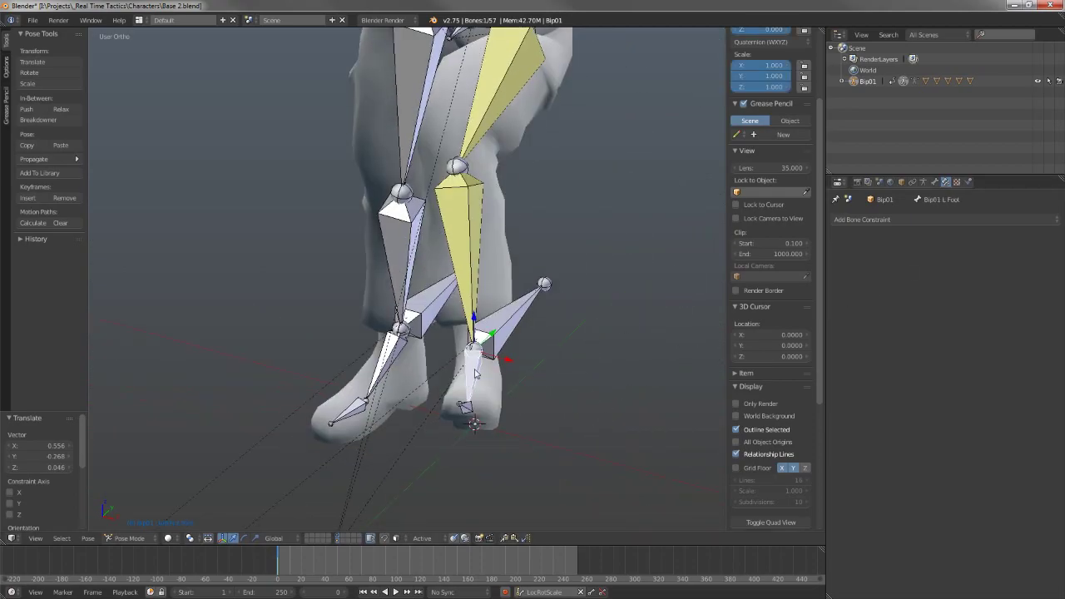
{"action": "middle_click_drag", "start_coordinate": [463, 380], "coordinate": [530, 373]}
{"action": "scroll", "coordinate": [509, 273], "scroll_direction": "down", "scroll_amount": 3}
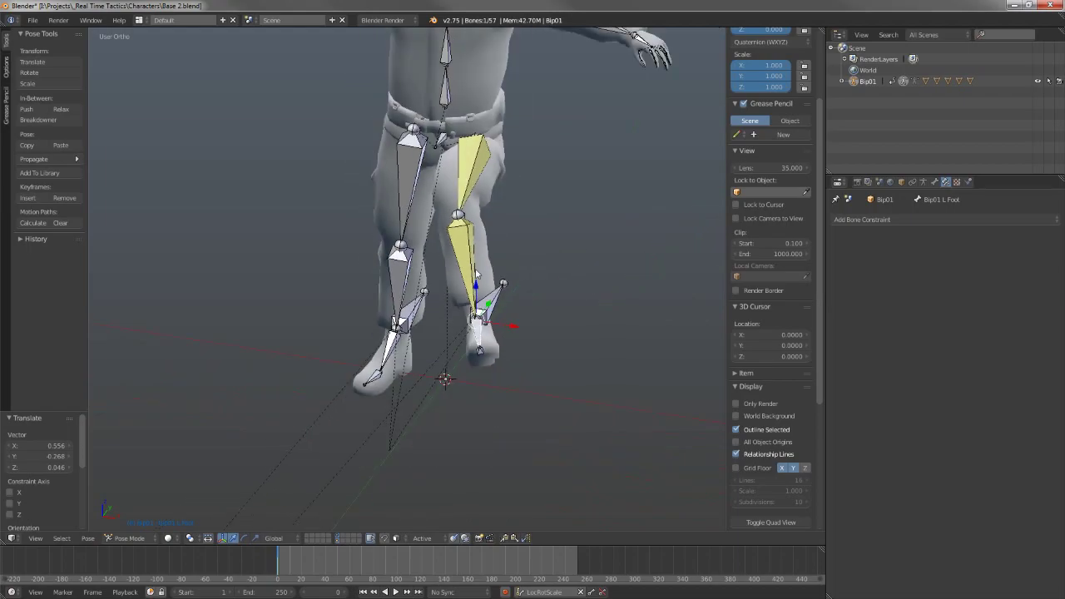
{"action": "mouse_move", "coordinate": [469, 283]}
{"action": "middle_mouse_down"}
{"action": "mouse_move", "coordinate": [484, 286]}
{"action": "mouse_move", "coordinate": [463, 287]}
{"action": "middle_mouse_up"}
{"action": "middle_click_drag", "start_coordinate": [434, 329], "coordinate": [454, 320]}
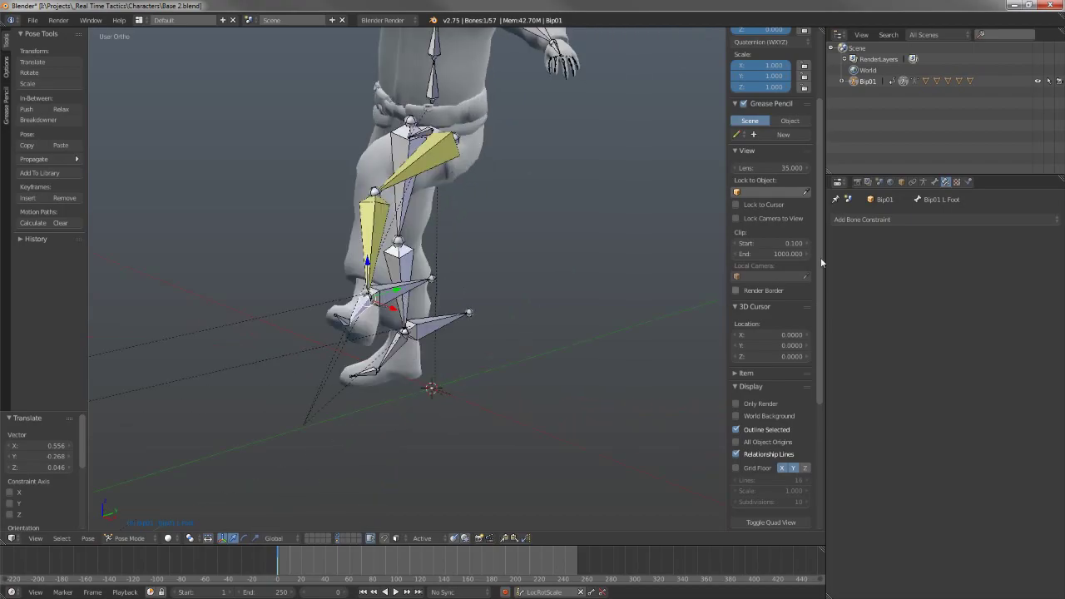
{"action": "left_click", "coordinate": [923, 183]}
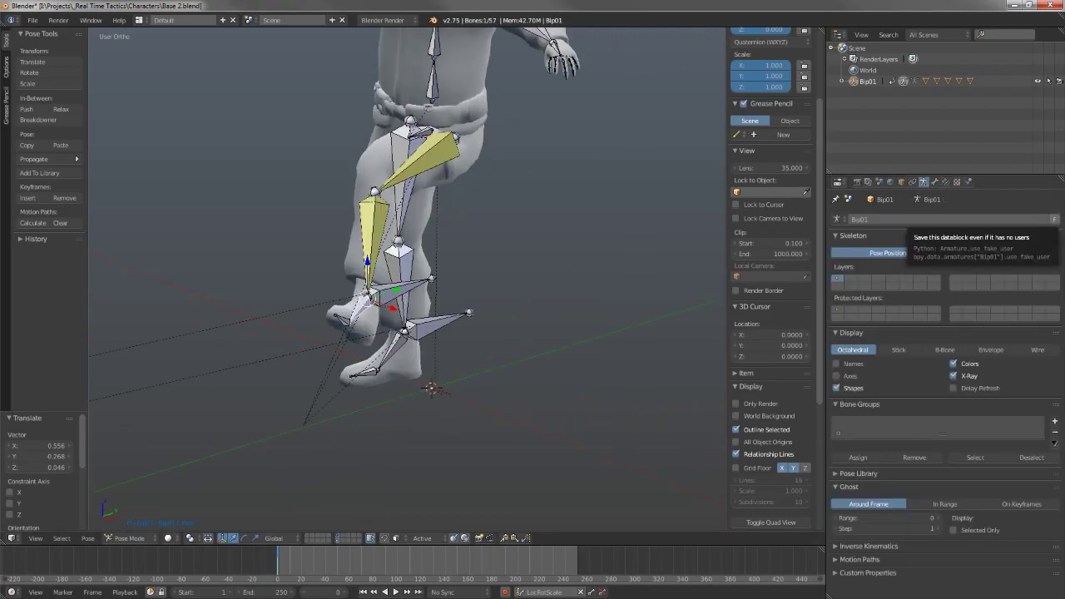
{"action": "left_click", "coordinate": [935, 182]}
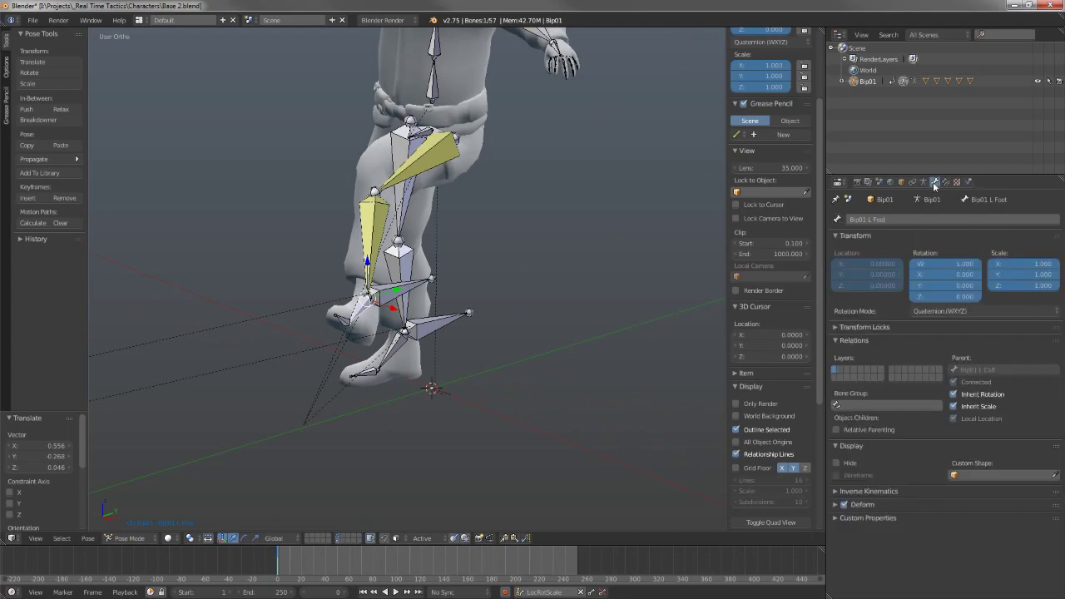
{"action": "left_click", "coordinate": [953, 394]}
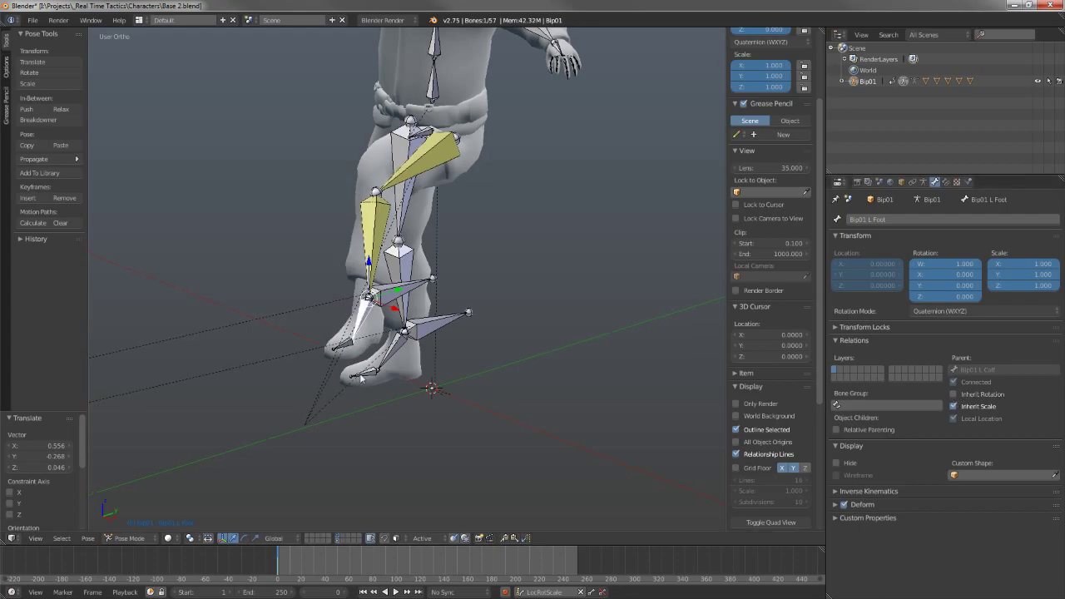
- Move the Left Foot IK bone freehand in several views to test the foot's orientation, finishing with the left foot beside the right one
{"action": "middle_click_drag", "start_coordinate": [583, 250], "coordinate": [492, 252]}
{"action": "right_click", "coordinate": [509, 235]}
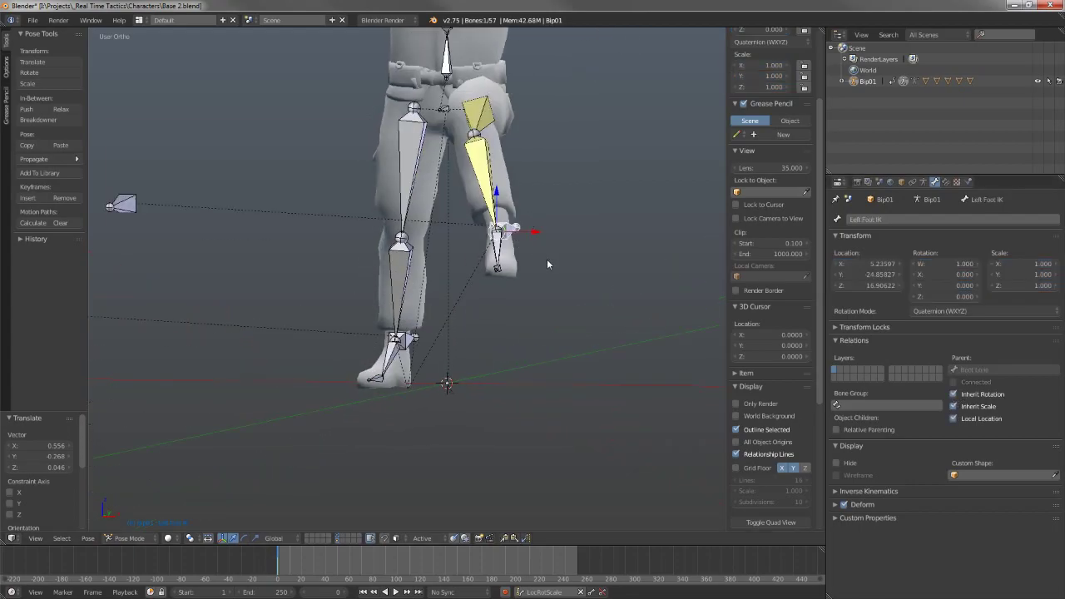
{"action": "key", "text": "g"}
{"action": "left_click", "coordinate": [531, 306]}
{"action": "middle_click_drag", "start_coordinate": [531, 306], "coordinate": [412, 351]}
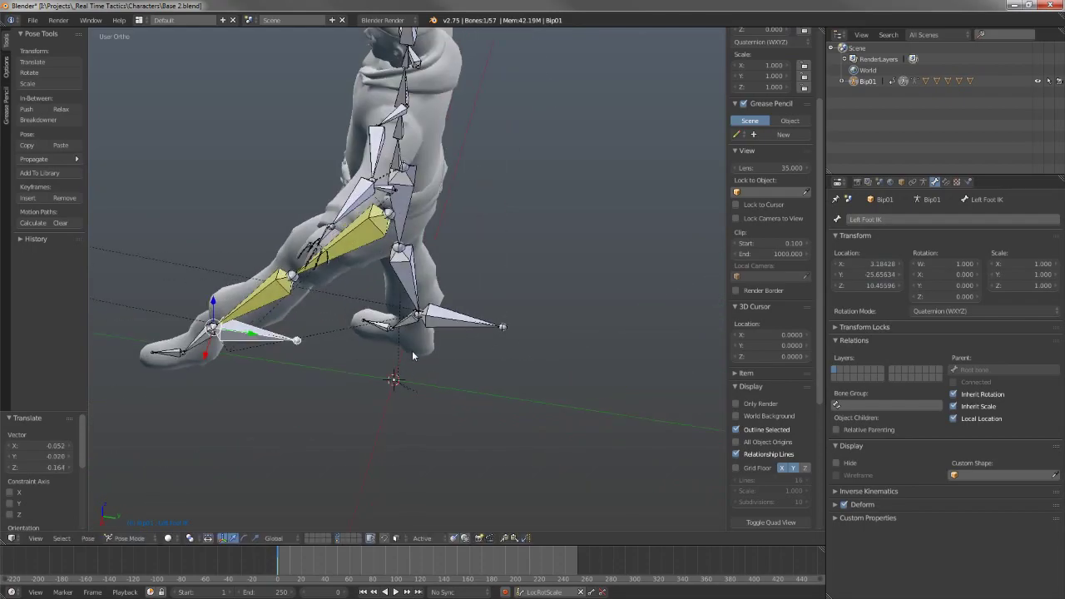
{"action": "key", "text": "g"}
{"action": "left_click", "coordinate": [544, 337]}
{"action": "key", "text": "KP_3"}
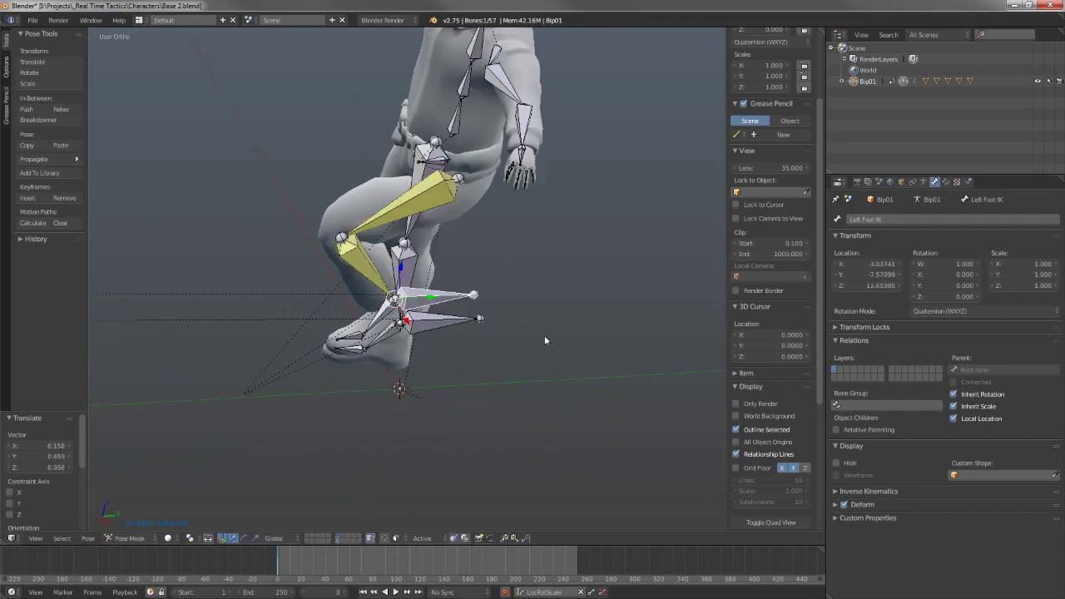
{"action": "key", "text": "g"}
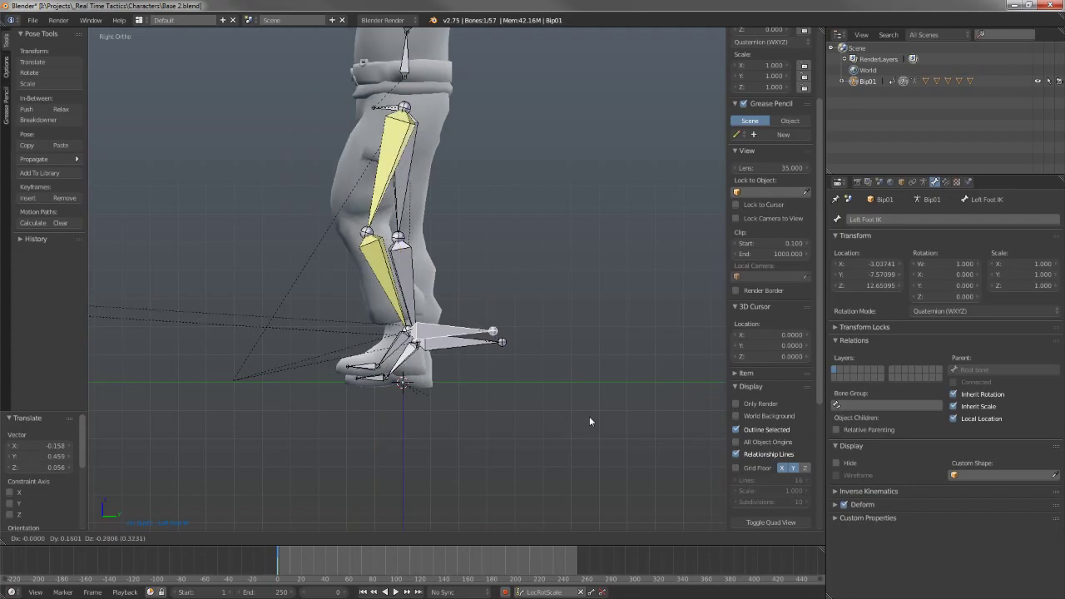
{"action": "left_click", "coordinate": [601, 425]}
- Rotate the left foot bone about -7.5° in the side view, then adjust it with trackball and about -4.4° rotations in the front view
{"action": "right_click", "coordinate": [399, 356]}
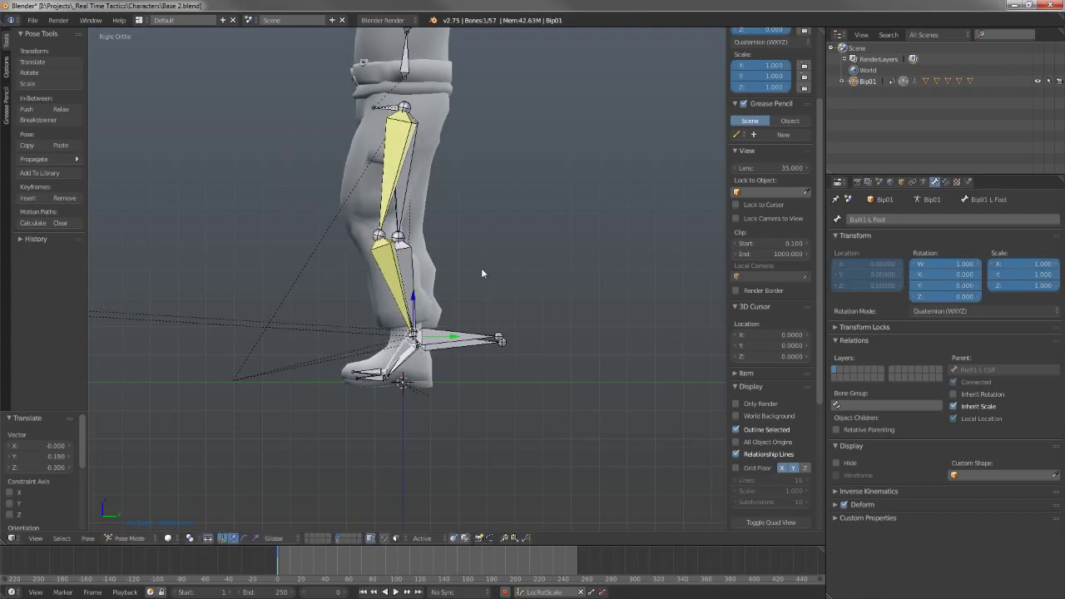
{"action": "key", "text": "r"}
{"action": "left_click", "coordinate": [475, 266]}
{"action": "middle_click_drag", "start_coordinate": [528, 295], "coordinate": [653, 309]}
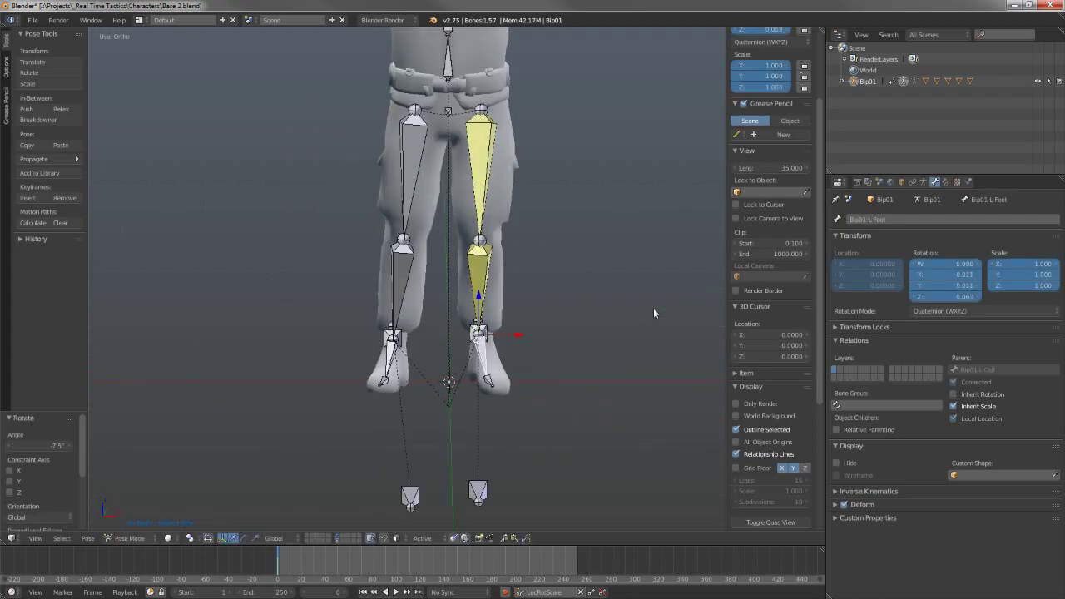
{"action": "key", "text": "KP_1"}
{"action": "key", "text": "r"}
{"action": "key", "text": "r"}
{"action": "left_click", "coordinate": [672, 247]}
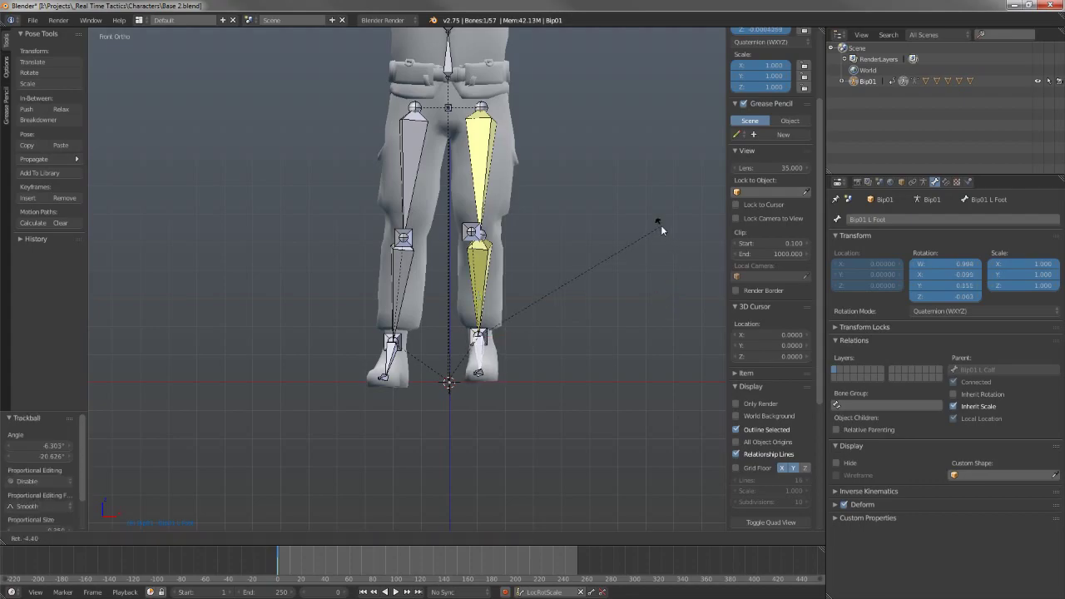
- Test both legs by lowering the Bip01 Pelvis bone about 0.57 units and raising it about 0.25 units
{"action": "right_click", "coordinate": [495, 337]}
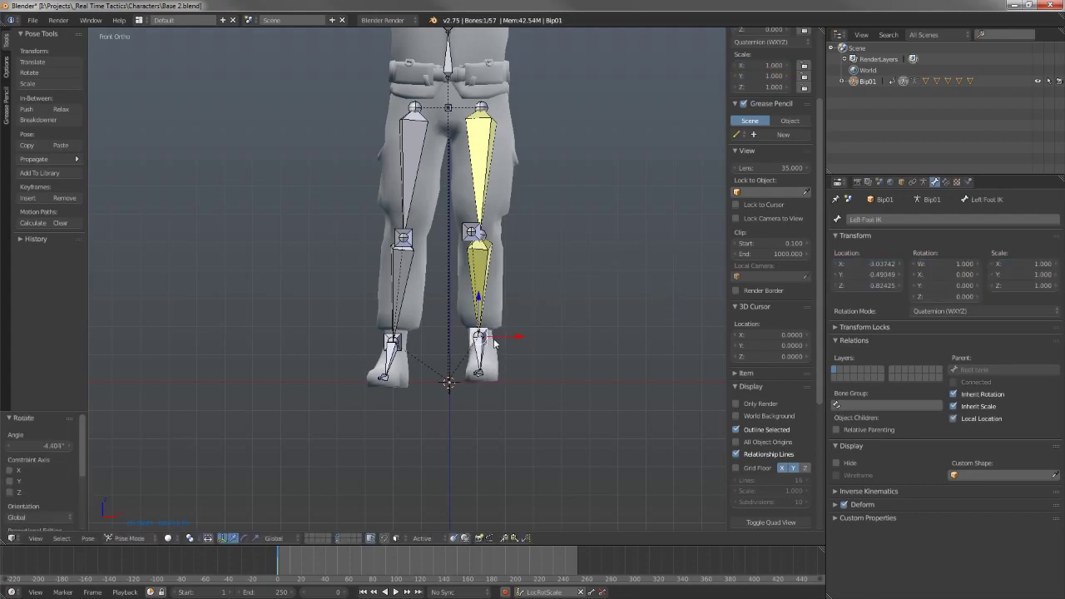
{"action": "scroll", "coordinate": [496, 349], "scroll_direction": "down", "scroll_amount": 3}
{"action": "right_click", "coordinate": [432, 193]}
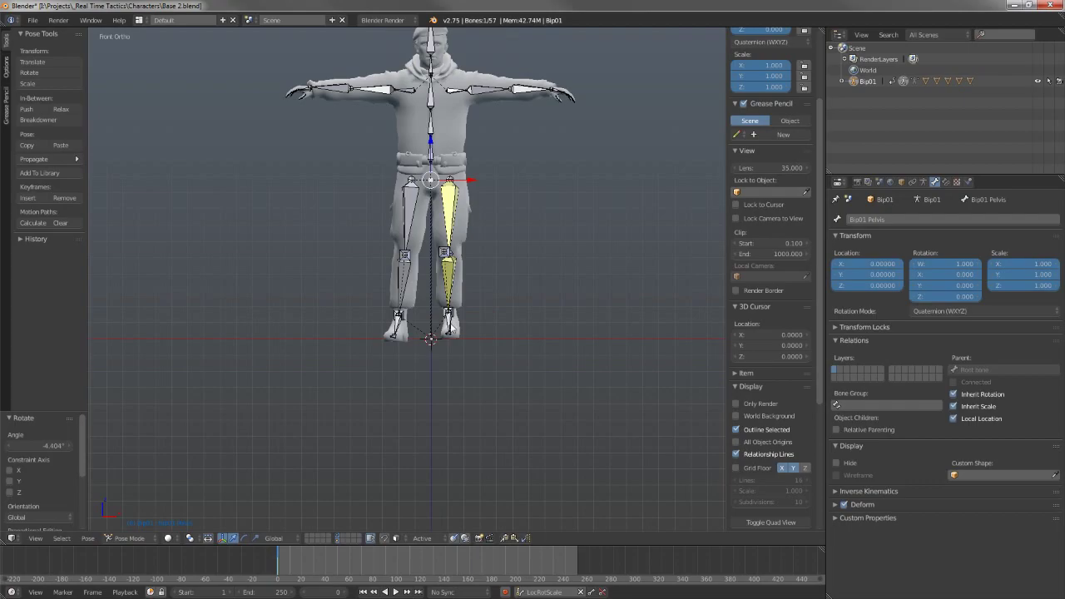
{"action": "scroll", "coordinate": [431, 200], "scroll_direction": "up", "scroll_amount": 2}
{"action": "key", "text": "g"}
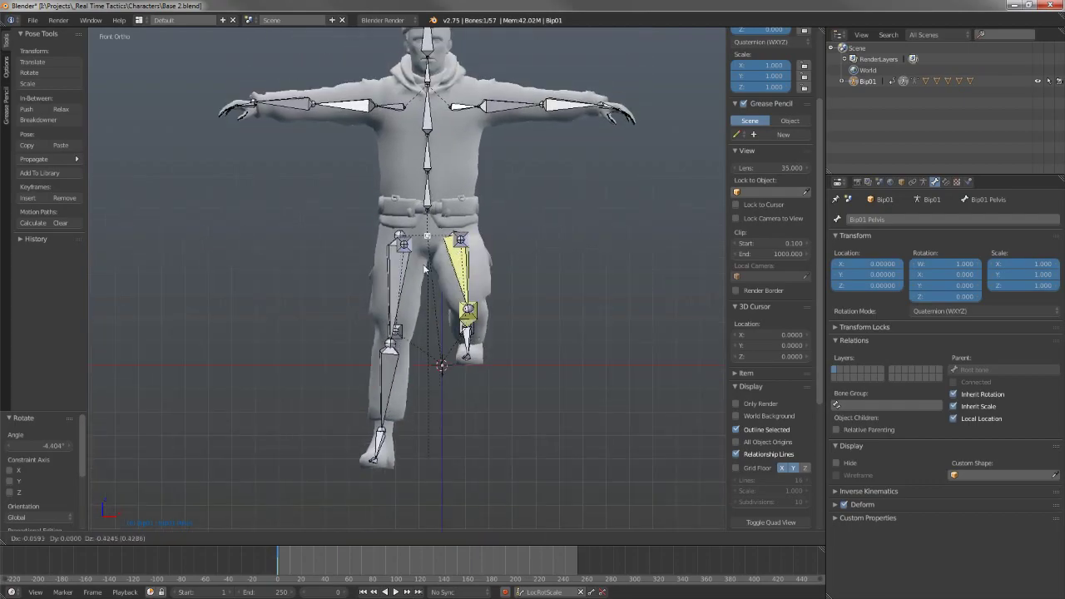
{"action": "left_click", "coordinate": [426, 302]}
{"action": "middle_click_drag", "start_coordinate": [489, 298], "coordinate": [392, 293]}
{"action": "scroll", "coordinate": [421, 282], "scroll_direction": "up", "scroll_amount": 3}
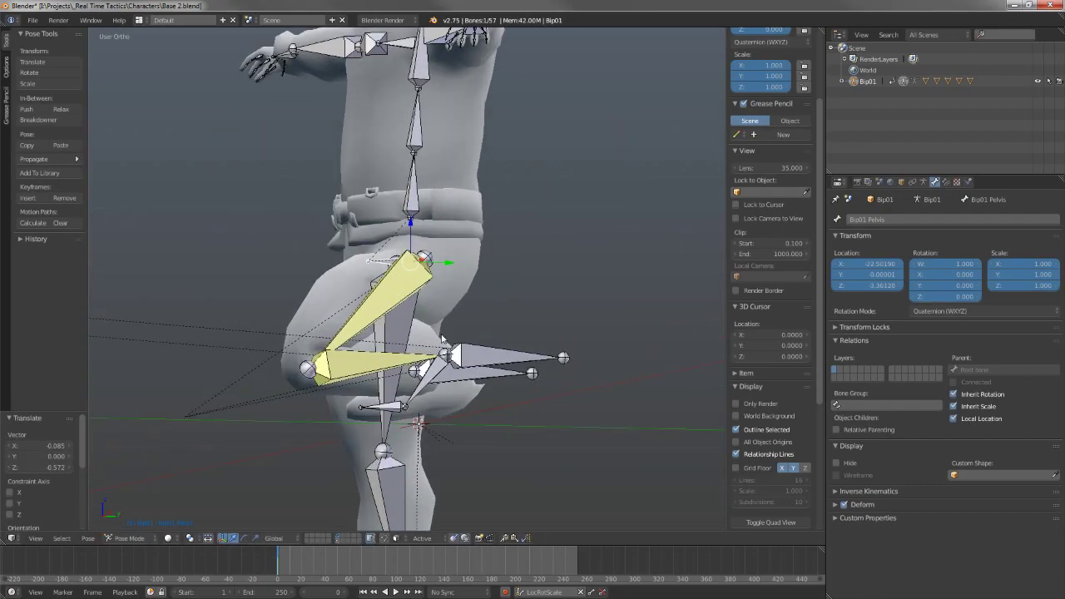
{"action": "key", "text": "g"}
{"action": "left_click", "coordinate": [424, 273]}
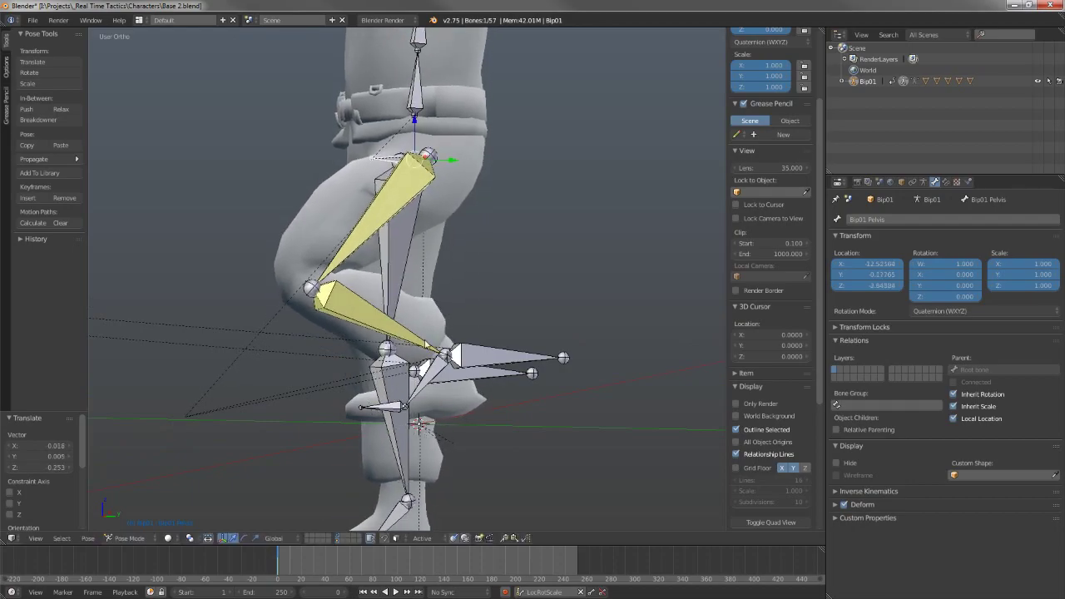
- Turn Inherit Rotation back on for the left foot bone to compare its behaviour
{"action": "middle_click_drag", "start_coordinate": [399, 394], "coordinate": [519, 334]}
{"action": "right_click", "coordinate": [475, 412]}
{"action": "left_click", "coordinate": [956, 396]}
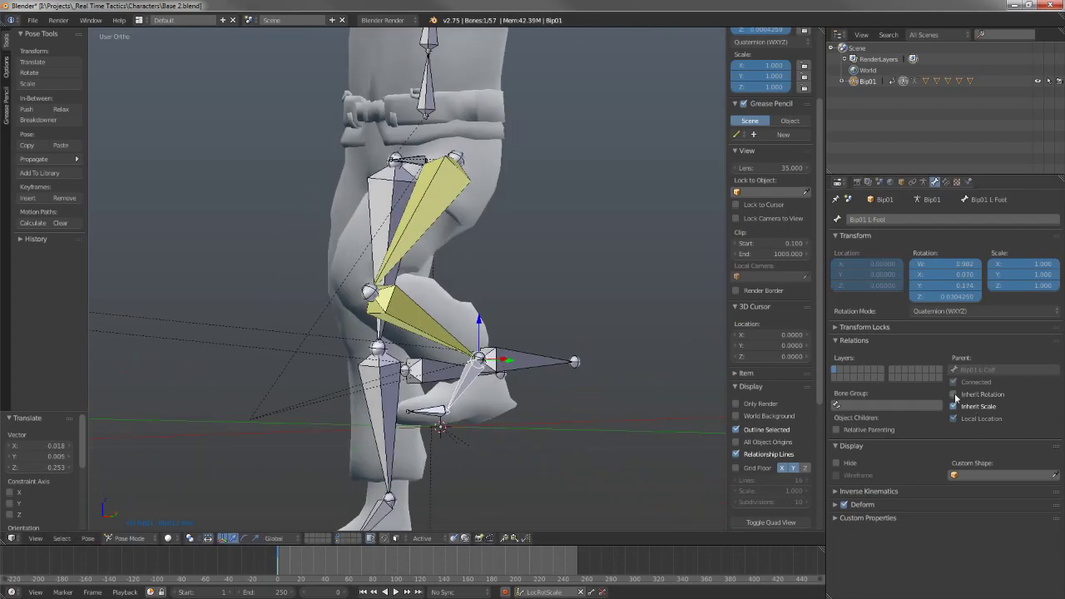
{"action": "left_click", "coordinate": [954, 395]}
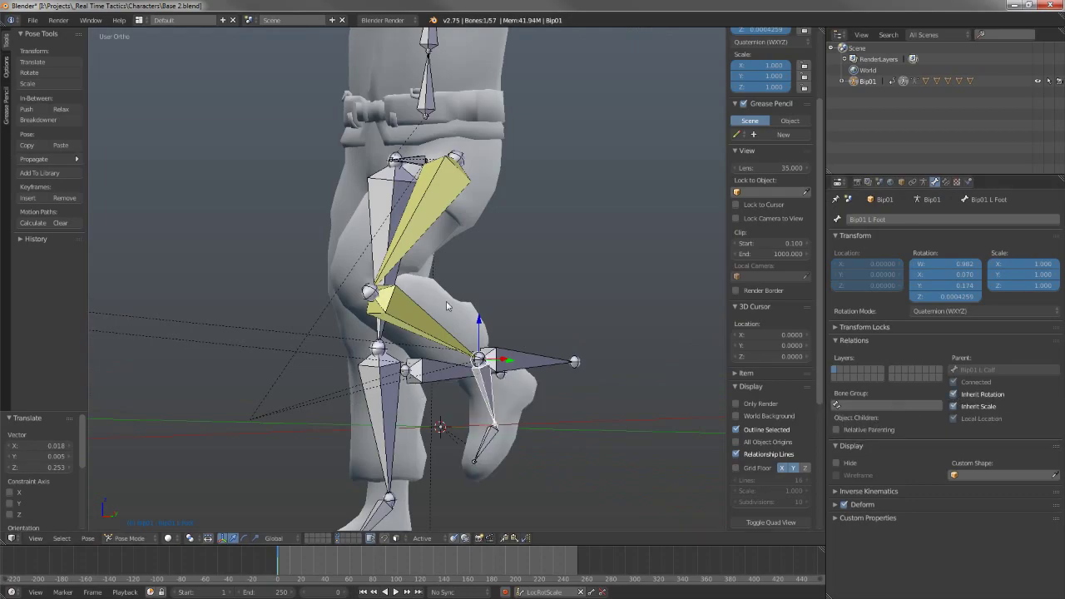
- Raise the pelvis bone about 0.35 units and lower it about 0.63 units to check how the left foot follows
{"action": "scroll", "coordinate": [446, 301], "scroll_direction": "up", "scroll_amount": 1}
{"action": "right_click", "coordinate": [412, 141]}
{"action": "key", "text": "g"}
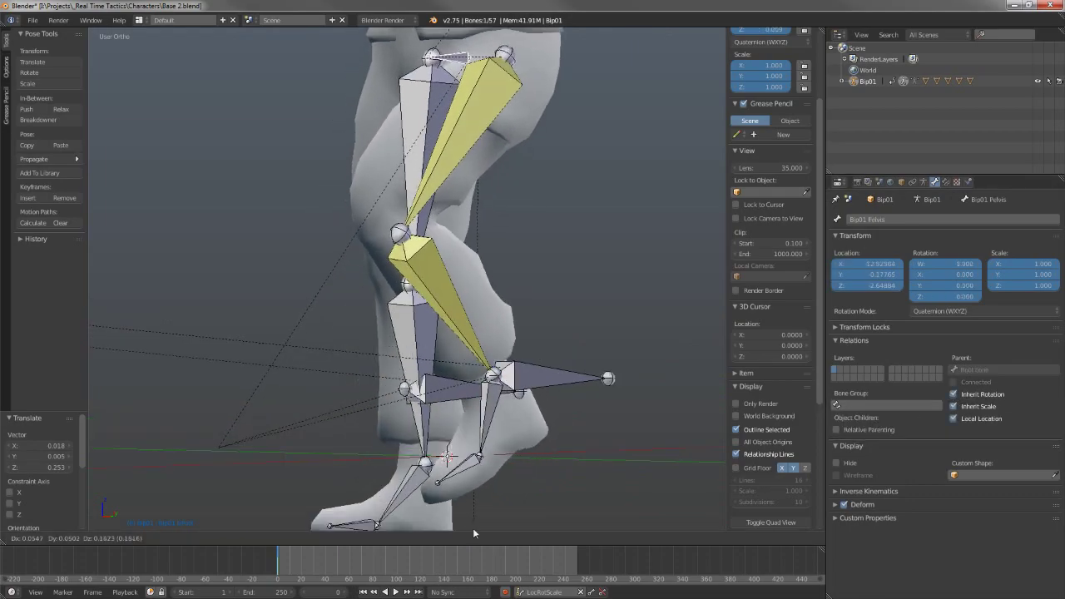
{"action": "left_click", "coordinate": [504, 490]}
{"action": "middle_click_drag", "start_coordinate": [505, 284], "coordinate": [565, 241]}
{"action": "scroll", "coordinate": [566, 240], "scroll_direction": "down", "scroll_amount": 3}
{"action": "middle_click_drag", "start_coordinate": [484, 264], "coordinate": [524, 242]}
{"action": "key", "text": "g"}
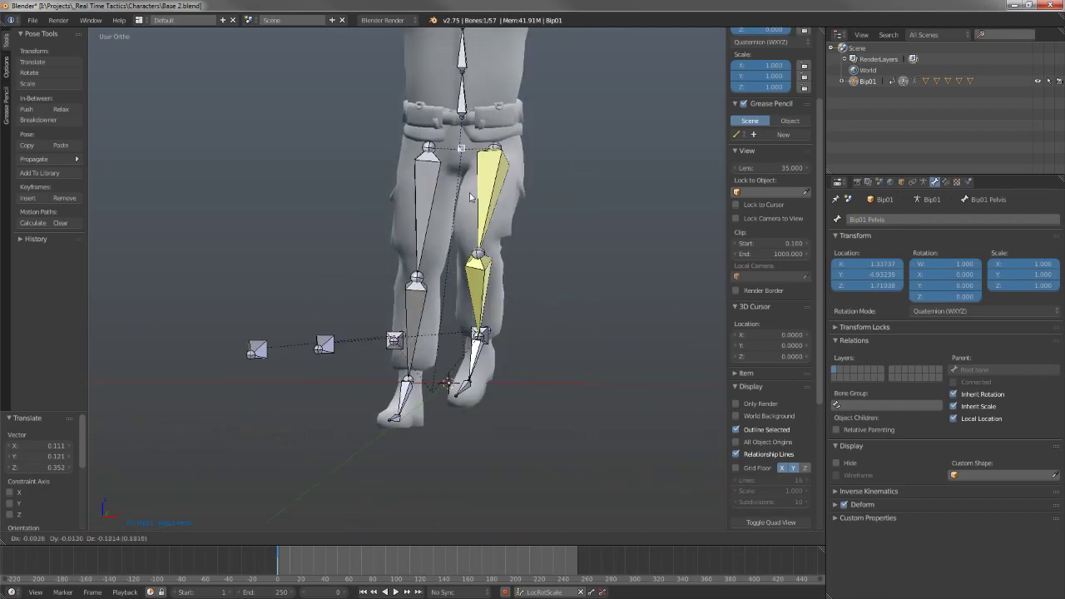
{"action": "left_click", "coordinate": [462, 272]}
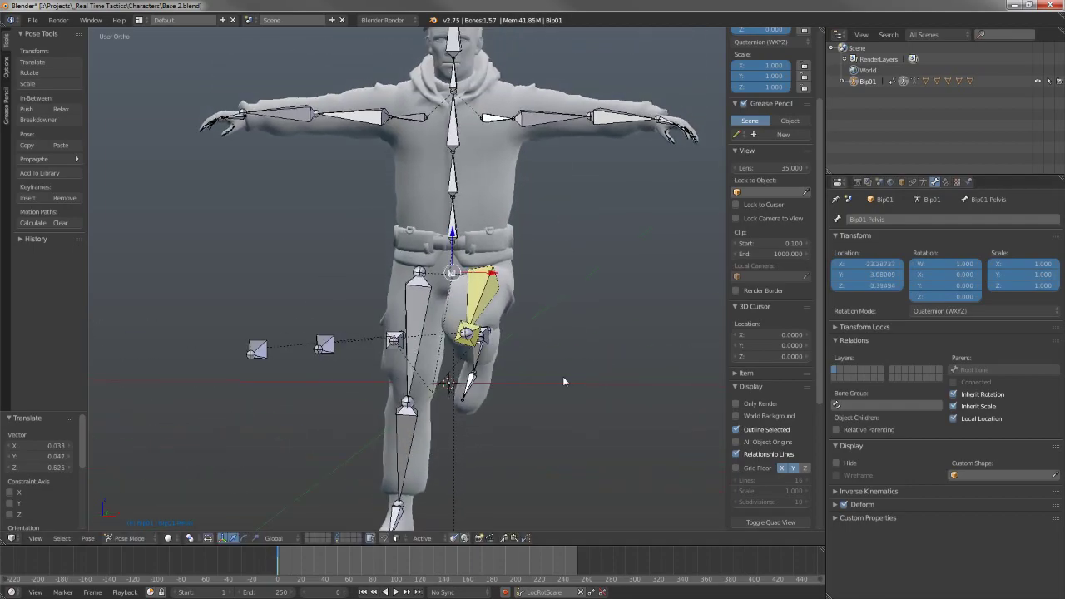
- Select the left foot bone, Bip01 L Foot, and disable its Inherit Rotation option again
{"action": "middle_click_drag", "start_coordinate": [562, 376], "coordinate": [483, 367]}
{"action": "right_click", "coordinate": [481, 361]}
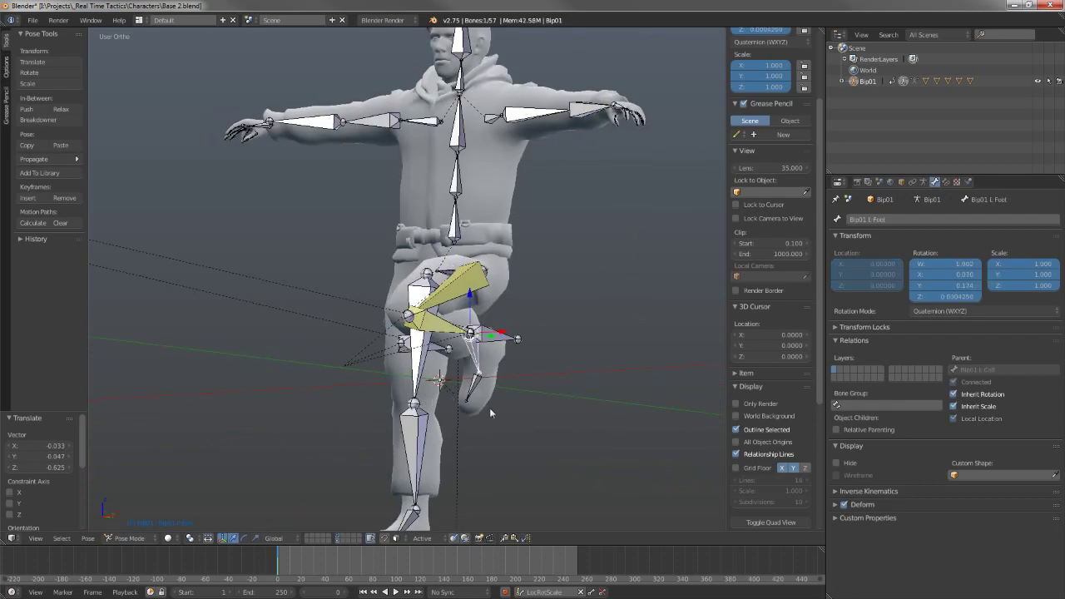
{"action": "scroll", "coordinate": [508, 409], "scroll_direction": "up", "scroll_amount": 3}
{"action": "middle_click_drag", "start_coordinate": [489, 408], "coordinate": [479, 379]}
{"action": "scroll", "coordinate": [479, 379], "scroll_direction": "down", "scroll_amount": 3}
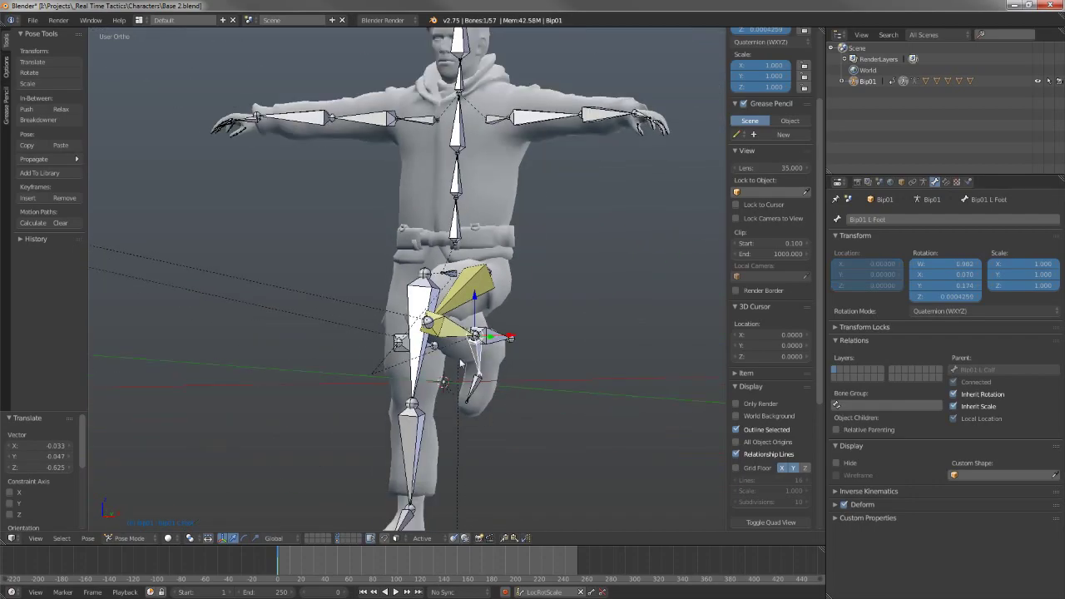
{"action": "left_click", "coordinate": [954, 394]}
{"action": "middle_click_drag", "start_coordinate": [622, 390], "coordinate": [389, 376]}
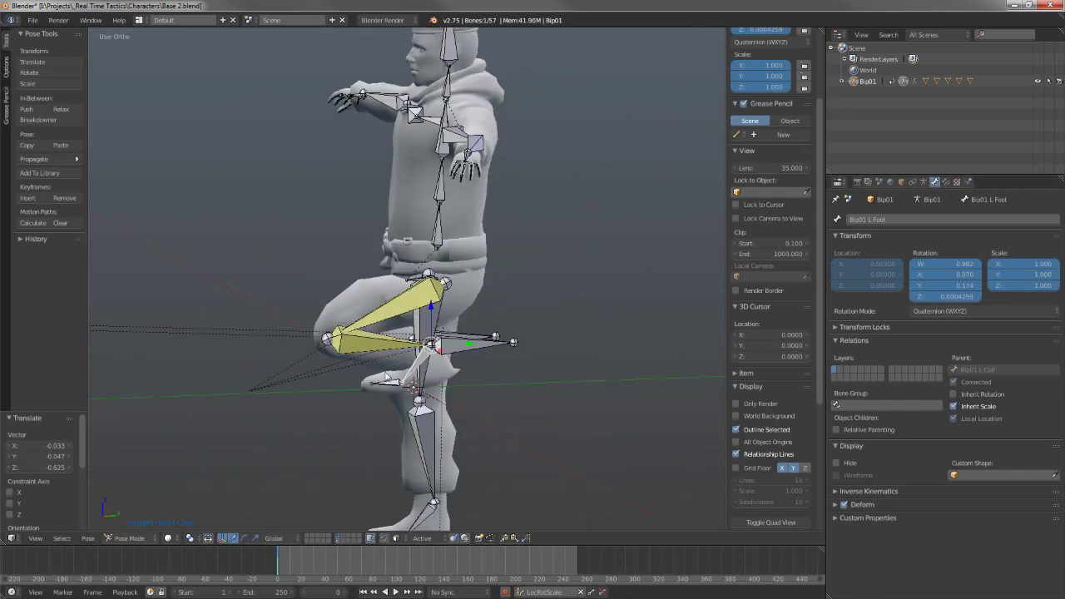
- Raise the pelvis bone about 0.59 units to bring the character back to standing height
{"action": "right_click", "coordinate": [390, 387]}
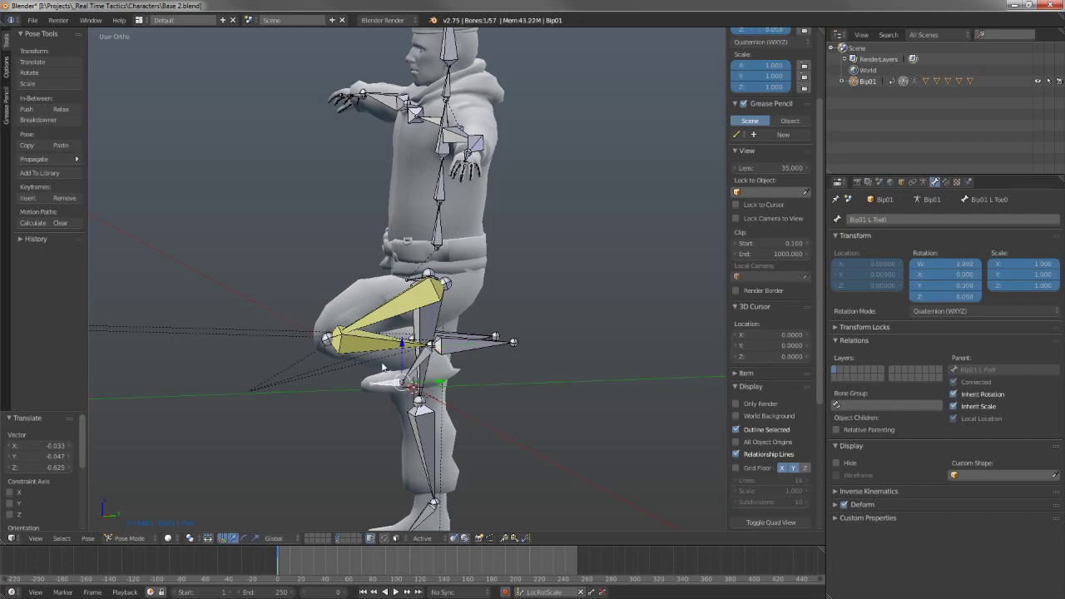
{"action": "right_click", "coordinate": [413, 284]}
{"action": "key", "text": "g"}
{"action": "left_click", "coordinate": [419, 126]}
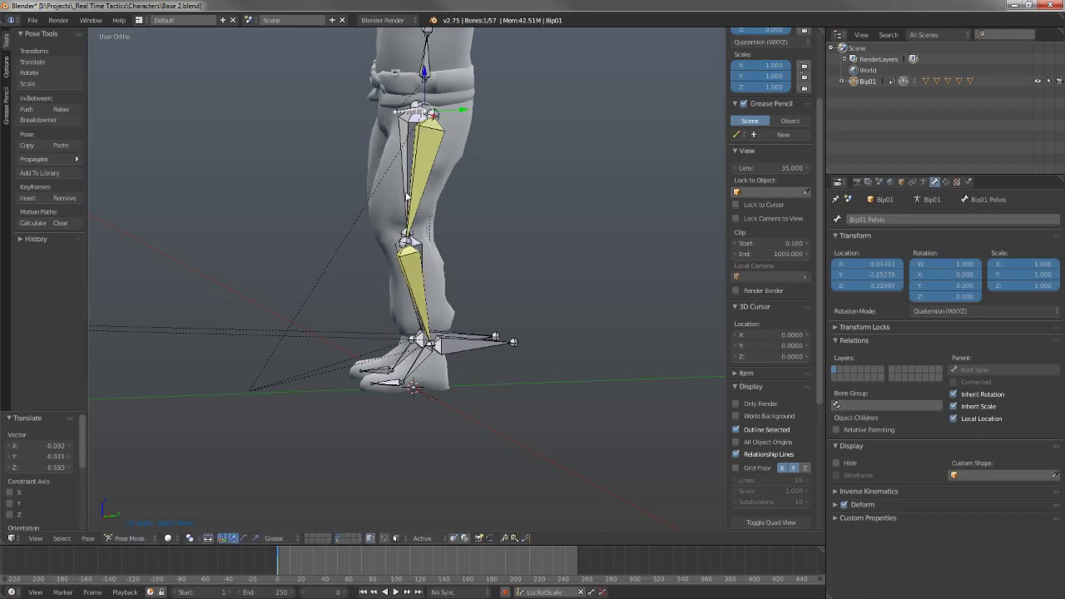
- Add an Inverse Kinematics bone constraint to the right thigh bone, Bip01 R Thigh
{"action": "middle_click_drag", "start_coordinate": [407, 196], "coordinate": [445, 190]}
{"action": "right_click", "coordinate": [407, 140]}
{"action": "middle_click_drag", "start_coordinate": [411, 121], "coordinate": [476, 104]}
{"action": "middle_click_drag", "start_coordinate": [482, 284], "coordinate": [549, 307], "text": "shift"}
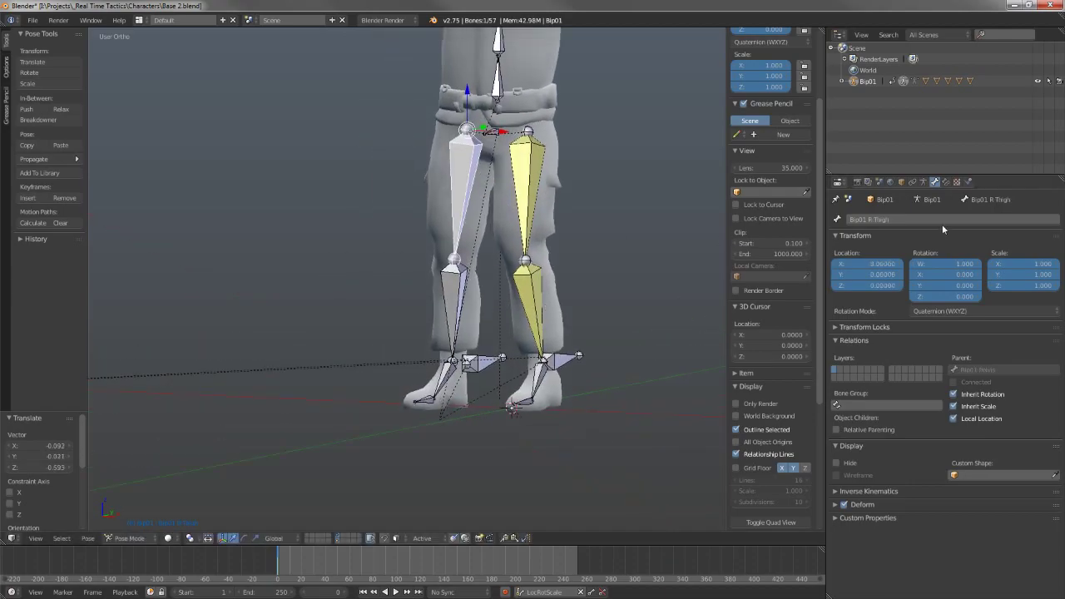
{"action": "left_click", "coordinate": [946, 181]}
{"action": "left_click", "coordinate": [900, 220]}
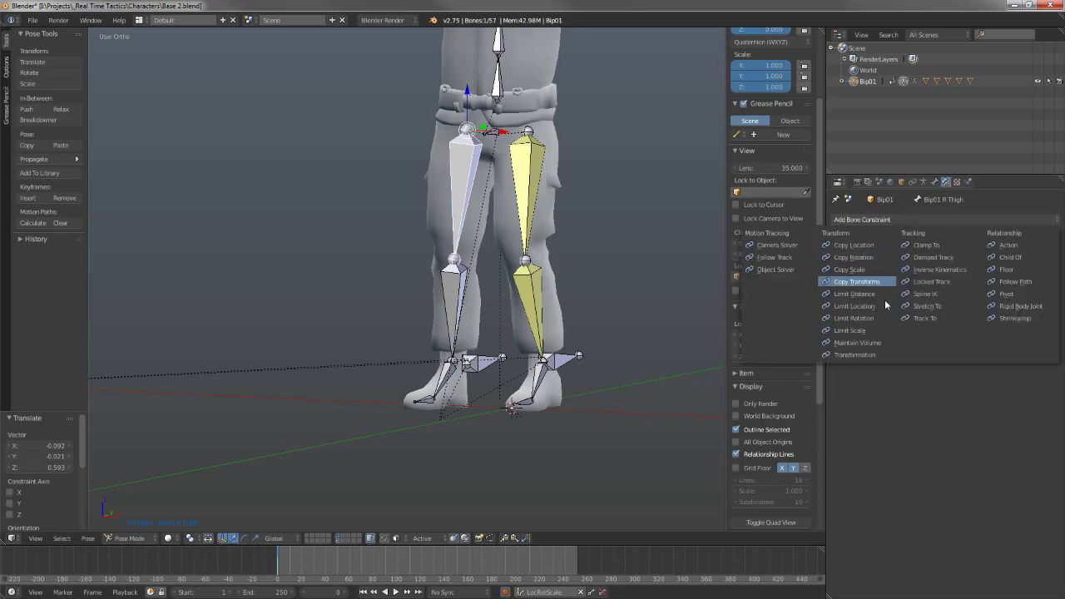
{"action": "left_click", "coordinate": [938, 276]}
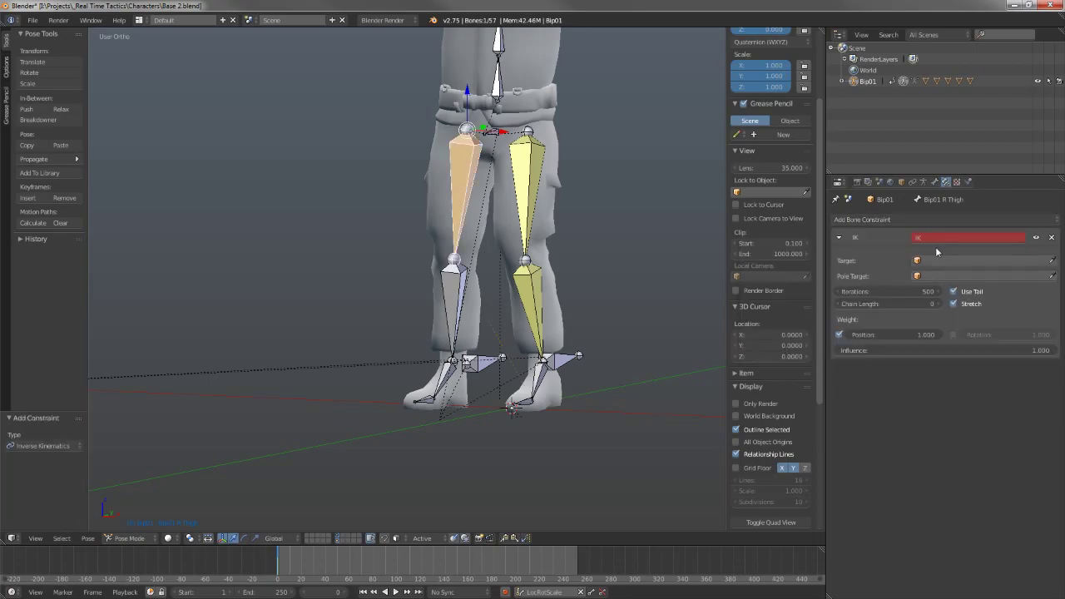
- Target the right thigh's IK constraint to the Right Knee IK bone of Bip01 and set its chain length to 1
{"action": "left_click", "coordinate": [939, 261]}
{"action": "left_click", "coordinate": [935, 285]}
{"action": "left_click", "coordinate": [935, 276]}
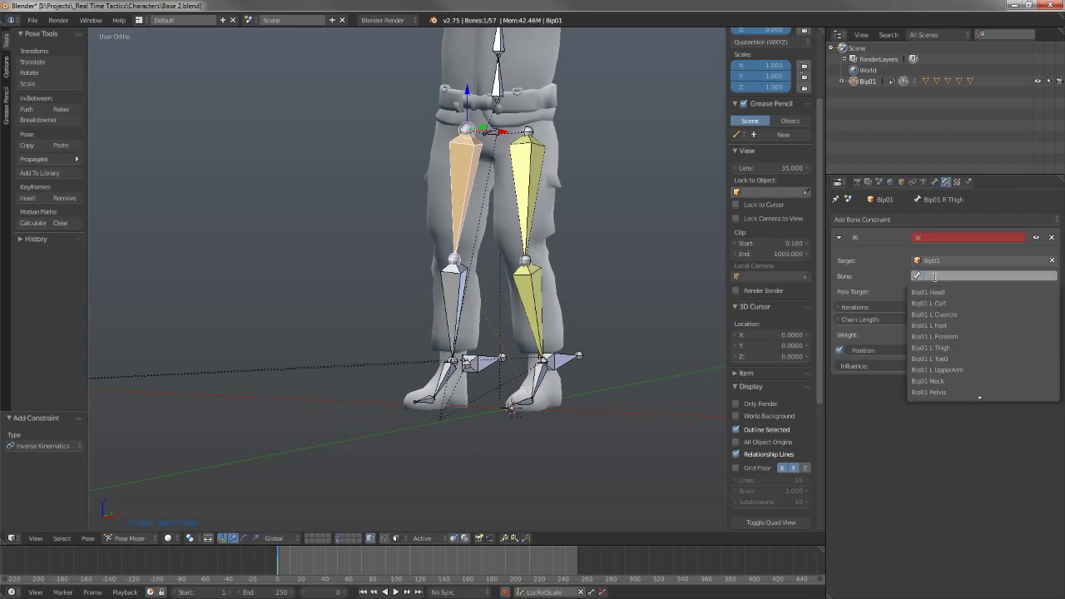
{"action": "type", "text": "le"}
{"action": "key", "text": "BackSpace"}
{"action": "key", "text": "BackSpace"}
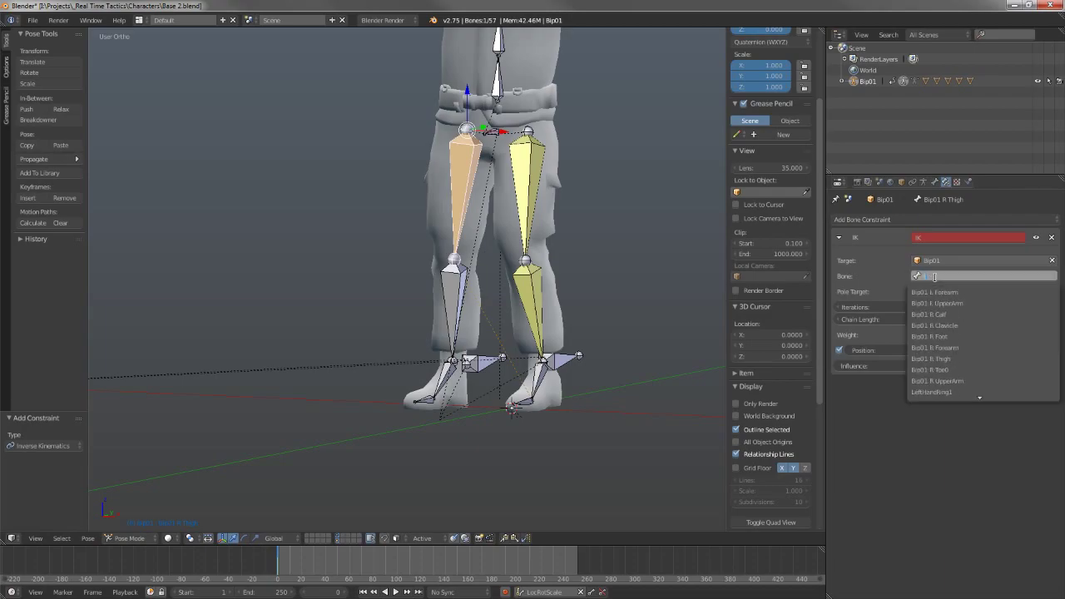
{"action": "type", "text": "righ"}
{"action": "key", "text": "Down"}
{"action": "key", "text": "Return"}
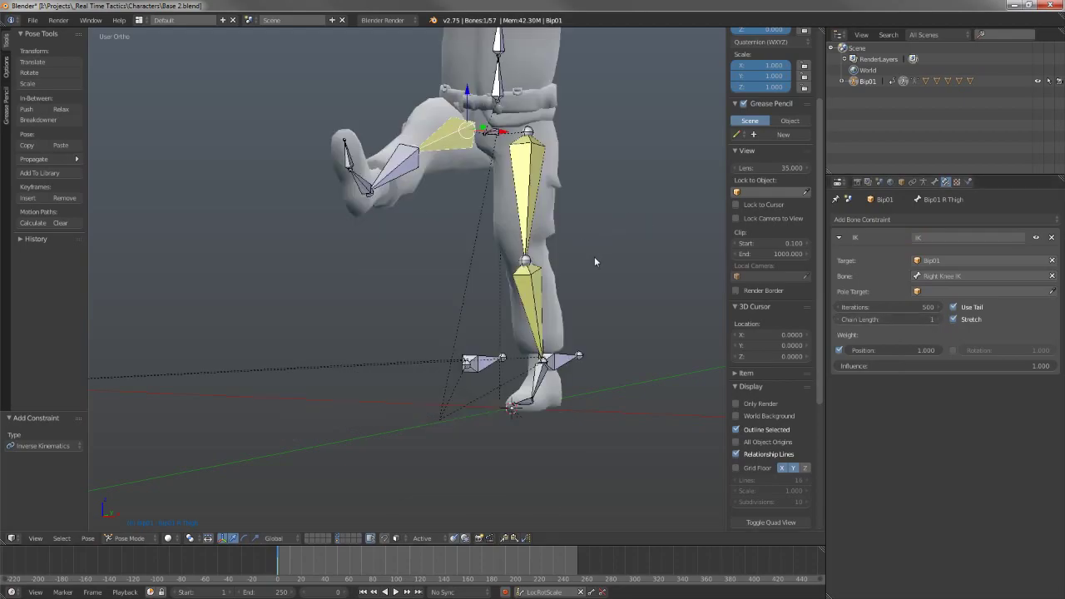
- Add an Inverse Kinematics constraint to the right calf bone, Bip01 R Calf, with Bip01 as its target
{"action": "right_click", "coordinate": [398, 162]}
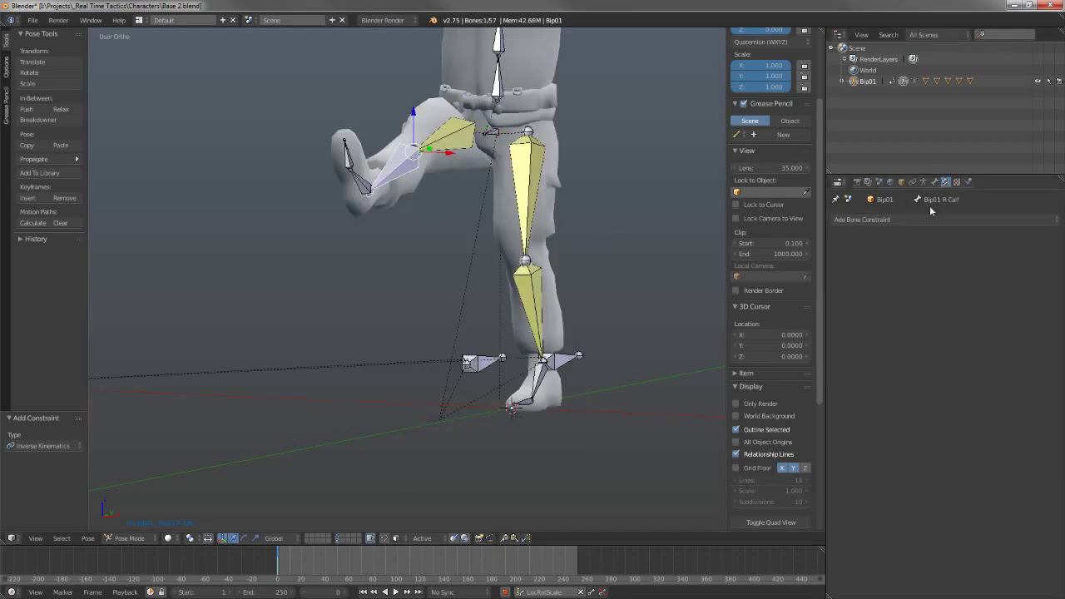
{"action": "left_click", "coordinate": [898, 220]}
{"action": "left_click", "coordinate": [934, 267]}
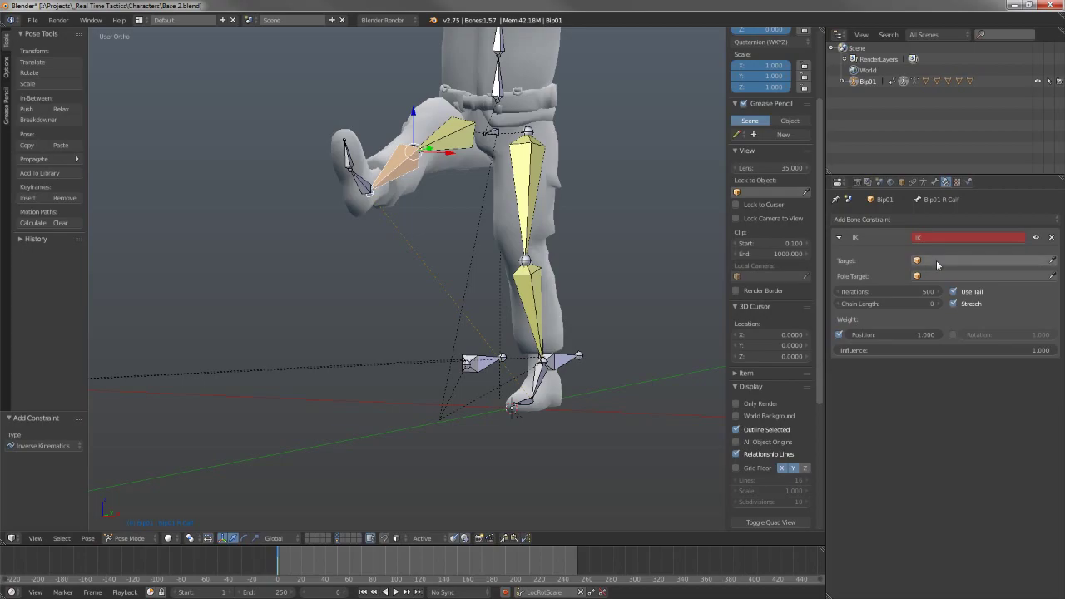
{"action": "left_click", "coordinate": [936, 265]}
{"action": "left_click", "coordinate": [933, 287]}
- Set the right calf's IK constraint to the Right Foot IK bone with a chain length of 2
{"action": "left_click", "coordinate": [930, 275]}
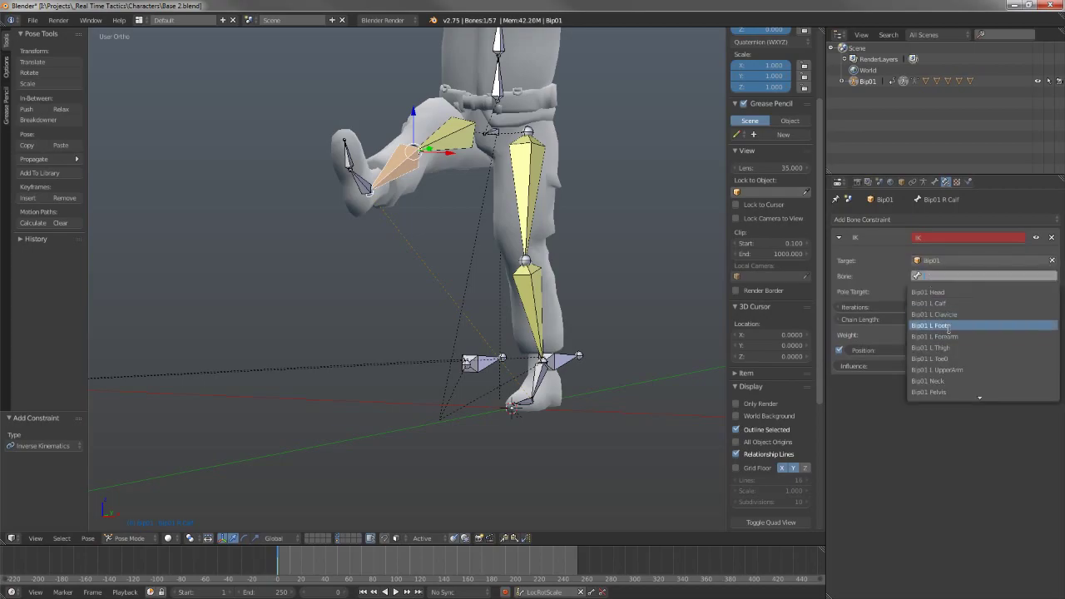
{"action": "type", "text": "foo"}
{"action": "key", "text": "Down"}
{"action": "key", "text": "Down"}
{"action": "key", "text": "Down"}
{"action": "key", "text": "Down"}
{"action": "key", "text": "Return"}
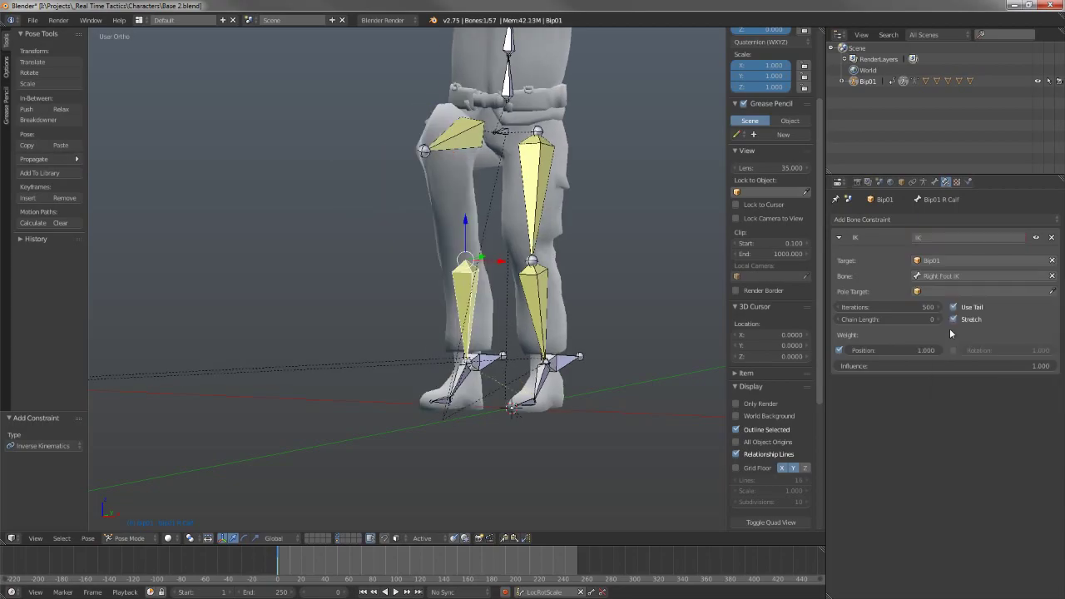
{"action": "left_click", "coordinate": [938, 319]}
{"action": "left_click", "coordinate": [937, 318]}
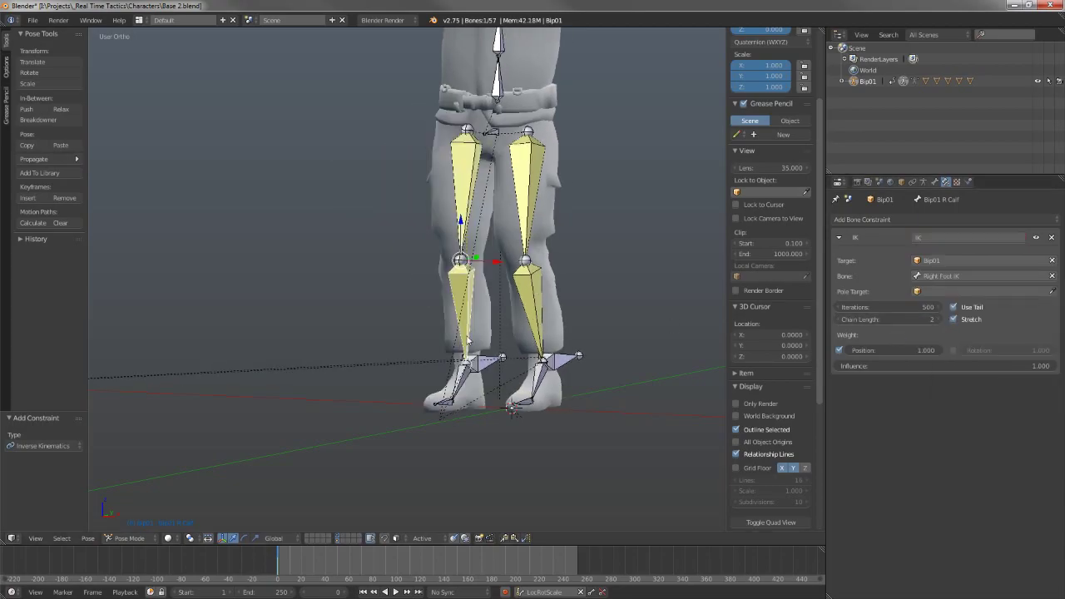
- Lower the pelvis bone about 0.58 units to test how both legs bend
{"action": "scroll", "coordinate": [501, 283], "scroll_direction": "down", "scroll_amount": 4}
{"action": "right_click", "coordinate": [449, 208]}
{"action": "key", "text": "g"}
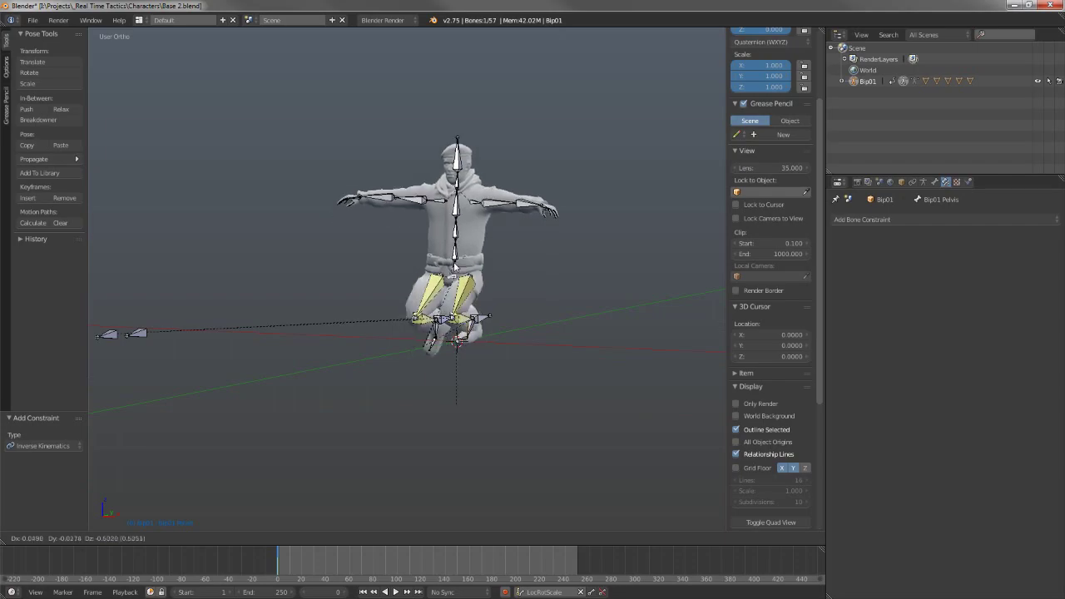
{"action": "left_click", "coordinate": [441, 332]}
{"action": "scroll", "coordinate": [440, 335], "scroll_direction": "up", "scroll_amount": 1}
{"action": "scroll", "coordinate": [441, 335], "scroll_direction": "up", "scroll_amount": 3}
{"action": "middle_click_drag", "start_coordinate": [441, 334], "coordinate": [453, 296]}
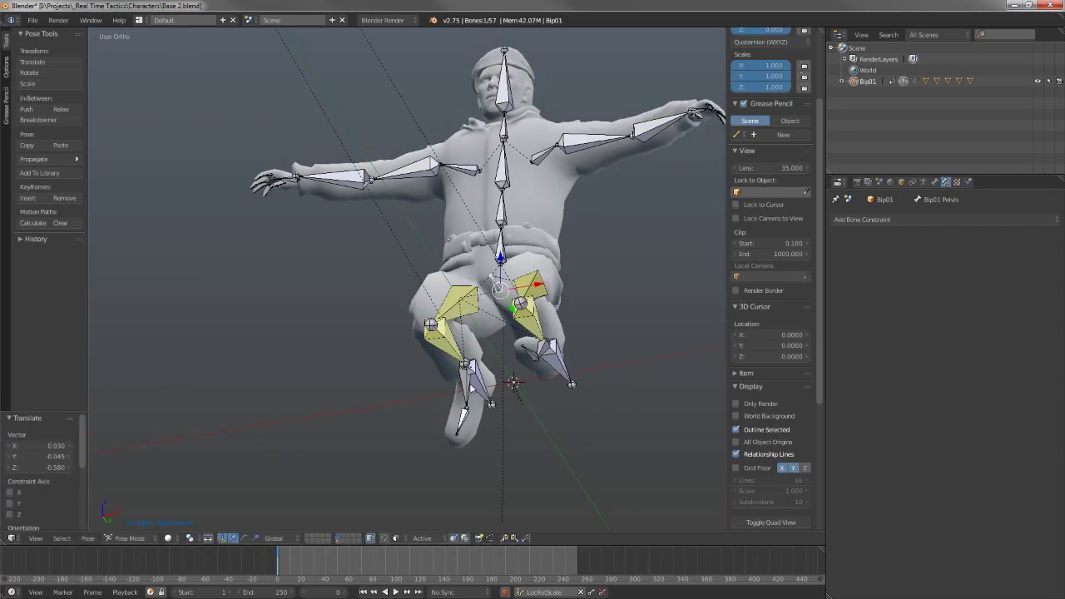
- Select the right foot bone, Bip01 R Foot, and disable its Inherit Rotation option
{"action": "right_click", "coordinate": [468, 385]}
{"action": "right_click", "coordinate": [476, 387]}
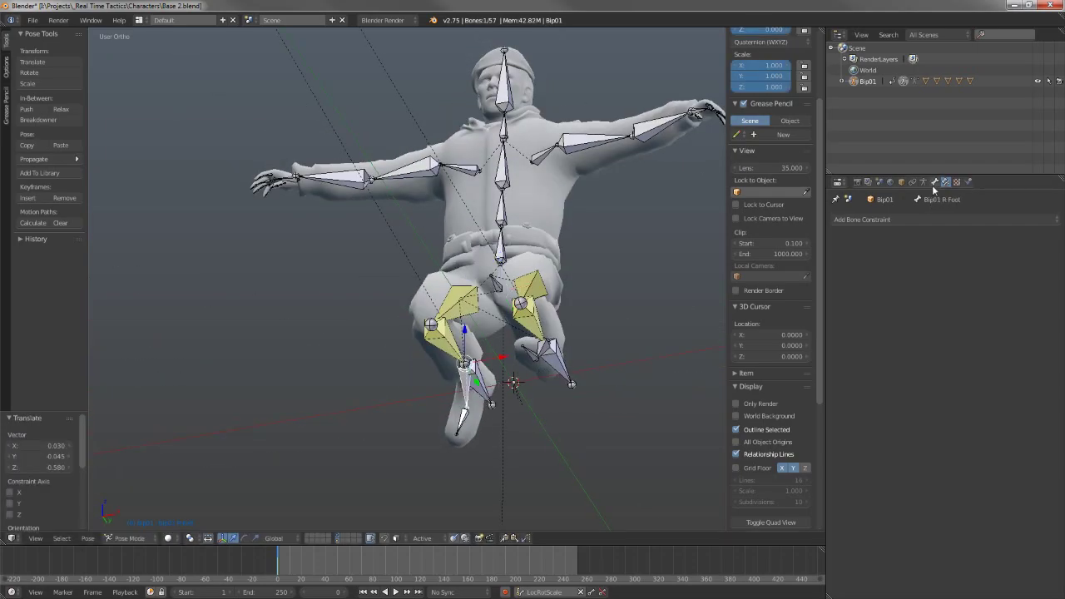
{"action": "left_click", "coordinate": [934, 181]}
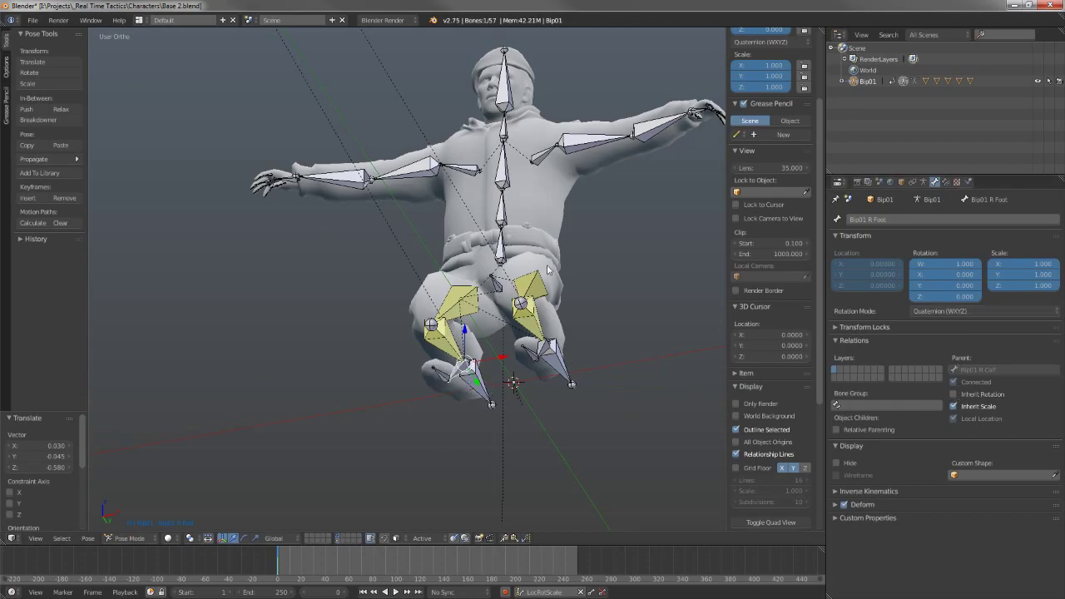
- Select the pelvis bone, Bip01 Pelvis, try moving it, and clear all of its pose transforms
{"action": "middle_click_drag", "start_coordinate": [516, 333], "coordinate": [450, 300]}
{"action": "right_click", "coordinate": [441, 295]}
{"action": "key", "text": "g"}
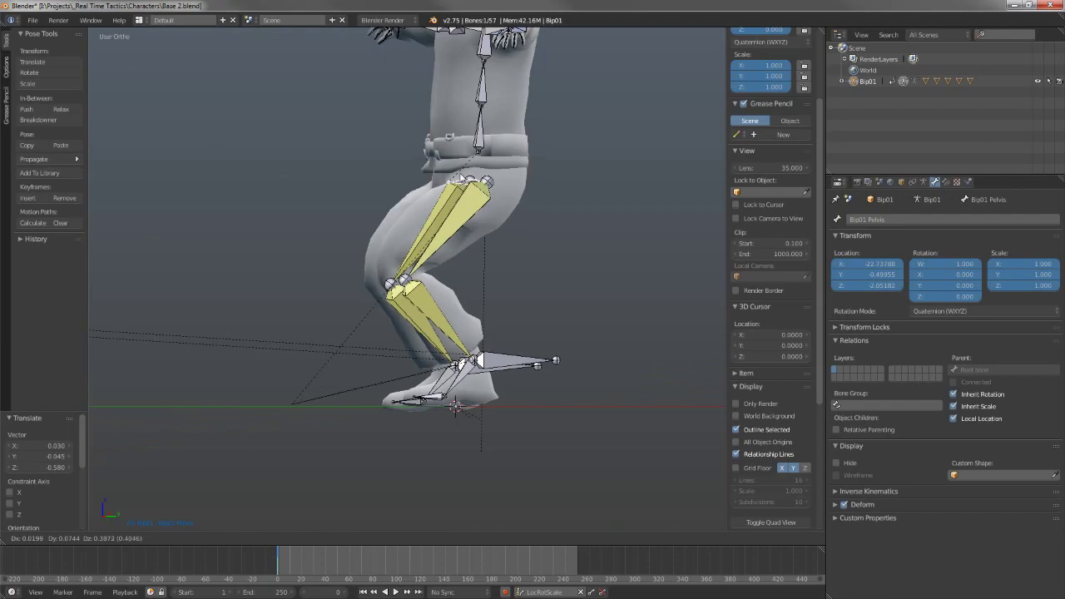
{"action": "key", "text": "Escape"}
{"action": "key", "text": "KP_1"}
{"action": "key", "text": "KP_3"}
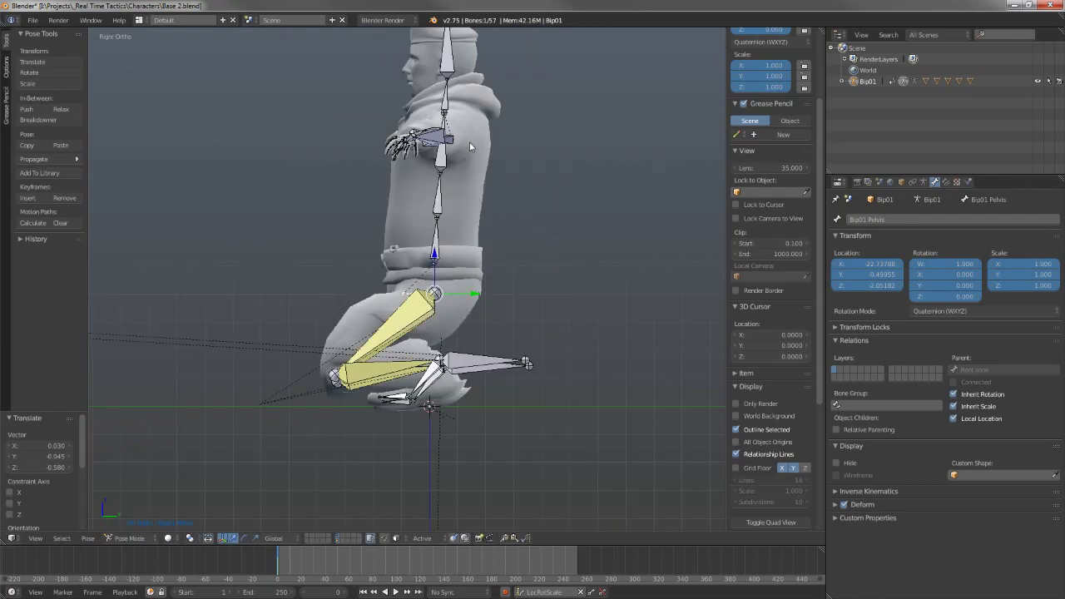
{"action": "left_click", "coordinate": [102, 533]}
{"action": "mouse_move", "coordinate": [160, 475]}
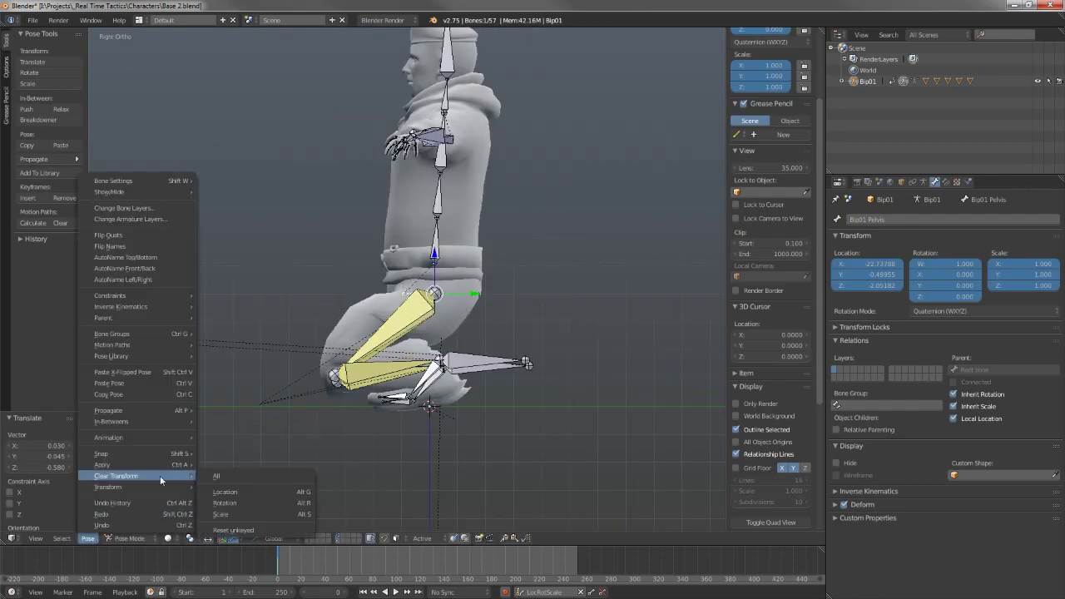
{"action": "left_click", "coordinate": [241, 474]}
- Switch the armature to Edit Mode in top view and select the left elbow joint
{"action": "key", "text": "KP_7"}
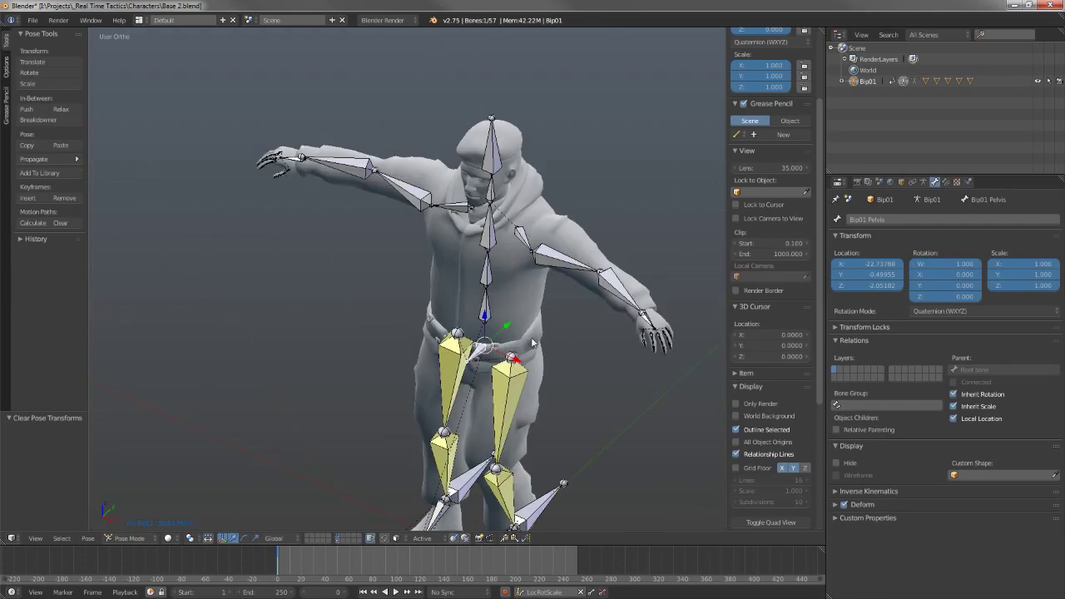
{"action": "middle_click_drag", "start_coordinate": [616, 306], "coordinate": [344, 346], "text": "shift"}
{"action": "scroll", "coordinate": [470, 295], "scroll_direction": "up", "scroll_amount": 5}
{"action": "right_click", "coordinate": [544, 306]}
{"action": "scroll", "coordinate": [541, 309], "scroll_direction": "down", "scroll_amount": 3}
{"action": "key", "text": "Tab"}
{"action": "scroll", "coordinate": [490, 306], "scroll_direction": "up", "scroll_amount": 2}
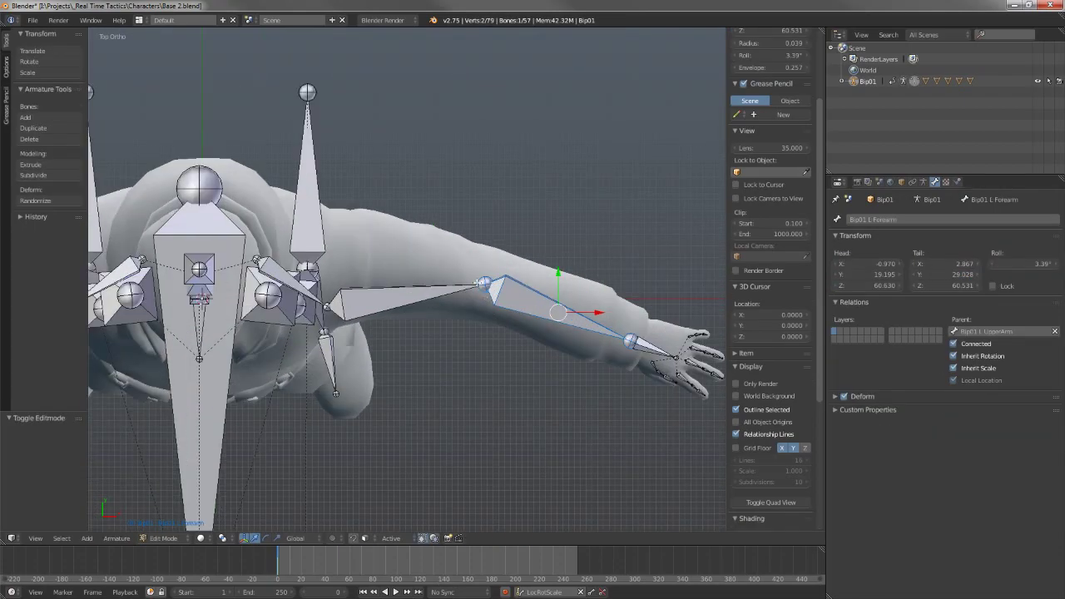
{"action": "right_click", "coordinate": [490, 295]}
{"action": "middle_click_drag", "start_coordinate": [507, 212], "coordinate": [484, 280], "text": "shift"}
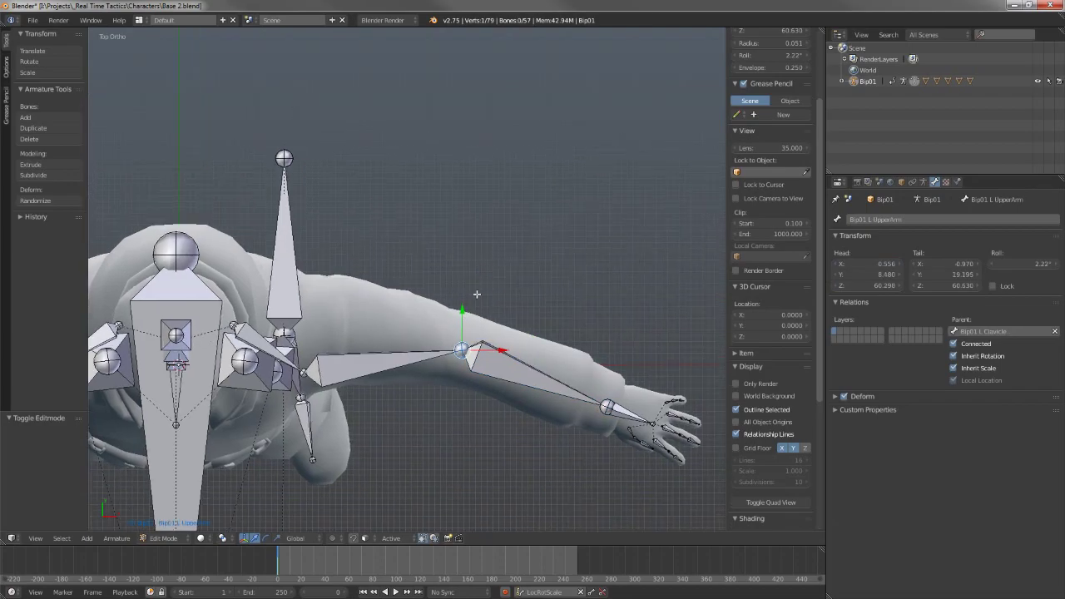
{"action": "key", "text": "e"}
{"action": "right_click", "coordinate": [477, 294]}
{"action": "key", "text": "ctrl+z"}
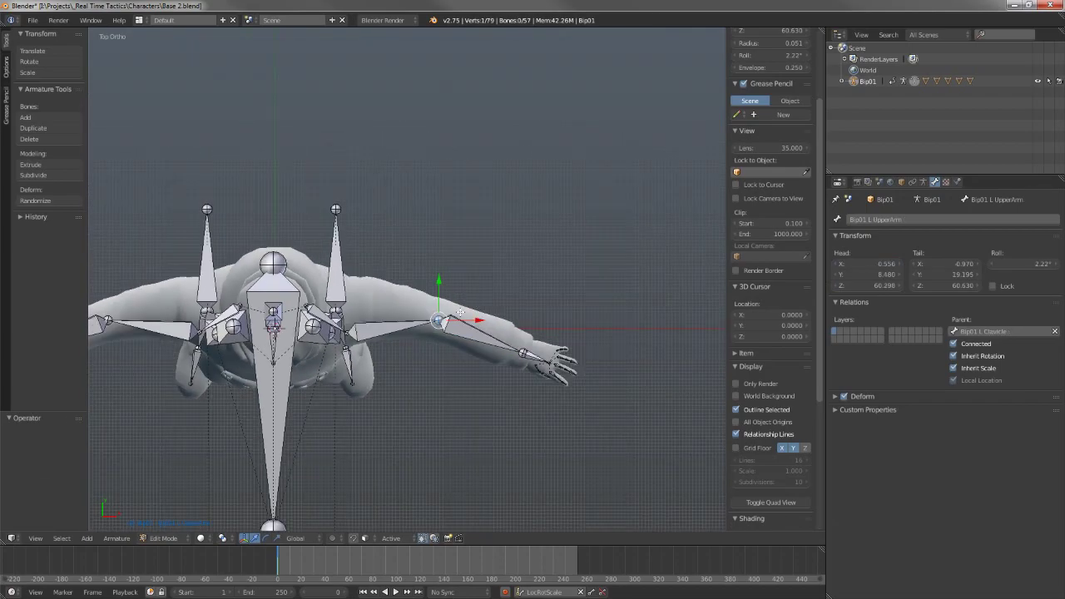
{"action": "key", "text": "g"}
{"action": "right_click", "coordinate": [489, 269]}
- Add the right elbow joint to the selection and extrude a bone about 0.296 units along Y from both elbows
{"action": "scroll", "coordinate": [482, 273], "scroll_direction": "down", "scroll_amount": 2}
{"action": "middle_click_drag", "start_coordinate": [333, 315], "coordinate": [511, 279], "text": "shift"}
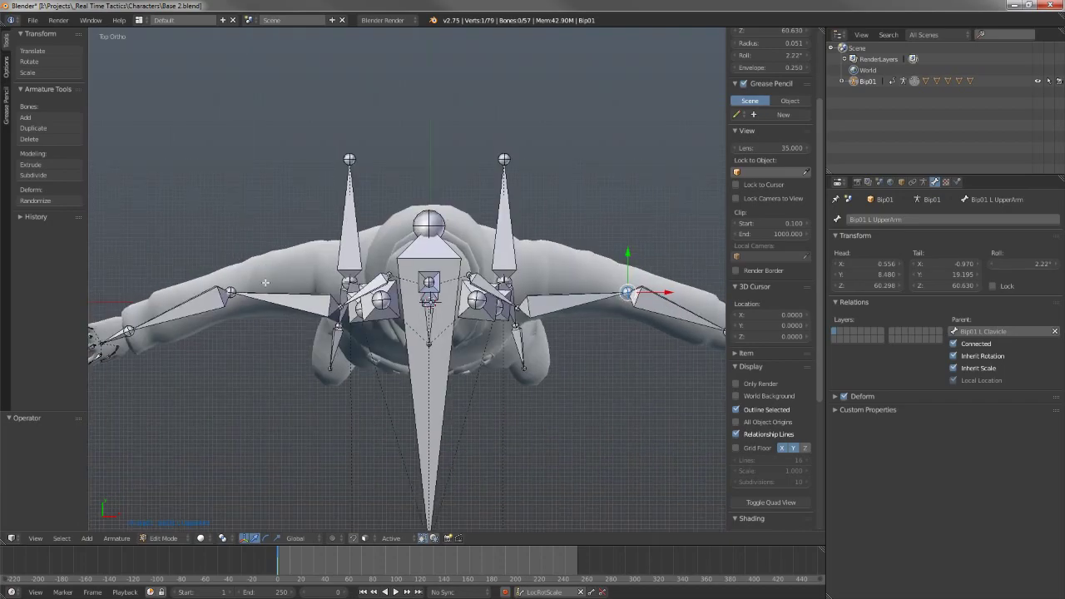
{"action": "right_click", "coordinate": [232, 293], "text": "shift"}
{"action": "key", "text": "e"}
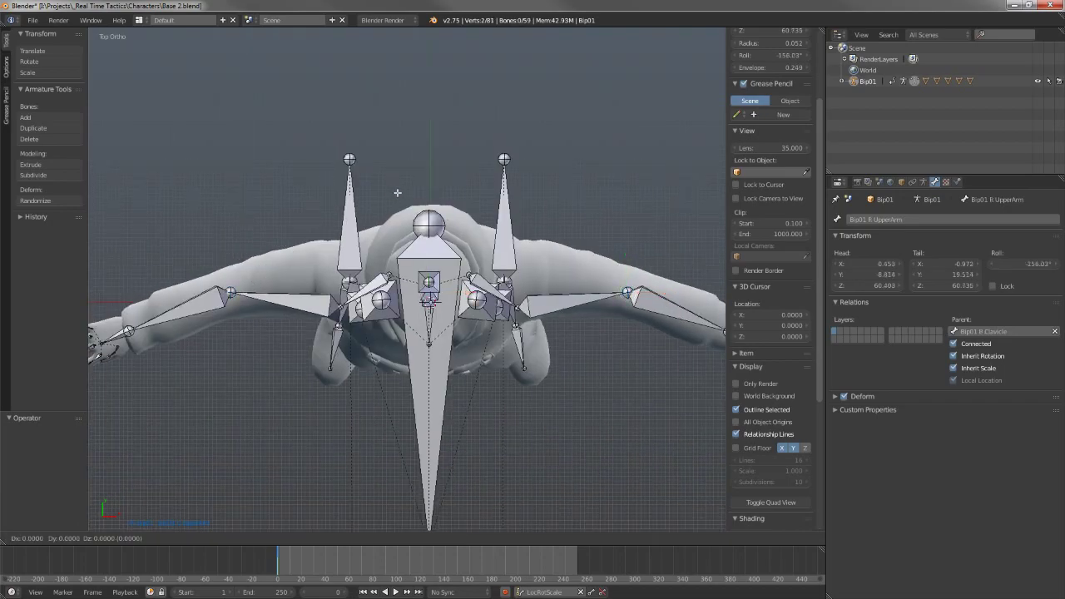
{"action": "key", "text": "y"}
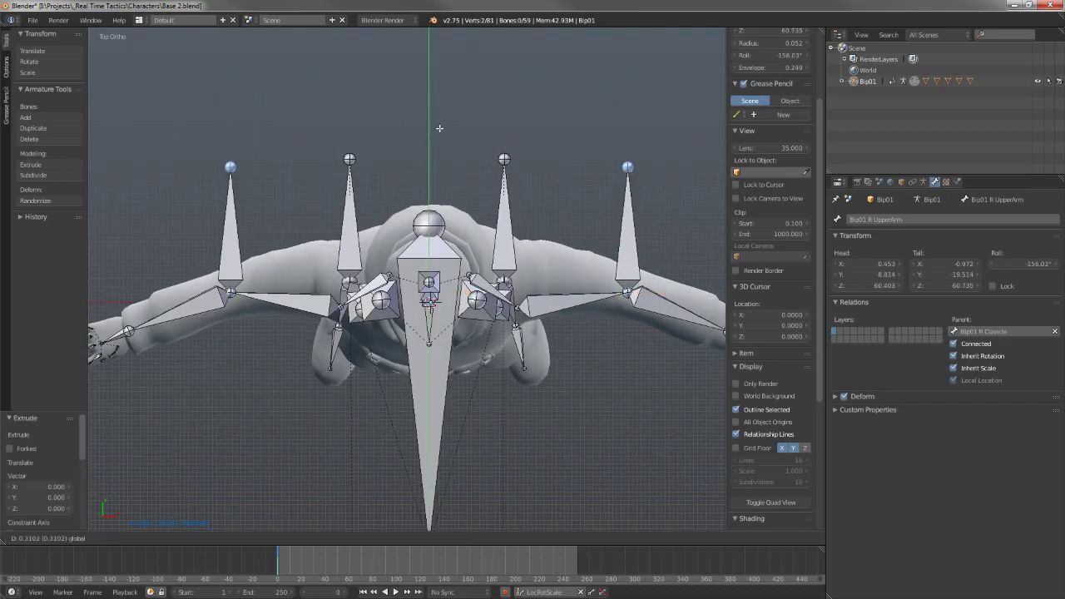
{"action": "left_click", "coordinate": [548, 208]}
- Select both new elbow bones and clear their parent
{"action": "right_click", "coordinate": [634, 249]}
{"action": "right_click", "coordinate": [233, 210], "text": "shift"}
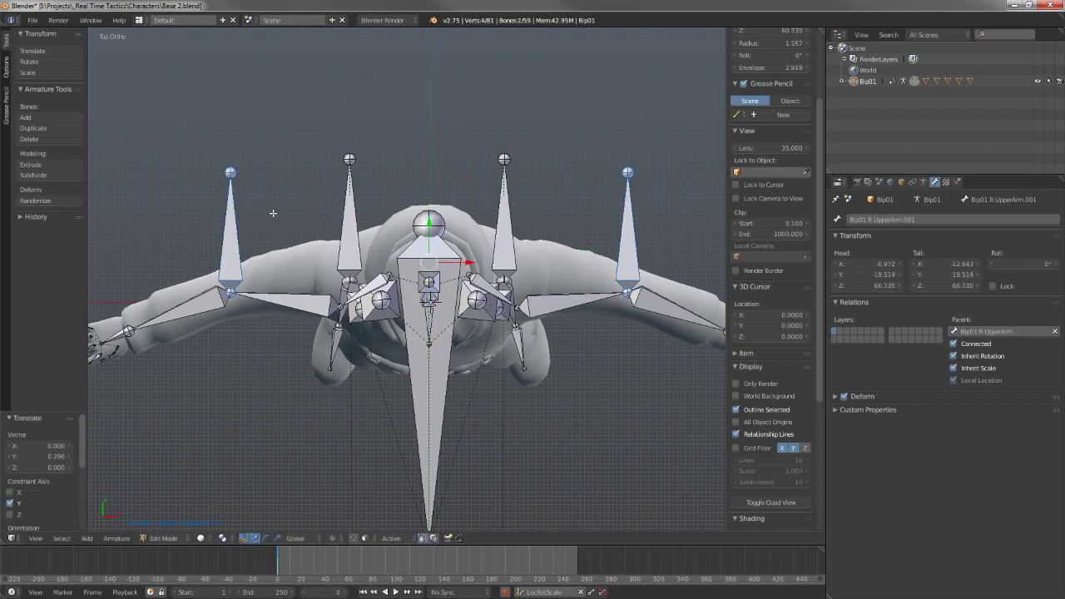
{"action": "key", "text": "alt+p"}
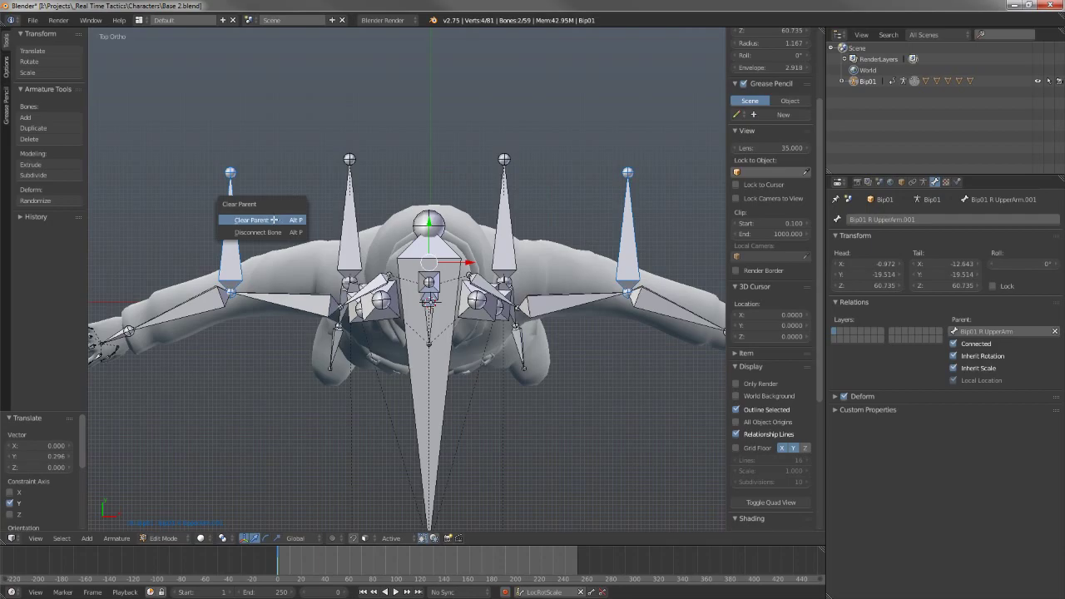
{"action": "left_click", "coordinate": [274, 220]}
- Move the two detached elbow bones along Y to well behind the character
{"action": "scroll", "coordinate": [377, 202], "scroll_direction": "down", "scroll_amount": 4}
{"action": "left_click_drag", "start_coordinate": [417, 222], "coordinate": [481, 386]}
{"action": "scroll", "coordinate": [453, 321], "scroll_direction": "down", "scroll_amount": 6}
{"action": "key", "text": "g"}
{"action": "key", "text": "y"}
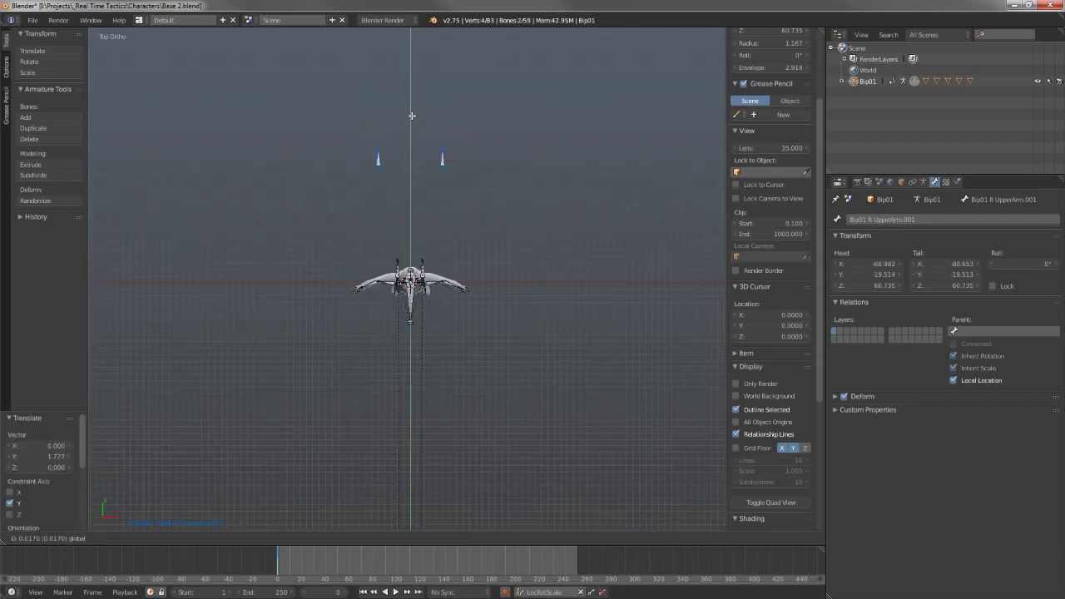
{"action": "left_click", "coordinate": [445, 116]}
{"action": "scroll", "coordinate": [445, 117], "scroll_direction": "up", "scroll_amount": 1}
{"action": "middle_click_drag", "start_coordinate": [444, 115], "coordinate": [431, 213], "text": "shift"}
{"action": "left_click_drag", "start_coordinate": [404, 114], "coordinate": [404, 92]}
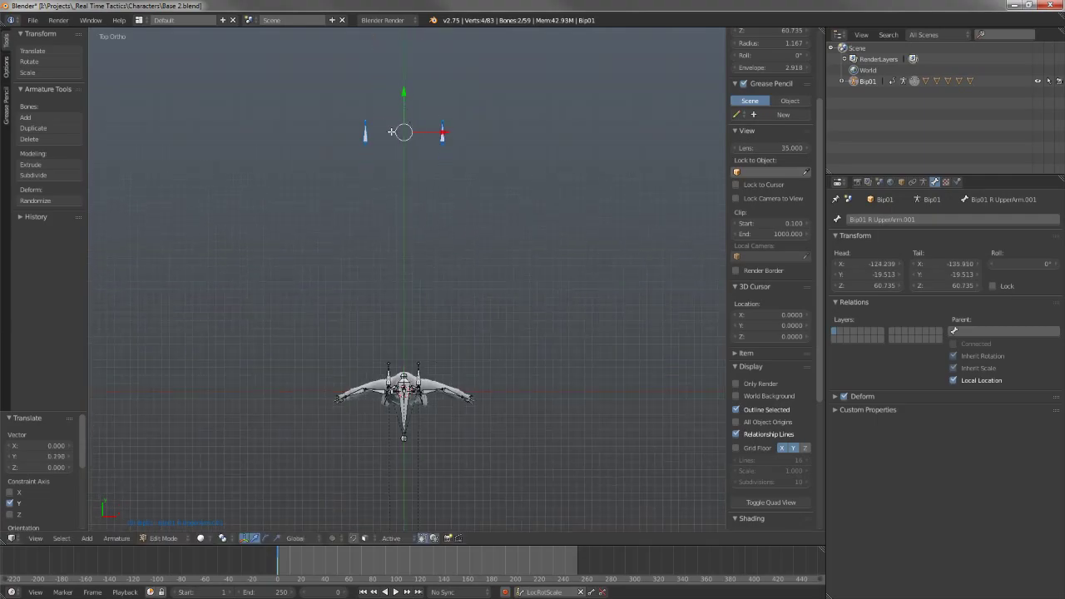
- Readjust the two elbow bones along Y, farther behind the character, to a head X value of about -146.26
{"action": "key", "text": "g"}
{"action": "key", "text": "y"}
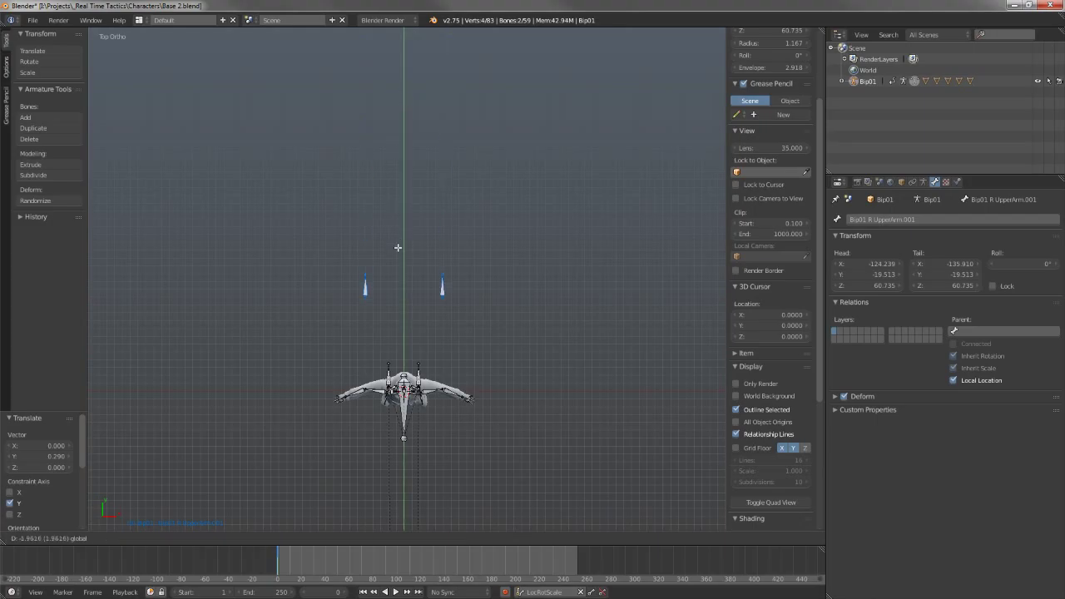
{"action": "left_click", "coordinate": [394, 241]}
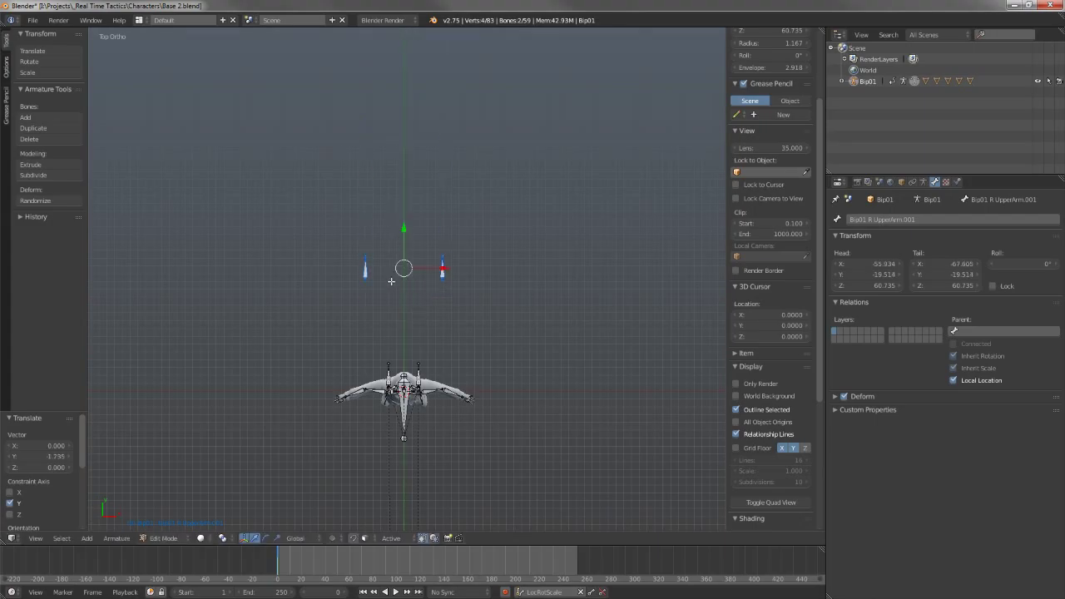
{"action": "key", "text": "g"}
{"action": "key", "text": "y"}
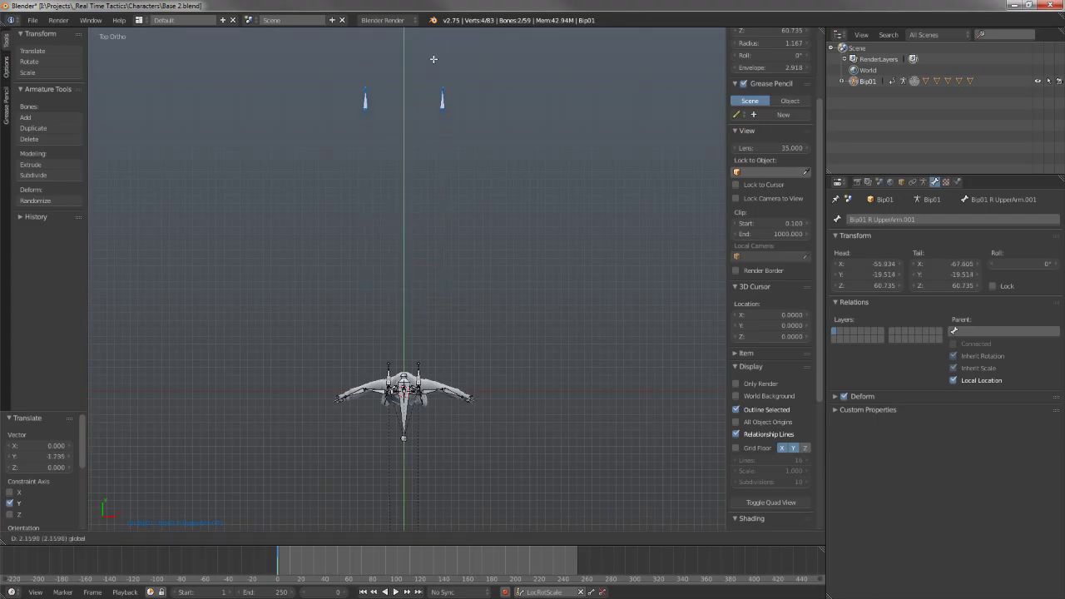
{"action": "left_click", "coordinate": [403, 40]}
{"action": "left_click_drag", "start_coordinate": [403, 34], "coordinate": [403, 55]}
- Select the left and right wrist joints and extrude a bone about 0.205 units along Y from each
{"action": "scroll", "coordinate": [457, 78], "scroll_direction": "up", "scroll_amount": 1}
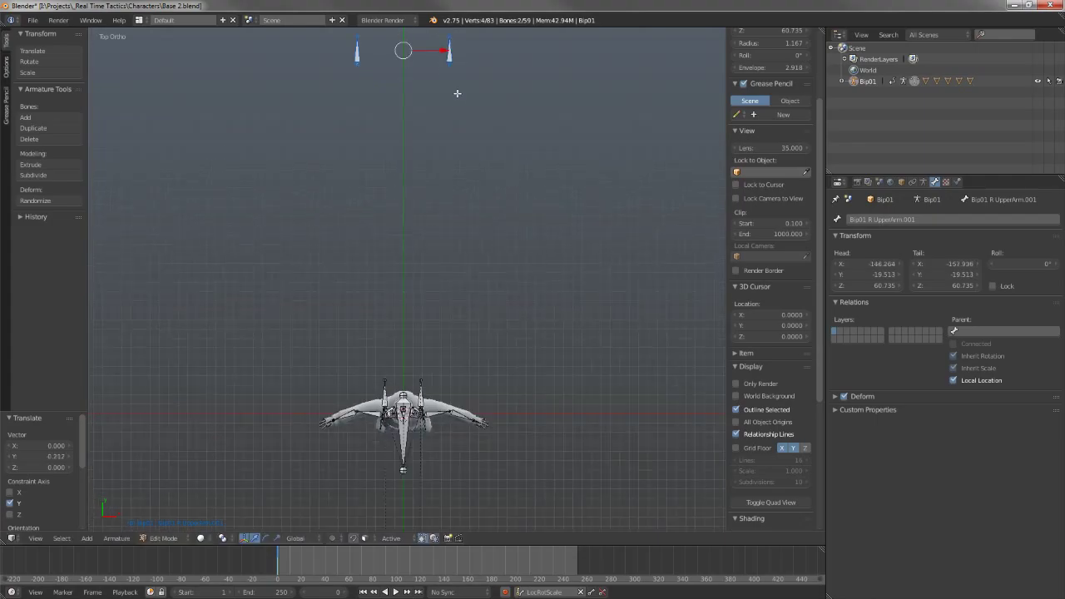
{"action": "scroll", "coordinate": [473, 400], "scroll_direction": "up", "scroll_amount": 2}
{"action": "middle_click_drag", "start_coordinate": [477, 333], "coordinate": [468, 159], "text": "shift"}
{"action": "scroll", "coordinate": [589, 316], "scroll_direction": "up", "scroll_amount": 5}
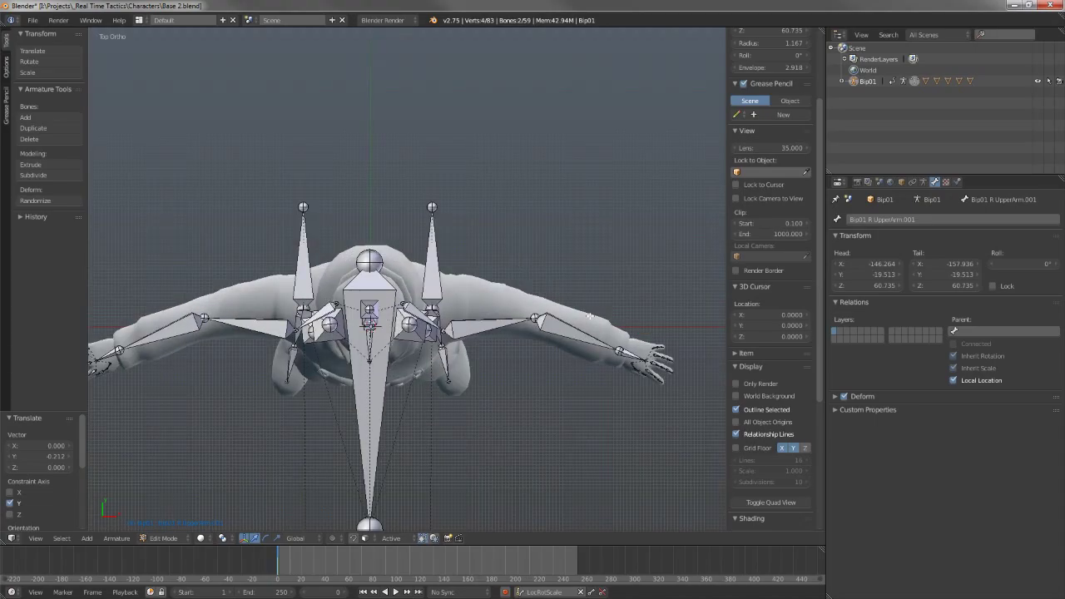
{"action": "right_click", "coordinate": [621, 351]}
{"action": "middle_click_drag", "start_coordinate": [156, 352], "coordinate": [287, 325], "text": "shift"}
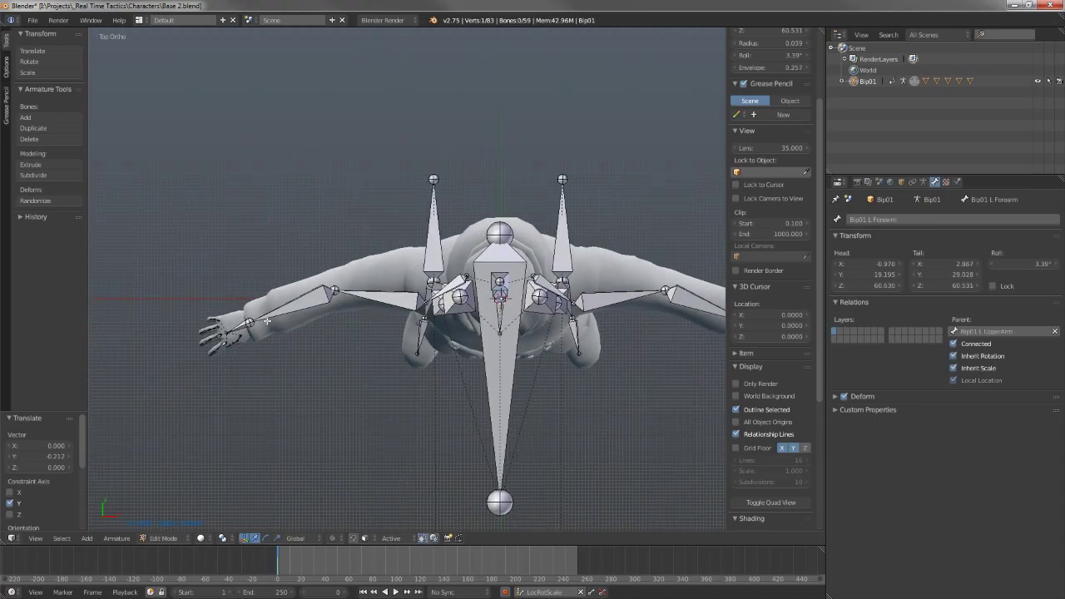
{"action": "right_click", "coordinate": [250, 322], "text": "shift"}
{"action": "scroll", "coordinate": [250, 321], "scroll_direction": "down", "scroll_amount": 4}
{"action": "key", "text": "e"}
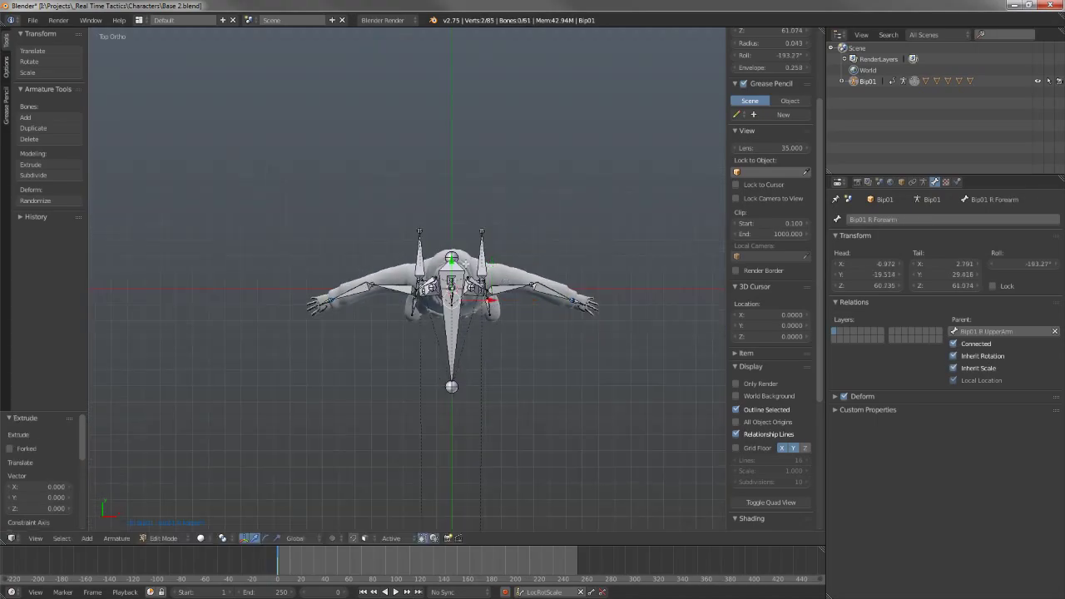
{"action": "key", "text": "y"}
{"action": "left_click", "coordinate": [457, 228]}
- Select both new wrist bones and clear their parent
{"action": "right_click", "coordinate": [575, 281]}
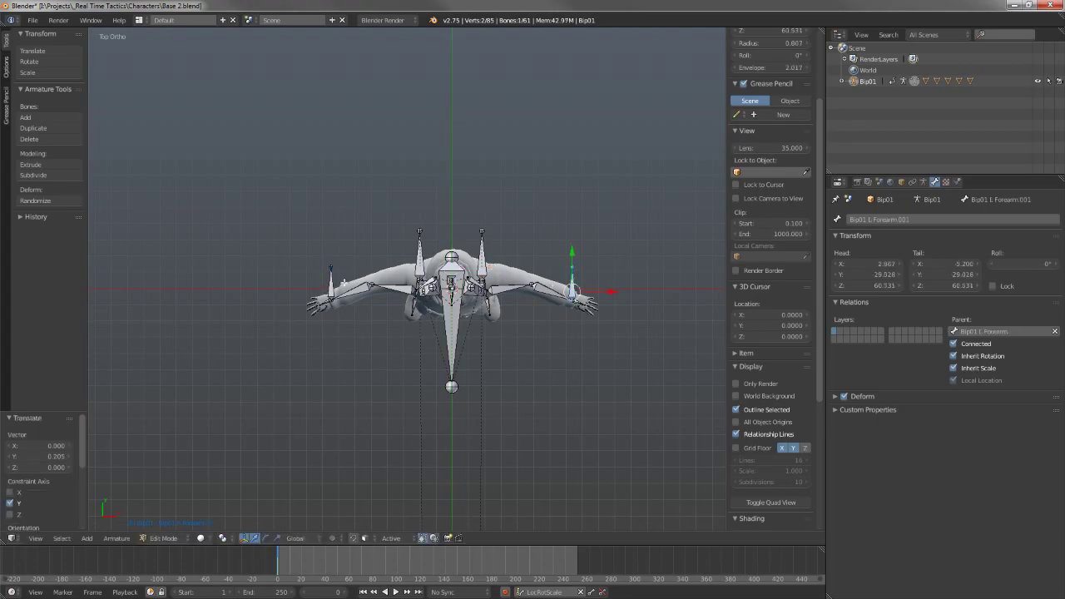
{"action": "right_click", "coordinate": [335, 284], "text": "shift"}
{"action": "key", "text": "alt+p"}
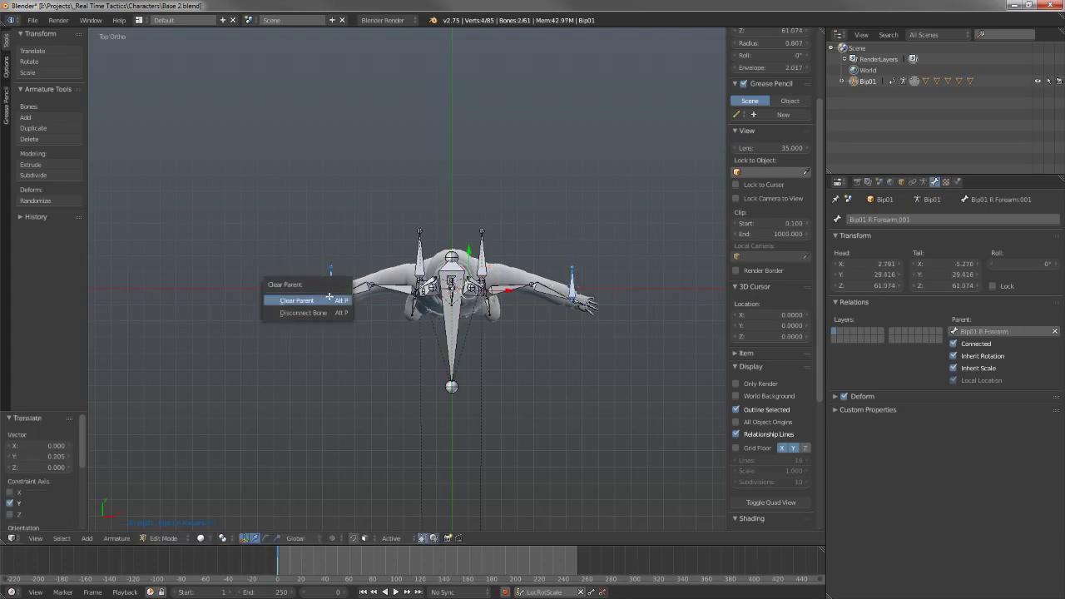
{"action": "left_click", "coordinate": [298, 297]}
- Rename the detached bone at the left wrist to "Left hand IK"
{"action": "scroll", "coordinate": [591, 274], "scroll_direction": "up", "scroll_amount": 1}
{"action": "left_click", "coordinate": [605, 280]}
{"action": "scroll", "coordinate": [605, 274], "scroll_direction": "down", "scroll_amount": 2}
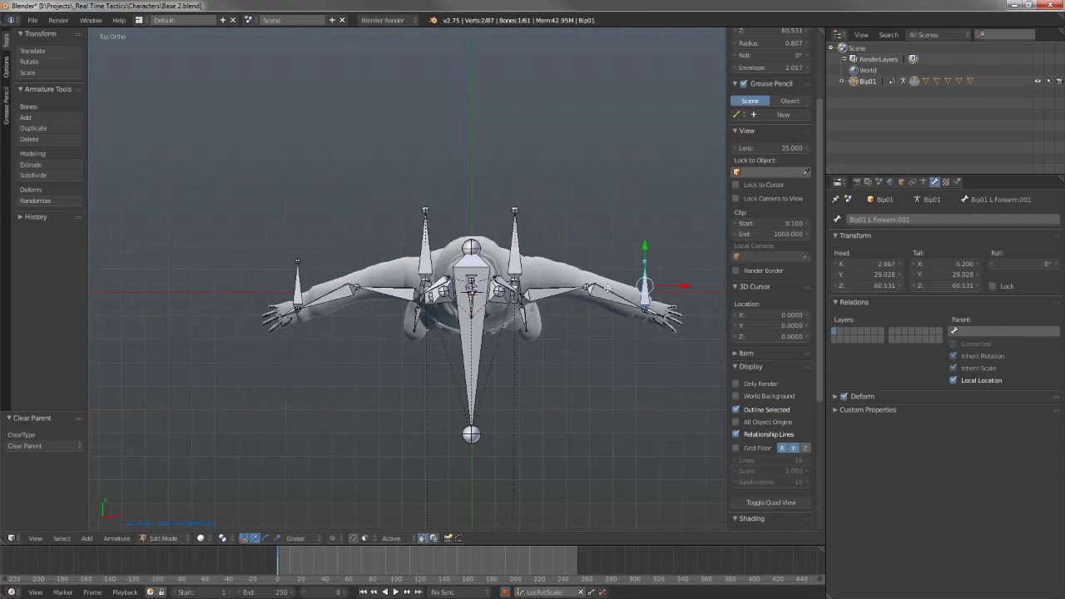
{"action": "left_click", "coordinate": [913, 219]}
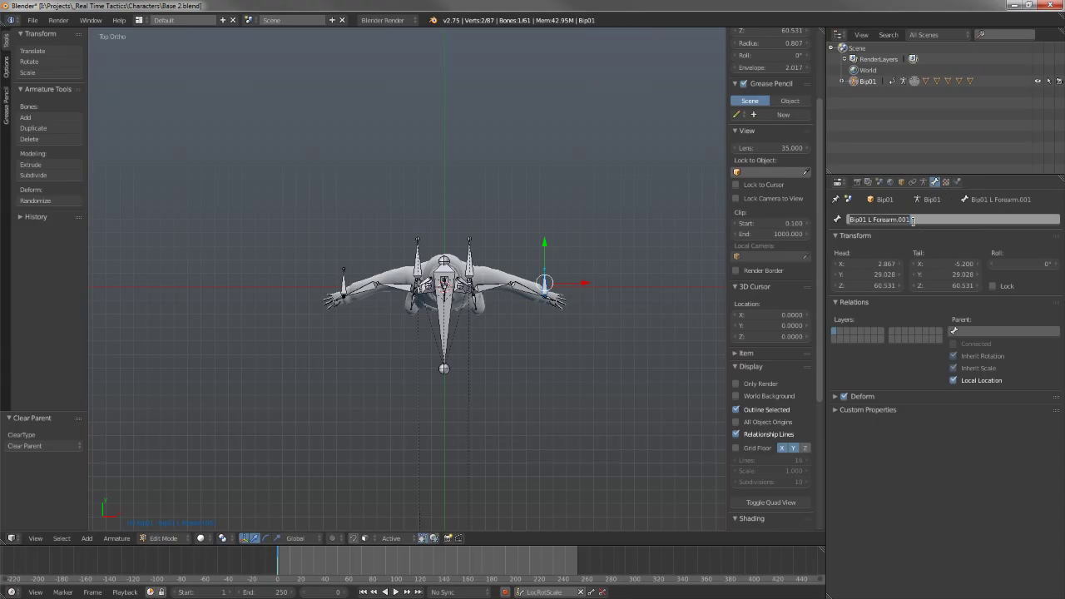
{"action": "type", "text": "Left hand IK"}
{"action": "key", "text": "Return"}
{"action": "scroll", "coordinate": [544, 152], "scroll_direction": "down", "scroll_amount": 2}
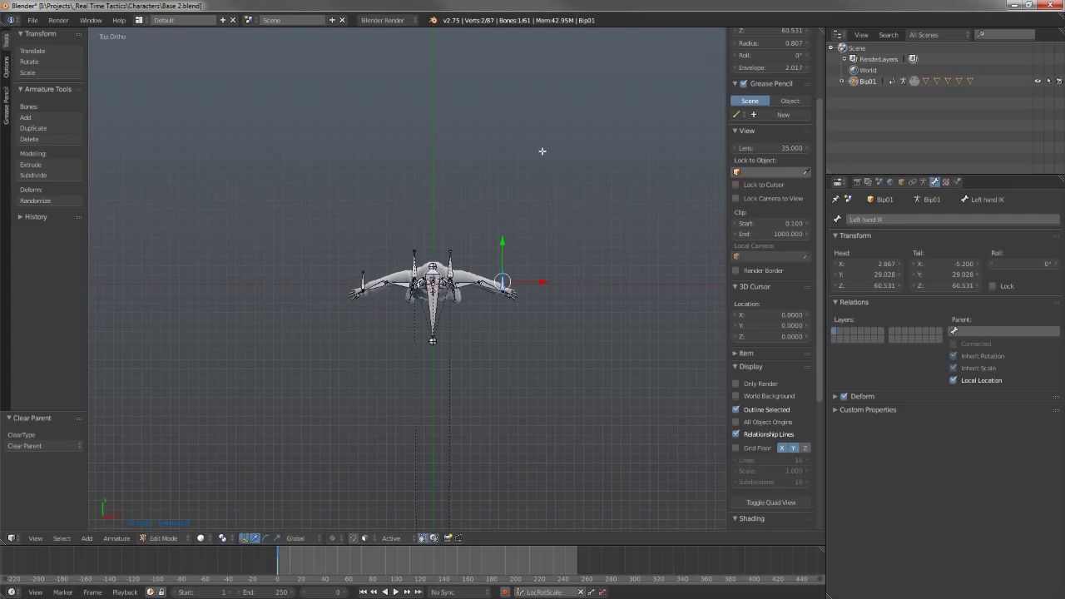
- Rename the detached left elbow bone behind the character to "Left Elbow IK"
{"action": "middle_click_drag", "start_coordinate": [510, 47], "coordinate": [504, 146], "text": "shift"}
{"action": "scroll", "coordinate": [503, 147], "scroll_direction": "up", "scroll_amount": 2, "text": "shift"}
{"action": "right_click", "coordinate": [465, 80]}
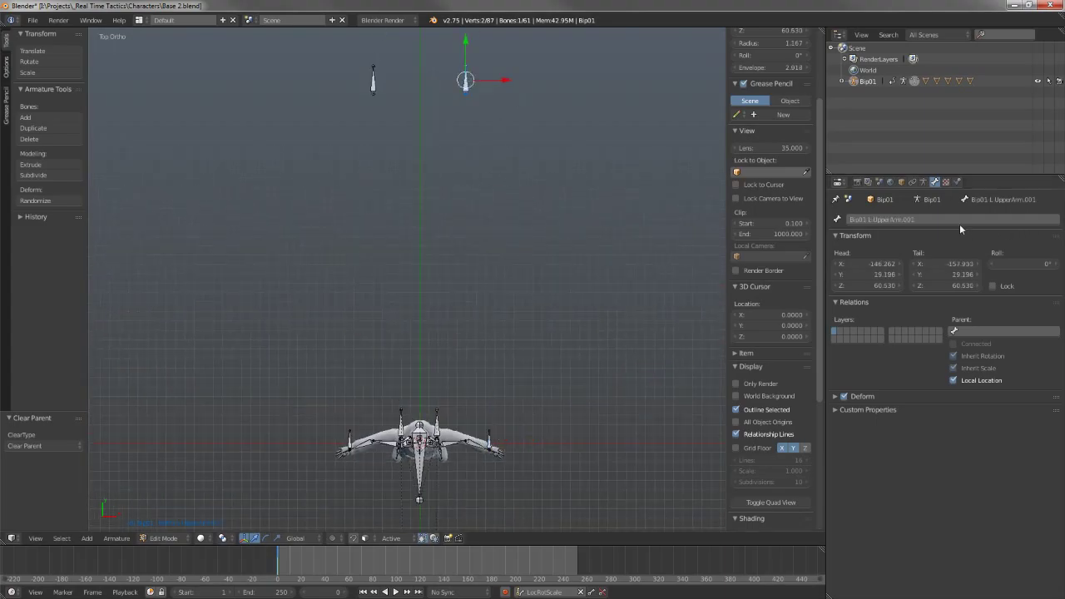
{"action": "left_click", "coordinate": [955, 220]}
{"action": "type", "text": "Left E"}
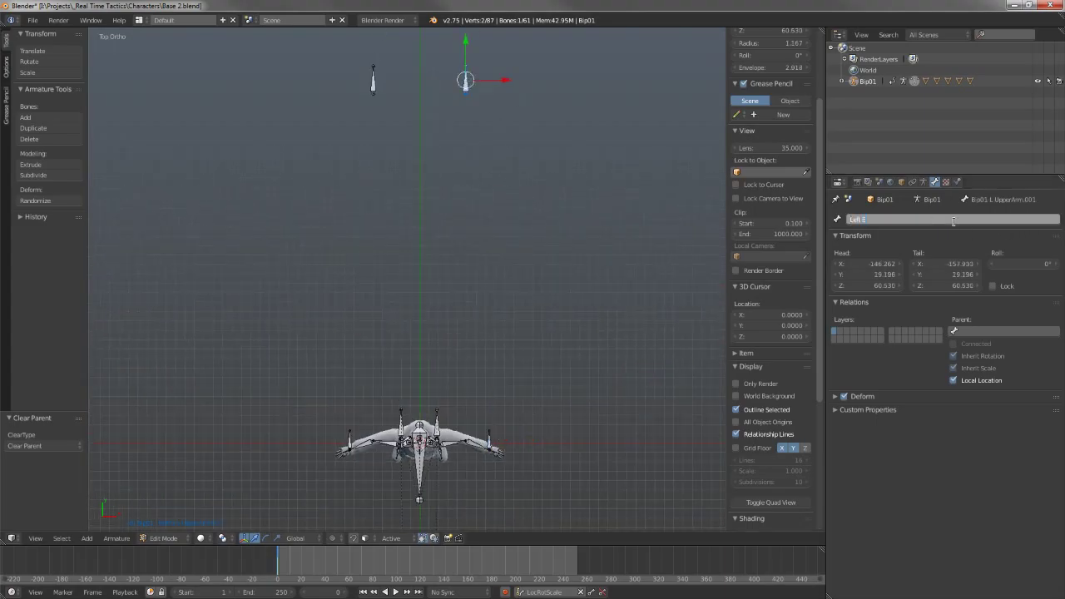
{"action": "type", "text": "lbow IK"}
{"action": "key", "text": "Return"}
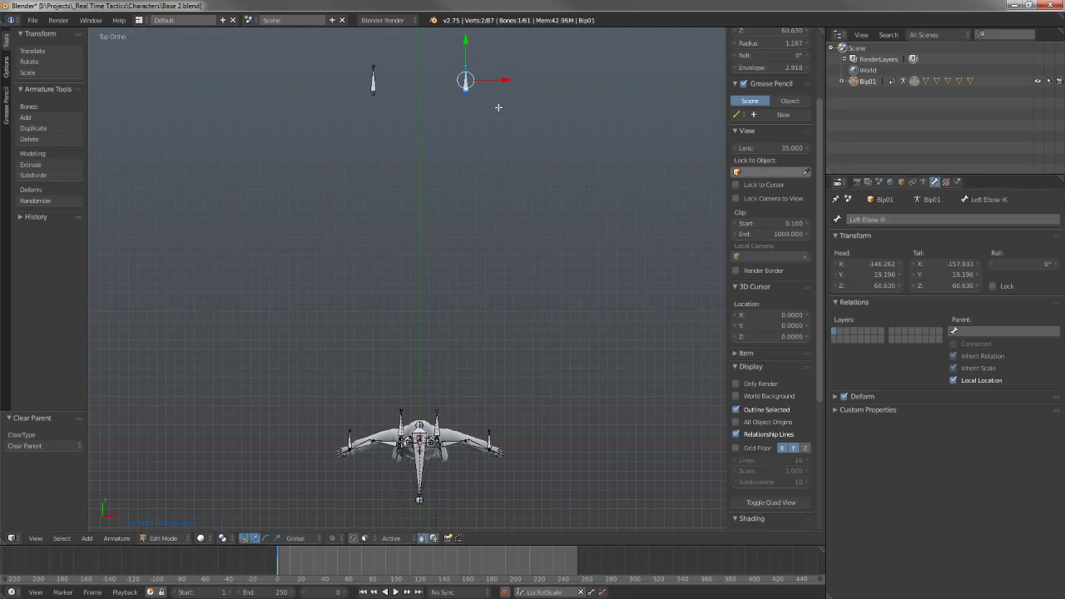
- Rename the detached right elbow bone behind the character to "Right Elbow IK"
{"action": "right_click", "coordinate": [374, 80]}
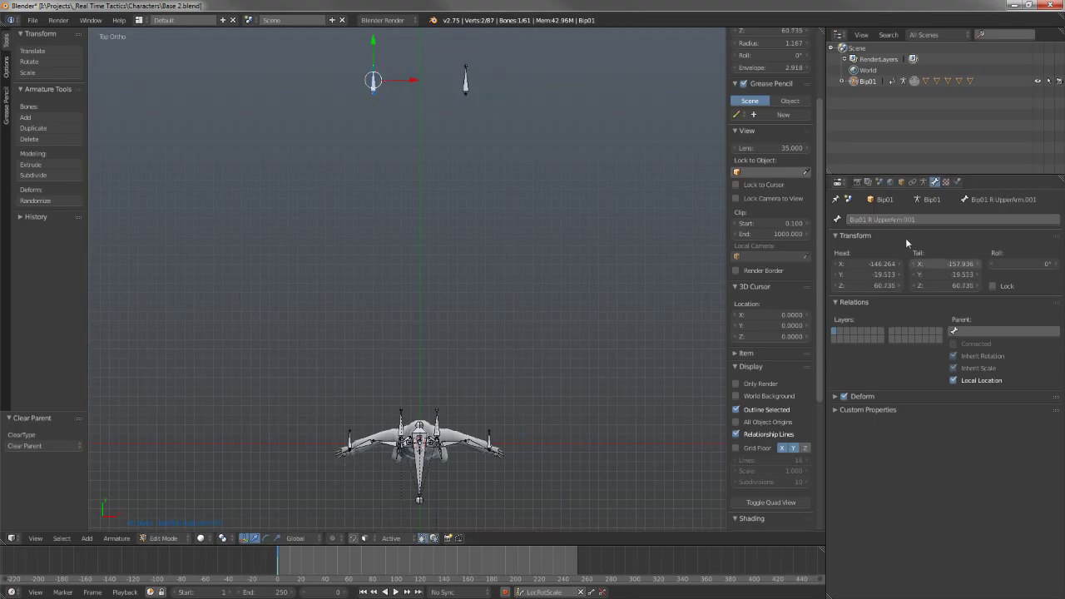
{"action": "left_click", "coordinate": [900, 220]}
{"action": "type", "text": "Right"}
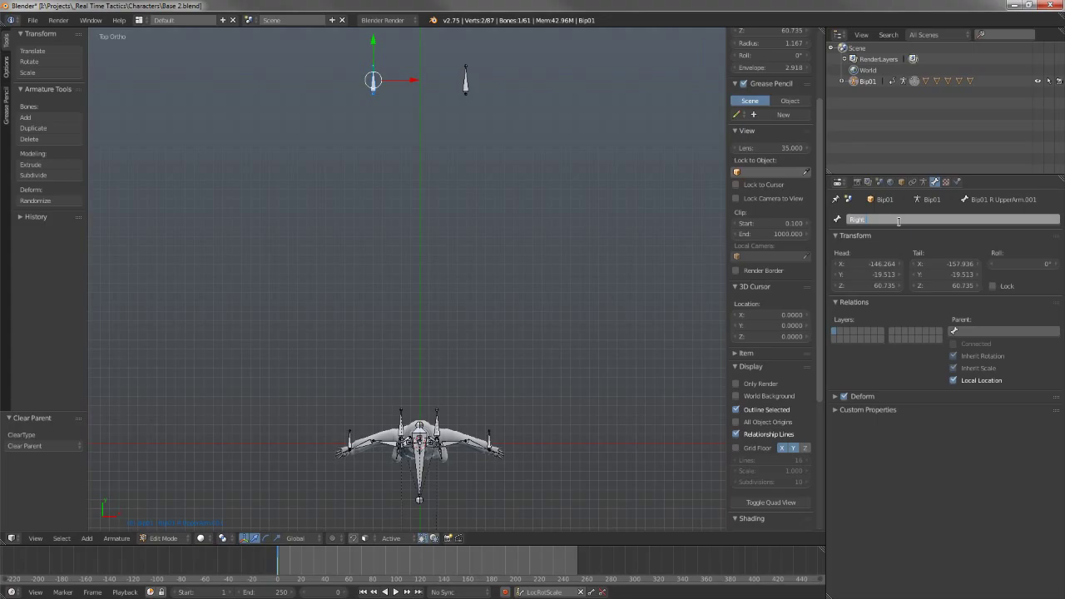
{"action": "type", "text": " Elbow IK"}
{"action": "key", "text": "Return"}
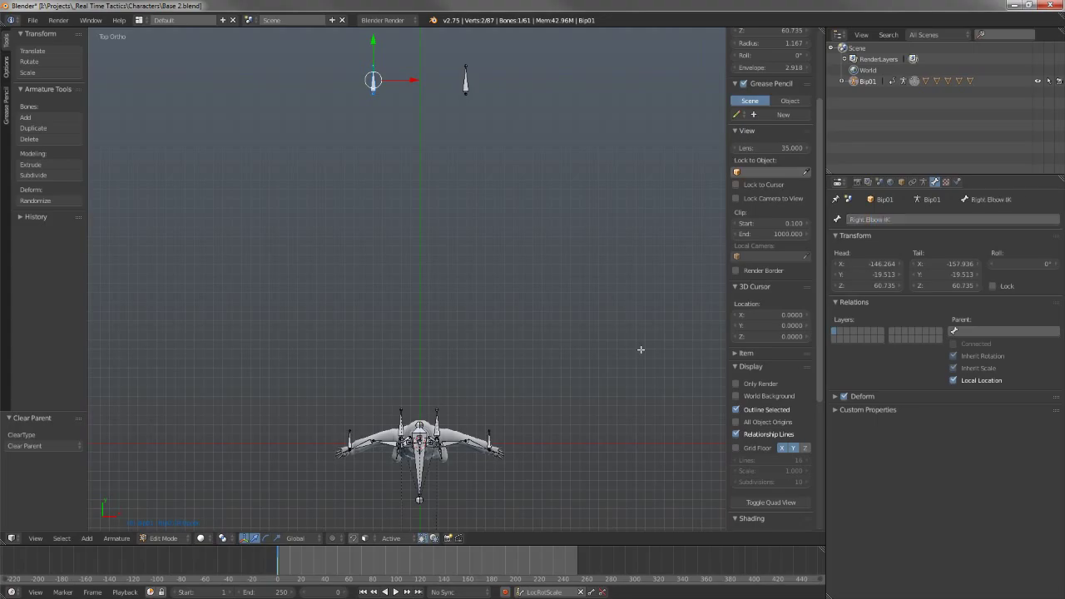
- Rename the detached bone at the right wrist to "Right Hand IK"
{"action": "right_click", "coordinate": [350, 440]}
{"action": "left_click", "coordinate": [898, 220]}
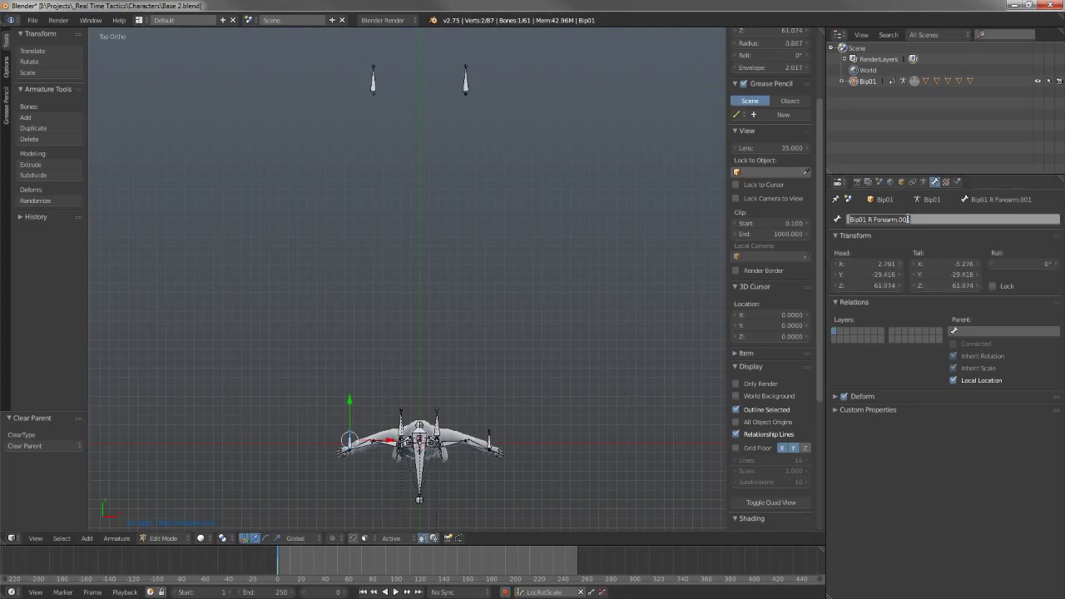
{"action": "type", "text": "Left"}
{"action": "key", "text": "Return"}
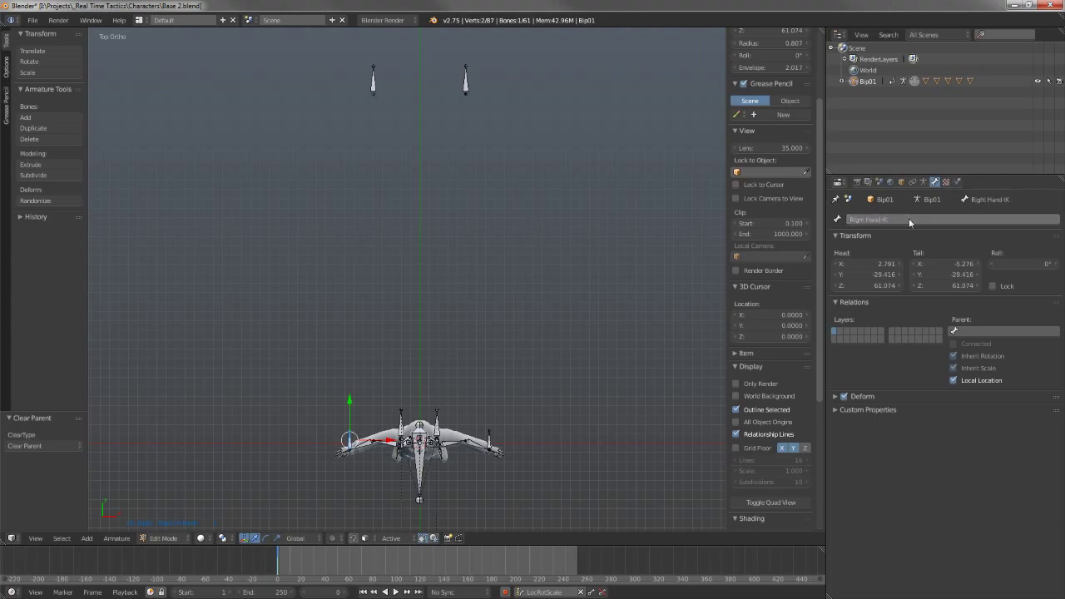
- Parent the Left Elbow IK bone to the Left hand IK bone with Keep Offset
{"action": "middle_click_drag", "start_coordinate": [547, 431], "coordinate": [550, 380], "text": "shift"}
{"action": "scroll", "coordinate": [545, 386], "scroll_direction": "up", "scroll_amount": 2}
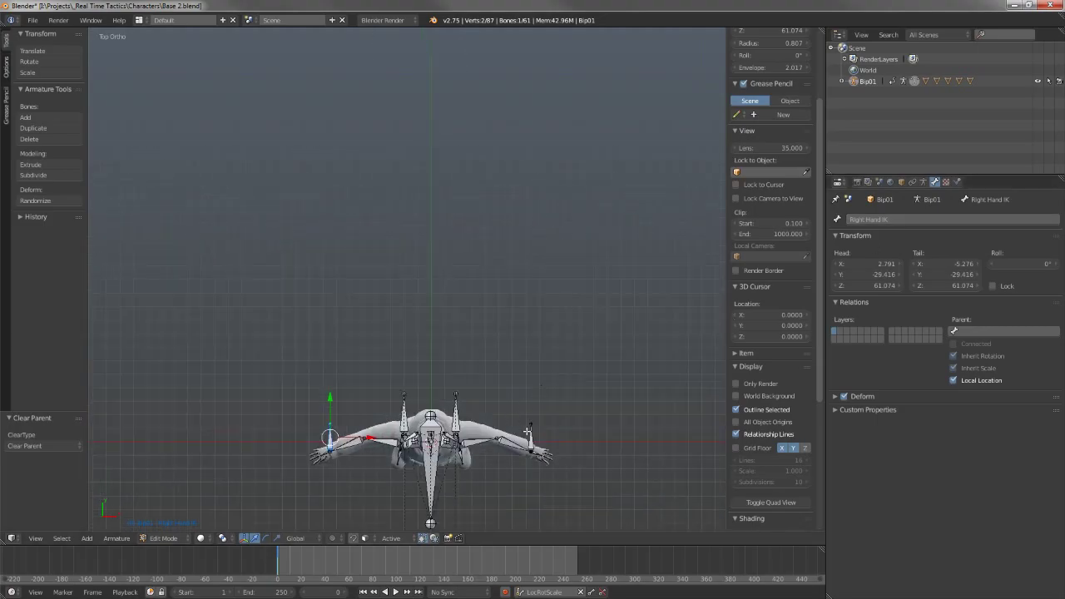
{"action": "right_click", "coordinate": [529, 437]}
{"action": "scroll", "coordinate": [536, 366], "scroll_direction": "down", "scroll_amount": 3}
{"action": "right_click", "coordinate": [458, 75]}
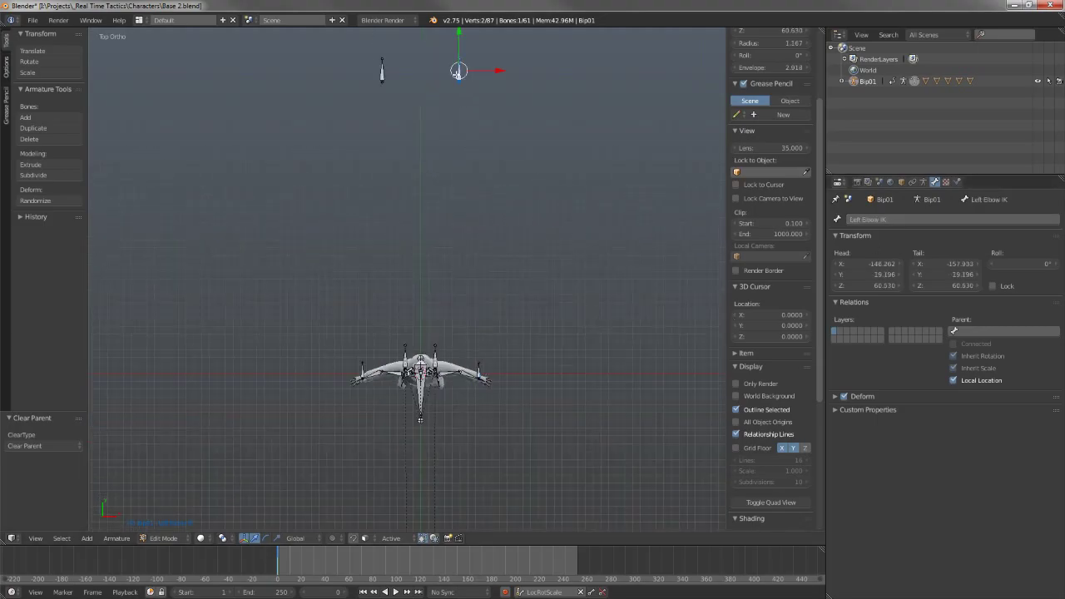
{"action": "right_click", "coordinate": [482, 369], "text": "shift"}
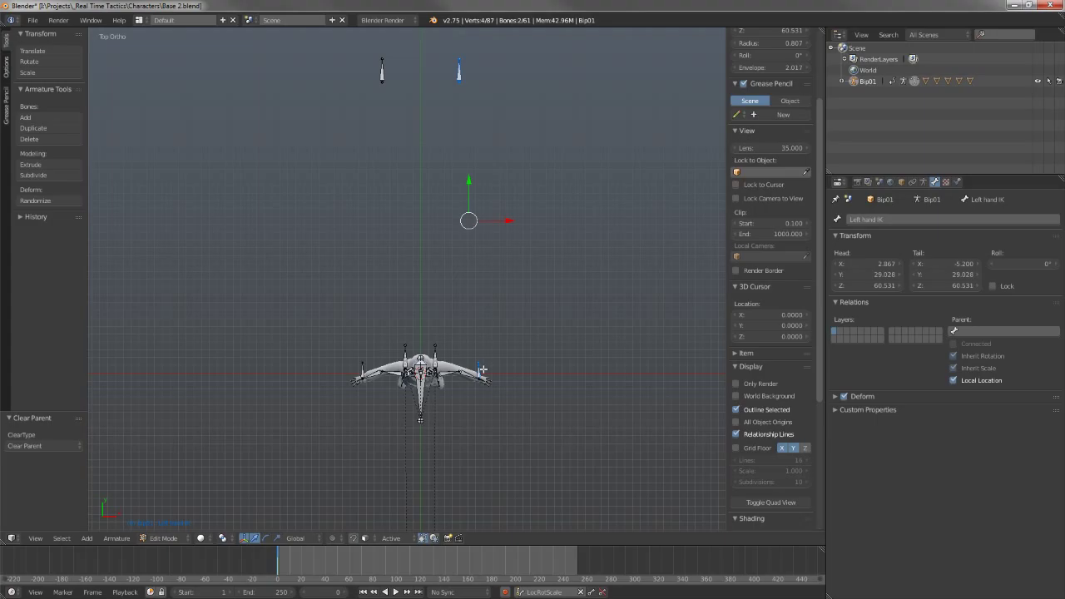
{"action": "key", "text": "ctrl+p"}
{"action": "left_click", "coordinate": [481, 369]}
- Parent the Right Elbow IK bone to the Right Hand IK bone with Keep Offset
{"action": "right_click", "coordinate": [385, 73]}
{"action": "right_click", "coordinate": [365, 379], "text": "shift"}
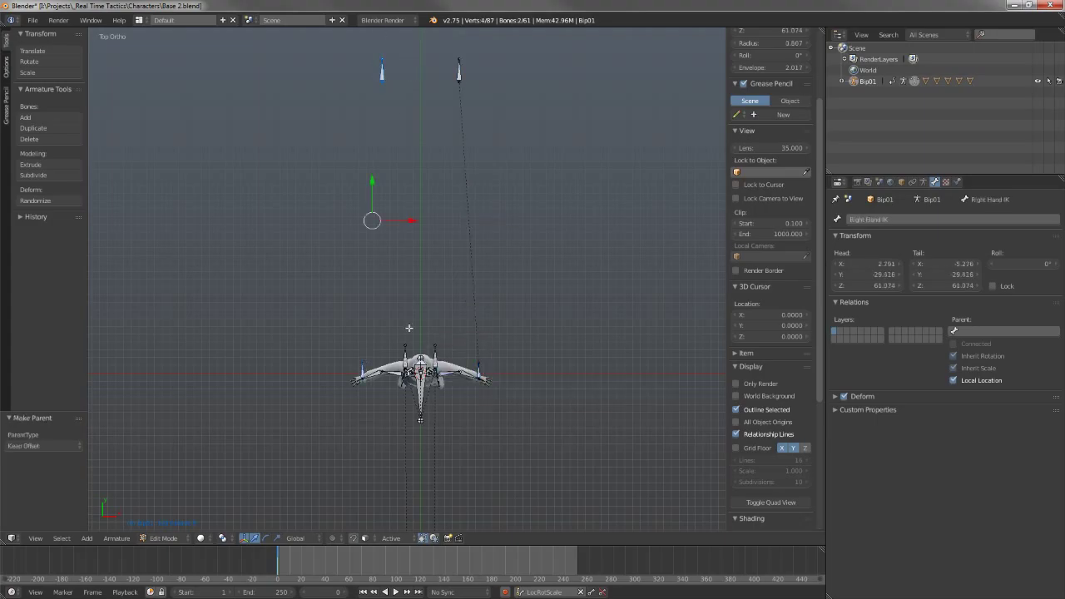
{"action": "key", "text": "ctrl+p"}
{"action": "left_click", "coordinate": [410, 327]}
- Select both hand IK bones and parent them to the Root bone with Keep Offset
{"action": "middle_click_drag", "start_coordinate": [410, 328], "coordinate": [428, 312]}
{"action": "middle_click_drag", "start_coordinate": [428, 366], "coordinate": [321, 245]}
{"action": "right_click", "coordinate": [319, 218]}
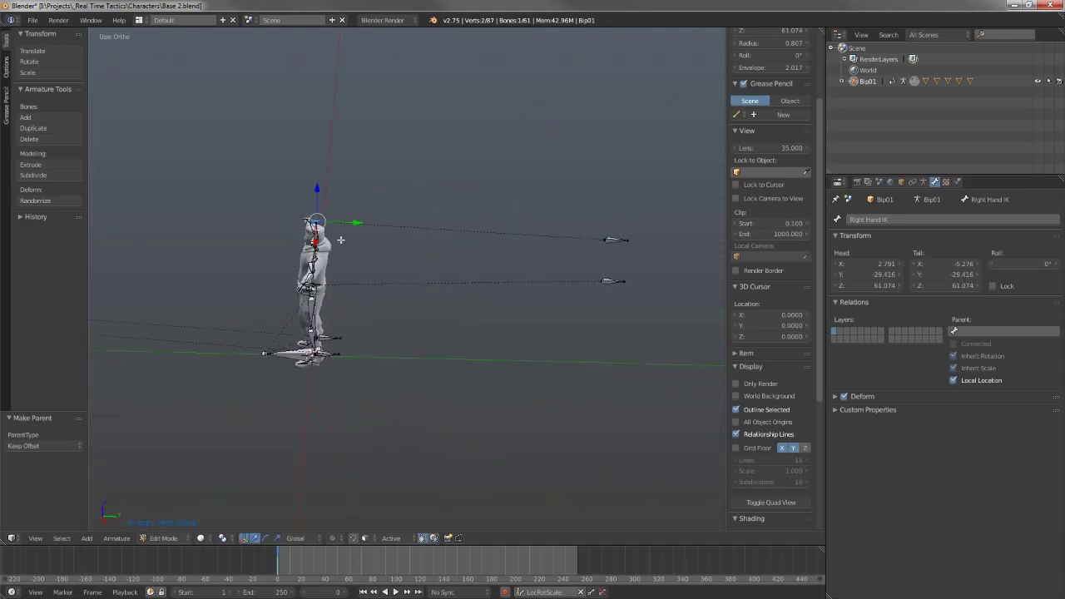
{"action": "scroll", "coordinate": [336, 291], "scroll_direction": "up", "scroll_amount": 3}
{"action": "middle_click_drag", "start_coordinate": [324, 282], "coordinate": [466, 266]}
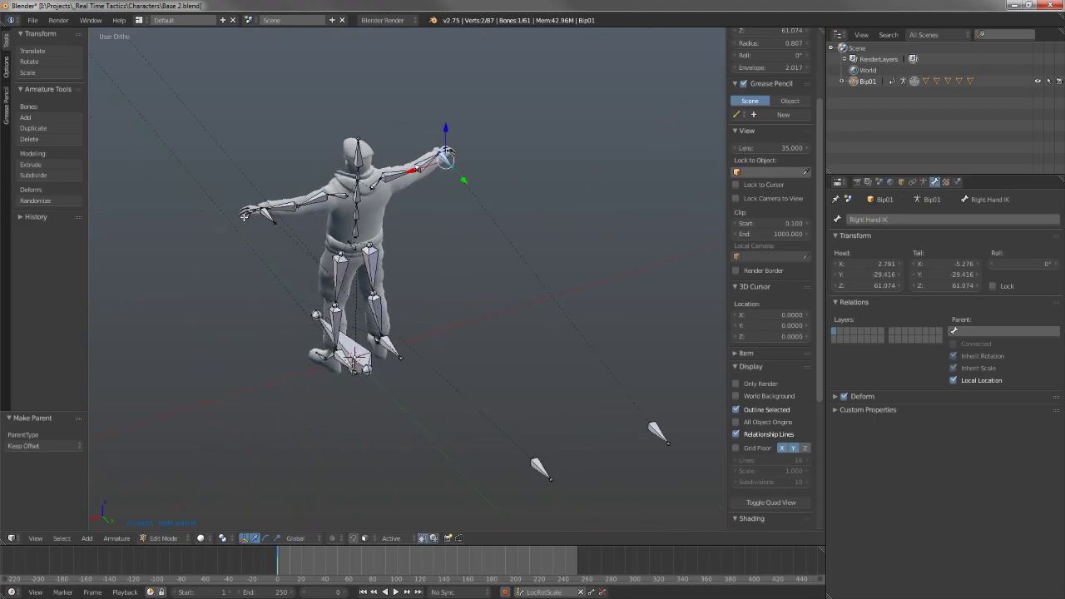
{"action": "right_click", "coordinate": [447, 155], "text": "shift"}
{"action": "scroll", "coordinate": [417, 236], "scroll_direction": "up", "scroll_amount": 3}
{"action": "middle_click_drag", "start_coordinate": [332, 394], "coordinate": [407, 381], "text": "shift"}
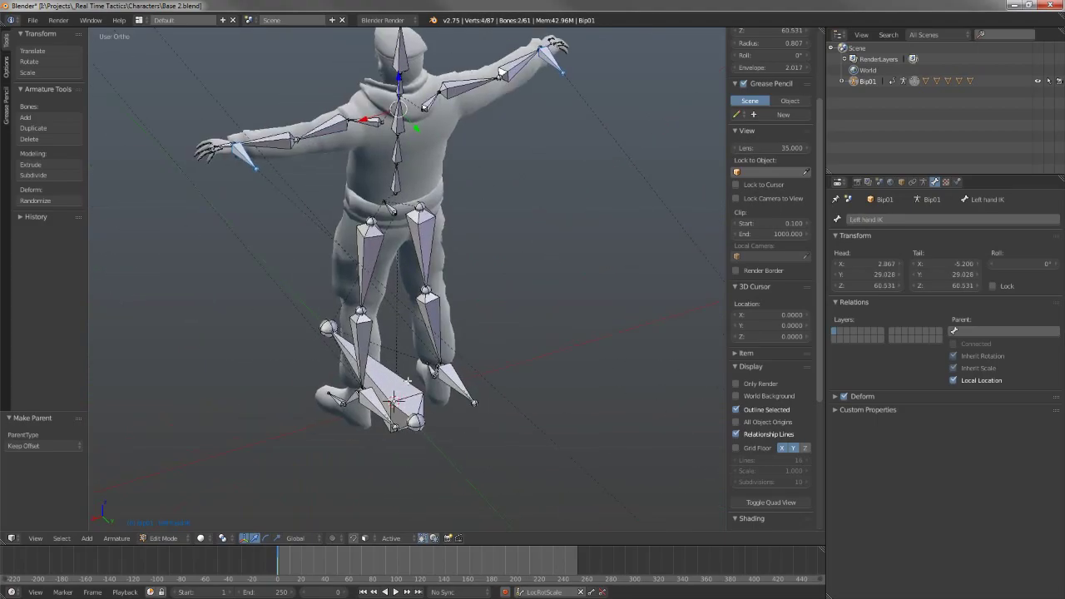
{"action": "right_click", "coordinate": [407, 393], "text": "shift"}
{"action": "key", "text": "ctrl+p"}
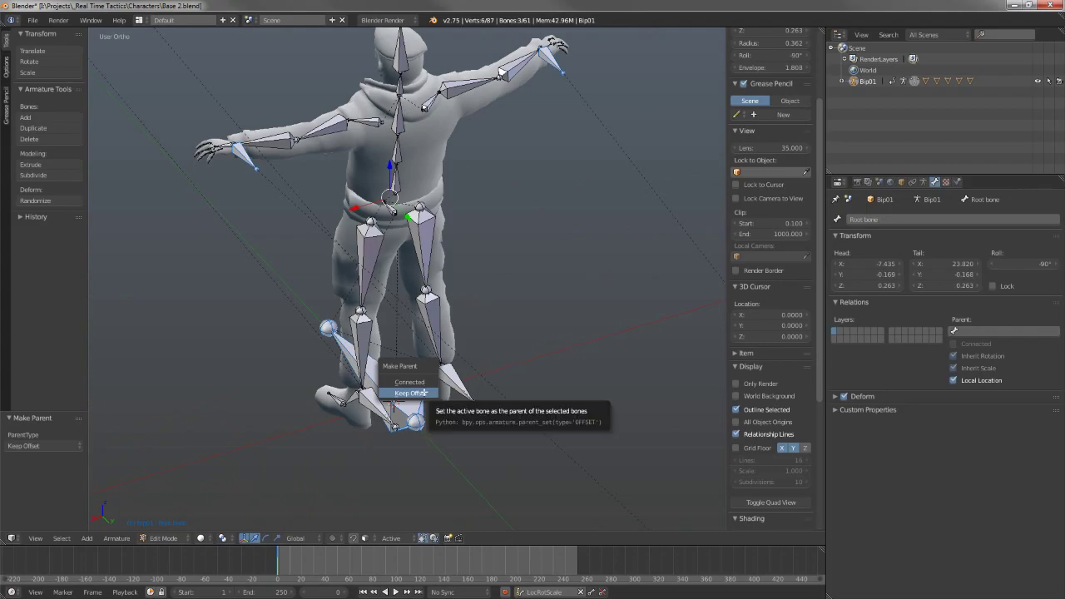
{"action": "left_click", "coordinate": [423, 393]}
- Select the left upper arm bone and switch the armature to Pose Mode
{"action": "middle_click_drag", "start_coordinate": [424, 389], "coordinate": [392, 372]}
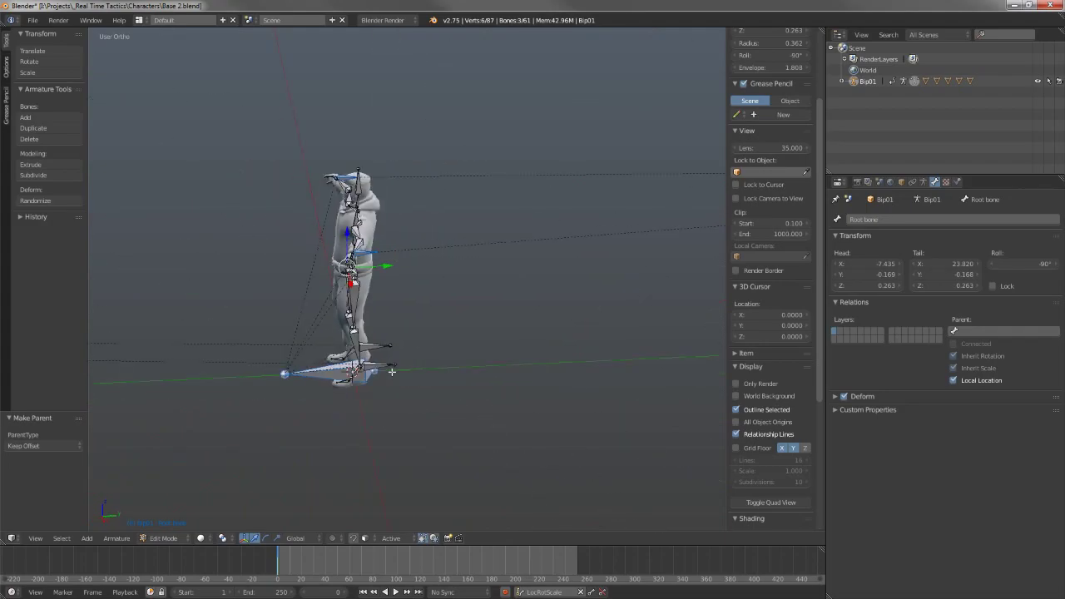
{"action": "key", "text": "KP_1"}
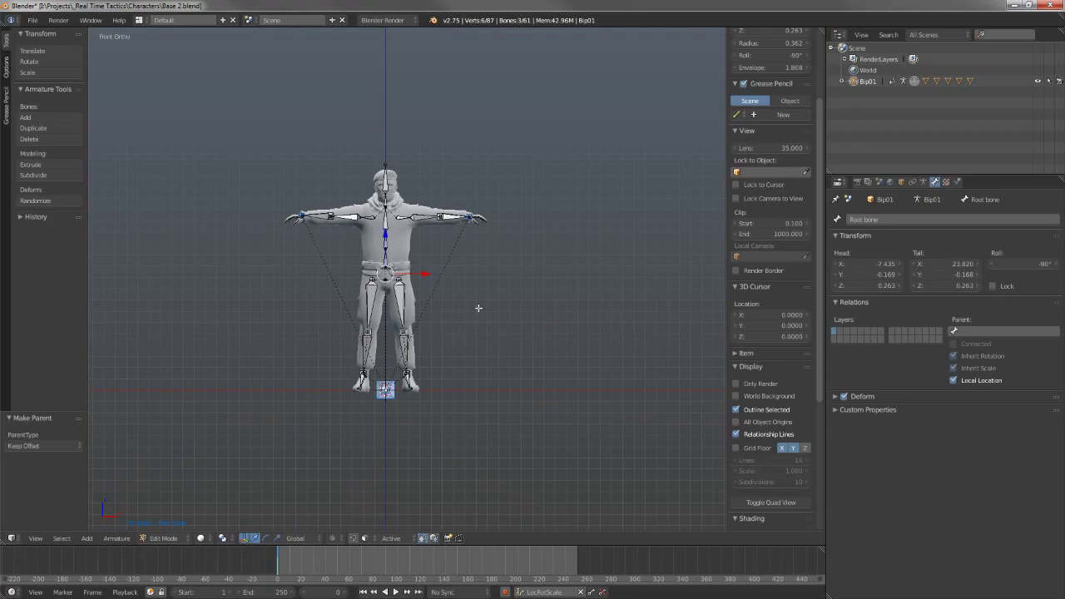
{"action": "key", "text": "ctrl+Tab"}
{"action": "scroll", "coordinate": [470, 237], "scroll_direction": "up", "scroll_amount": 4}
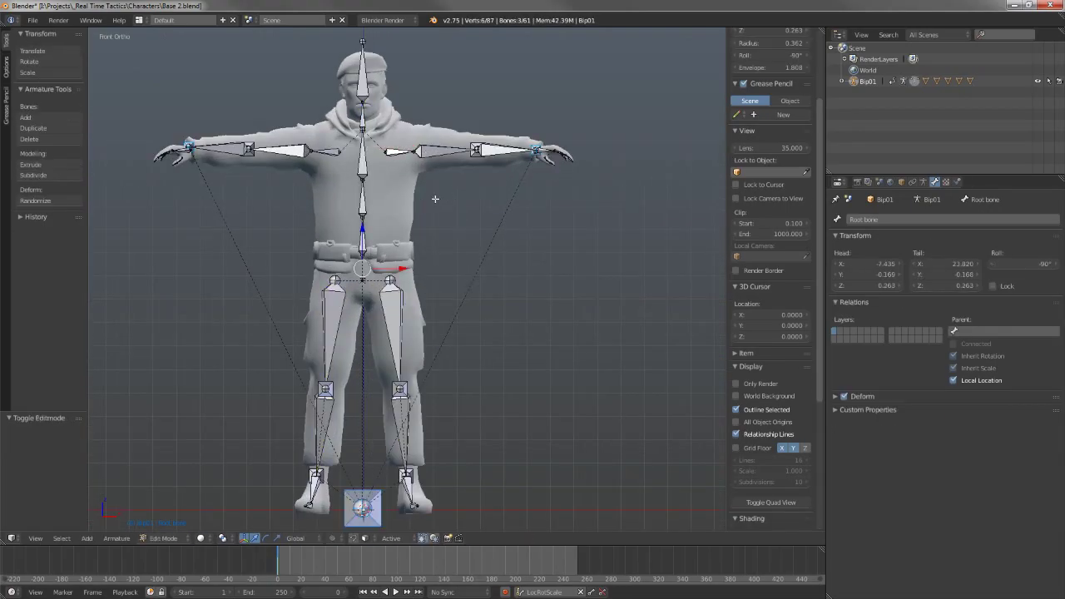
{"action": "right_click", "coordinate": [441, 157]}
{"action": "middle_click_drag", "start_coordinate": [443, 160], "coordinate": [425, 216]}
{"action": "key", "text": "ctrl+Tab"}
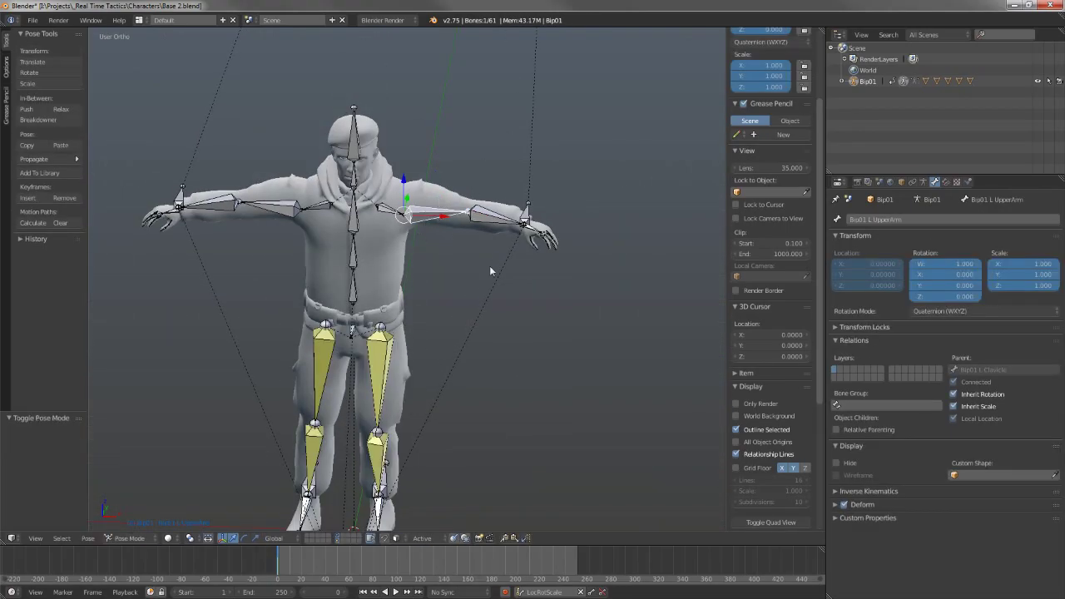
- Add an Inverse Kinematics bone constraint to the left upper arm with Bip01 as its target
{"action": "middle_click_drag", "start_coordinate": [489, 270], "coordinate": [491, 324]}
{"action": "scroll", "coordinate": [576, 293], "scroll_direction": "up", "scroll_amount": 2}
{"action": "scroll", "coordinate": [395, 430], "scroll_direction": "down", "scroll_amount": 1}
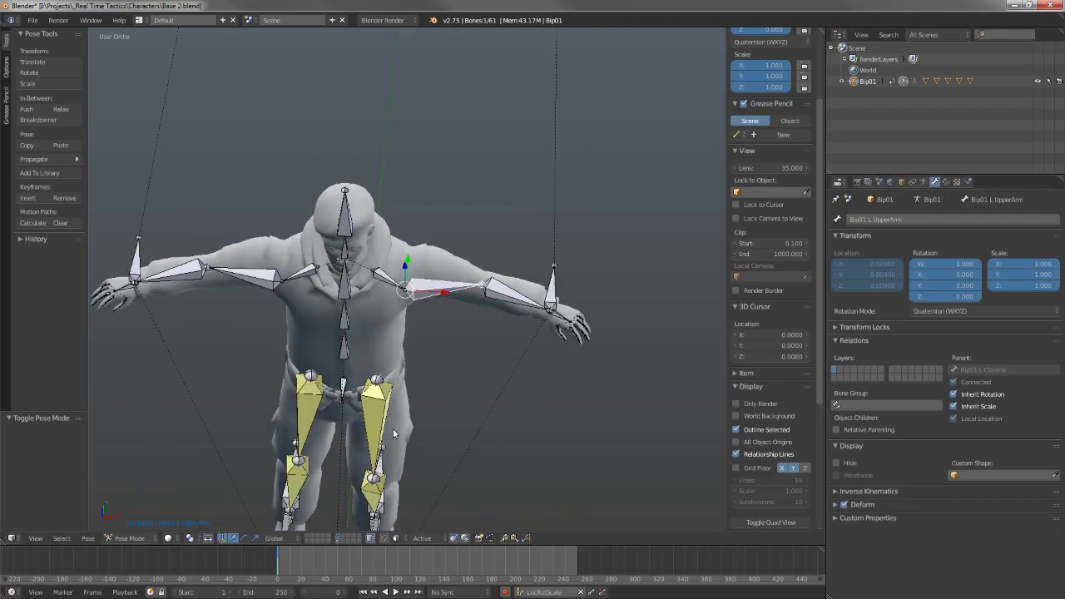
{"action": "middle_click_drag", "start_coordinate": [395, 432], "coordinate": [342, 443]}
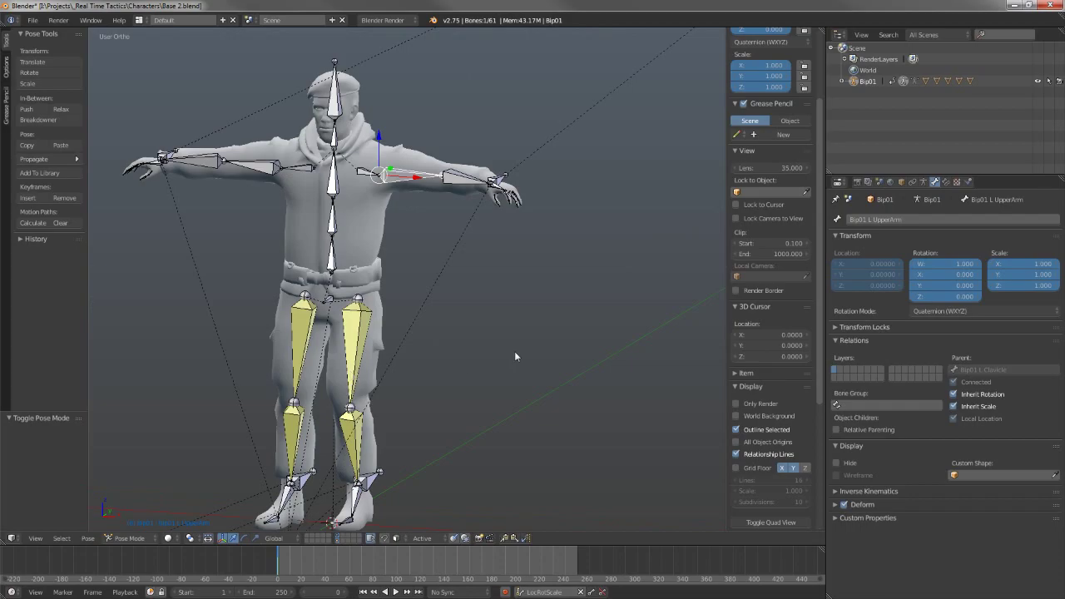
{"action": "left_click", "coordinate": [923, 182]}
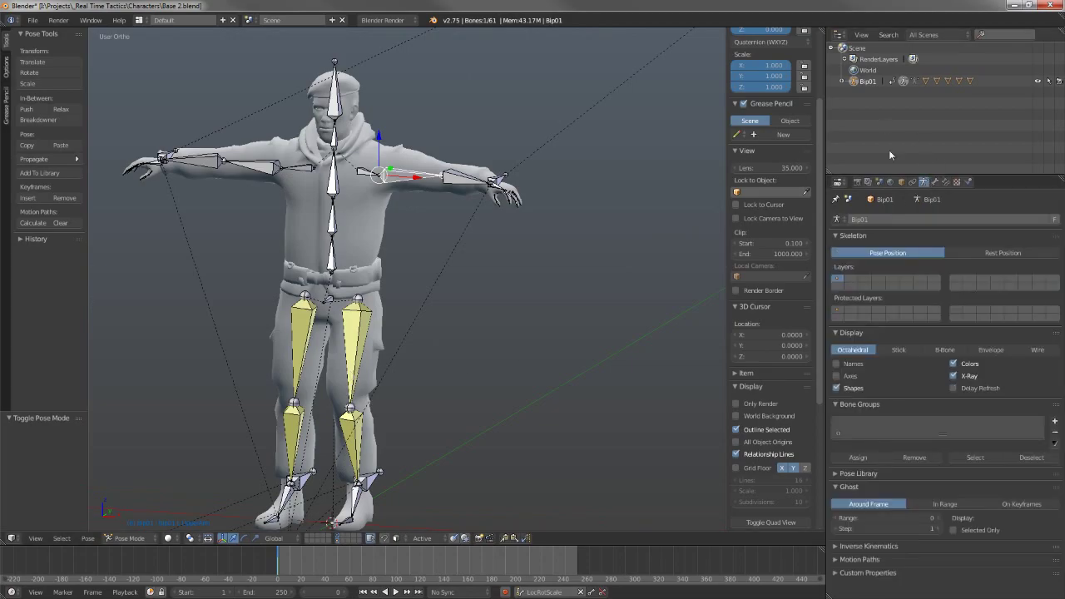
{"action": "left_click", "coordinate": [945, 181]}
{"action": "left_click", "coordinate": [950, 219]}
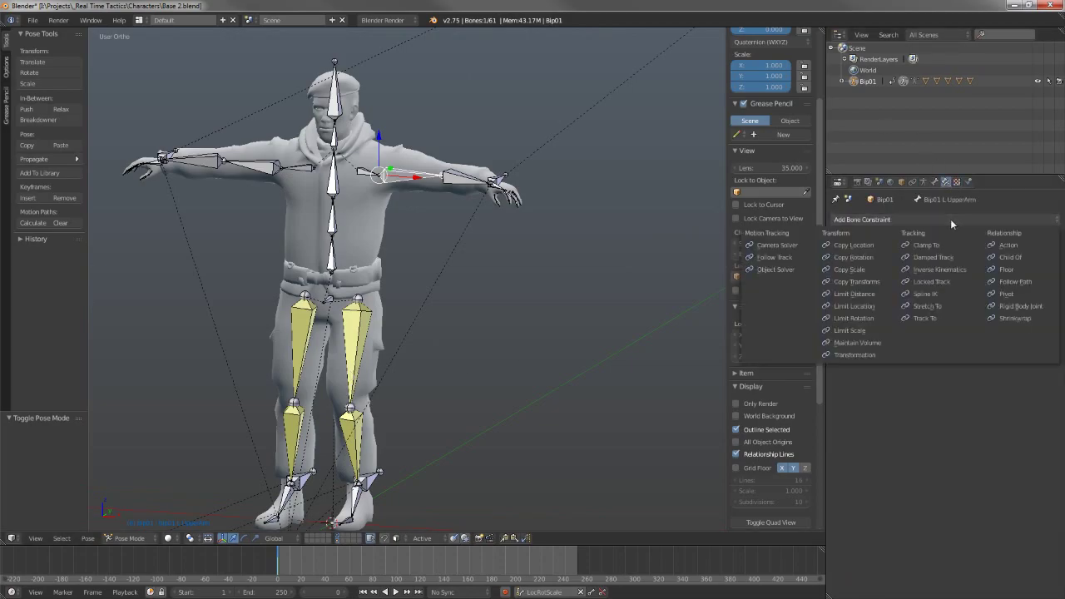
{"action": "left_click", "coordinate": [957, 269]}
{"action": "left_click", "coordinate": [942, 261]}
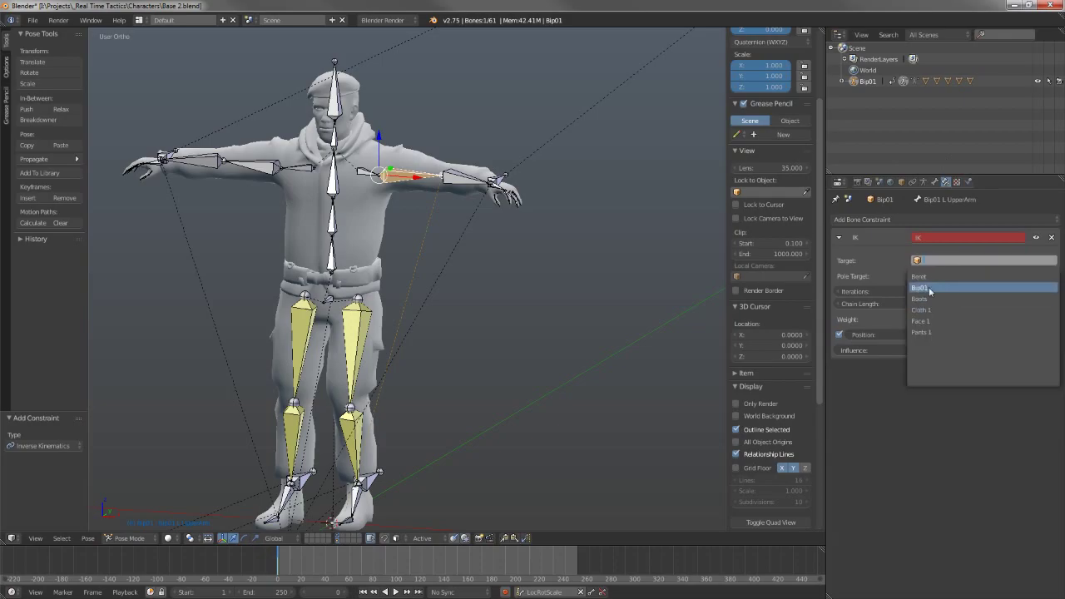
{"action": "left_click", "coordinate": [930, 288]}
- Set the upper arm constraint's target bone to Left Elbow IK and its chain length to 1
{"action": "left_click", "coordinate": [938, 277]}
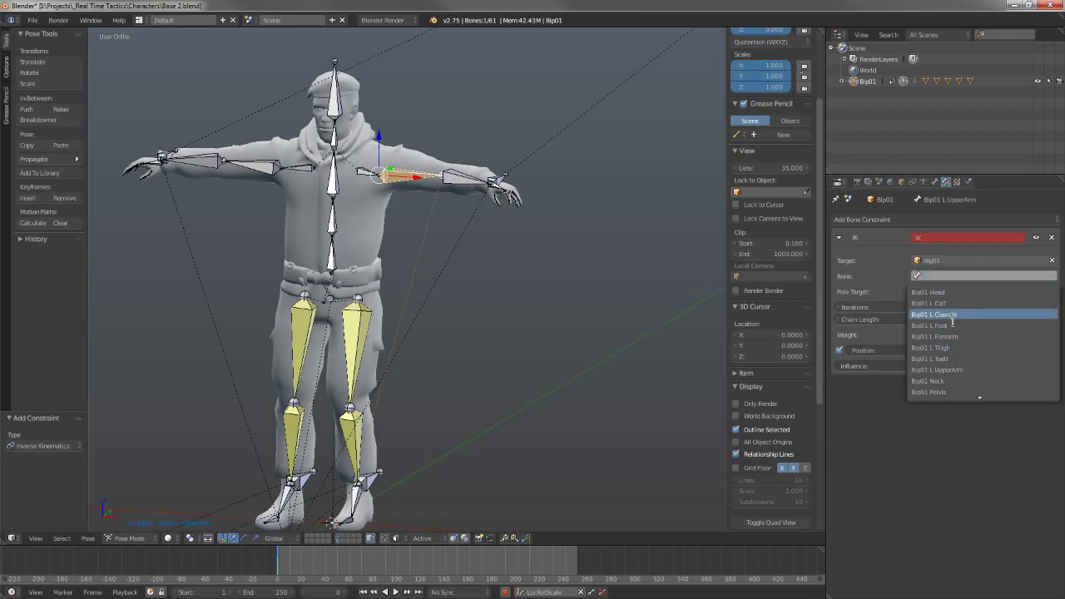
{"action": "type", "text": "left"}
{"action": "key", "text": "Down"}
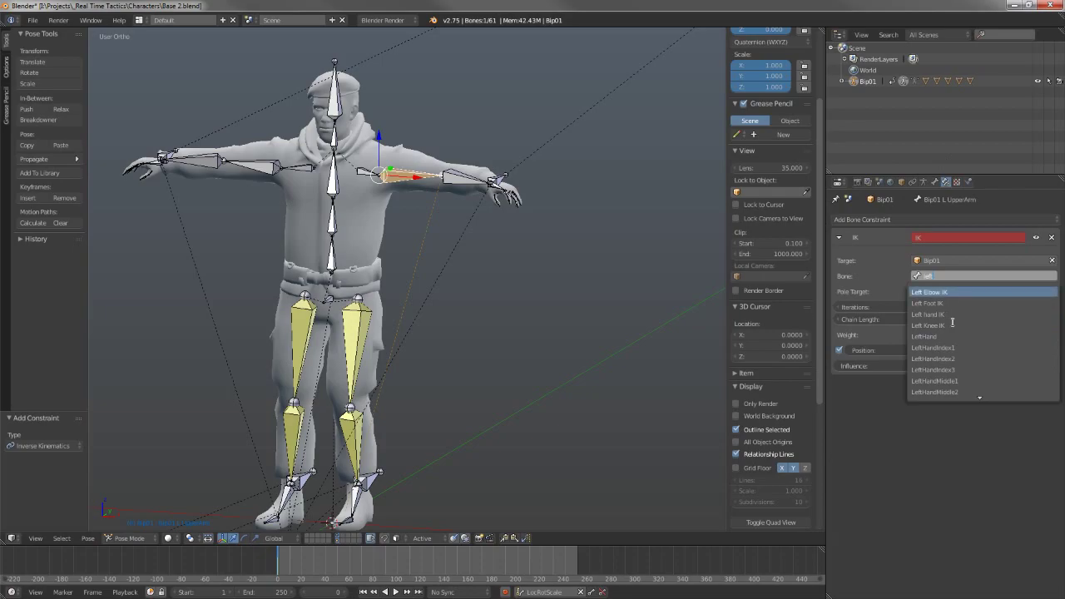
{"action": "key", "text": "Return"}
{"action": "left_click", "coordinate": [937, 319]}
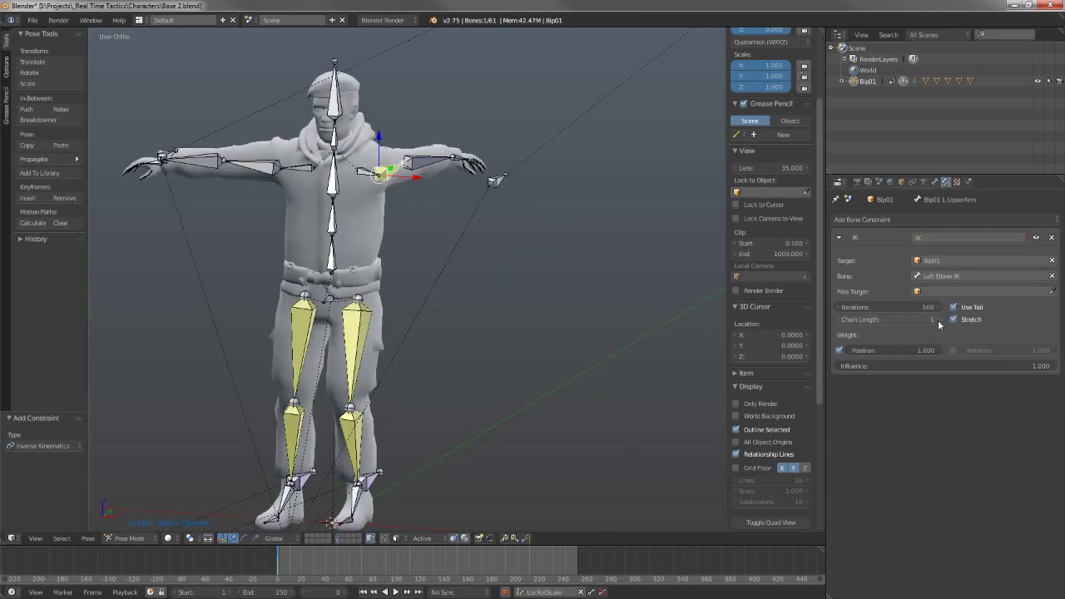
{"action": "left_click", "coordinate": [939, 319]}
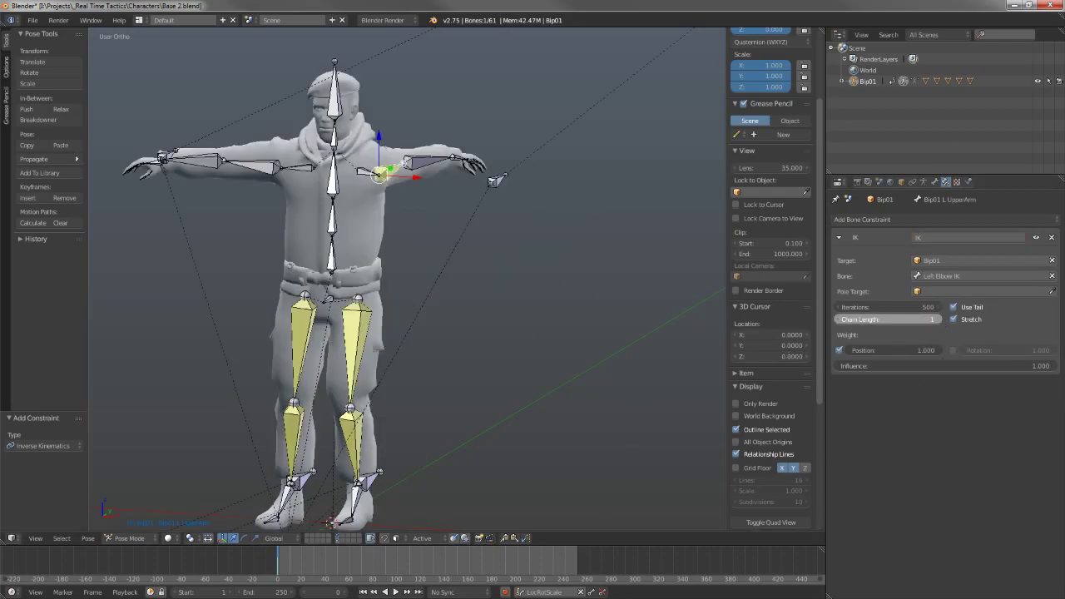
{"action": "left_click", "coordinate": [840, 321]}
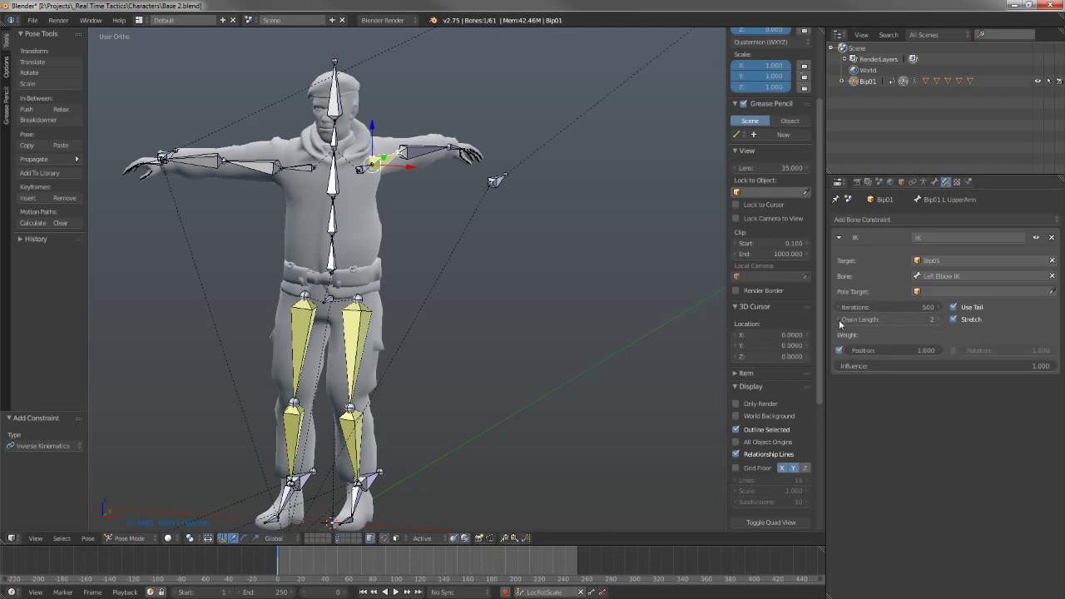
- Add an Inverse Kinematics bone constraint to the left forearm bone with Bip01 as its target
{"action": "middle_click_drag", "start_coordinate": [574, 245], "coordinate": [530, 264]}
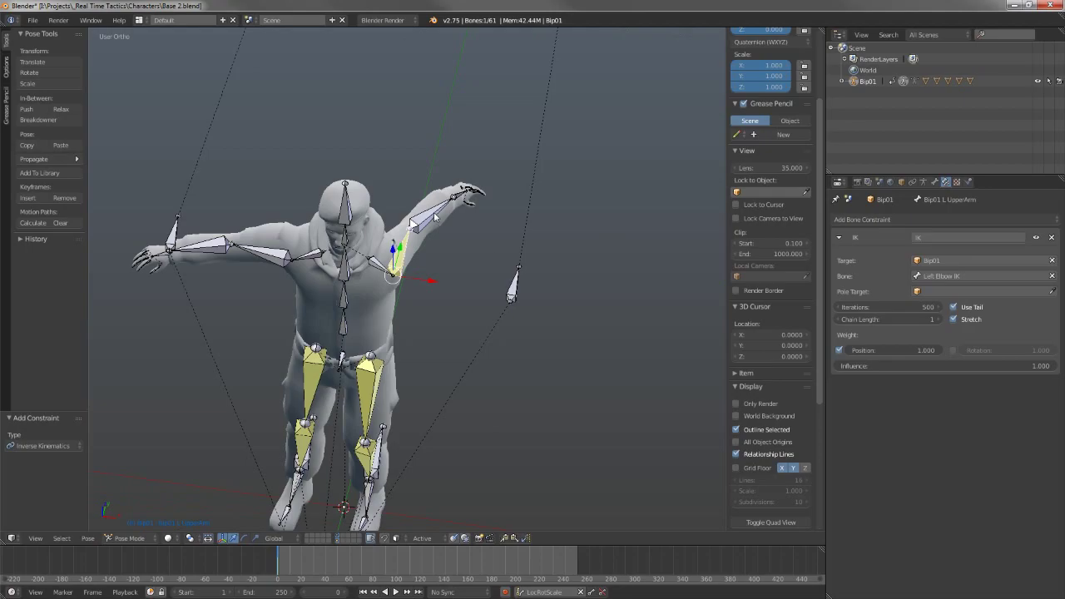
{"action": "right_click", "coordinate": [434, 209]}
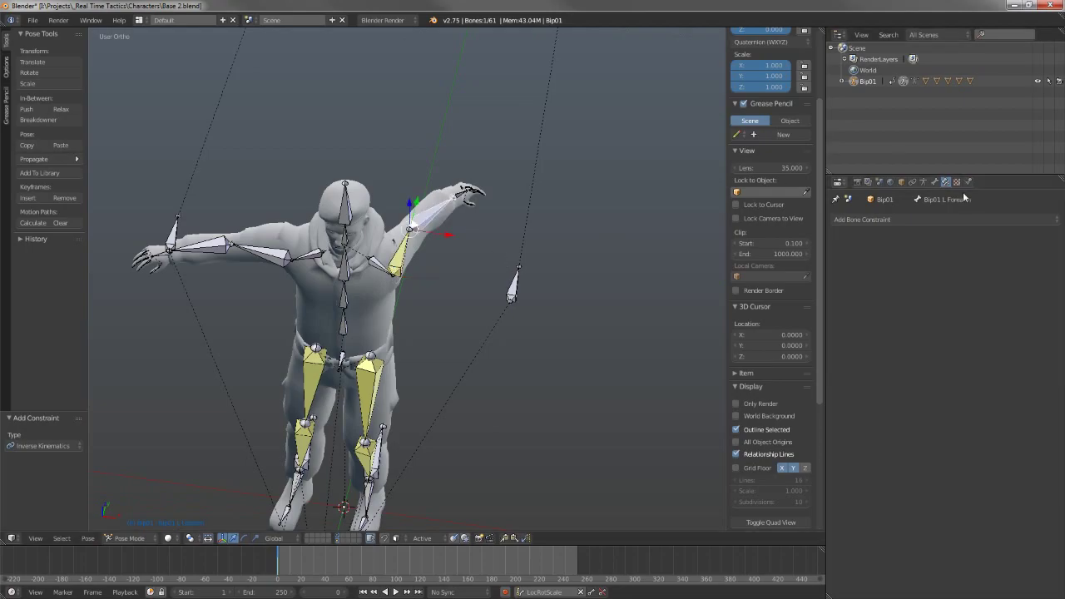
{"action": "left_click", "coordinate": [936, 219]}
{"action": "left_click", "coordinate": [933, 279]}
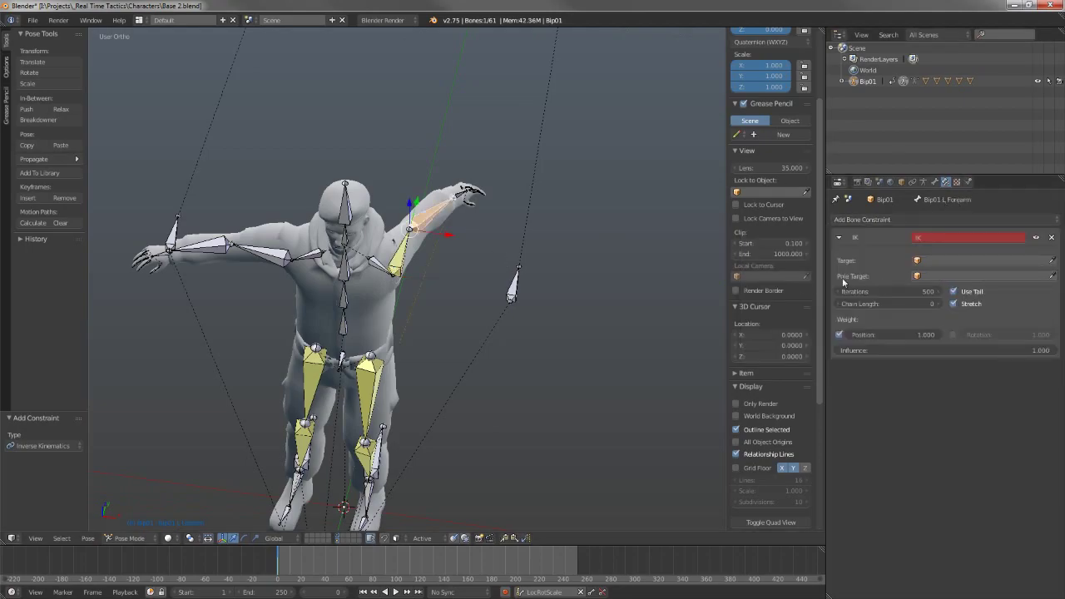
{"action": "left_click", "coordinate": [932, 261]}
{"action": "left_click", "coordinate": [931, 288]}
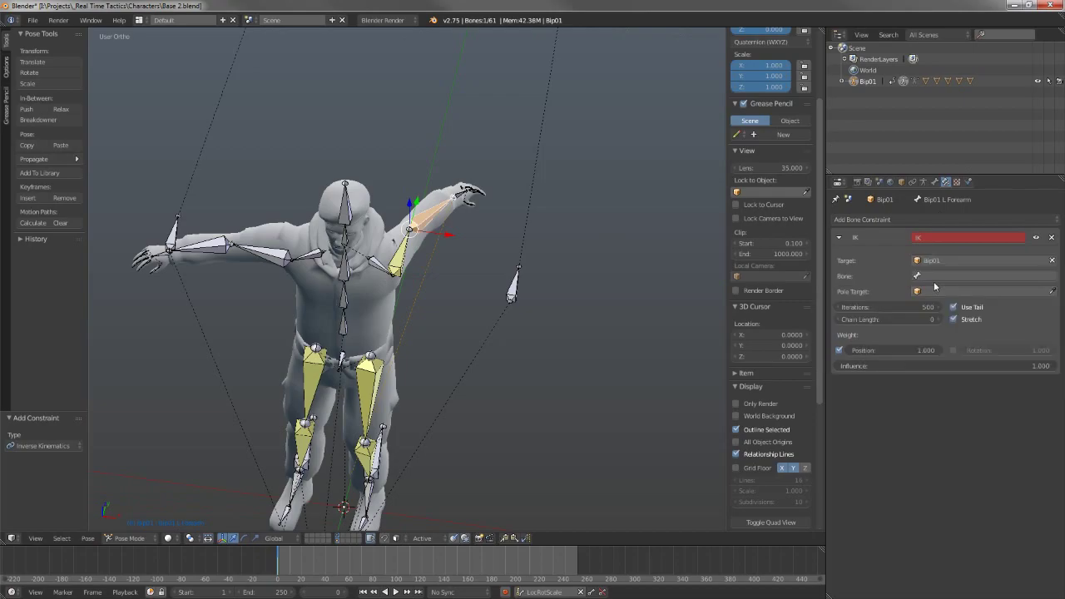
- Set the left forearm constraint's target bone to Left hand IK and its chain length to 2
{"action": "left_click", "coordinate": [935, 276]}
{"action": "scroll", "coordinate": [948, 316], "scroll_direction": "down", "scroll_amount": 3}
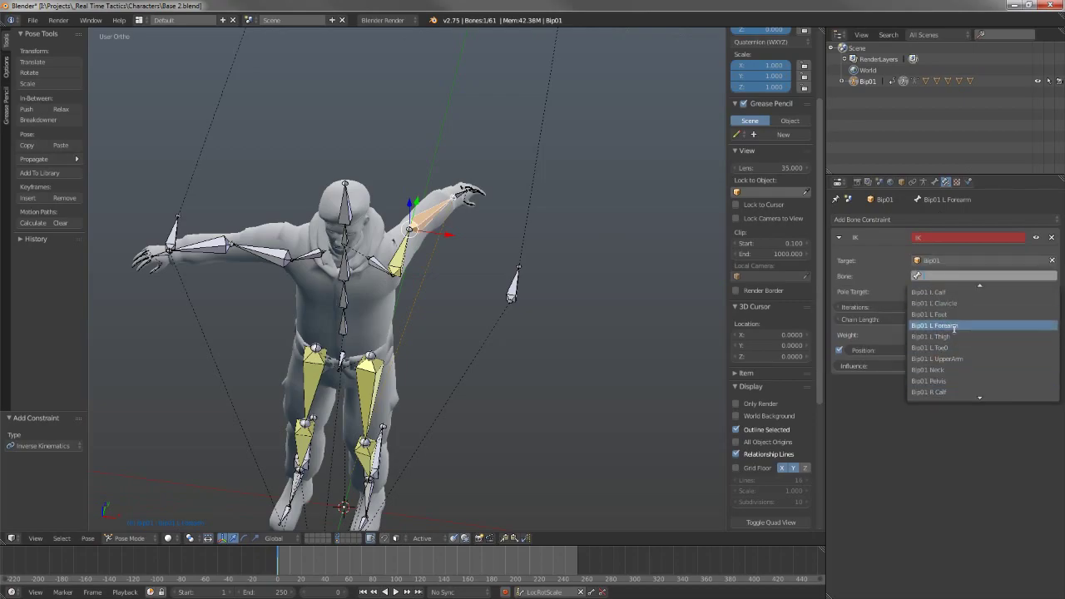
{"action": "scroll", "coordinate": [954, 330], "scroll_direction": "down", "scroll_amount": 11}
{"action": "scroll", "coordinate": [954, 330], "scroll_direction": "up", "scroll_amount": 17}
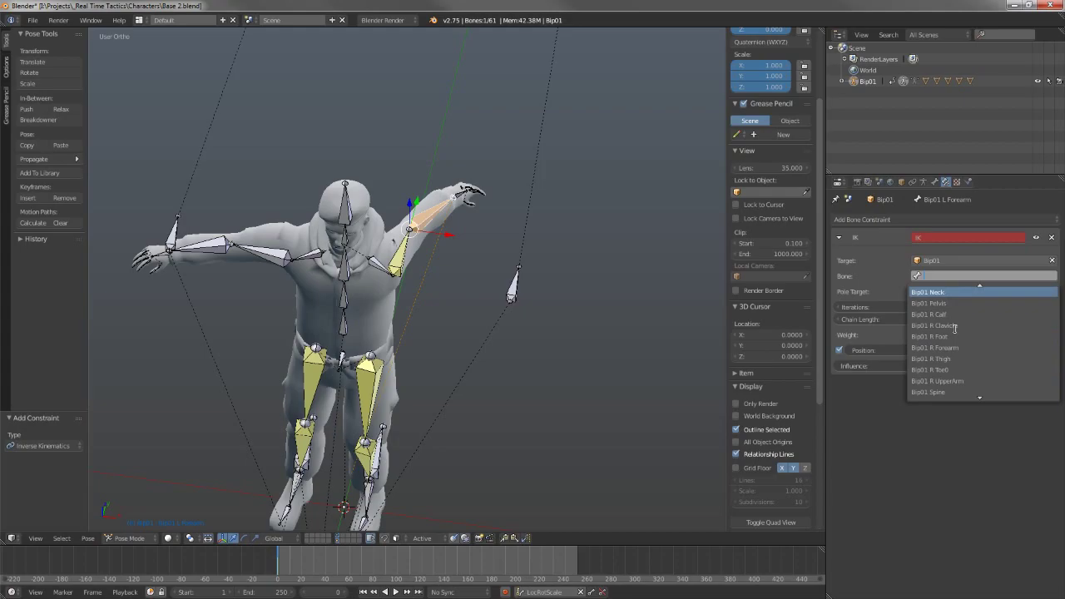
{"action": "type", "text": "left"}
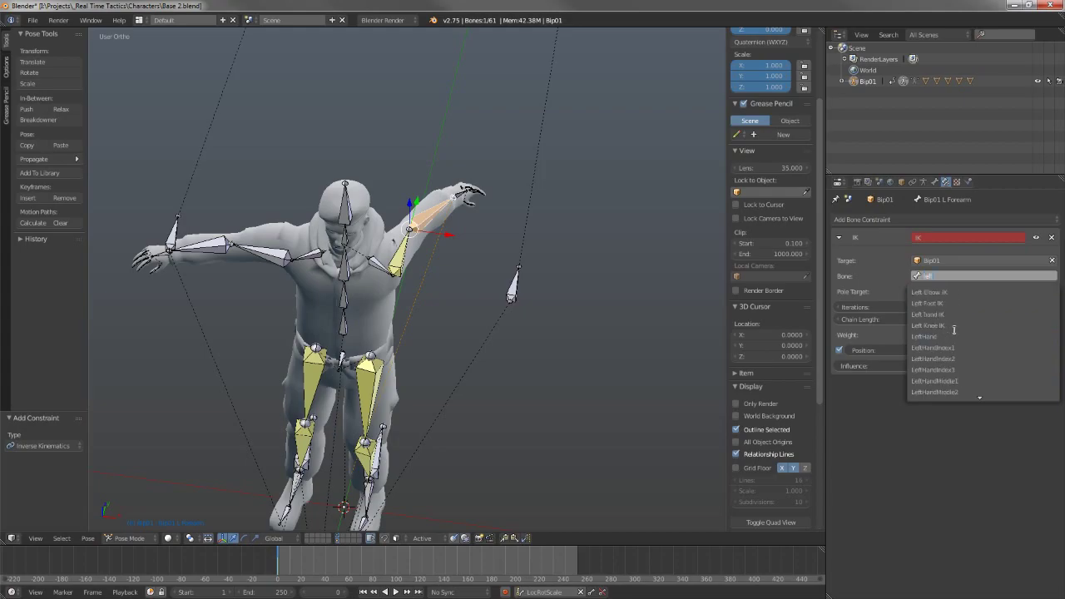
{"action": "key", "text": "Down"}
{"action": "key", "text": "Down"}
{"action": "key", "text": "Return"}
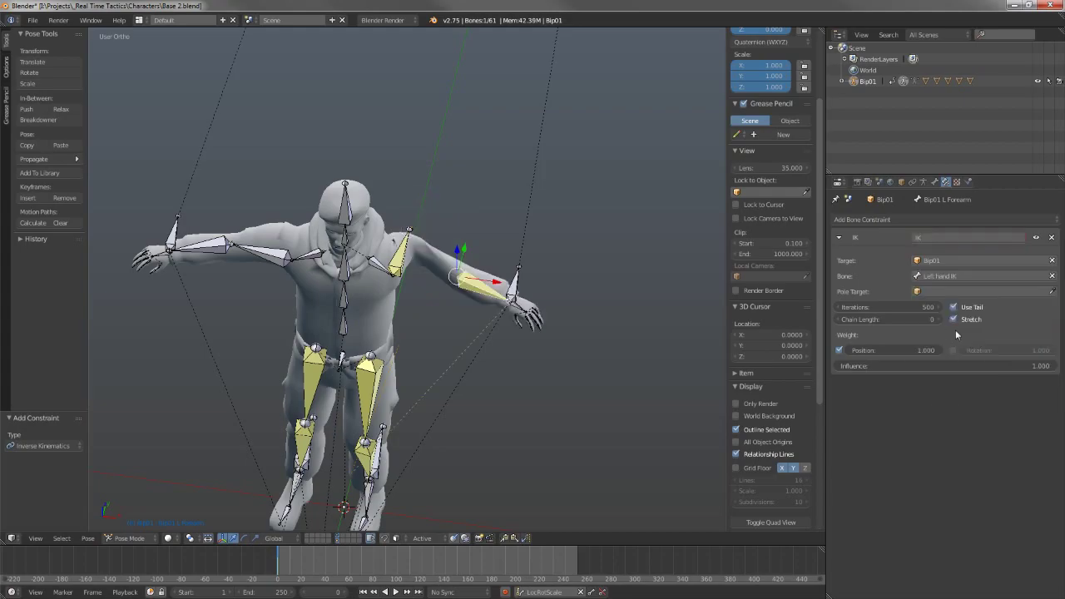
{"action": "left_click", "coordinate": [939, 320]}
{"action": "left_click", "coordinate": [938, 320]}
- Add an Inverse Kinematics bone constraint to the right upper arm bone with Bip01 as its target
{"action": "middle_click_drag", "start_coordinate": [302, 267], "coordinate": [473, 263], "text": "shift"}
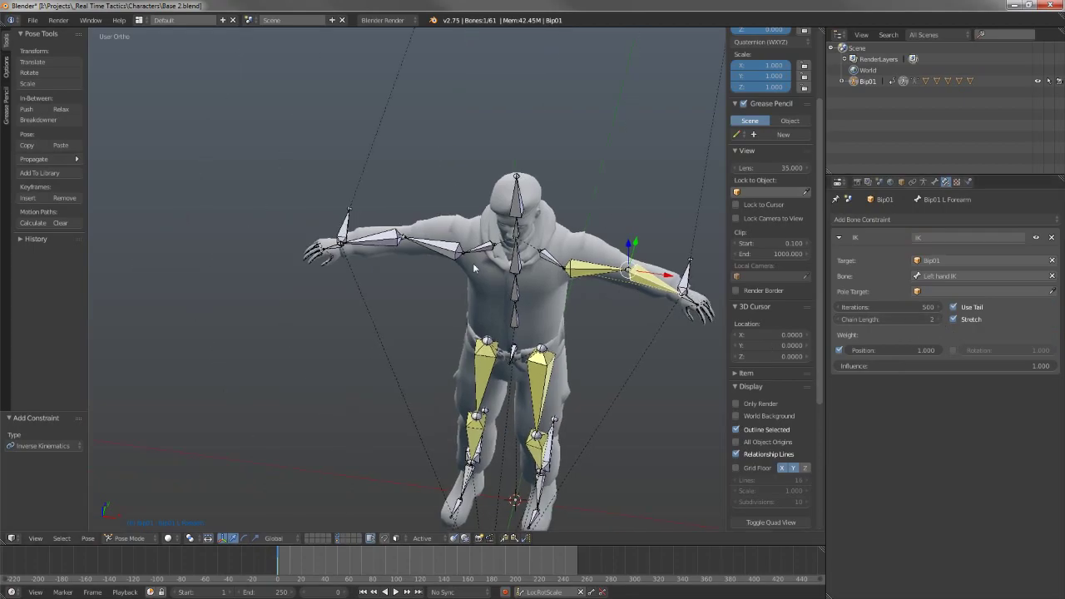
{"action": "right_click", "coordinate": [429, 242]}
{"action": "left_click", "coordinate": [865, 220]}
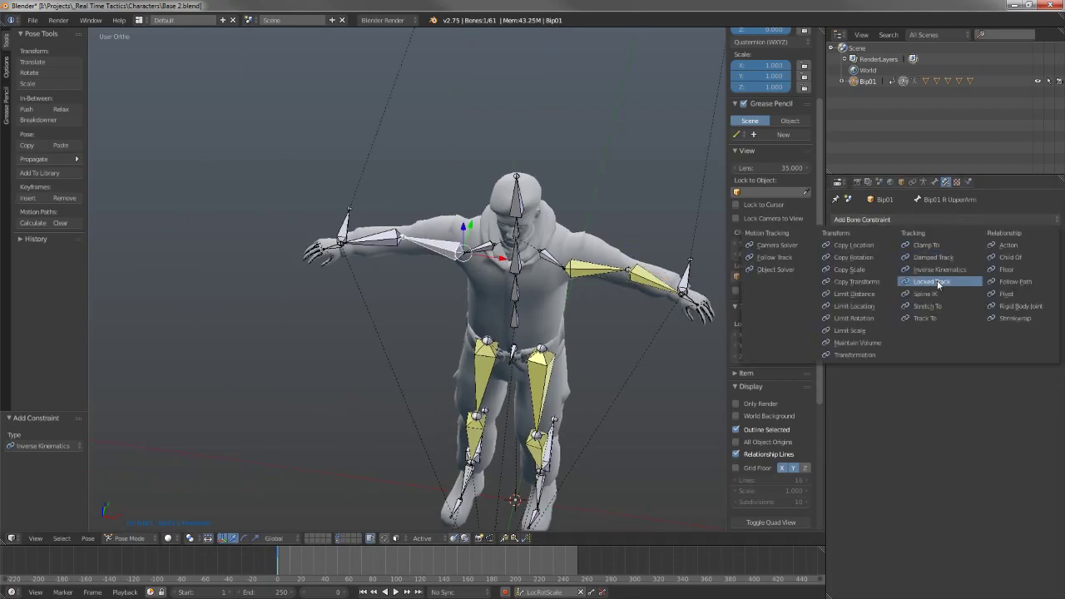
{"action": "left_click", "coordinate": [938, 269]}
{"action": "left_click", "coordinate": [935, 259]}
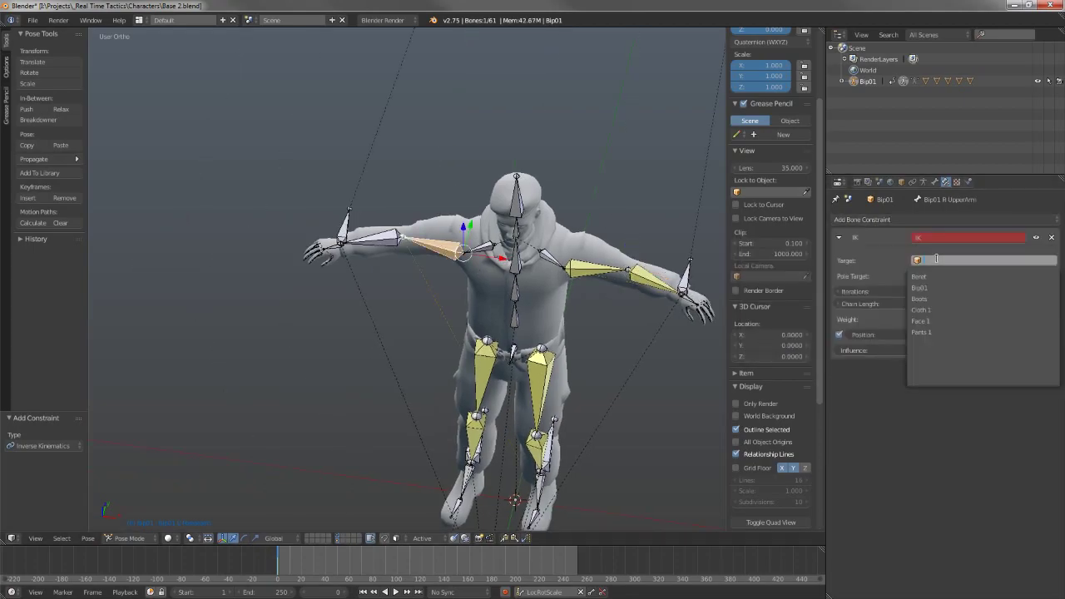
{"action": "left_click", "coordinate": [936, 287]}
- Set the right upper arm constraint's target bone to Right Elbow IK and its chain length to 1
{"action": "left_click", "coordinate": [931, 276]}
{"action": "type", "text": "ri"}
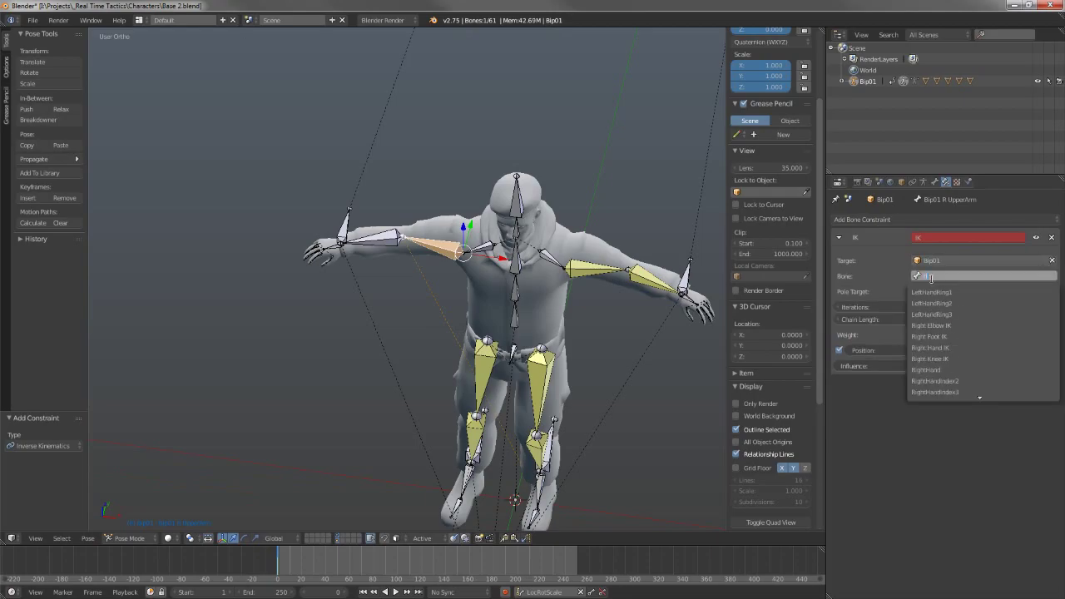
{"action": "type", "text": "ght"}
{"action": "key", "text": "Down"}
{"action": "key", "text": "Down"}
{"action": "key", "text": "Down"}
{"action": "key", "text": "Down"}
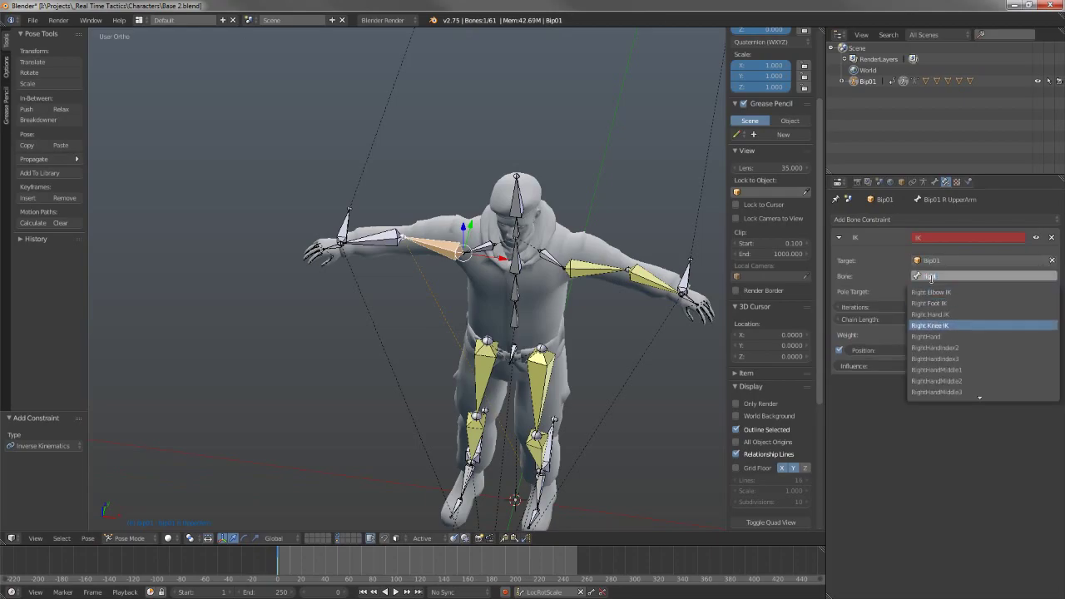
{"action": "key", "text": "BackSpace"}
{"action": "key", "text": "BackSpace"}
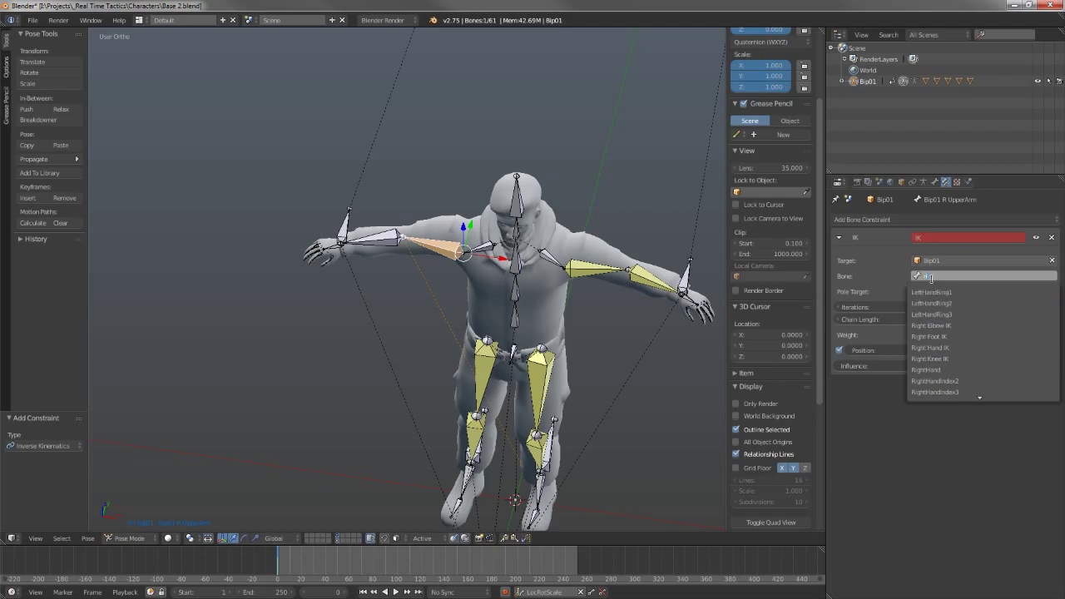
{"action": "type", "text": "gh"}
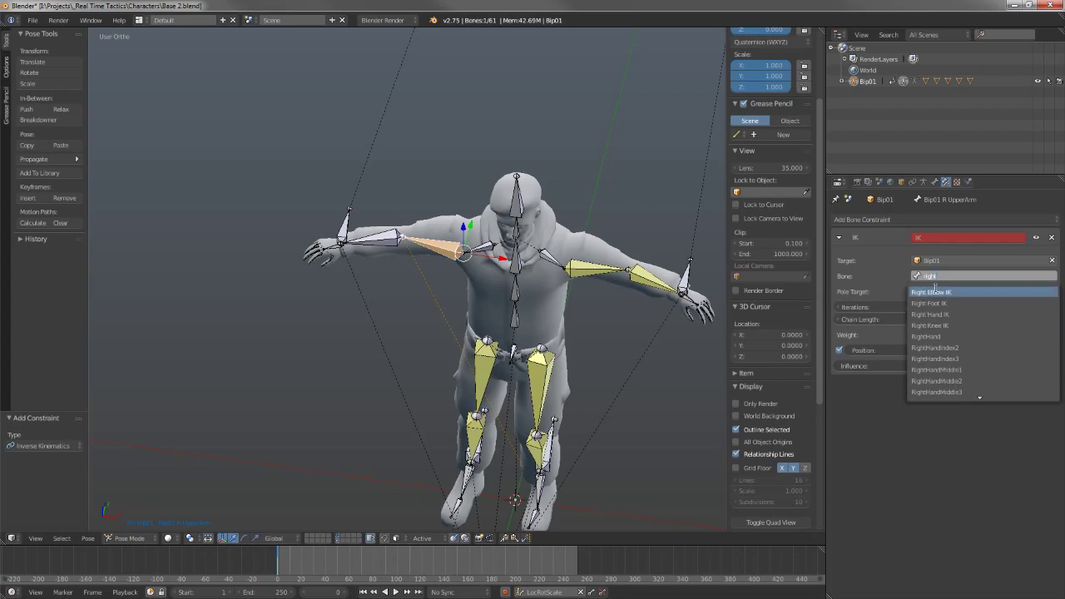
{"action": "left_click", "coordinate": [931, 292]}
{"action": "left_click", "coordinate": [940, 322]}
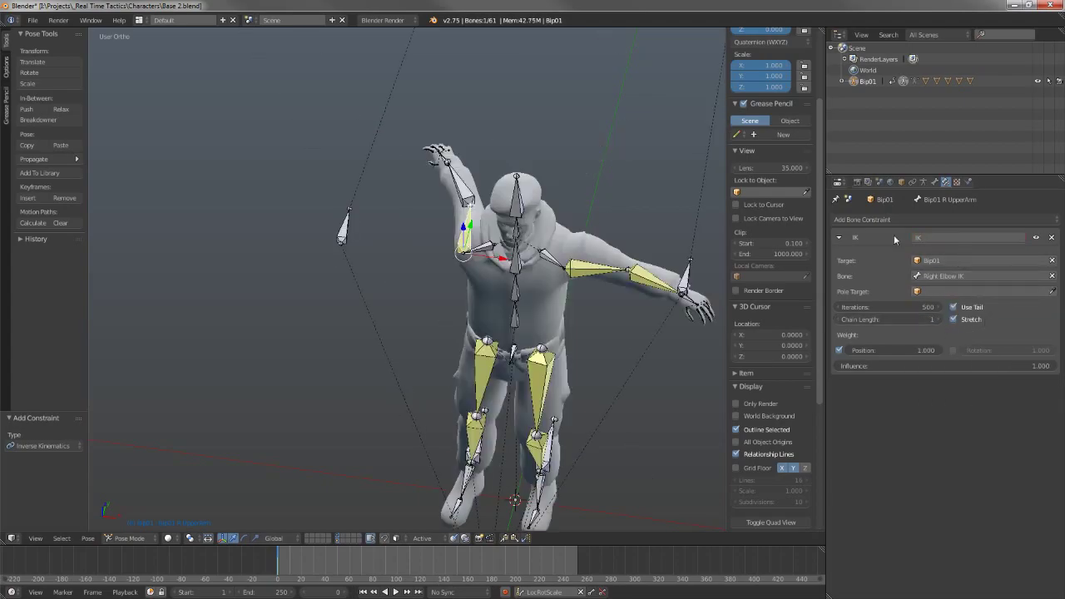
- Add an Inverse Kinematics bone constraint to the right forearm bone with Bip01 as its target
{"action": "right_click", "coordinate": [449, 176]}
{"action": "left_click", "coordinate": [918, 219]}
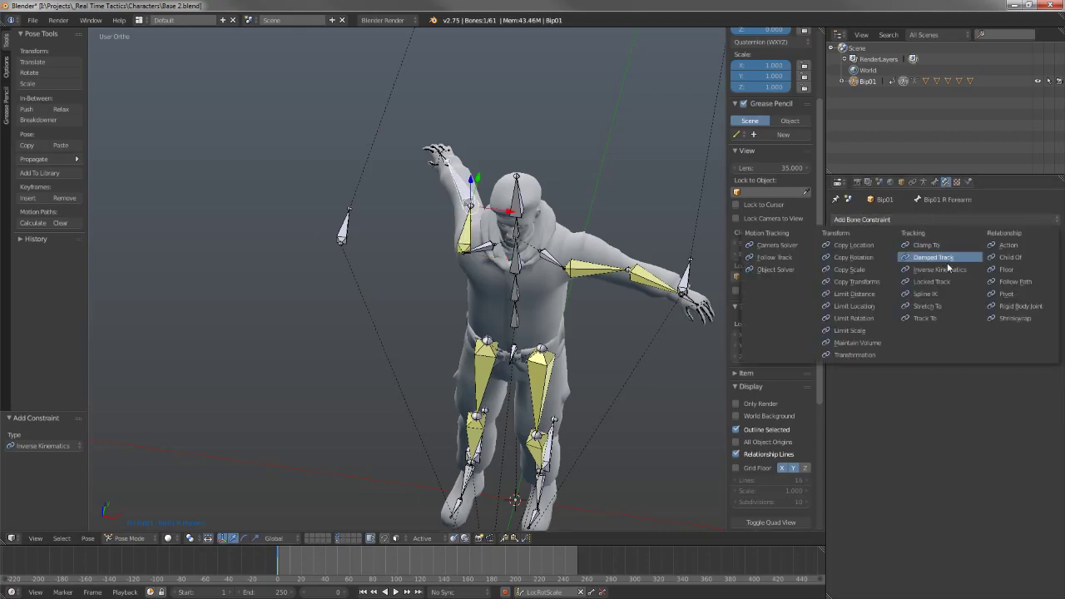
{"action": "left_click", "coordinate": [932, 245]}
{"action": "left_click", "coordinate": [934, 261]}
{"action": "left_click", "coordinate": [923, 287]}
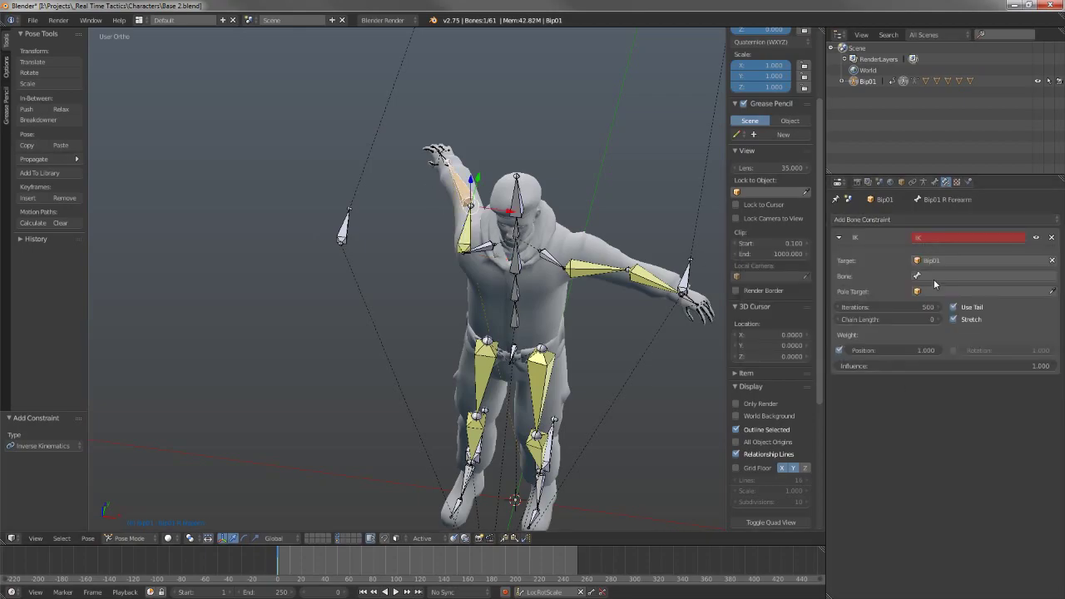
- Set the right forearm constraint's target bone to Right Hand IK and its chain length to 2
{"action": "left_click", "coordinate": [937, 277]}
{"action": "type", "text": "Right"}
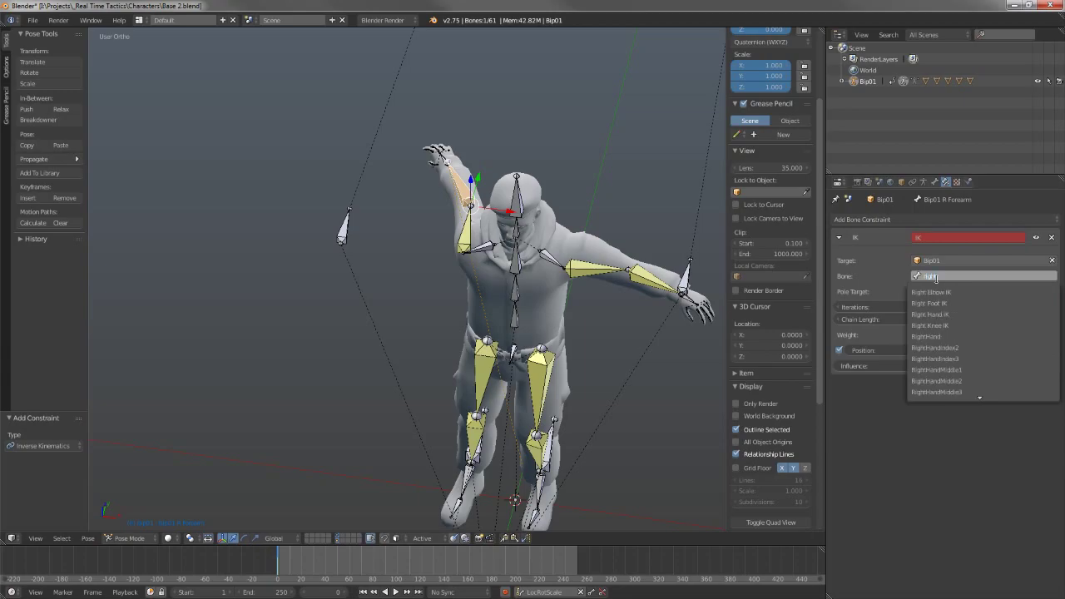
{"action": "key", "text": "Down"}
{"action": "key", "text": "Down"}
{"action": "key", "text": "Return"}
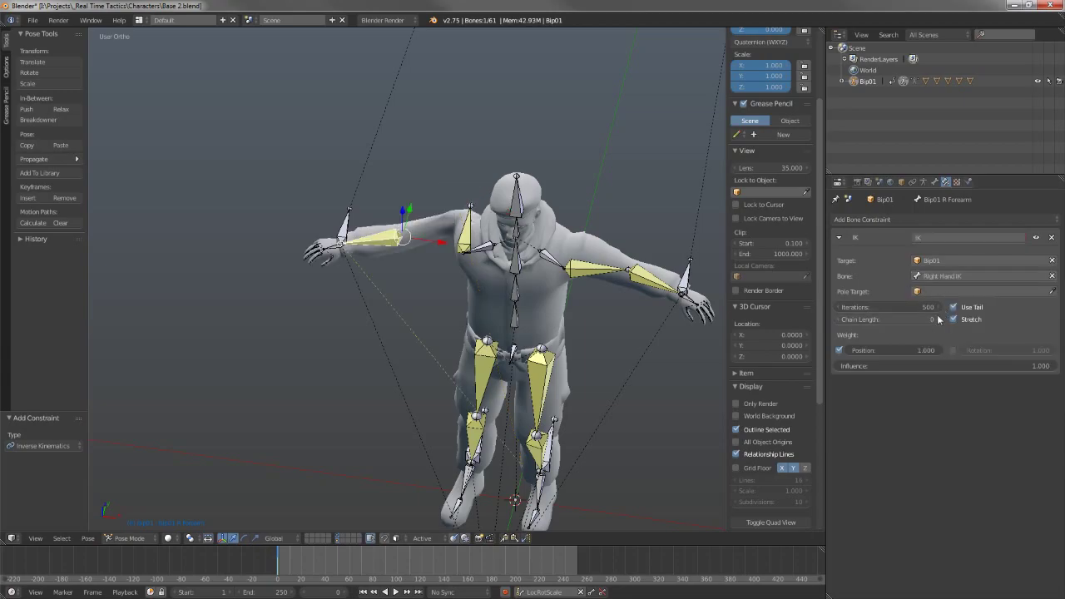
{"action": "left_click", "coordinate": [938, 319]}
{"action": "left_click", "coordinate": [938, 320]}
- Test the right arm by moving the Right Hand IK bone about 0.29 toward the body along X
{"action": "scroll", "coordinate": [599, 253], "scroll_direction": "down", "scroll_amount": 2}
{"action": "scroll", "coordinate": [541, 253], "scroll_direction": "up", "scroll_amount": 2}
{"action": "scroll", "coordinate": [432, 230], "scroll_direction": "down", "scroll_amount": 3}
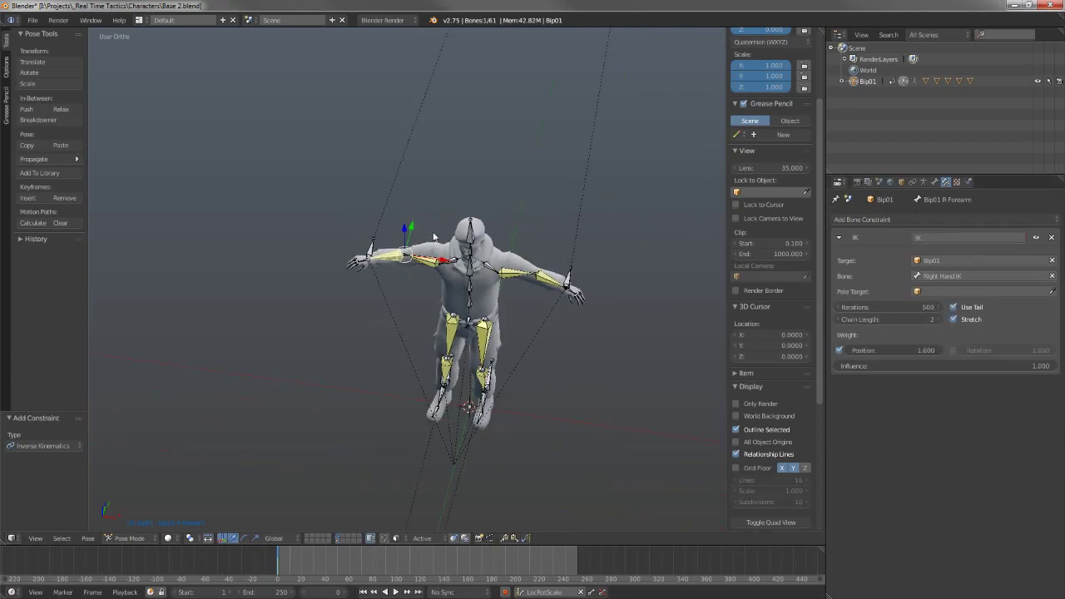
{"action": "middle_click_drag", "start_coordinate": [443, 228], "coordinate": [392, 198]}
{"action": "right_click", "coordinate": [385, 215]}
{"action": "key", "text": "g"}
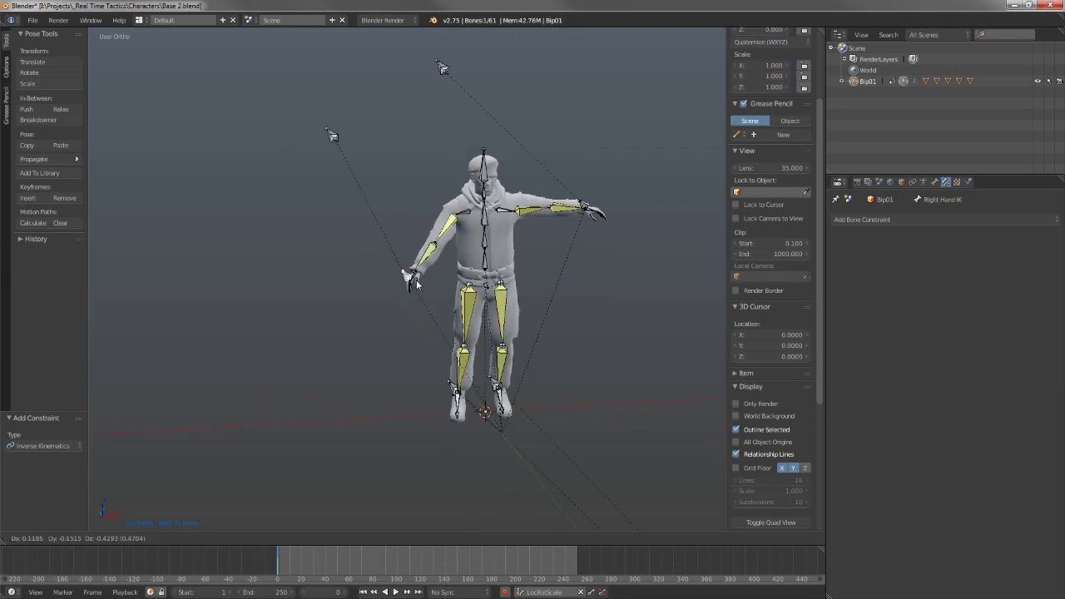
{"action": "left_click", "coordinate": [452, 220]}
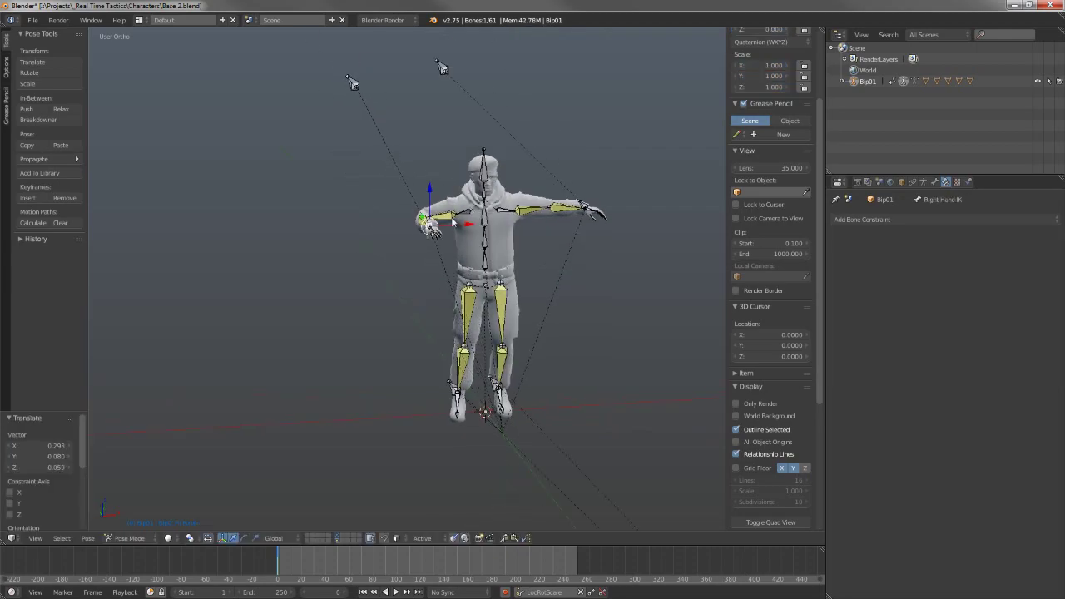
- Lower the pelvis bone about 0.17 and move the Left hand IK bone about 0.33 down and 0.25 inward
{"action": "key", "text": "ctrl+z"}
{"action": "key", "text": "ctrl+z"}
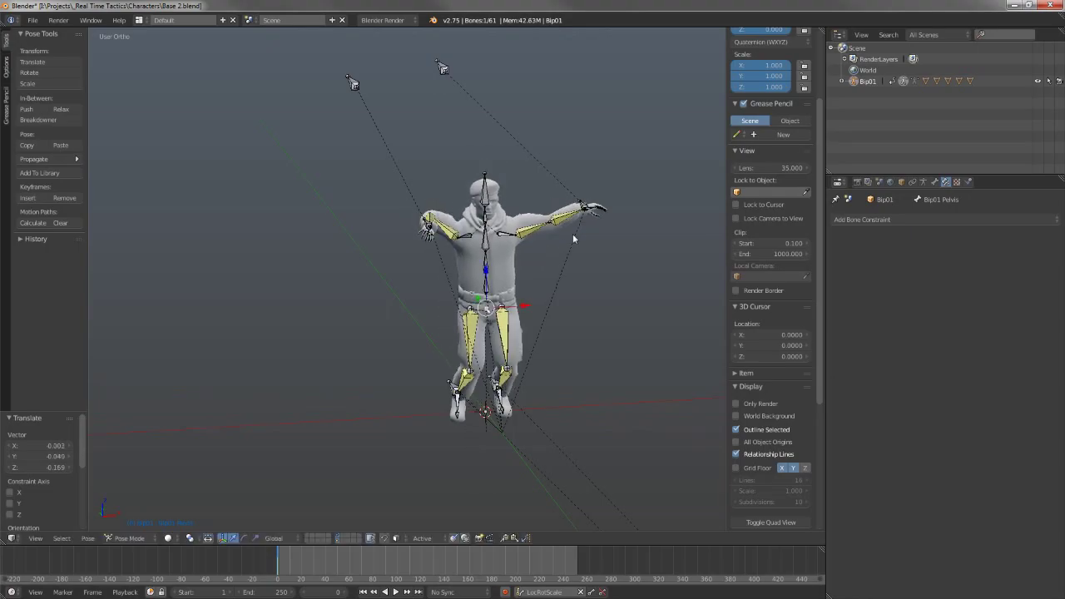
{"action": "key", "text": "g"}
{"action": "left_click", "coordinate": [587, 257]}
- Rotate the right clavicle bone about 14° to raise the right shoulder
{"action": "scroll", "coordinate": [582, 246], "scroll_direction": "up", "scroll_amount": 4}
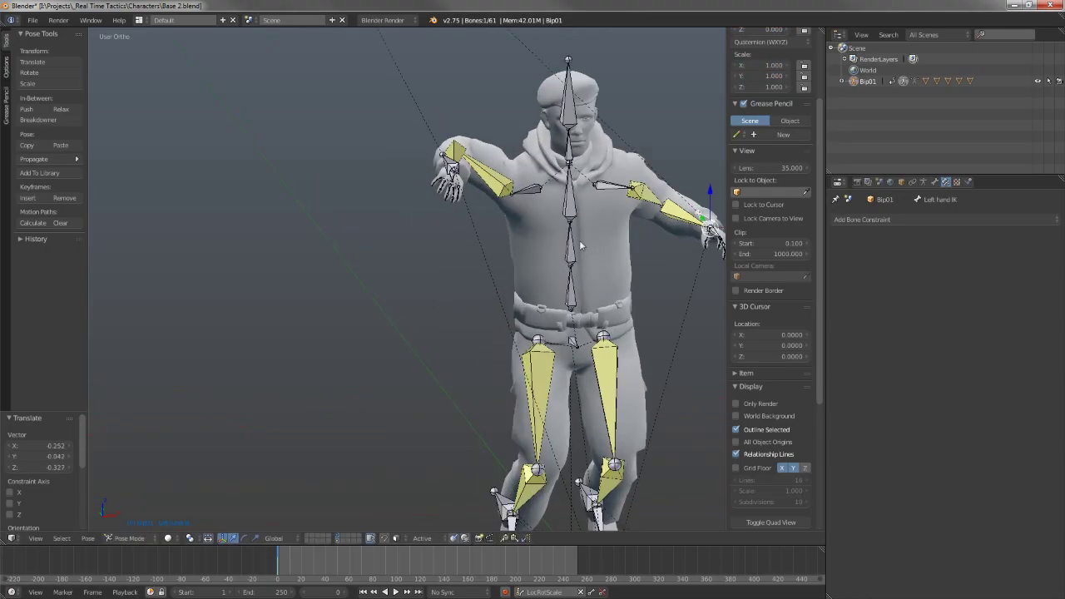
{"action": "middle_click_drag", "start_coordinate": [581, 246], "coordinate": [554, 263]}
{"action": "middle_click_drag", "start_coordinate": [481, 246], "coordinate": [503, 240]}
{"action": "key", "text": "KP_3"}
{"action": "scroll", "coordinate": [637, 245], "scroll_direction": "up", "scroll_amount": 4}
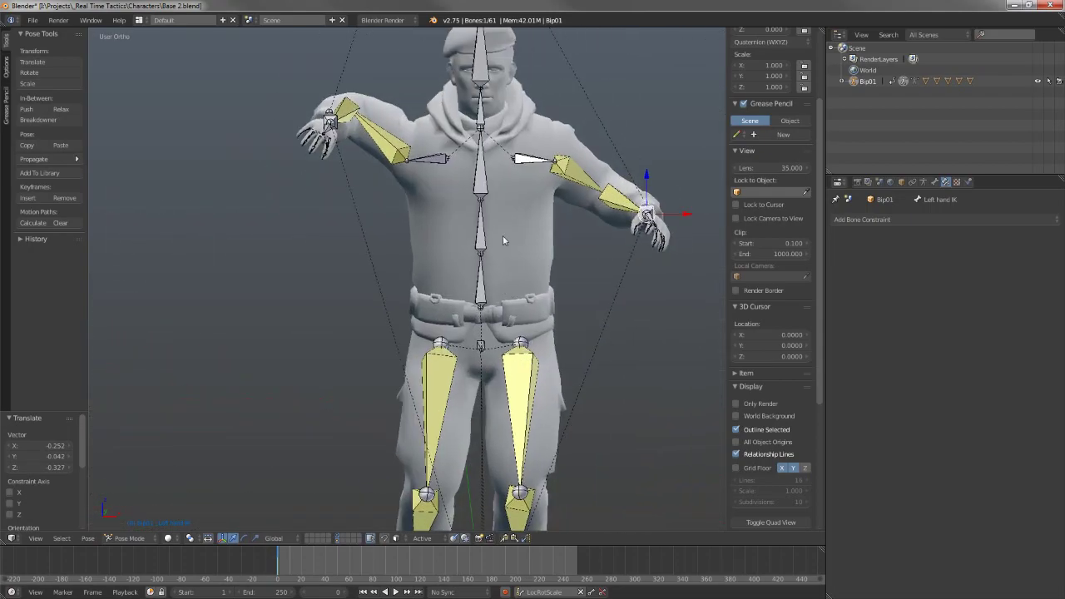
{"action": "right_click", "coordinate": [431, 163]}
{"action": "key", "text": "r"}
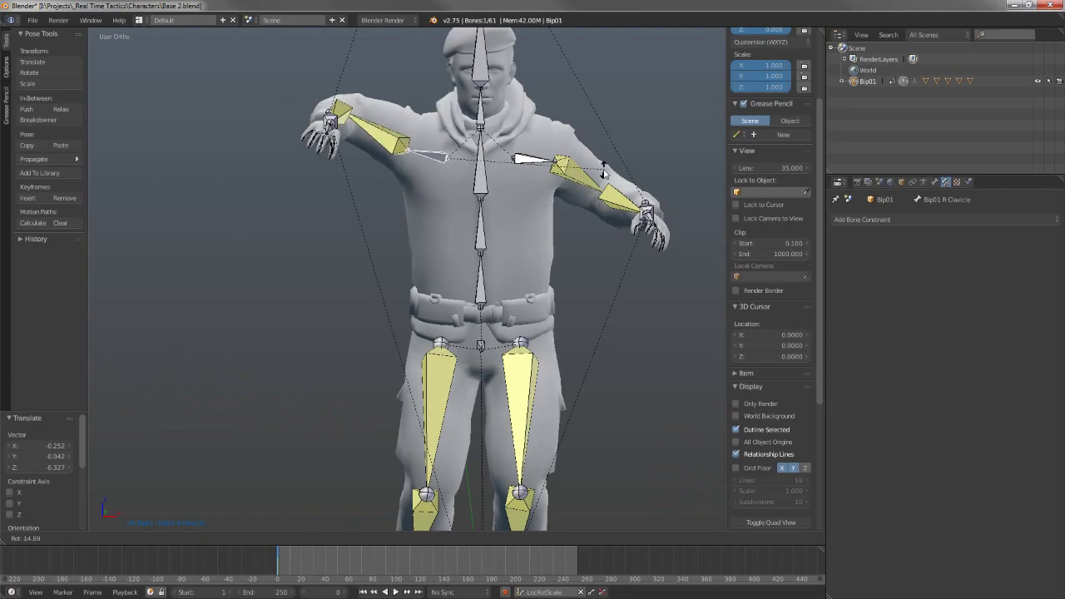
{"action": "left_click", "coordinate": [603, 172]}
- Rotate the left clavicle bone about 9° to adjust the left shoulder
{"action": "scroll", "coordinate": [543, 202], "scroll_direction": "up", "scroll_amount": 6}
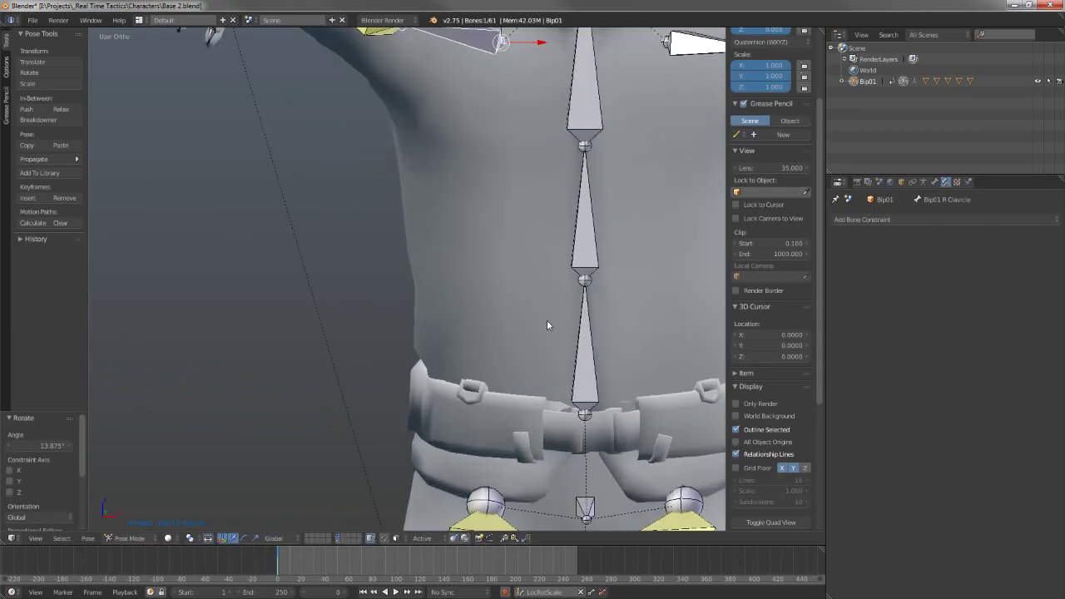
{"action": "scroll", "coordinate": [543, 221], "scroll_direction": "down", "scroll_amount": 6}
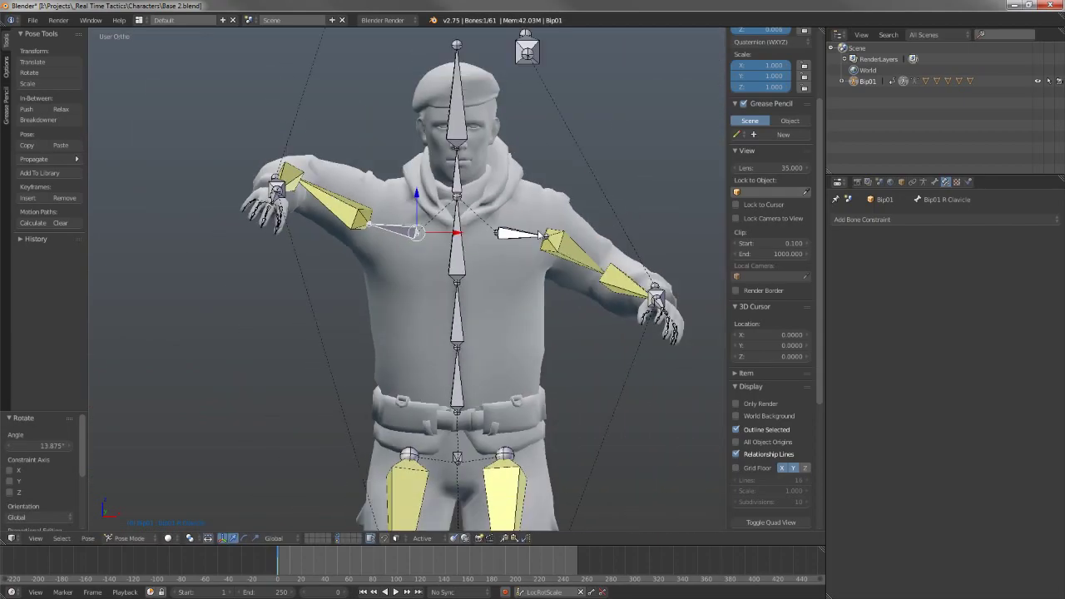
{"action": "right_click", "coordinate": [532, 235]}
{"action": "key", "text": "r"}
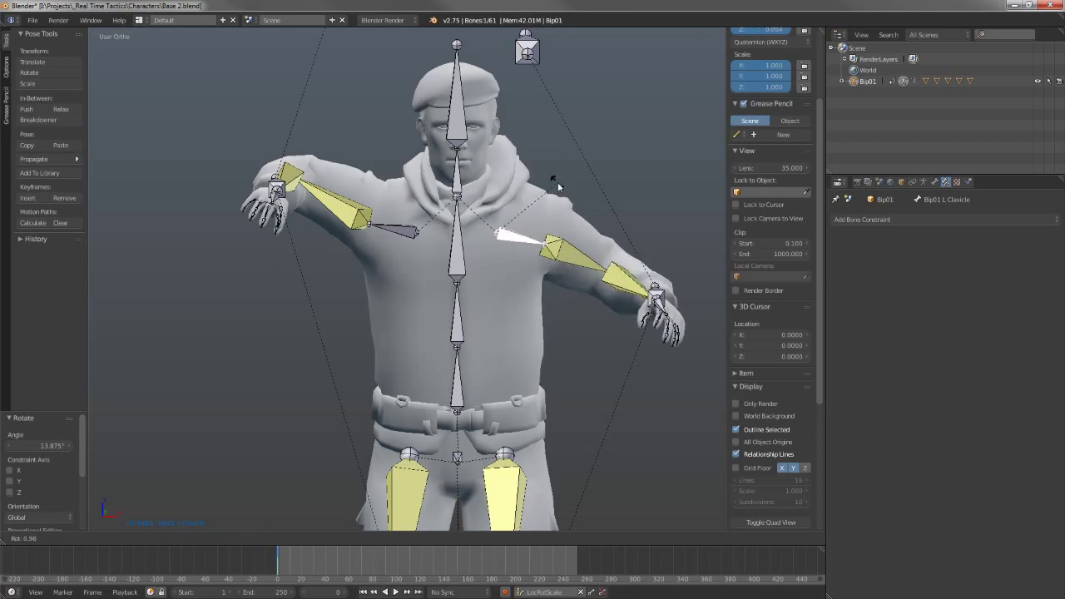
{"action": "left_click", "coordinate": [557, 182]}
{"action": "scroll", "coordinate": [580, 272], "scroll_direction": "down", "scroll_amount": 4}
{"action": "scroll", "coordinate": [400, 258], "scroll_direction": "up", "scroll_amount": 2}
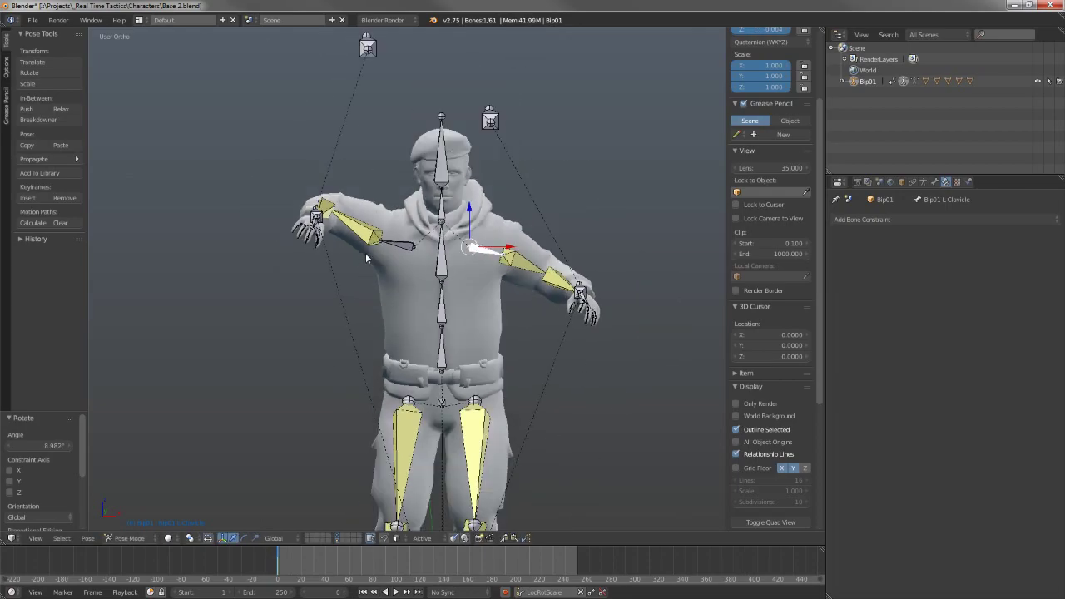
- Move the Right Hand IK bone about 0.18 forward, extending the right arm in front of the character
{"action": "middle_click_drag", "start_coordinate": [491, 252], "coordinate": [438, 294]}
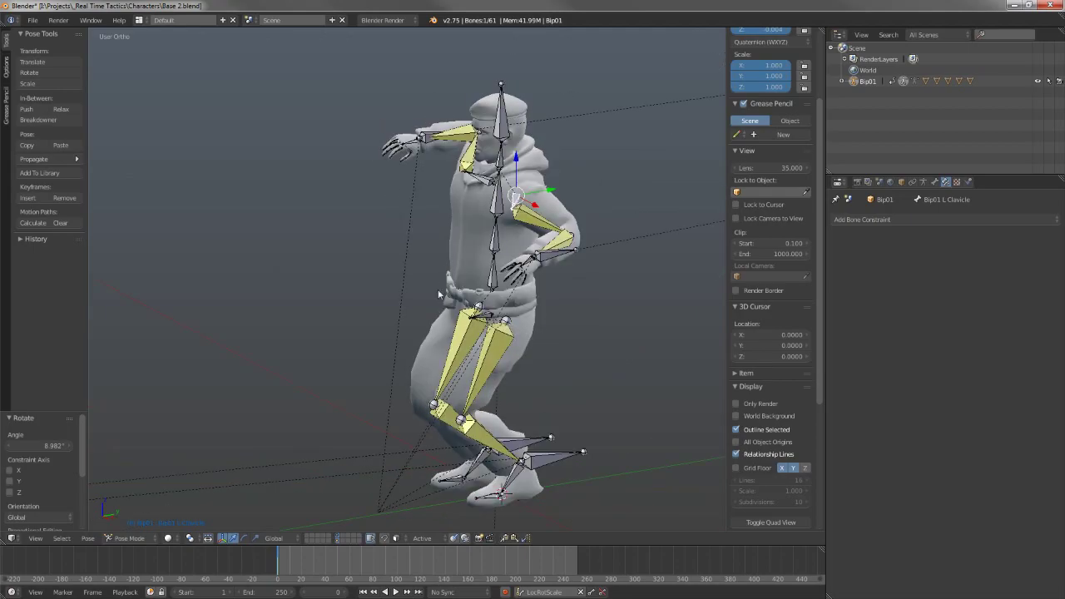
{"action": "middle_click_drag", "start_coordinate": [462, 199], "coordinate": [486, 245]}
{"action": "right_click", "coordinate": [459, 240]}
{"action": "key", "text": "g"}
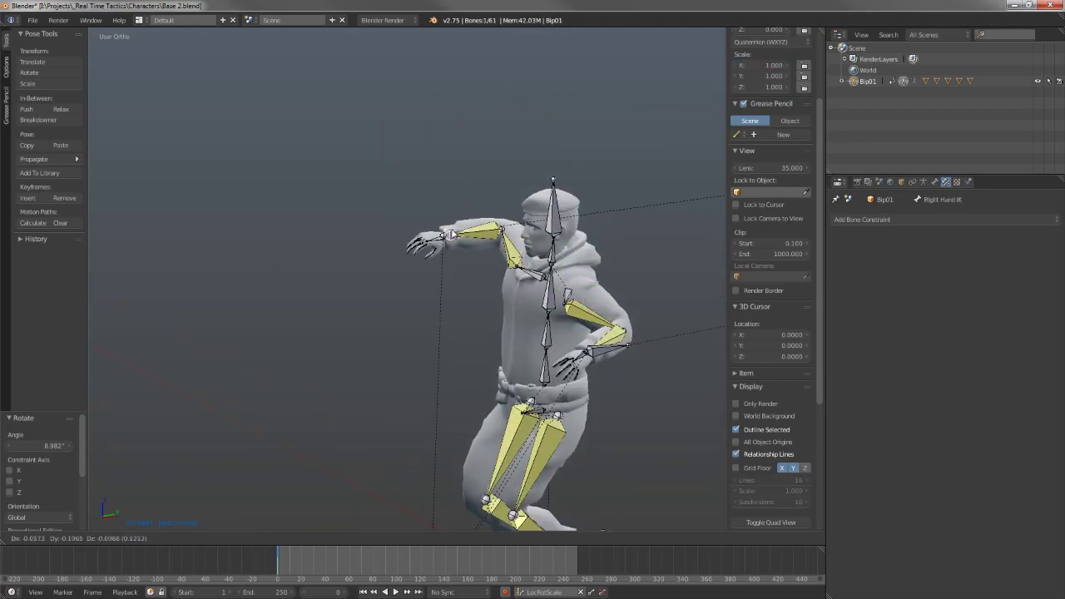
{"action": "left_click", "coordinate": [433, 236]}
- Turn off Inherit Rotation for the RightHand bone
{"action": "right_click", "coordinate": [428, 237]}
{"action": "scroll", "coordinate": [427, 238], "scroll_direction": "up", "scroll_amount": 3}
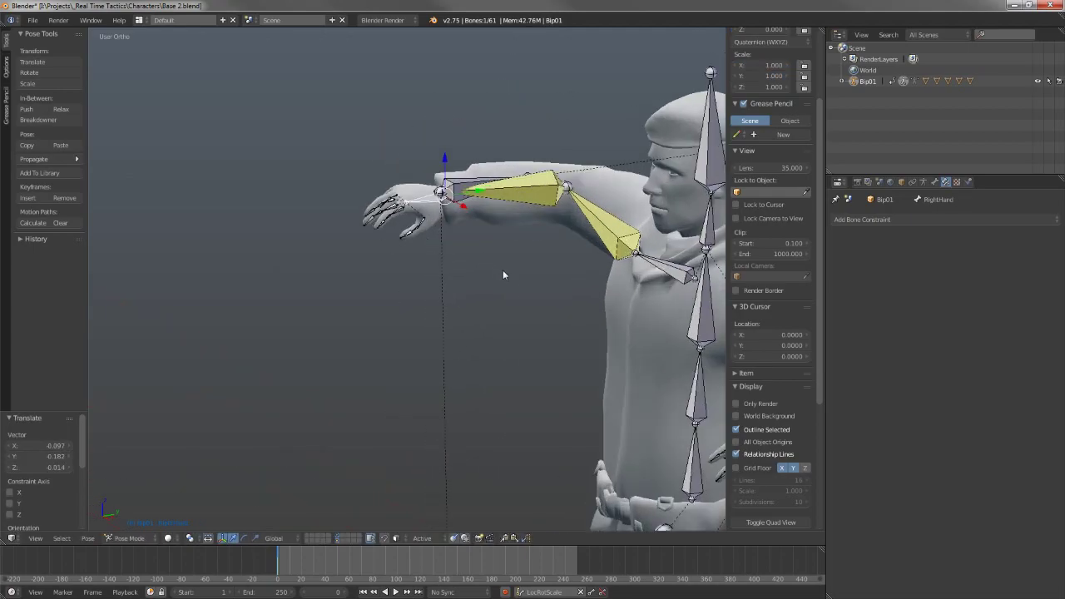
{"action": "scroll", "coordinate": [502, 275], "scroll_direction": "down", "scroll_amount": 3}
{"action": "middle_click_drag", "start_coordinate": [472, 235], "coordinate": [465, 217]}
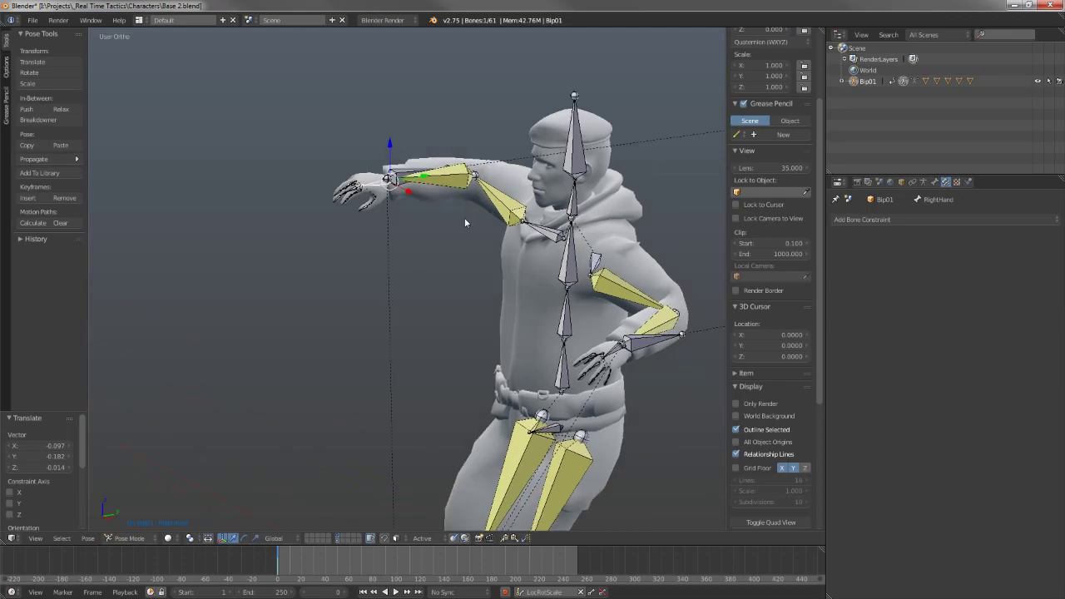
{"action": "left_click", "coordinate": [923, 181]}
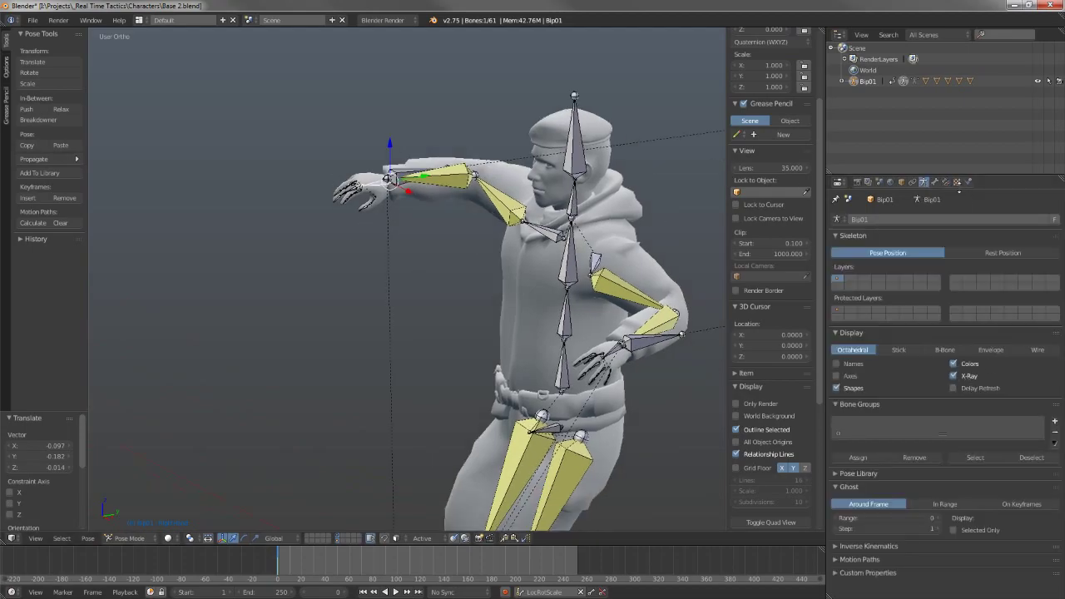
{"action": "left_click", "coordinate": [935, 182]}
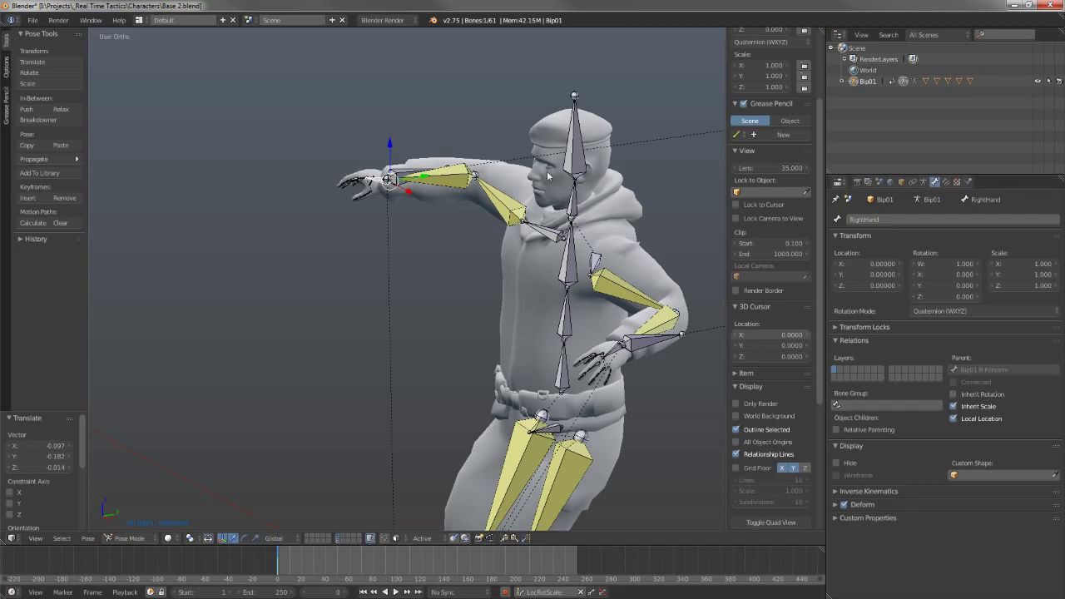
- Lower the Right Hand IK bone about 0.3 and move it about 0.21 back toward the body
{"action": "right_click", "coordinate": [413, 175]}
{"action": "key", "text": "g"}
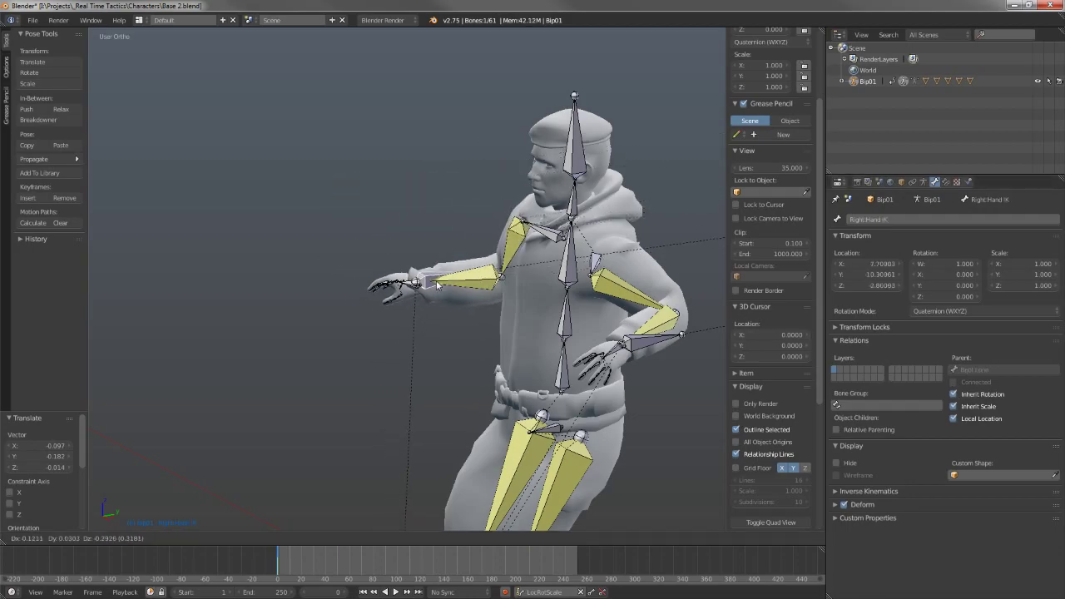
{"action": "left_click", "coordinate": [450, 305]}
{"action": "middle_click_drag", "start_coordinate": [450, 305], "coordinate": [536, 341]}
{"action": "key", "text": "g"}
{"action": "left_click", "coordinate": [626, 256]}
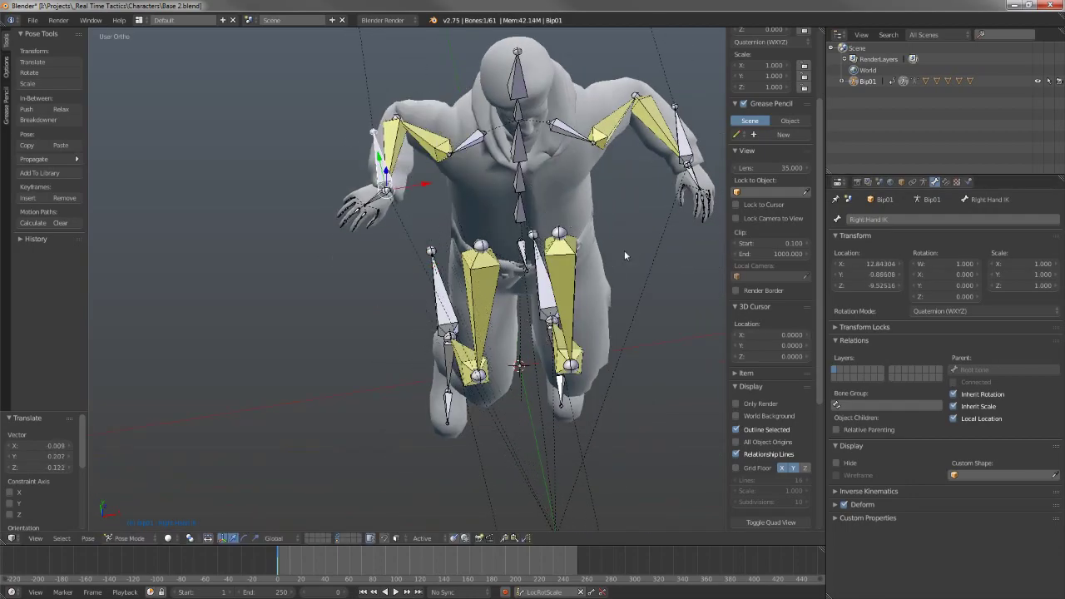
- Move the Right Hand IK bone about 0.28 inward, 0.22 forward and 0.10 down, and nudge it about 0.01 further inward
{"action": "scroll", "coordinate": [450, 228], "scroll_direction": "down", "scroll_amount": 3}
{"action": "key", "text": "g"}
{"action": "left_click", "coordinate": [516, 273]}
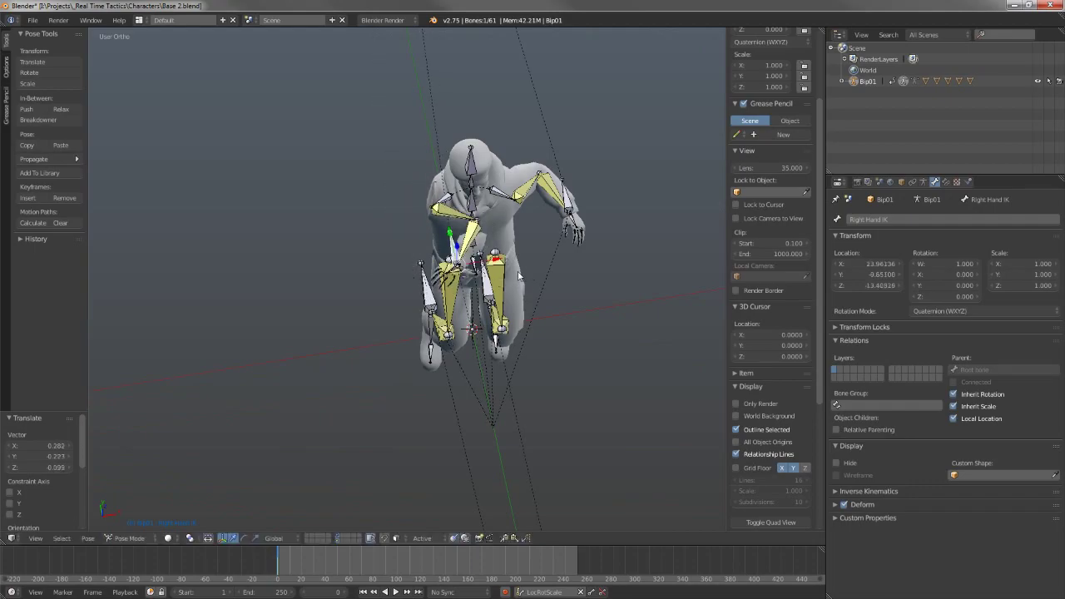
{"action": "scroll", "coordinate": [463, 268], "scroll_direction": "down", "scroll_amount": 8}
{"action": "scroll", "coordinate": [462, 269], "scroll_direction": "up", "scroll_amount": 3}
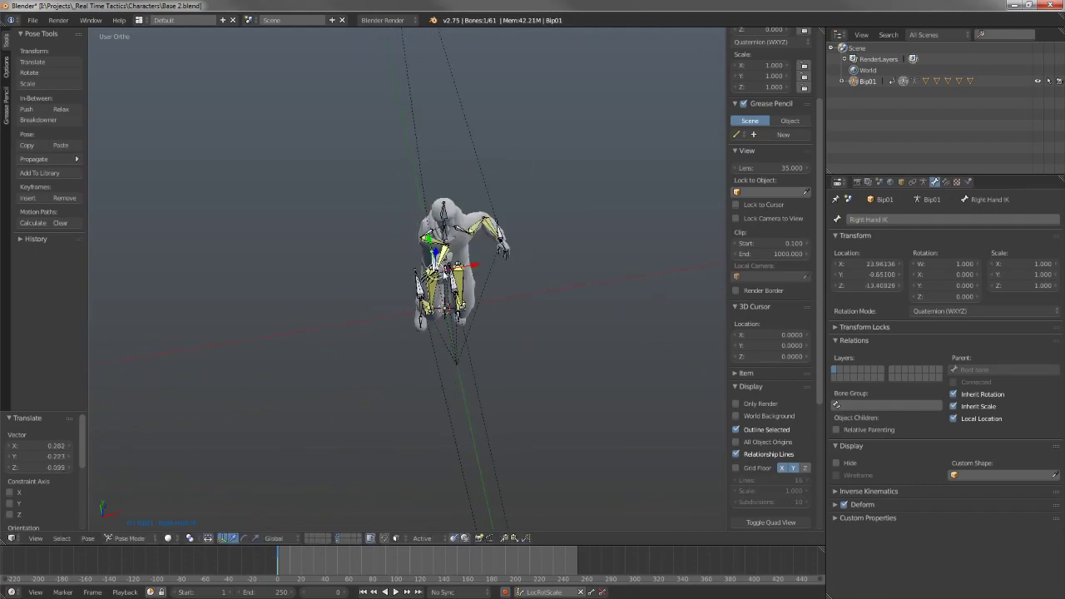
{"action": "scroll", "coordinate": [444, 273], "scroll_direction": "up", "scroll_amount": 4}
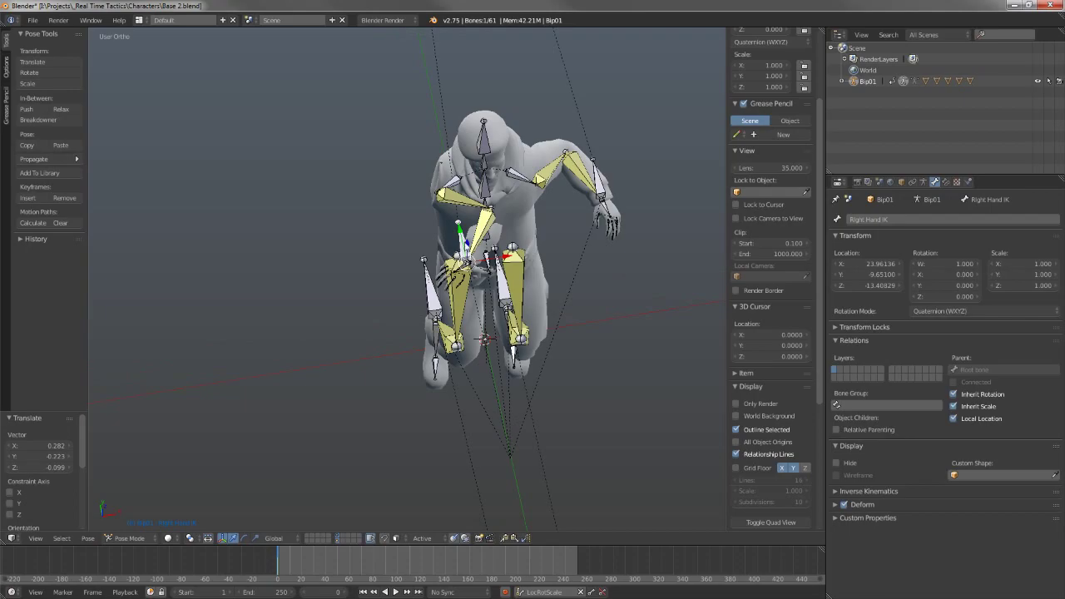
{"action": "key", "text": "g"}
{"action": "left_click", "coordinate": [529, 263]}
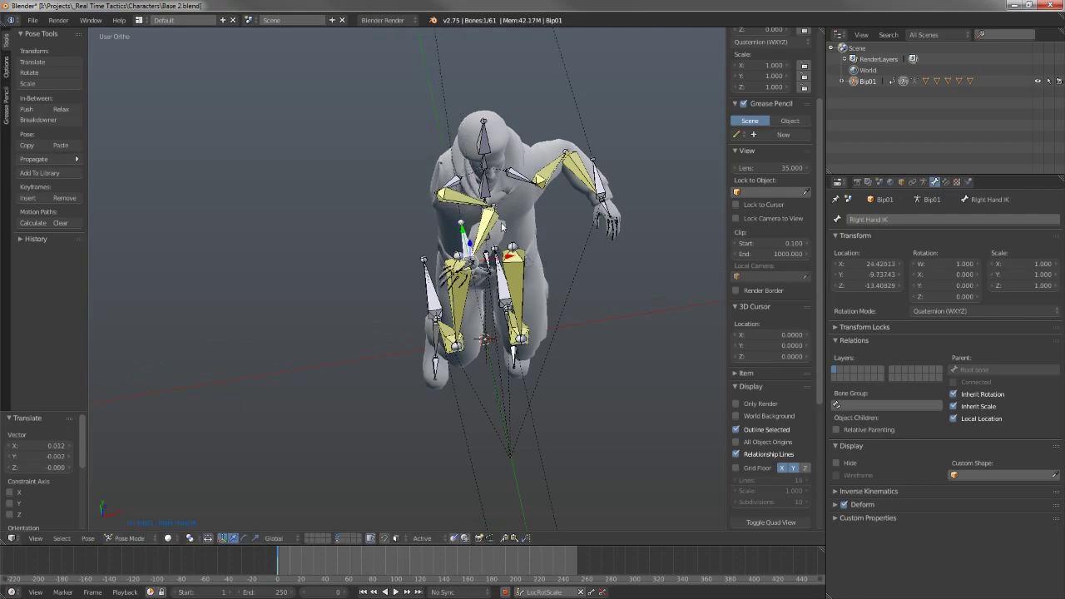
- Rotate the Right Hand IK bone about -114° and trackball-rotate it about 80°
{"action": "key", "text": "r"}
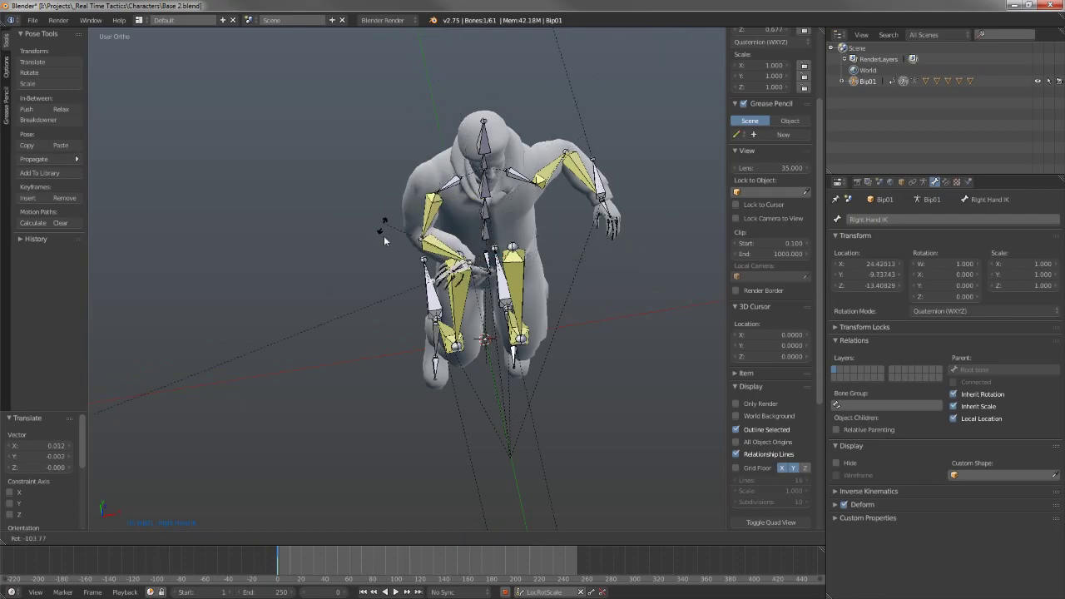
{"action": "left_click", "coordinate": [380, 240]}
{"action": "key", "text": "r"}
{"action": "key", "text": "r"}
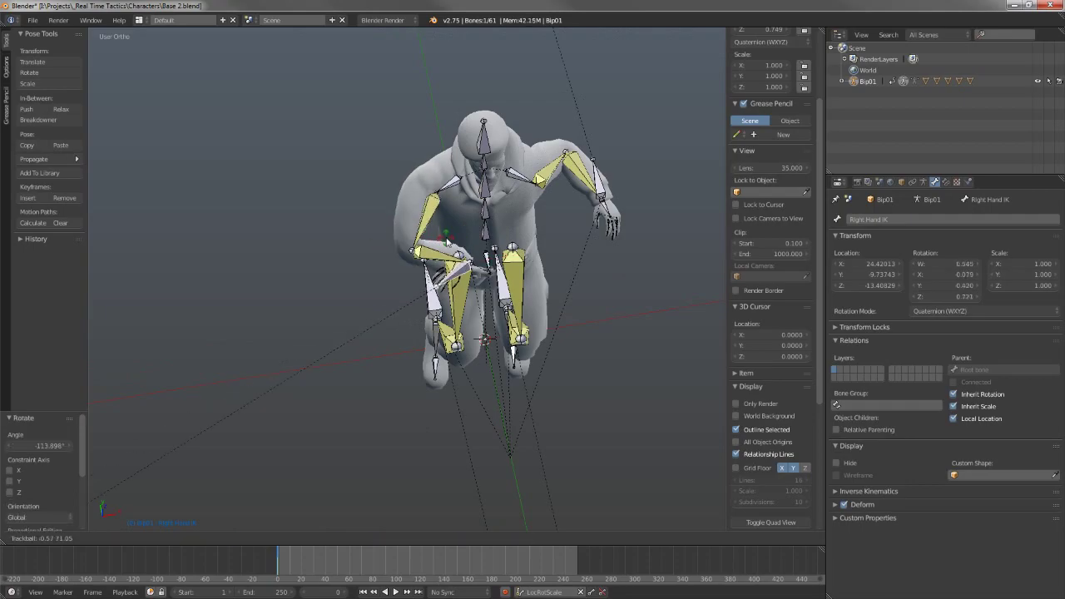
{"action": "left_click", "coordinate": [446, 240]}
- Turn Inherit Rotation back on for the RightHand bone
{"action": "scroll", "coordinate": [447, 239], "scroll_direction": "up", "scroll_amount": 4}
{"action": "scroll", "coordinate": [539, 262], "scroll_direction": "up", "scroll_amount": 1}
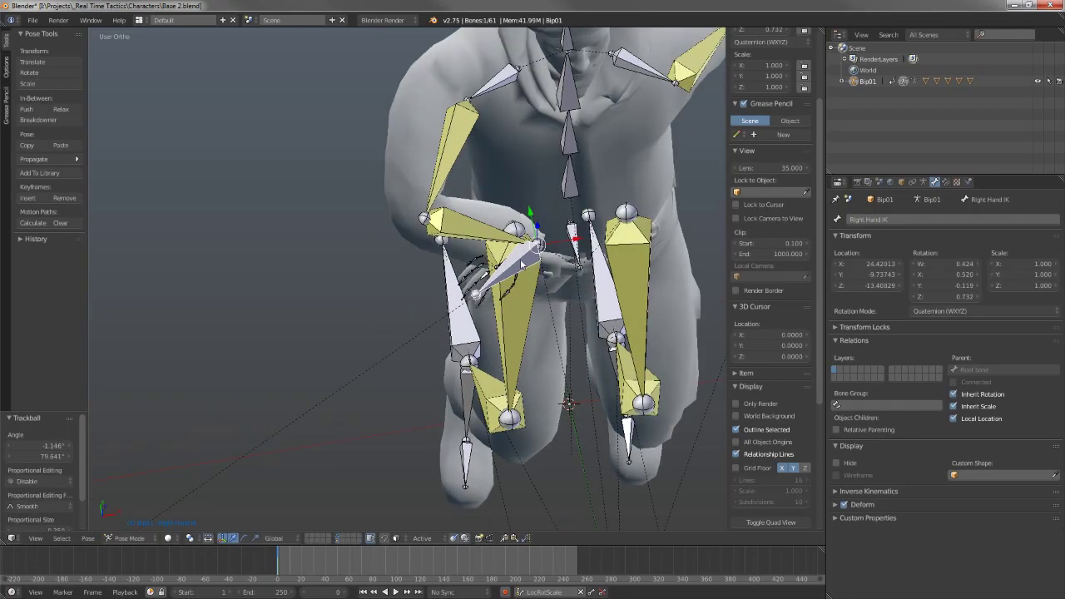
{"action": "scroll", "coordinate": [514, 286], "scroll_direction": "up", "scroll_amount": 6}
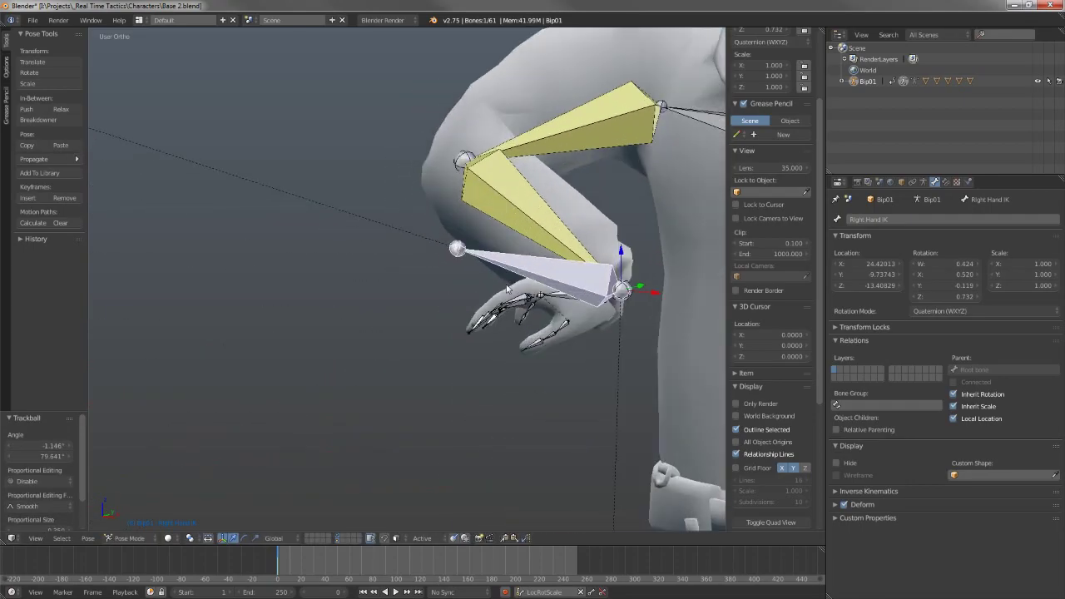
{"action": "right_click", "coordinate": [563, 304]}
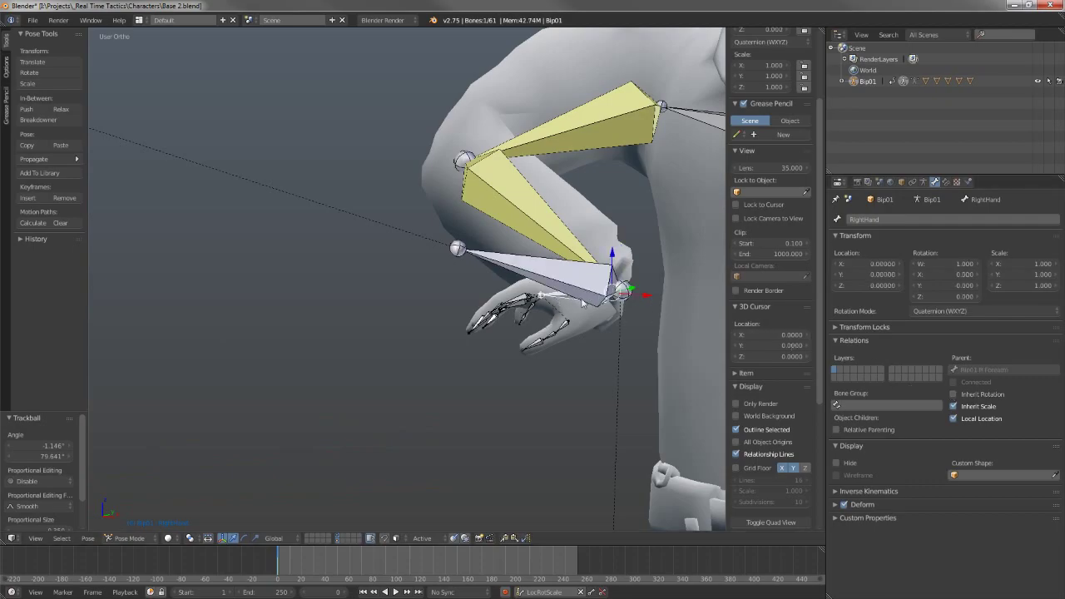
{"action": "left_click", "coordinate": [955, 395]}
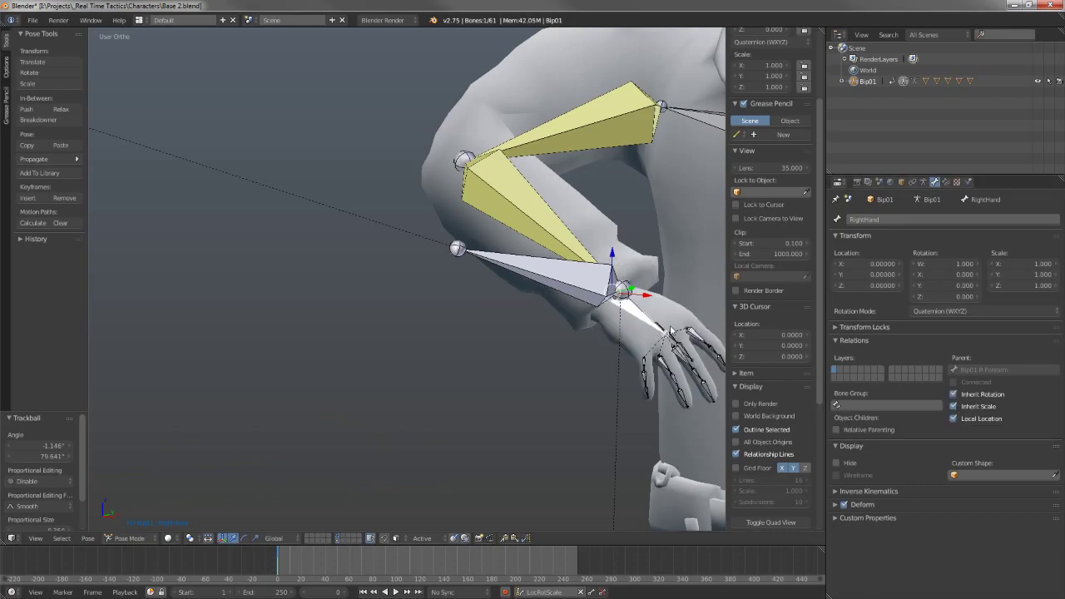
- Try rotating the Right Hand IK bone about 55° from a front-side view of the character
{"action": "scroll", "coordinate": [648, 328], "scroll_direction": "down", "scroll_amount": 2}
{"action": "right_click", "coordinate": [509, 278]}
{"action": "scroll", "coordinate": [516, 293], "scroll_direction": "down", "scroll_amount": 2}
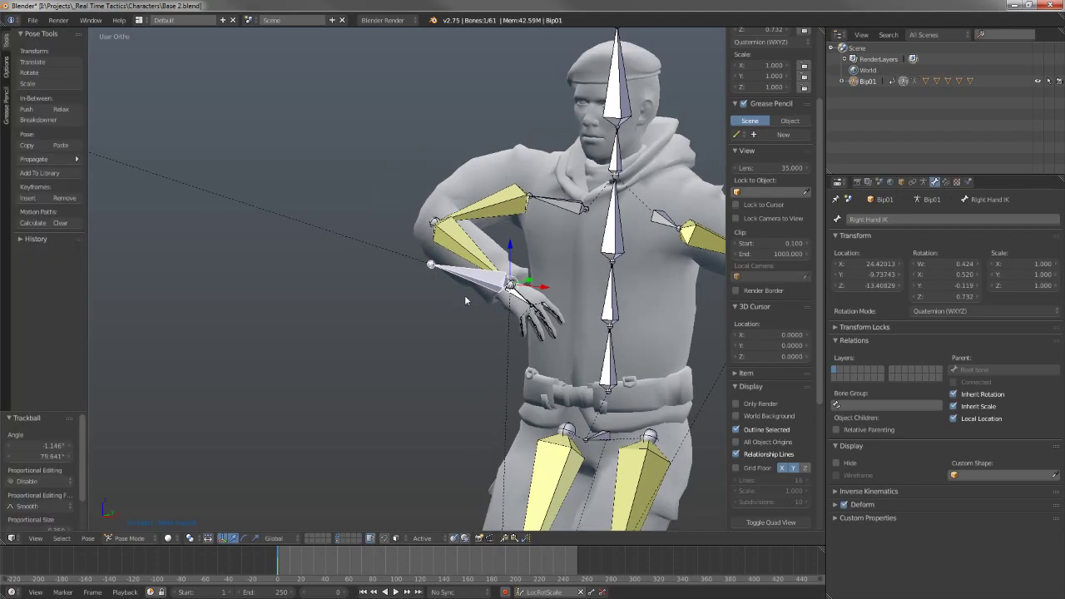
{"action": "key", "text": "r"}
{"action": "left_click", "coordinate": [486, 301]}
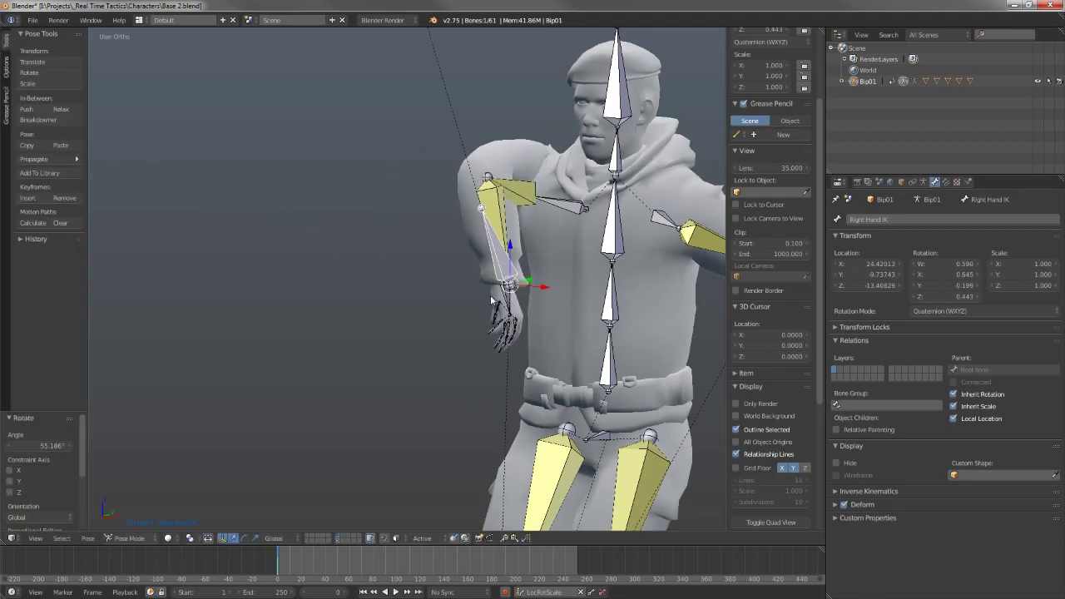
- Move the Right Hand IK bone about 0.24 outward, 0.11 forward and 0.19 up, and shift it about 0.09 further outward
{"action": "key", "text": "g"}
{"action": "left_click", "coordinate": [386, 230]}
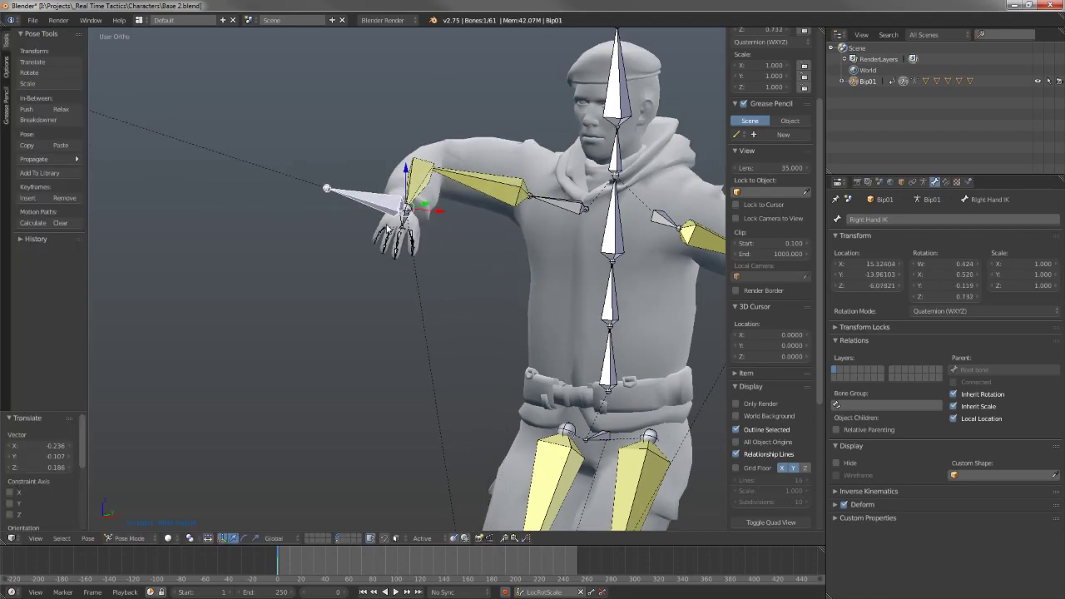
{"action": "scroll", "coordinate": [388, 230], "scroll_direction": "down", "scroll_amount": 4}
{"action": "middle_click_drag", "start_coordinate": [479, 233], "coordinate": [532, 274]}
{"action": "key", "text": "g"}
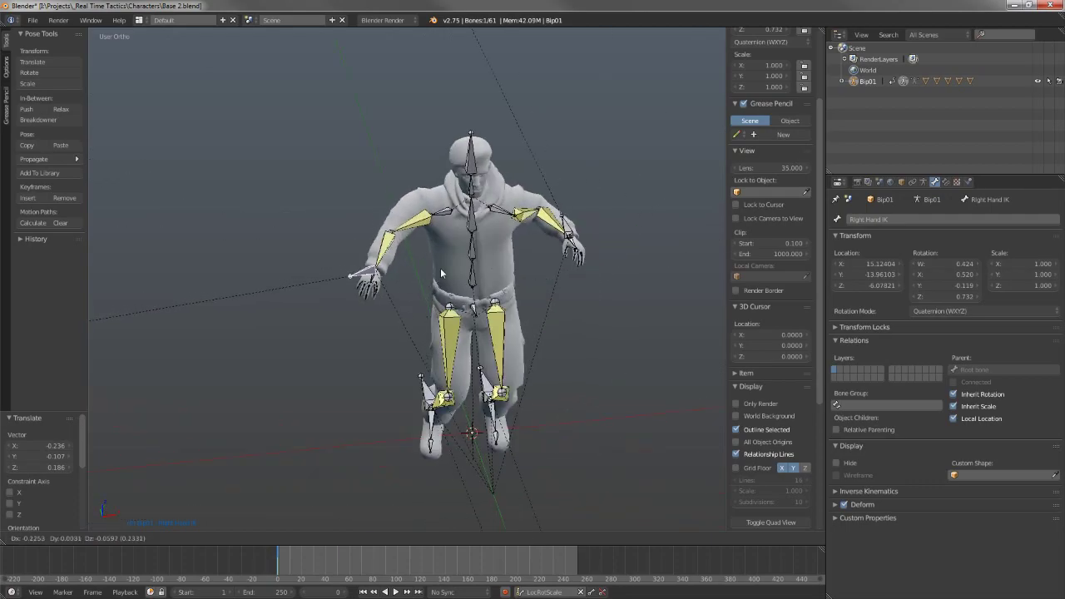
{"action": "left_click", "coordinate": [428, 262]}
{"action": "middle_click_drag", "start_coordinate": [428, 262], "coordinate": [479, 198]}
- Tilt the Bip01 Spine2 bone forward about 25° with a trackball rotation
{"action": "right_click", "coordinate": [480, 211]}
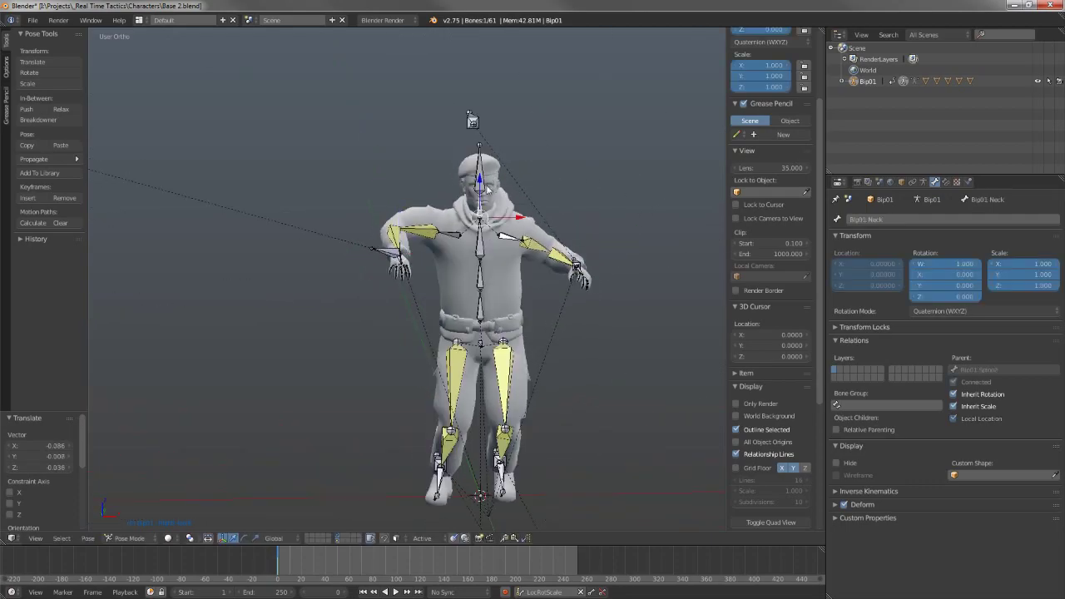
{"action": "key", "text": "r"}
{"action": "key", "text": "r"}
{"action": "left_click", "coordinate": [480, 268]}
{"action": "scroll", "coordinate": [499, 266], "scroll_direction": "up", "scroll_amount": 2}
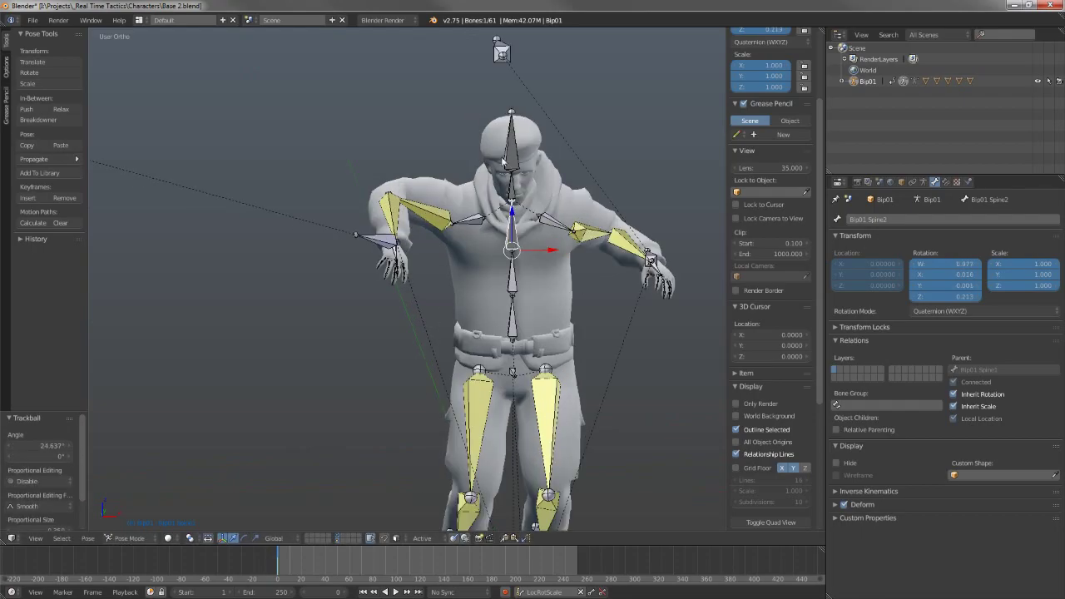
- Turn off Inherit Rotation for the Bip01 Neck bone
{"action": "right_click", "coordinate": [513, 187]}
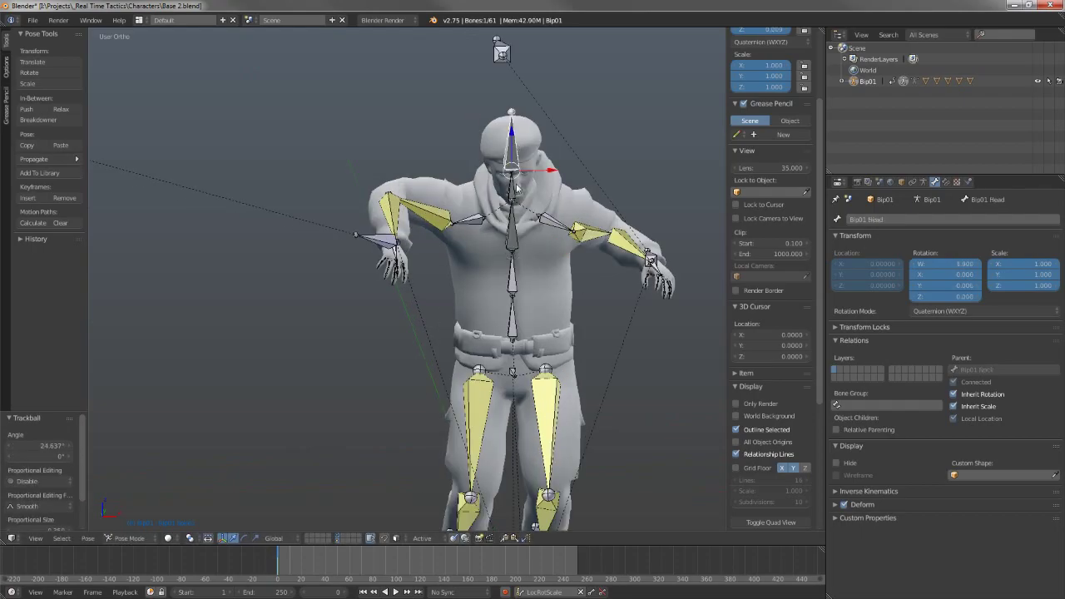
{"action": "left_click", "coordinate": [953, 394]}
{"action": "middle_click_drag", "start_coordinate": [632, 250], "coordinate": [530, 151]}
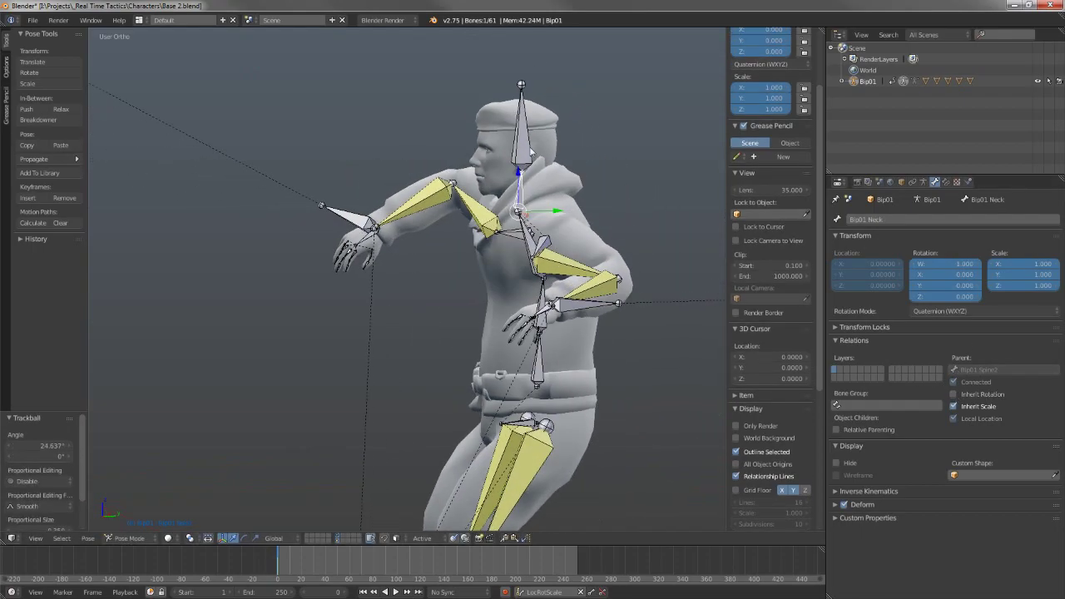
- Tilt the Bip01 Head bone back about 9.6°
{"action": "right_click", "coordinate": [530, 151]}
{"action": "key", "text": "r"}
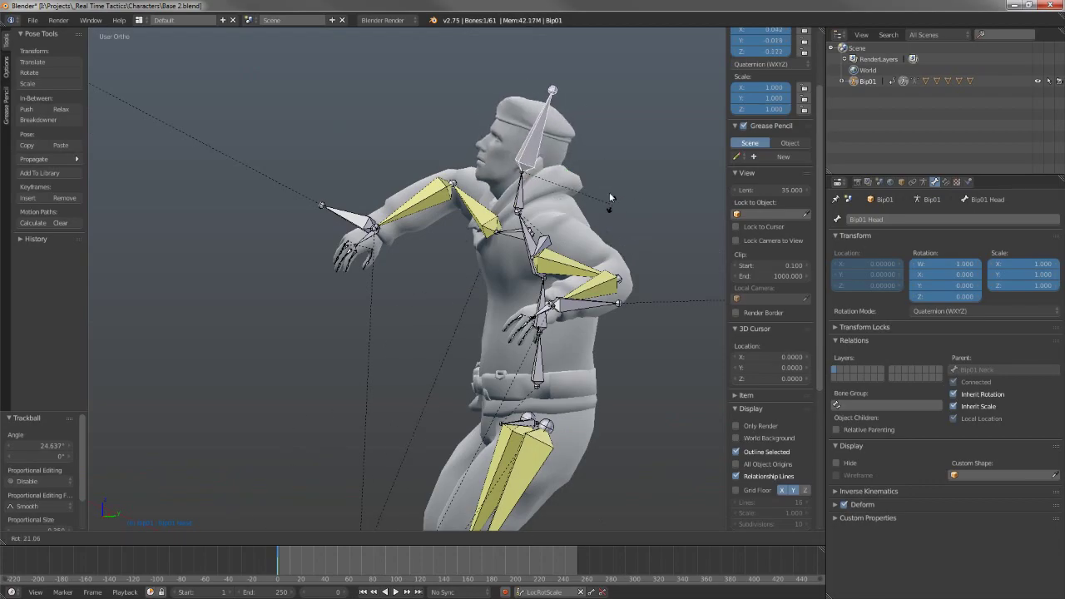
{"action": "left_click", "coordinate": [609, 196]}
{"action": "middle_click_drag", "start_coordinate": [608, 196], "coordinate": [682, 234]}
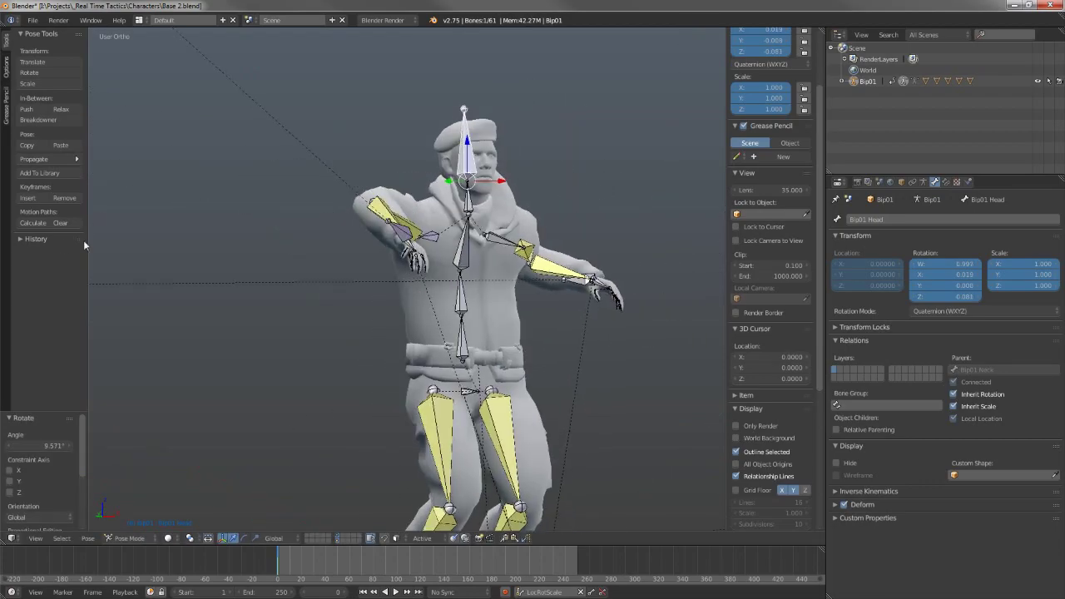
- Lower the Bip01 Pelvis bone about 0.11, and move it about 0.18 back and 0.10 further down in the side view
{"action": "scroll", "coordinate": [401, 257], "scroll_direction": "down", "scroll_amount": 3}
{"action": "middle_click_drag", "start_coordinate": [401, 256], "coordinate": [429, 289]}
{"action": "right_click", "coordinate": [463, 328]}
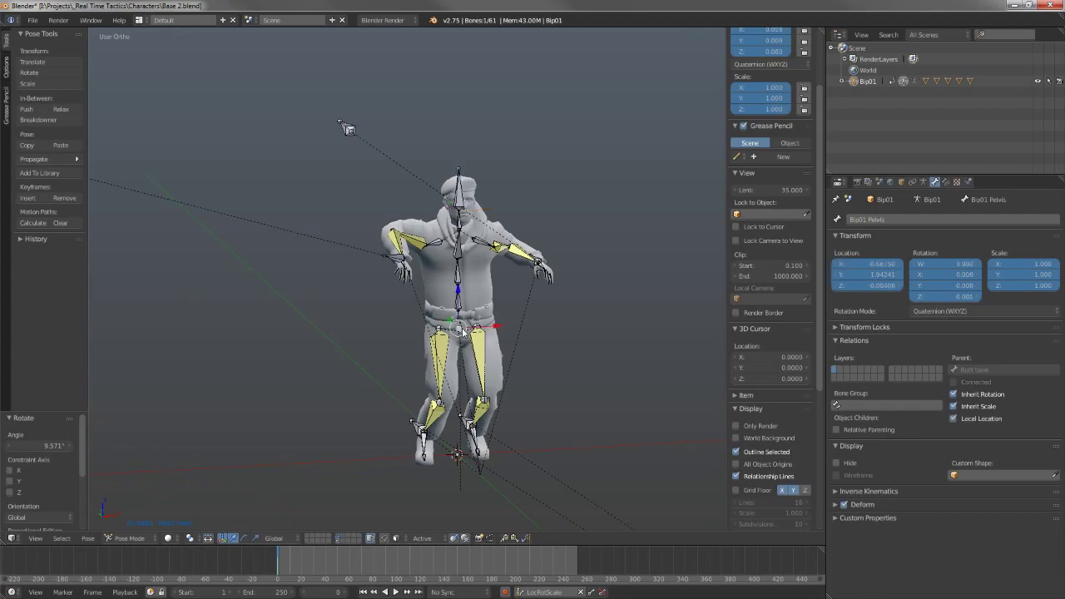
{"action": "key", "text": "g"}
{"action": "left_click", "coordinate": [461, 344]}
{"action": "middle_click_drag", "start_coordinate": [487, 368], "coordinate": [465, 346]}
{"action": "key", "text": "KP_3"}
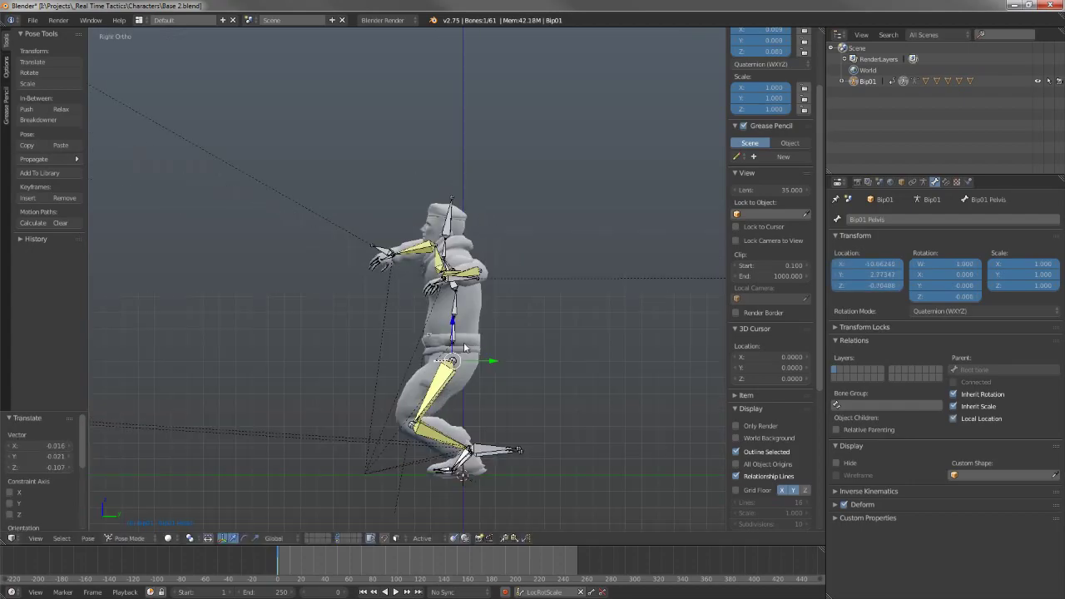
{"action": "key", "text": "g"}
{"action": "left_click", "coordinate": [491, 364]}
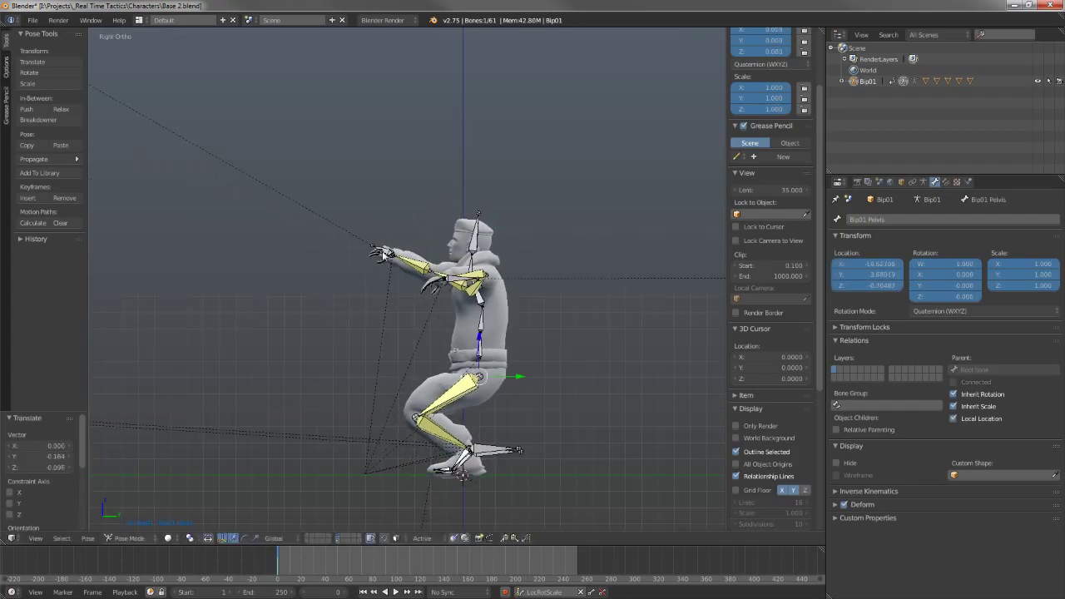
- Move the Right Hand IK bone about 0.39 down and 0.13 back toward the body
{"action": "right_click", "coordinate": [383, 251]}
{"action": "key", "text": "g"}
{"action": "left_click", "coordinate": [401, 316]}
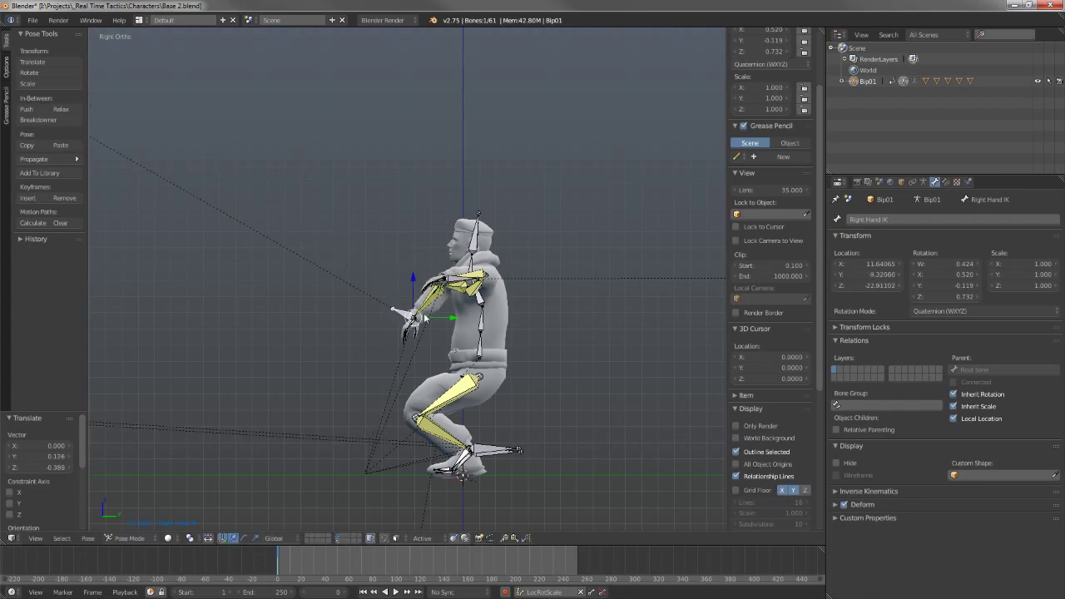
- Examine the crouched pose of the rigged character from the front and the side
{"action": "key", "text": "KP_1"}
{"action": "scroll", "coordinate": [422, 320], "scroll_direction": "up", "scroll_amount": 5}
{"action": "scroll", "coordinate": [526, 340], "scroll_direction": "down", "scroll_amount": 4}
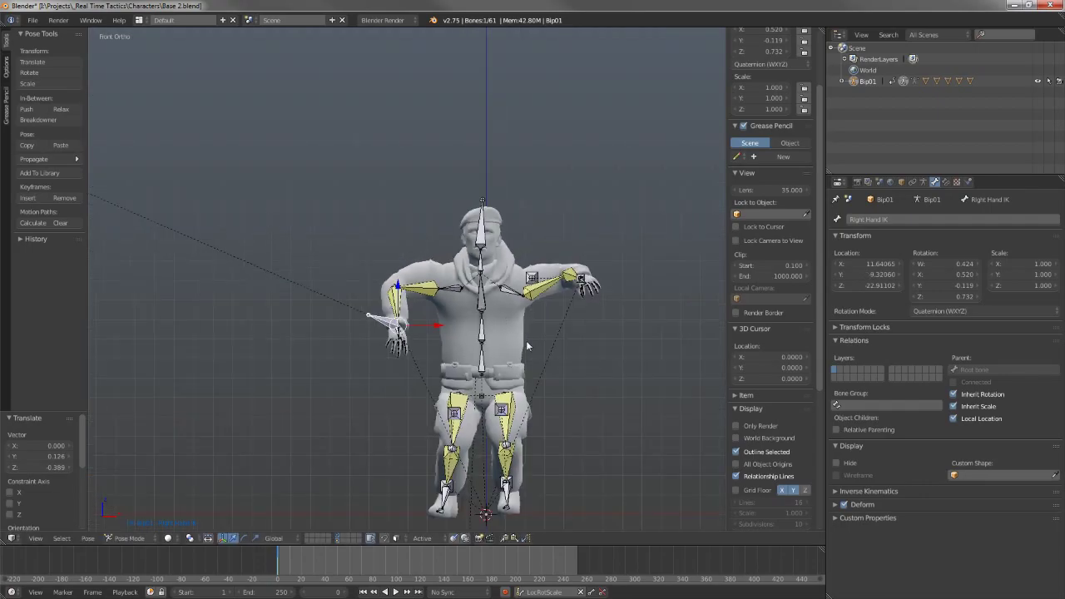
{"action": "scroll", "coordinate": [526, 340], "scroll_direction": "up", "scroll_amount": 2}
{"action": "middle_click_drag", "start_coordinate": [487, 287], "coordinate": [438, 207], "text": "shift"}
{"action": "right_click", "coordinate": [508, 215]}
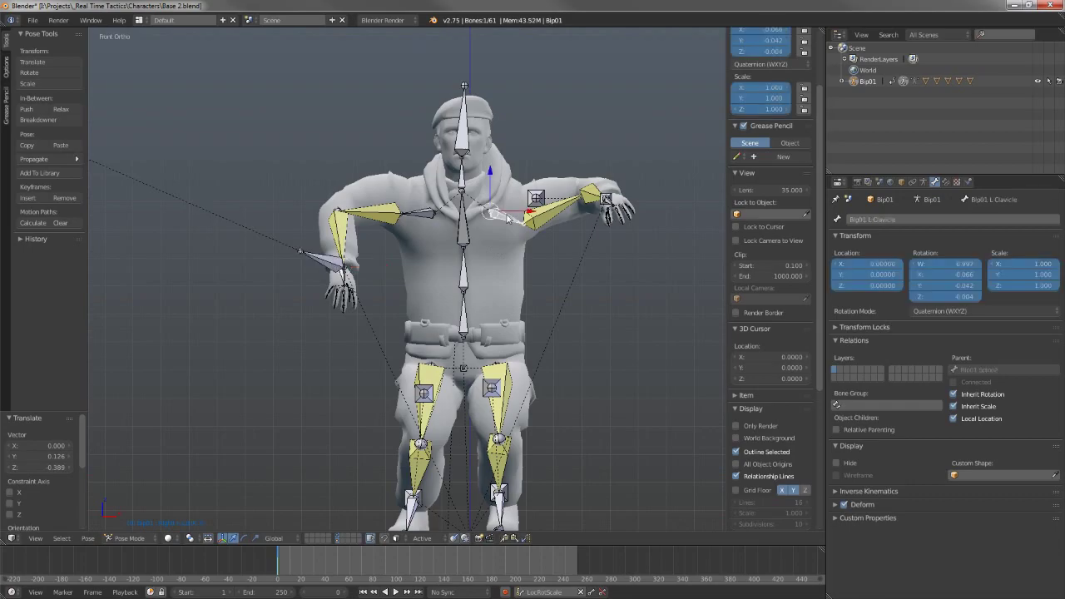
{"action": "middle_click_drag", "start_coordinate": [547, 315], "coordinate": [556, 181], "text": "shift"}
{"action": "key", "text": "KP_3"}
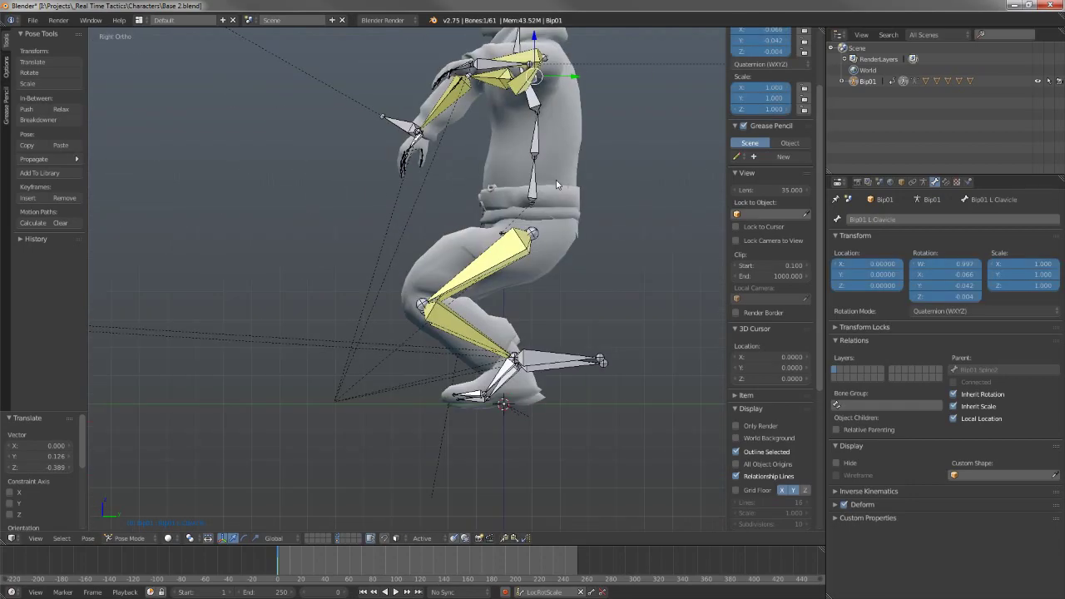
{"action": "left_click", "coordinate": [33, 20]}
{"action": "middle_click_drag", "start_coordinate": [233, 187], "coordinate": [222, 216], "text": "shift"}
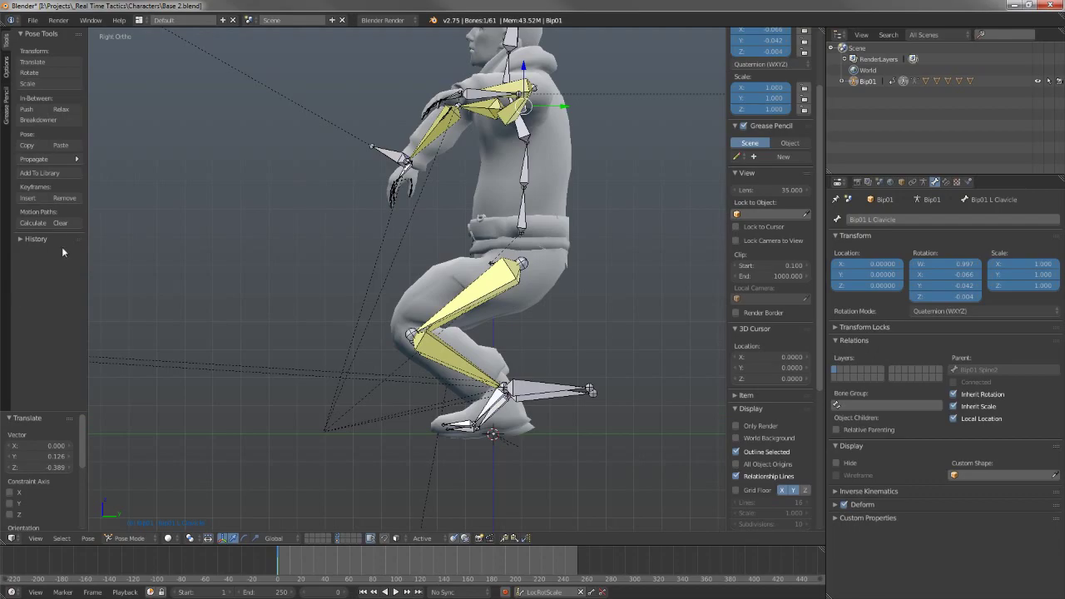
{"action": "scroll", "coordinate": [427, 237], "scroll_direction": "down", "scroll_amount": 3}
{"action": "scroll", "coordinate": [479, 236], "scroll_direction": "up", "scroll_amount": 3}
- Raise the Bip01 Pelvis bone about 0.29 in the side view
{"action": "right_click", "coordinate": [493, 260]}
{"action": "key", "text": "g"}
{"action": "left_click", "coordinate": [484, 143]}
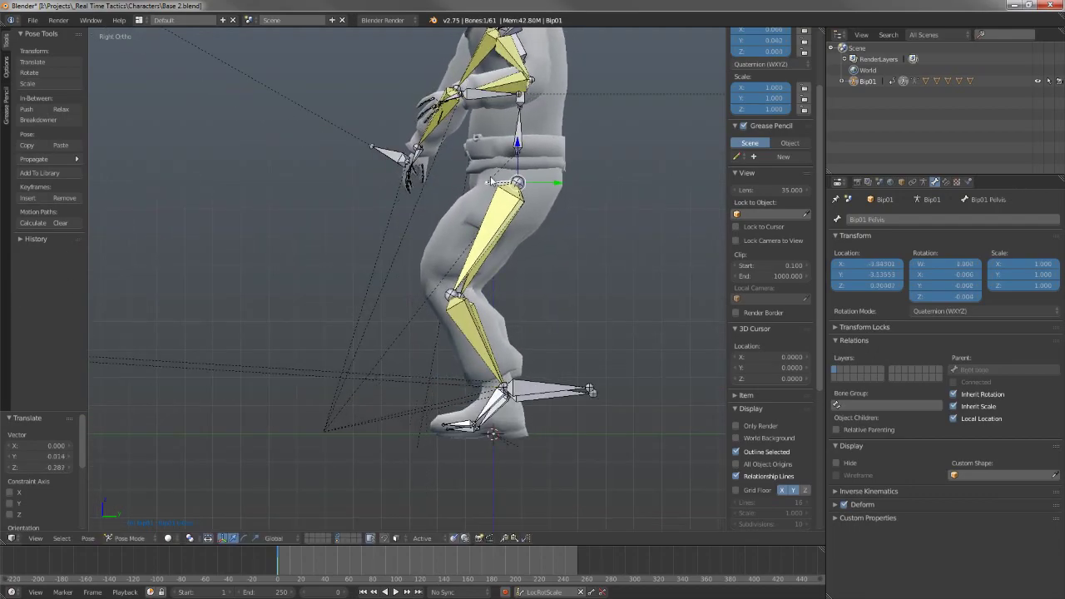
- Reveal the armature's hidden bones, check them in Edit Mode, and return to Pose Mode
{"action": "middle_click_drag", "start_coordinate": [490, 182], "coordinate": [514, 143]}
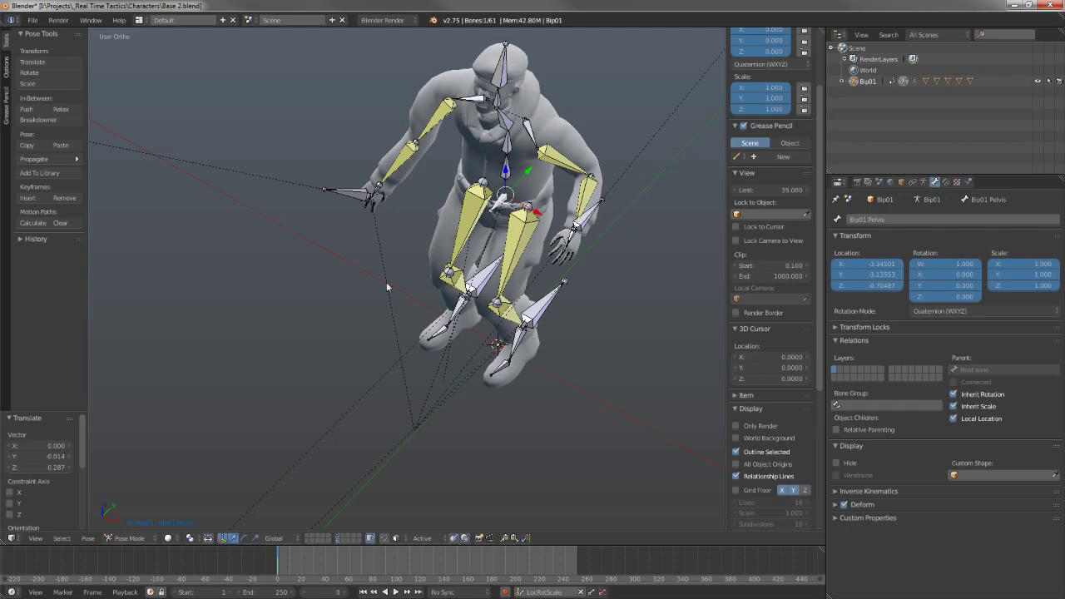
{"action": "middle_click_drag", "start_coordinate": [388, 288], "coordinate": [422, 288]}
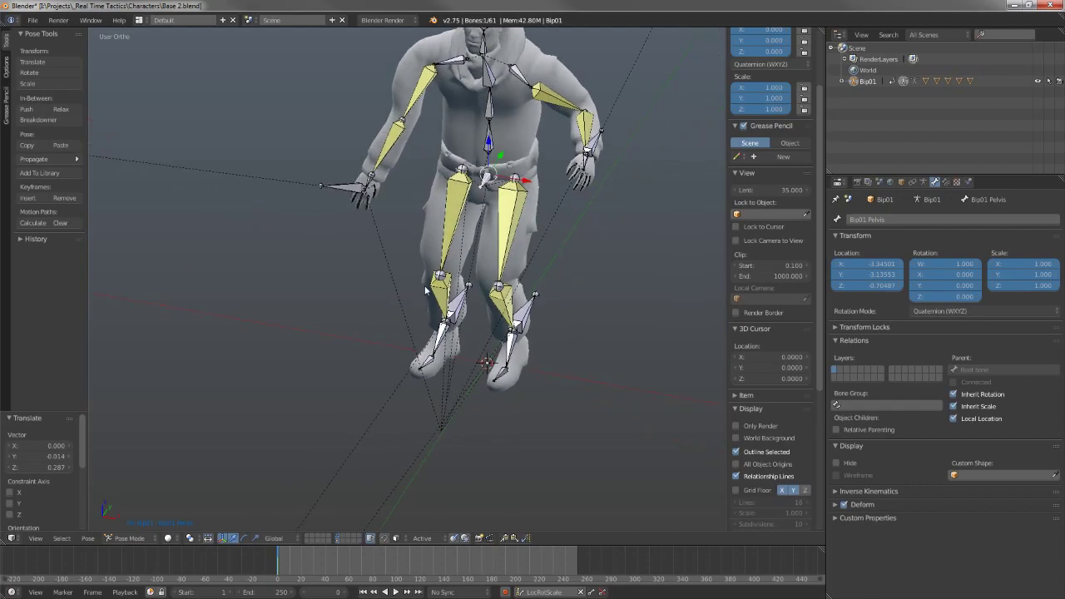
{"action": "key", "text": "alt+h"}
{"action": "key", "text": "Tab"}
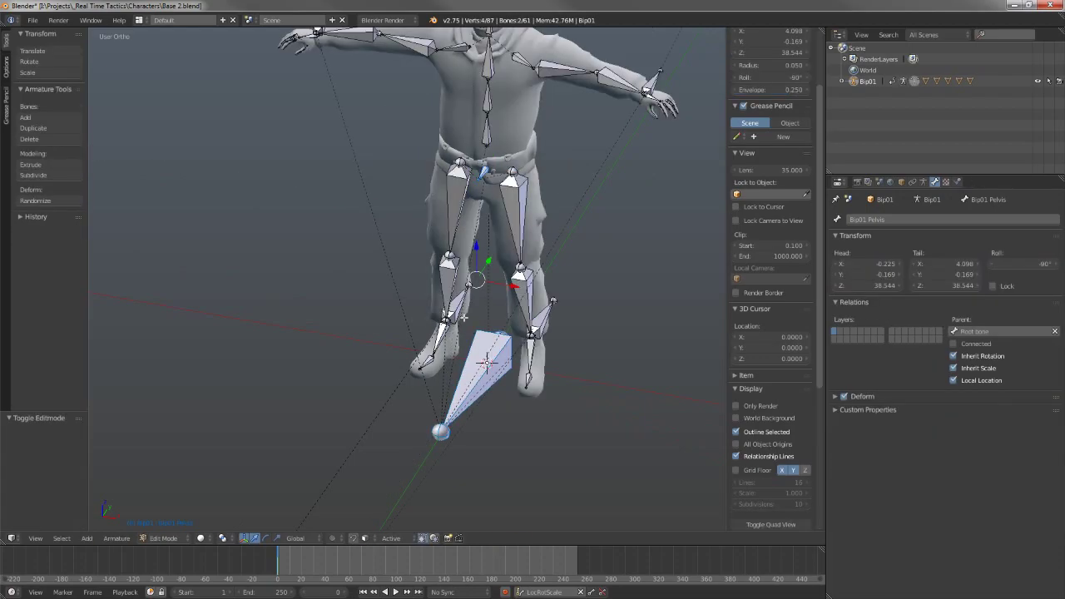
{"action": "key", "text": "ctrl+Tab"}
{"action": "mouse_move", "coordinate": [484, 363]}
{"action": "middle_mouse_down"}
{"action": "mouse_move", "coordinate": [428, 336]}
{"action": "mouse_move", "coordinate": [464, 365]}
{"action": "middle_mouse_up"}
{"action": "key", "text": "Tab"}
{"action": "scroll", "coordinate": [433, 336], "scroll_direction": "down", "scroll_amount": 3}
{"action": "scroll", "coordinate": [464, 365], "scroll_direction": "up", "scroll_amount": 3}
{"action": "key", "text": "Tab"}
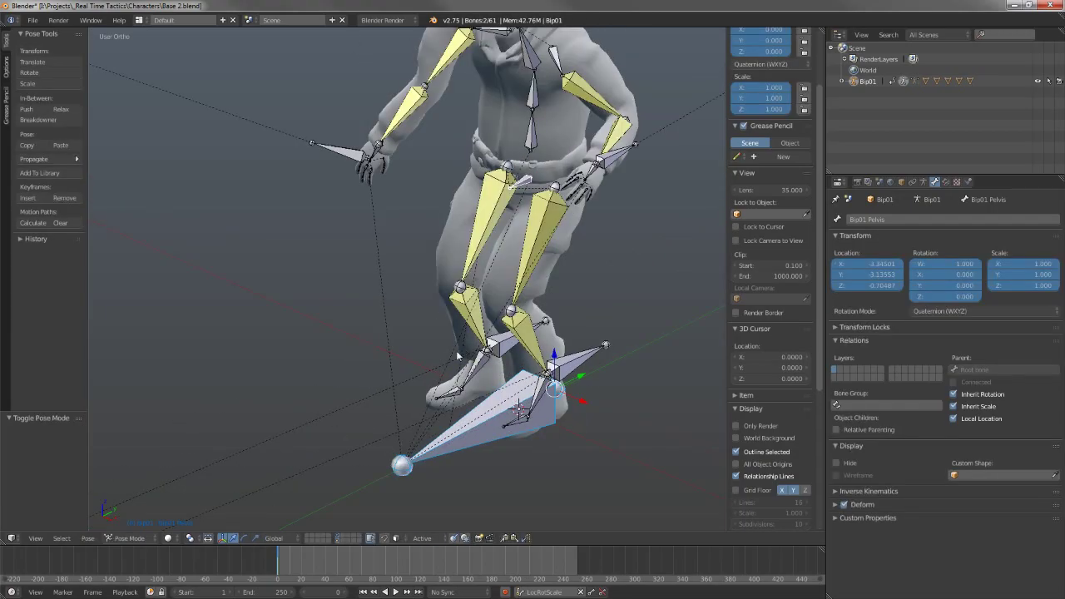
- Select only the Root bone and move it about -0.52 in X, -4.26 in Y and -0.61 in Z
{"action": "key", "text": "a"}
{"action": "scroll", "coordinate": [474, 406], "scroll_direction": "down", "scroll_amount": 2}
{"action": "right_click", "coordinate": [454, 396]}
{"action": "middle_click_drag", "start_coordinate": [448, 394], "coordinate": [430, 365]}
{"action": "scroll", "coordinate": [408, 371], "scroll_direction": "down", "scroll_amount": 4}
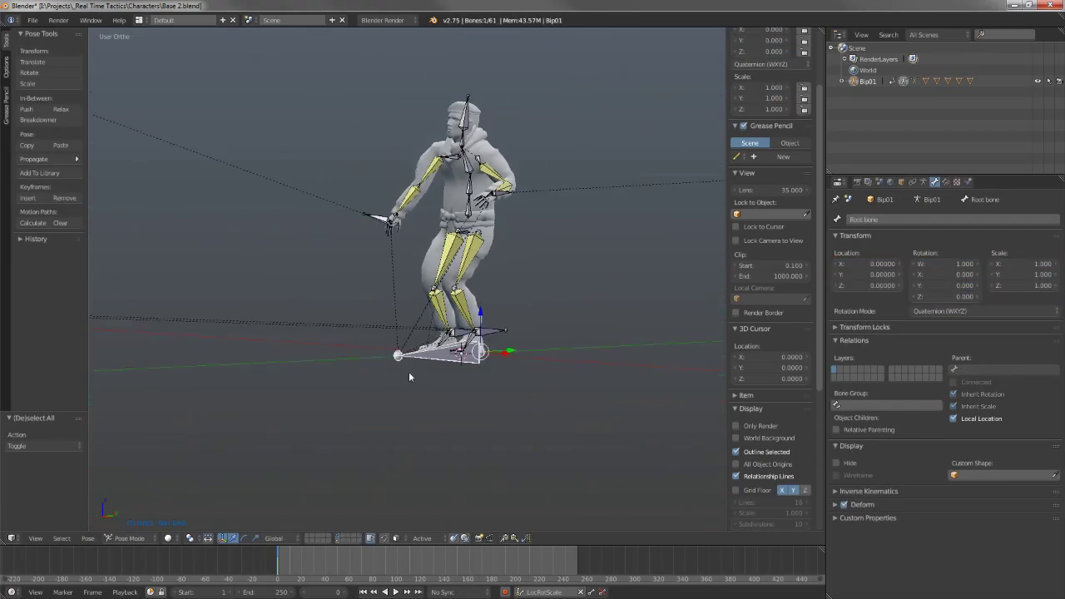
{"action": "scroll", "coordinate": [384, 352], "scroll_direction": "up", "scroll_amount": 1}
{"action": "scroll", "coordinate": [383, 353], "scroll_direction": "down", "scroll_amount": 3}
{"action": "middle_click_drag", "start_coordinate": [382, 332], "coordinate": [533, 278]}
{"action": "key", "text": "g"}
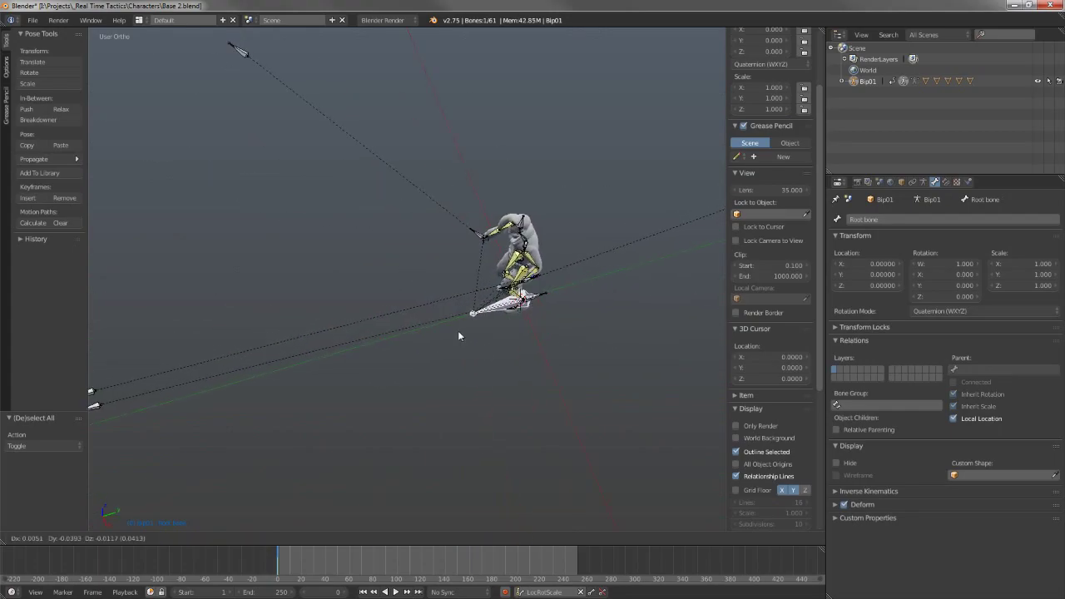
{"action": "left_click", "coordinate": [170, 406]}
- Move the Root bone several more times across the scene to test whether the whole rig follows
{"action": "scroll", "coordinate": [227, 391], "scroll_direction": "down", "scroll_amount": 2}
{"action": "middle_click_drag", "start_coordinate": [233, 387], "coordinate": [403, 300]}
{"action": "key", "text": "g"}
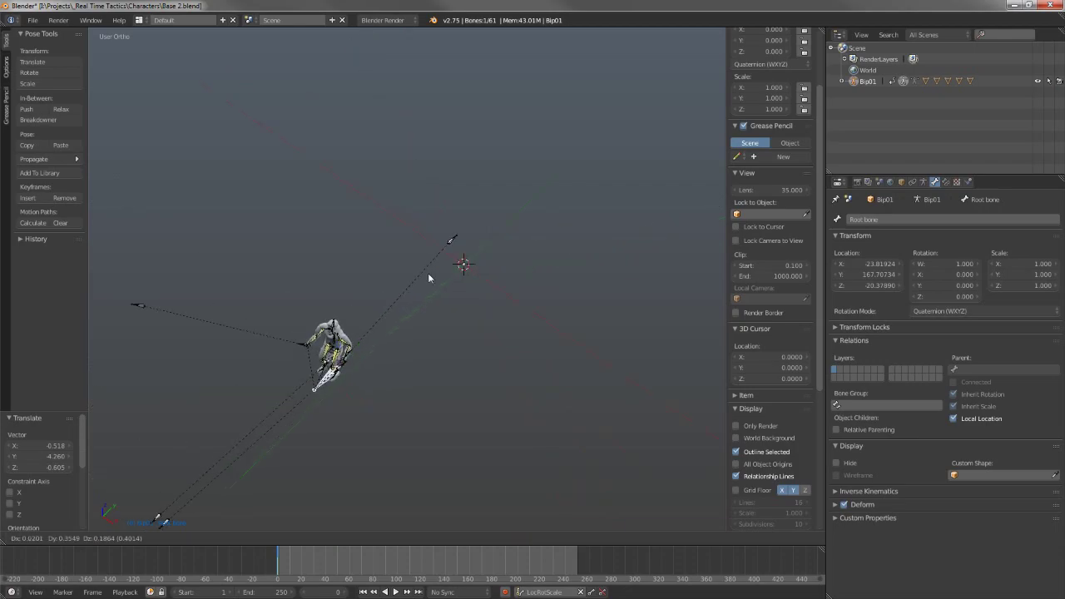
{"action": "left_click", "coordinate": [789, 262]}
{"action": "key", "text": "g"}
{"action": "left_click", "coordinate": [242, 76]}
{"action": "key", "text": "g"}
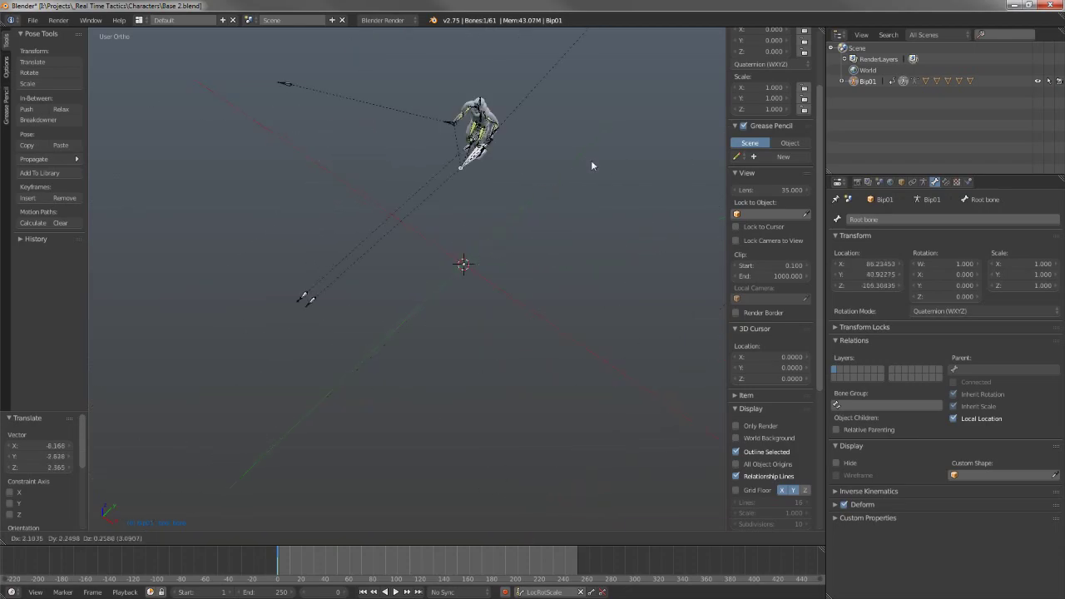
{"action": "left_click", "coordinate": [775, 108]}
{"action": "key", "text": "g"}
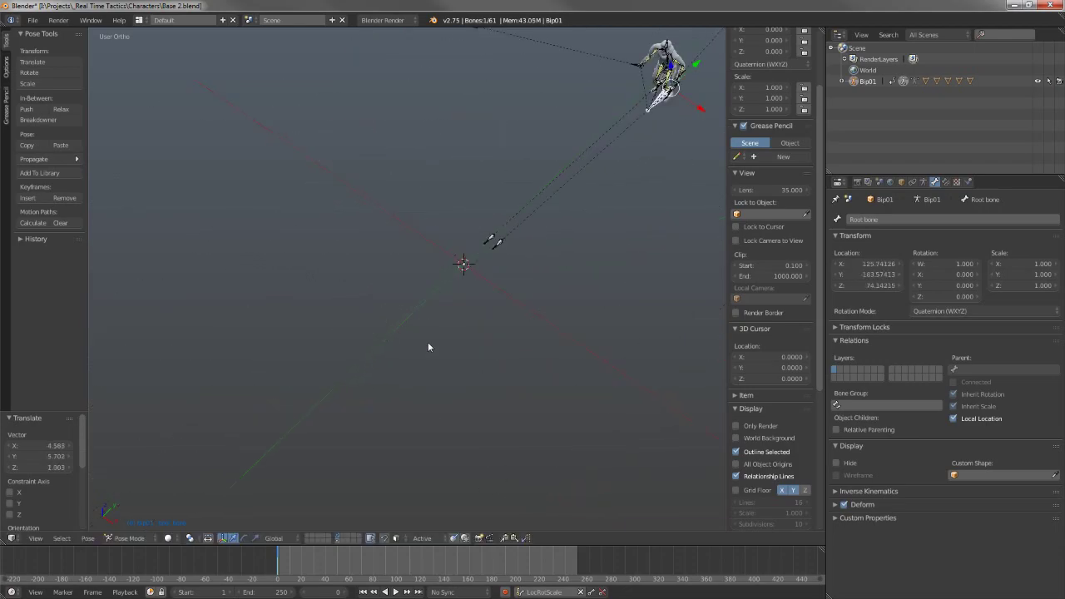
{"action": "left_click", "coordinate": [528, 273]}
- Undo all the test moves of the Root bone
{"action": "key", "text": "ctrl+z"}
{"action": "key", "text": "ctrl+z"}
{"action": "key", "text": "ctrl+z"}
{"action": "key", "text": "ctrl+z"}
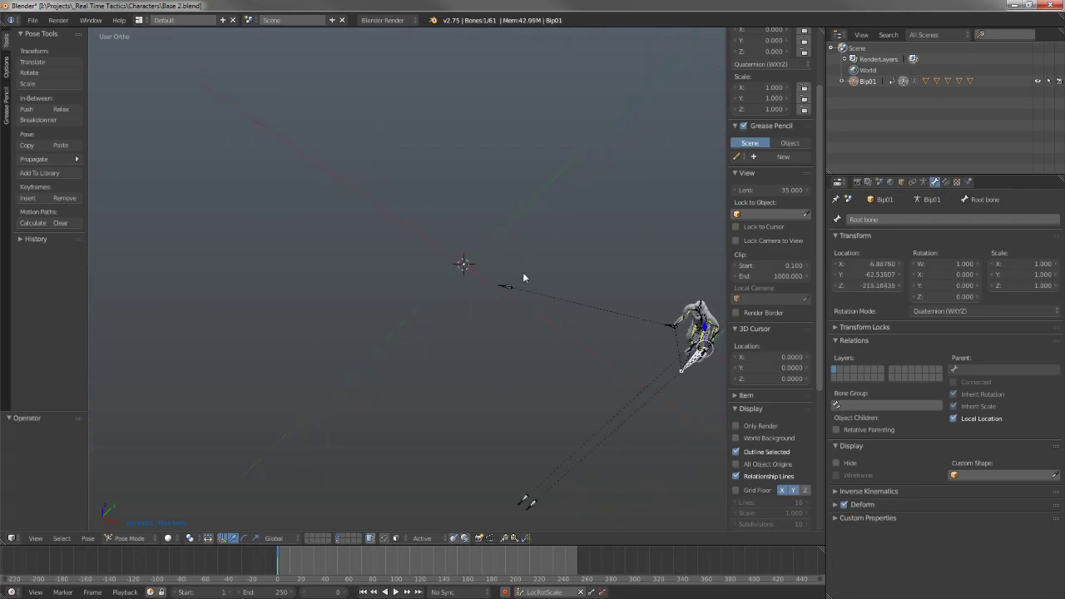
{"action": "mouse_move", "coordinate": [522, 277]}
{"action": "middle_mouse_down"}
{"action": "mouse_move", "coordinate": [499, 297]}
{"action": "mouse_move", "coordinate": [588, 242]}
{"action": "mouse_move", "coordinate": [564, 257]}
{"action": "mouse_move", "coordinate": [523, 241]}
{"action": "mouse_move", "coordinate": [431, 290]}
{"action": "mouse_move", "coordinate": [527, 285]}
{"action": "middle_mouse_up"}
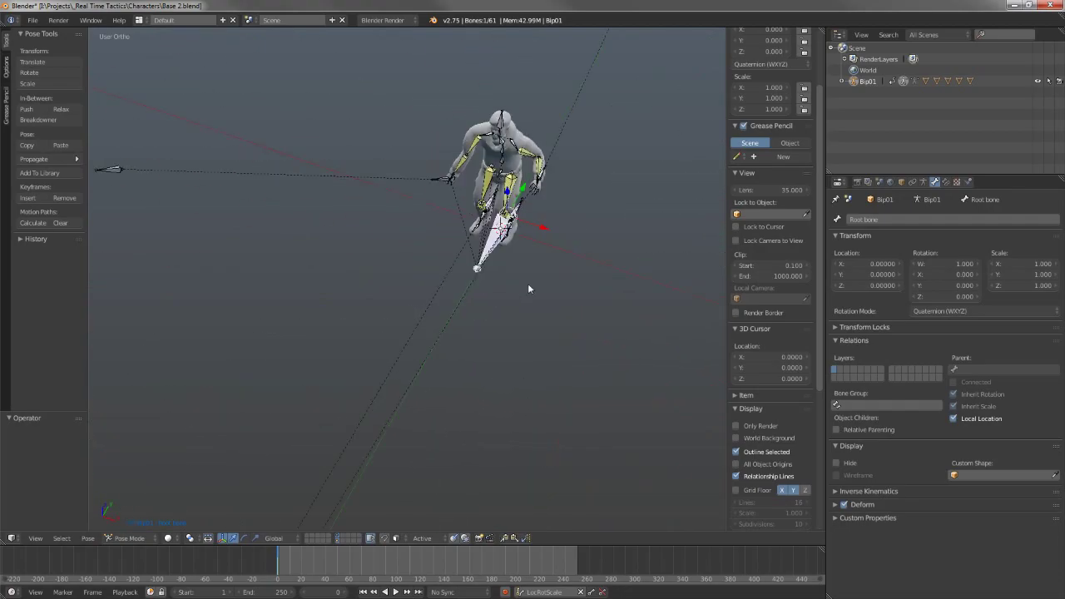
- Select all bones, clear their location, rotation and scale, and deselect them
{"action": "key", "text": "KP_1"}
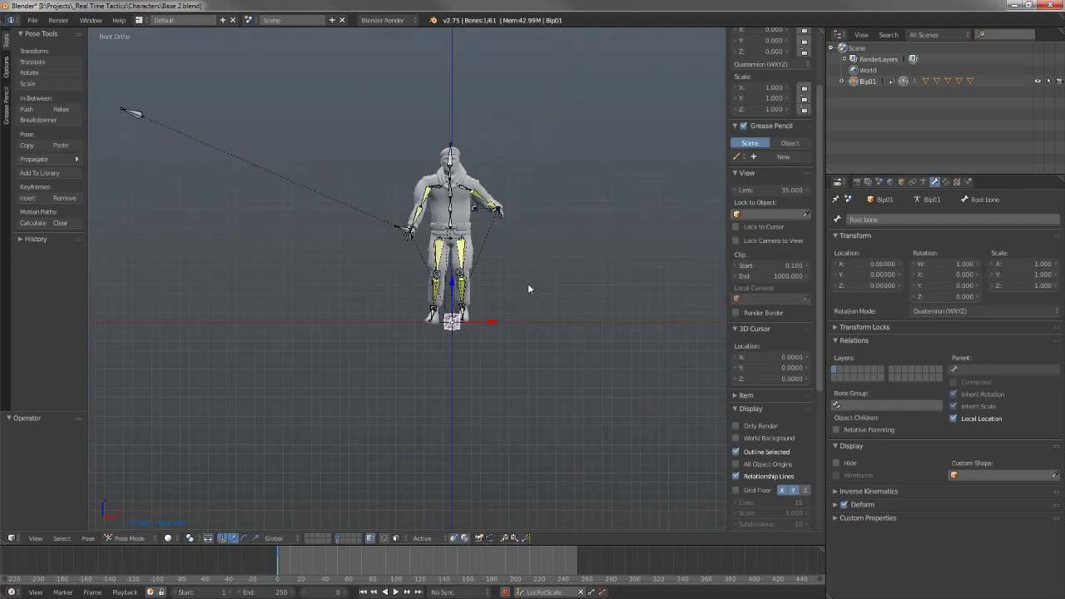
{"action": "key", "text": "a"}
{"action": "key", "text": "a"}
{"action": "left_click", "coordinate": [81, 539]}
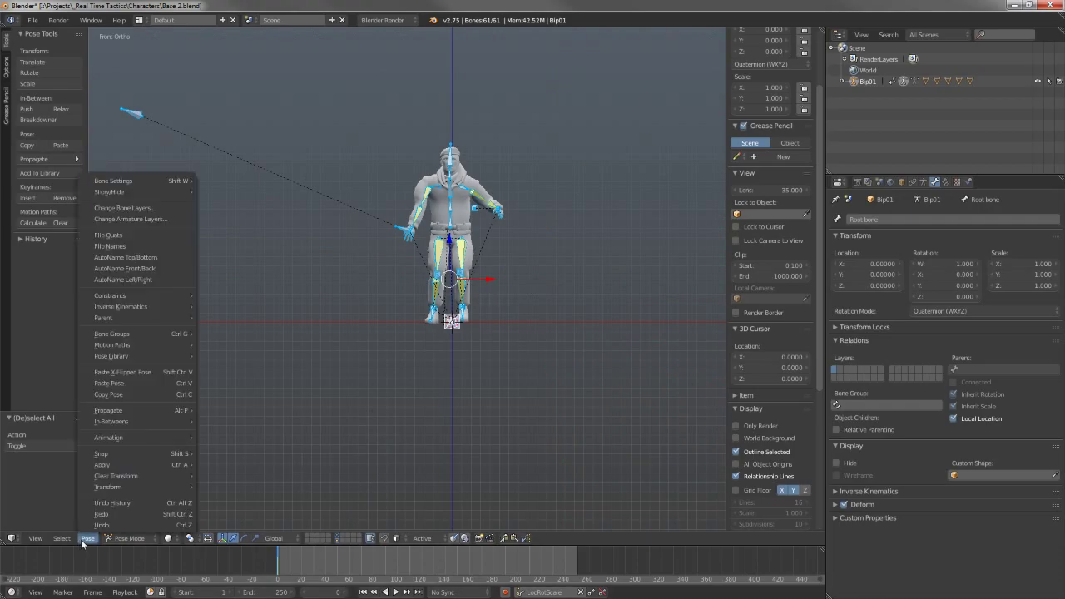
{"action": "mouse_move", "coordinate": [117, 475]}
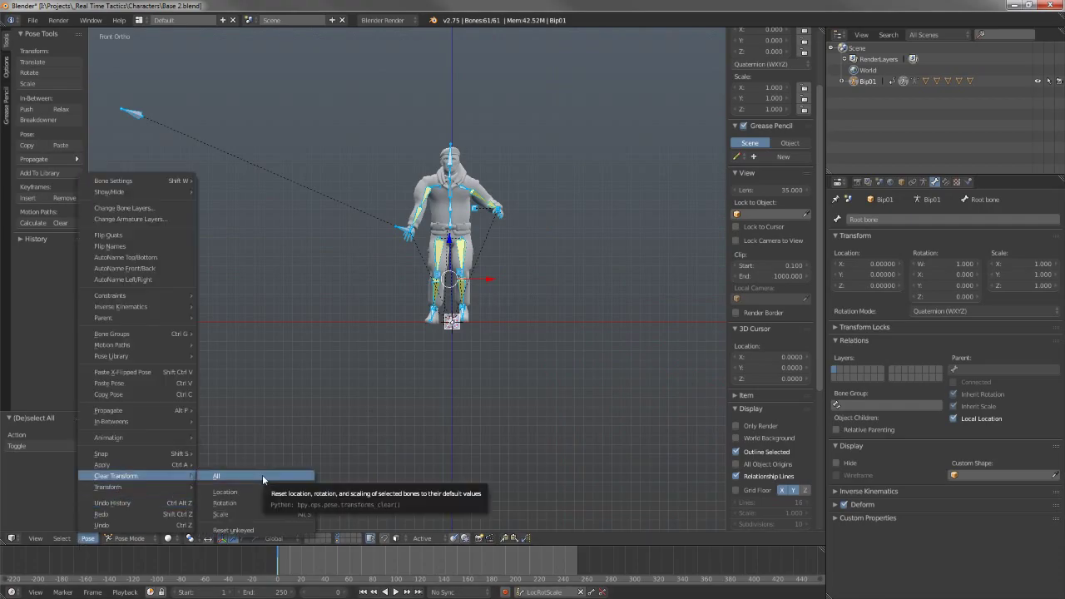
{"action": "left_click", "coordinate": [262, 479]}
{"action": "scroll", "coordinate": [447, 140], "scroll_direction": "up", "scroll_amount": 3}
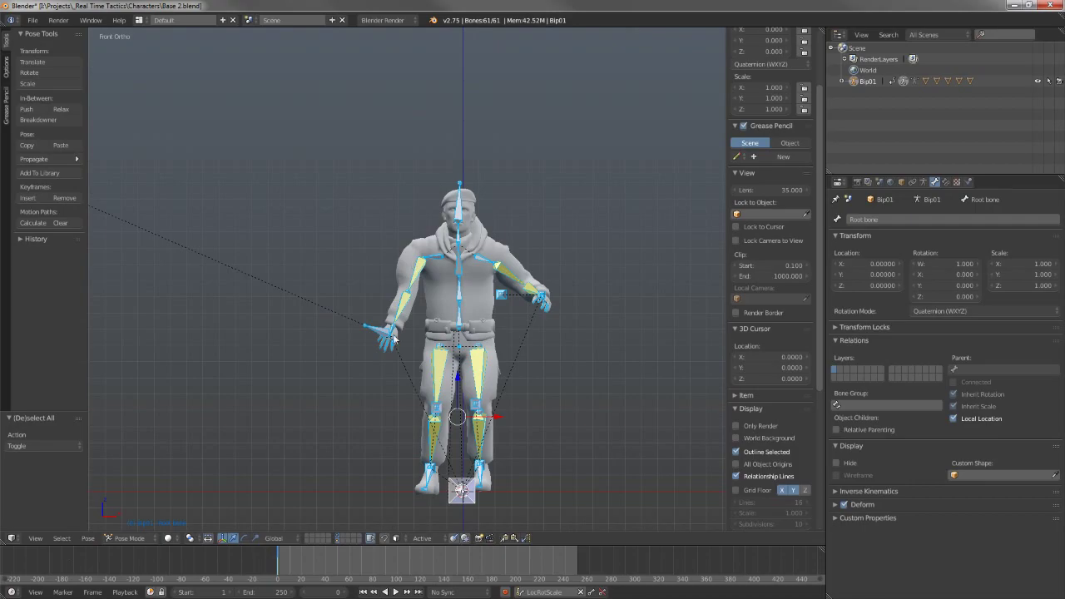
{"action": "left_click", "coordinate": [85, 539]}
{"action": "mouse_move", "coordinate": [137, 474]}
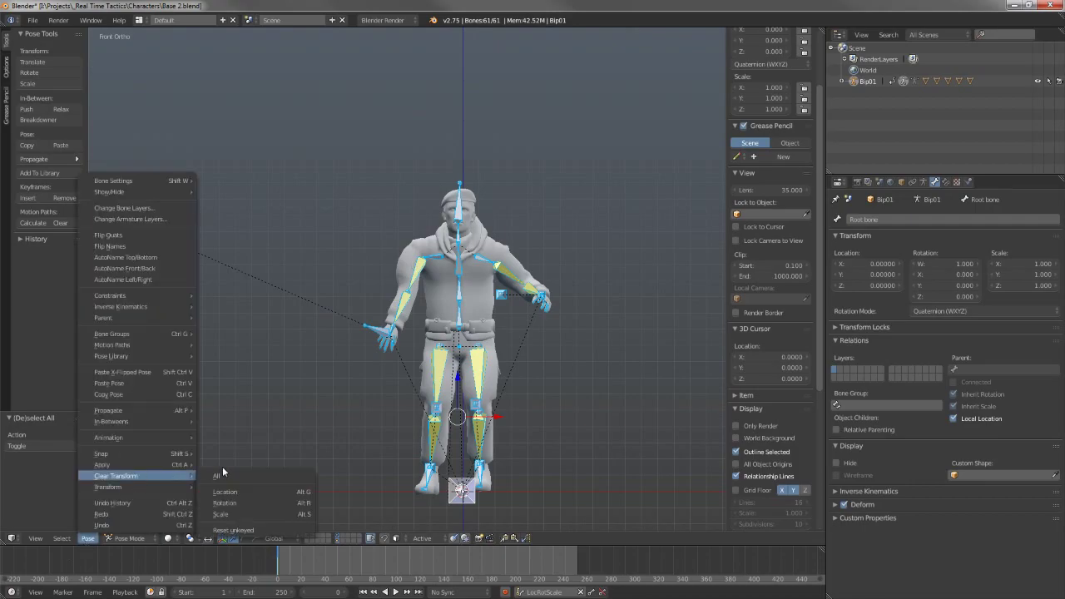
{"action": "left_click", "coordinate": [257, 475]}
{"action": "key", "text": "a"}
- Set the active keying set to LocRot and insert keyframes for all bones at frame 0
{"action": "middle_click_drag", "start_coordinate": [474, 300], "coordinate": [400, 262]}
{"action": "scroll", "coordinate": [661, 258], "scroll_direction": "down", "scroll_amount": 2}
{"action": "middle_click_drag", "start_coordinate": [567, 366], "coordinate": [605, 330]}
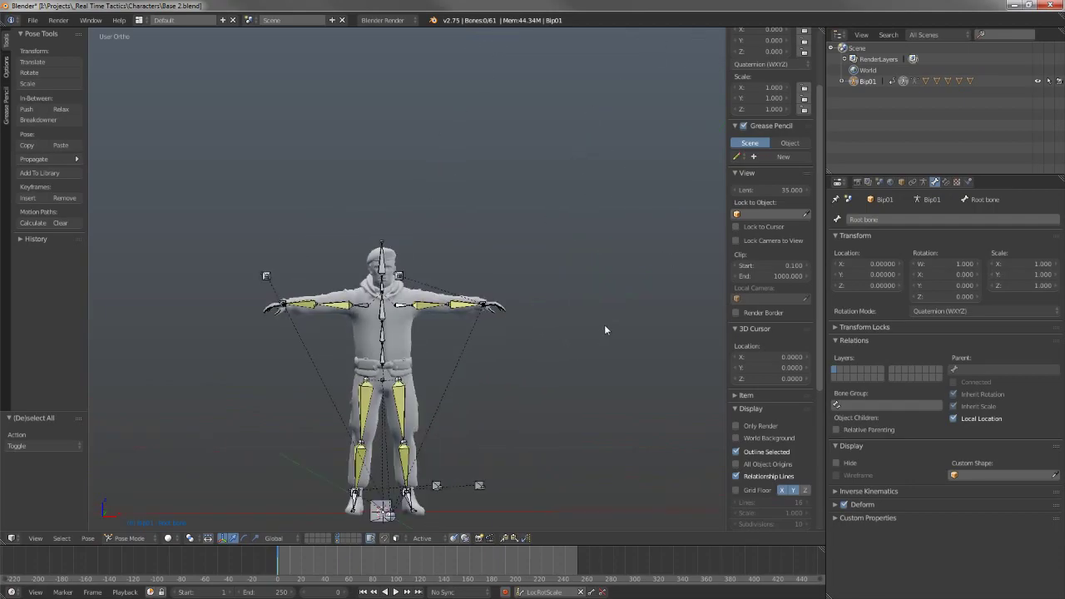
{"action": "scroll", "coordinate": [566, 345], "scroll_direction": "up", "scroll_amount": 5}
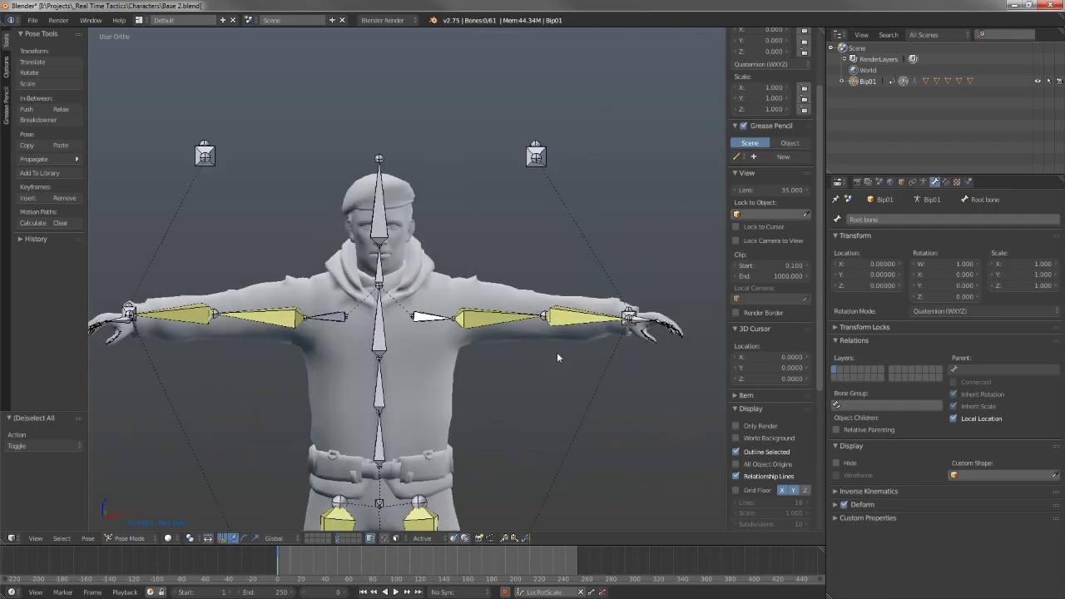
{"action": "middle_click_drag", "start_coordinate": [557, 356], "coordinate": [404, 368]}
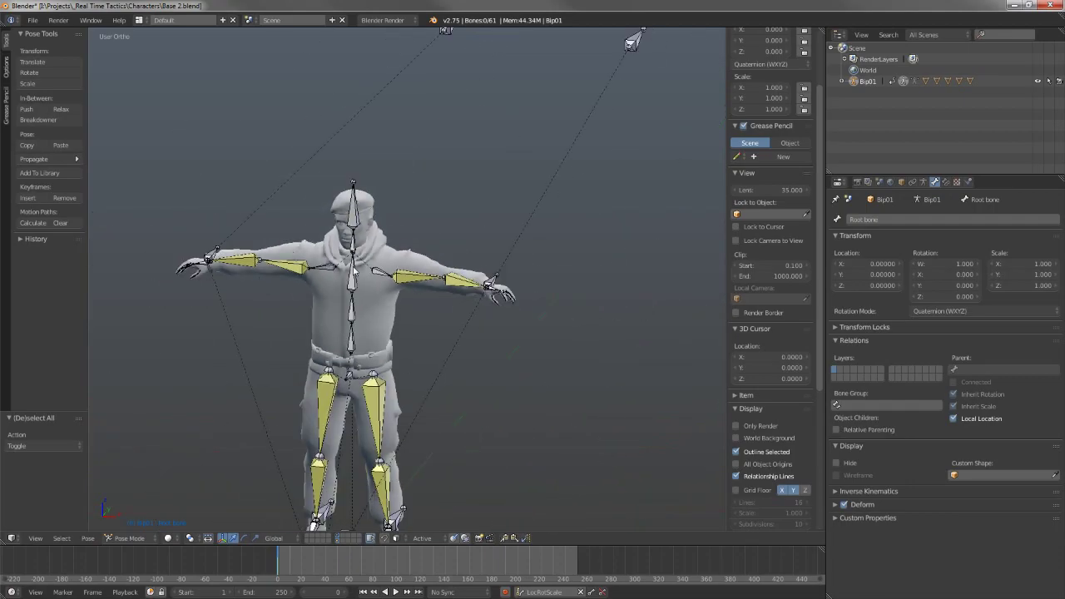
{"action": "key", "text": "a"}
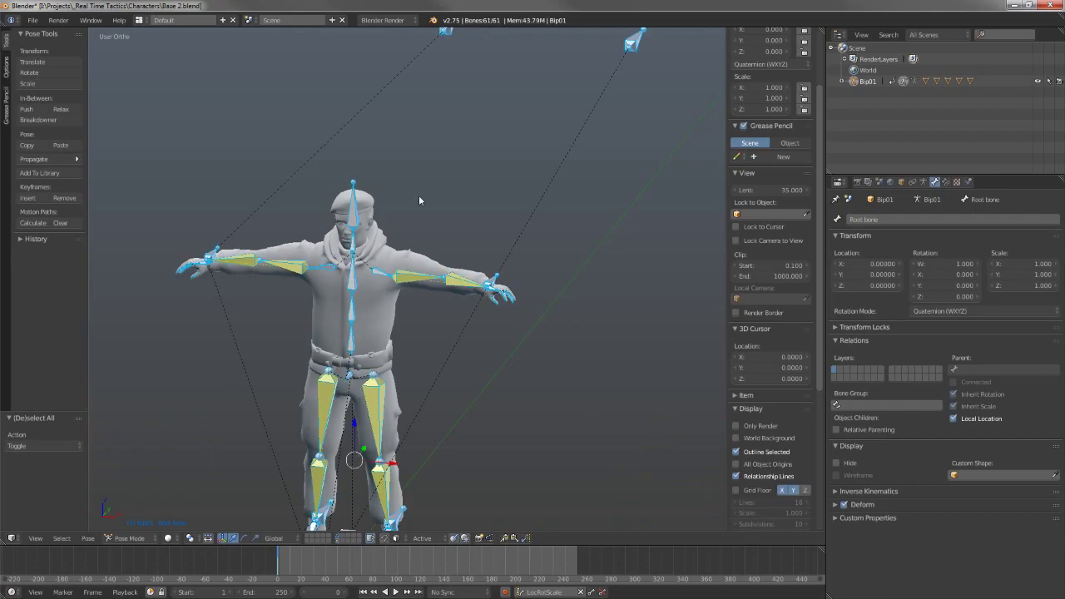
{"action": "left_click", "coordinate": [540, 591]}
{"action": "left_click", "coordinate": [566, 537]}
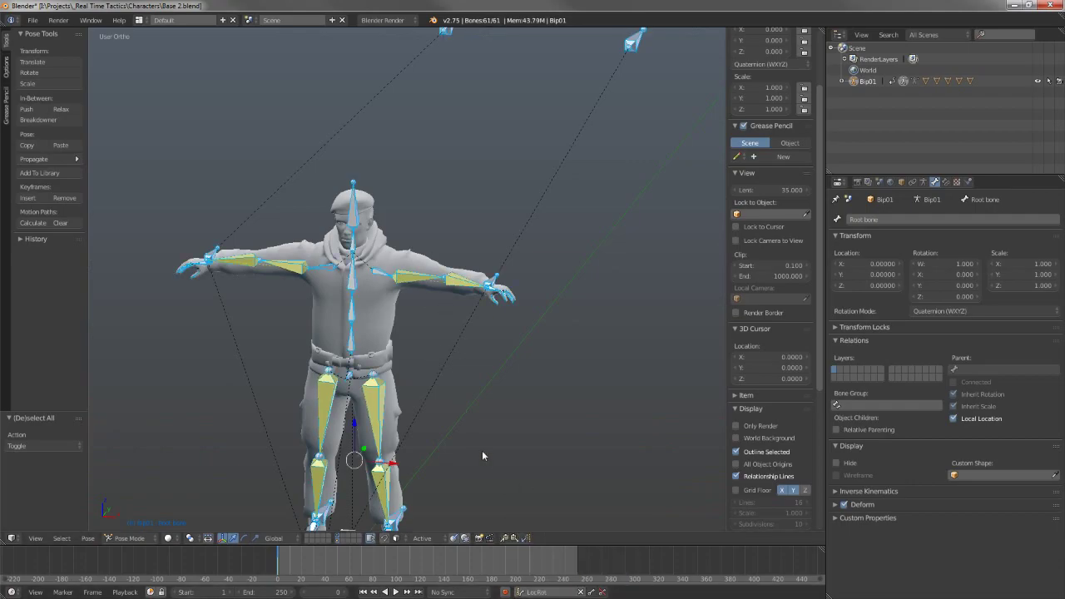
{"action": "left_click", "coordinate": [591, 592]}
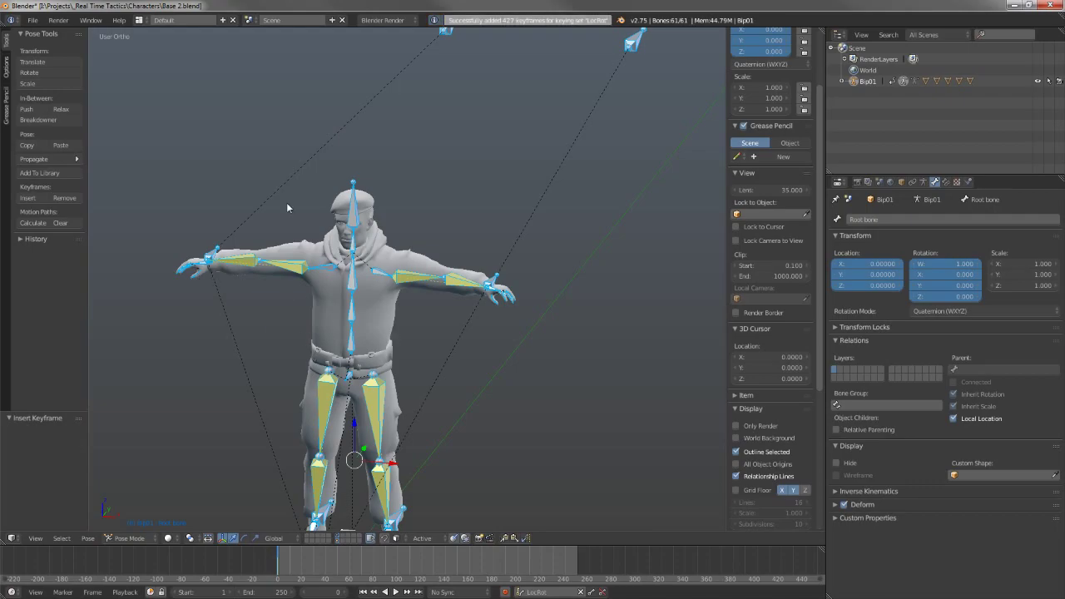
- Move the Left hand IK bone about 0.16 inward and 0.27 down in the front view
{"action": "scroll", "coordinate": [356, 425], "scroll_direction": "down", "scroll_amount": 2}
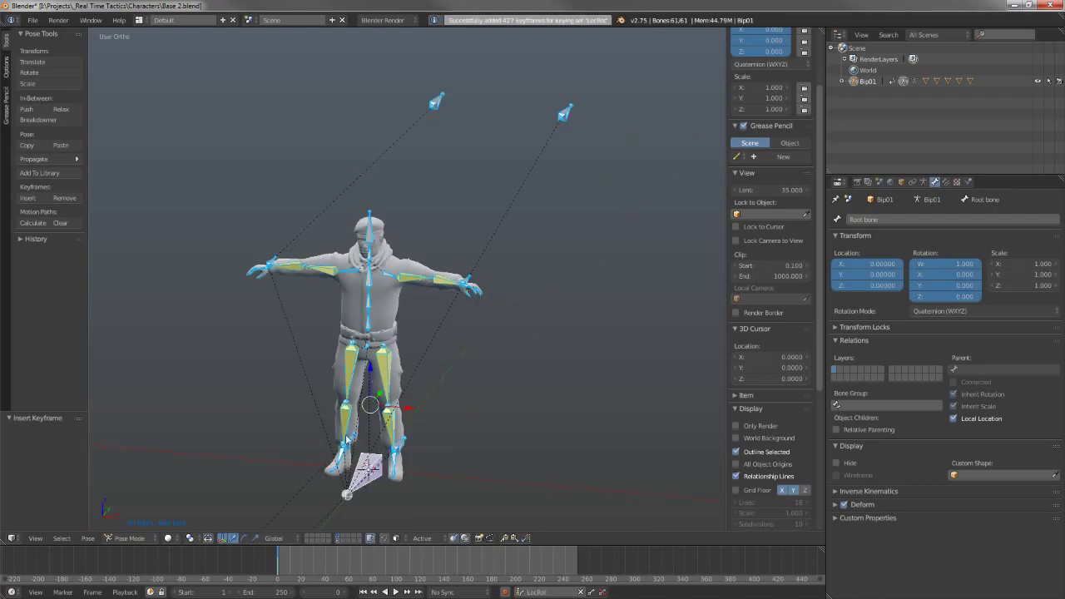
{"action": "middle_click_drag", "start_coordinate": [351, 427], "coordinate": [389, 373], "text": "shift"}
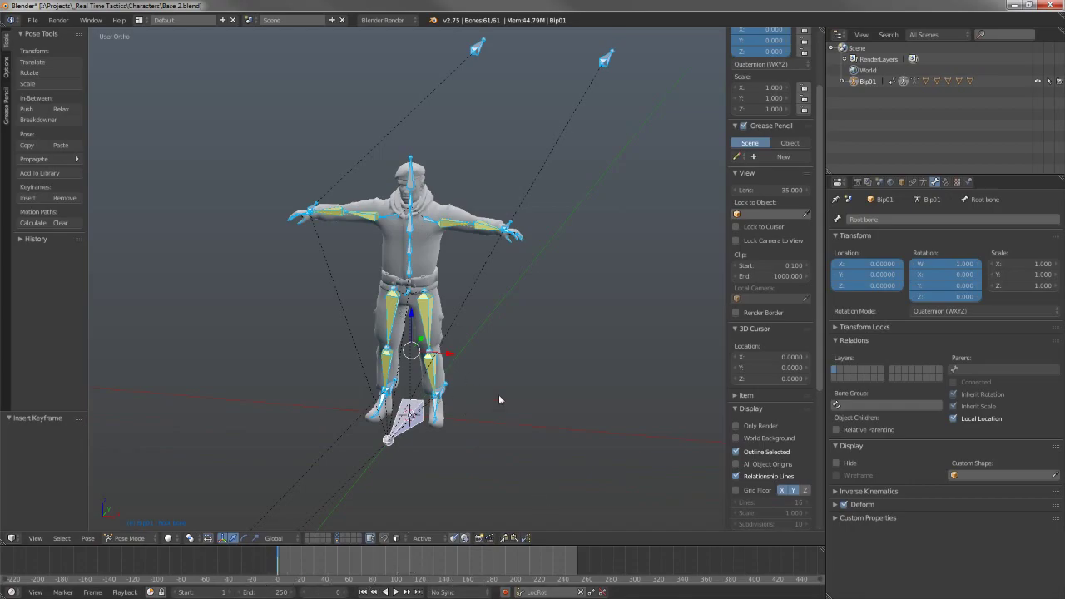
{"action": "scroll", "coordinate": [498, 394], "scroll_direction": "up", "scroll_amount": 2}
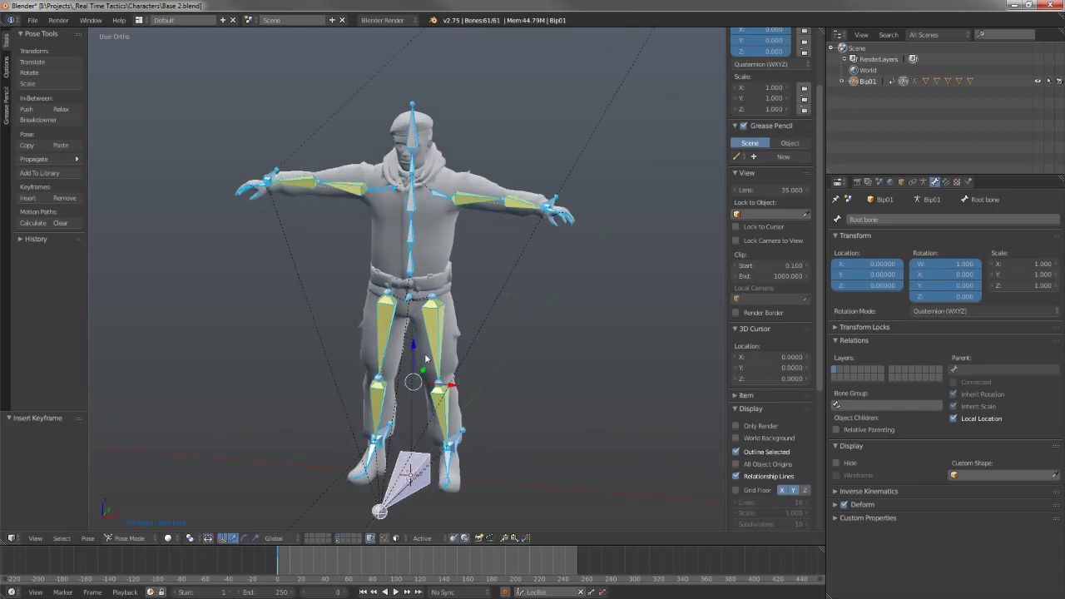
{"action": "scroll", "coordinate": [420, 316], "scroll_direction": "down", "scroll_amount": 3}
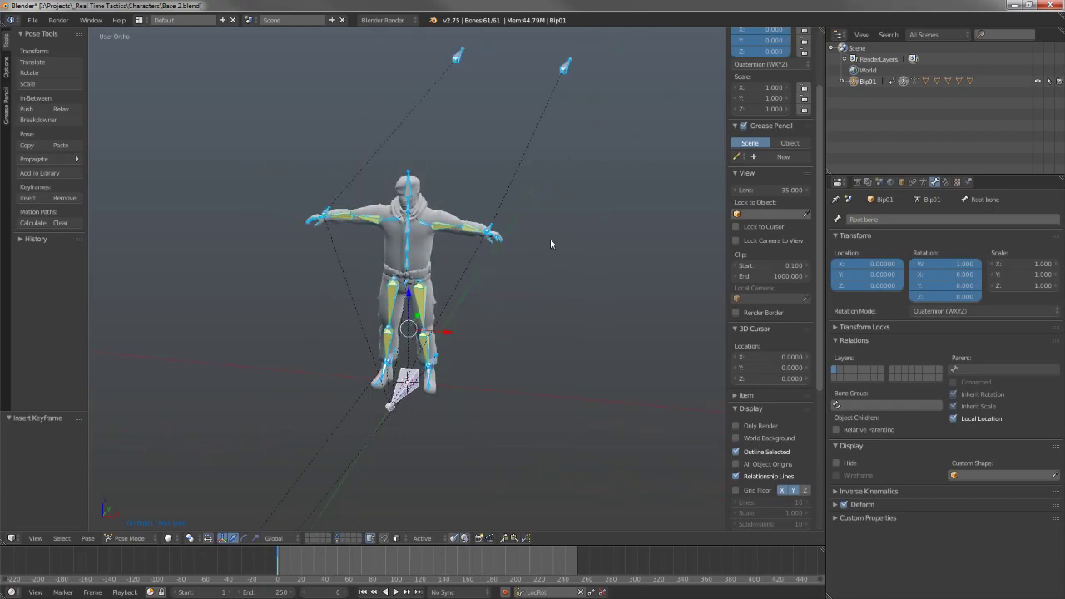
{"action": "middle_click_drag", "start_coordinate": [494, 234], "coordinate": [493, 211]}
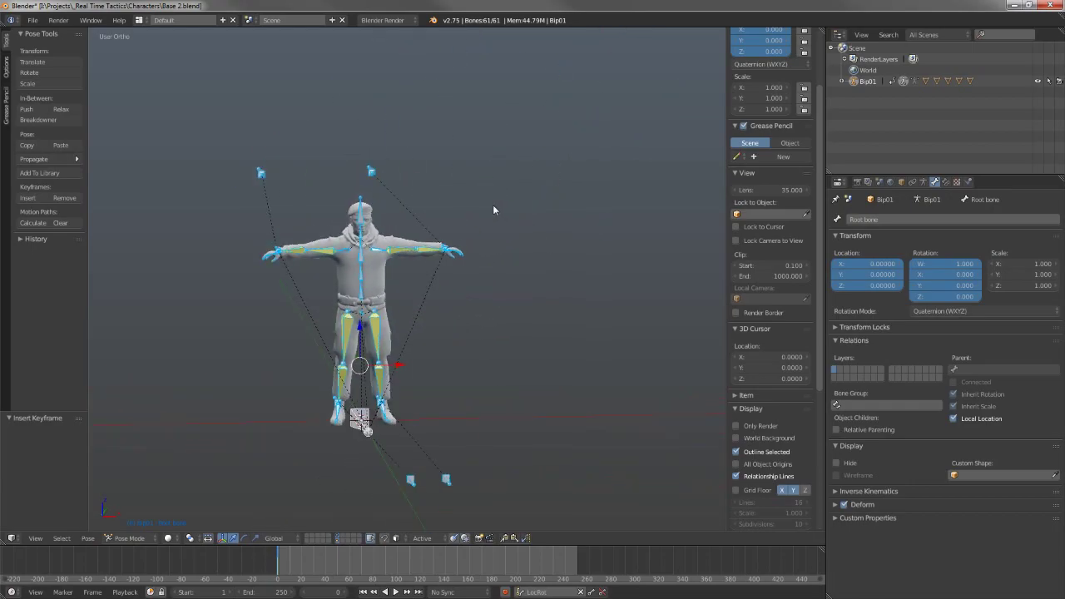
{"action": "key", "text": "KP_1"}
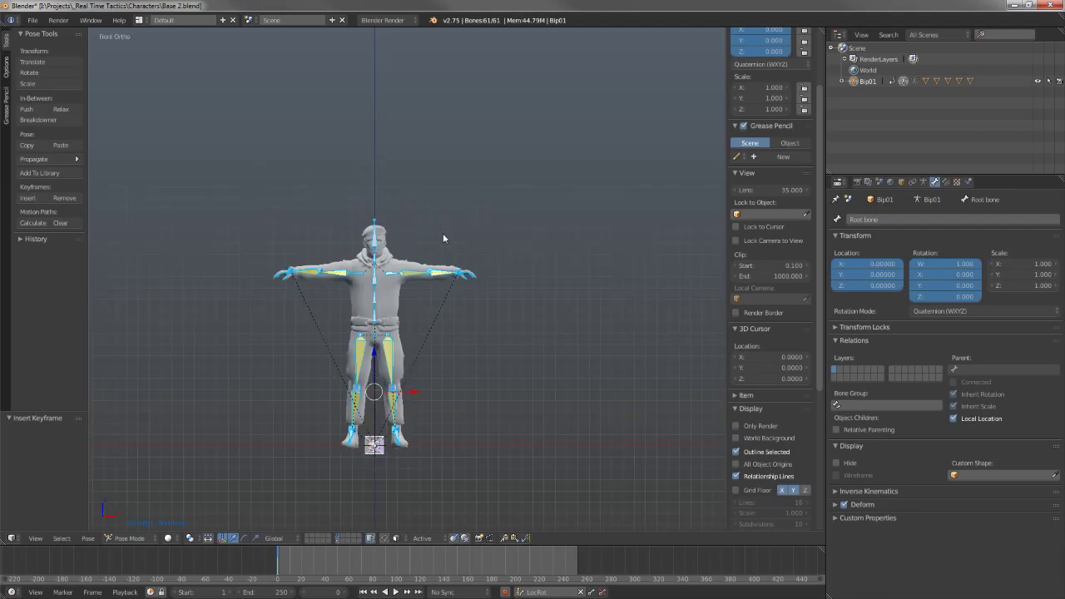
{"action": "scroll", "coordinate": [414, 290], "scroll_direction": "up", "scroll_amount": 4}
{"action": "right_click", "coordinate": [514, 265]}
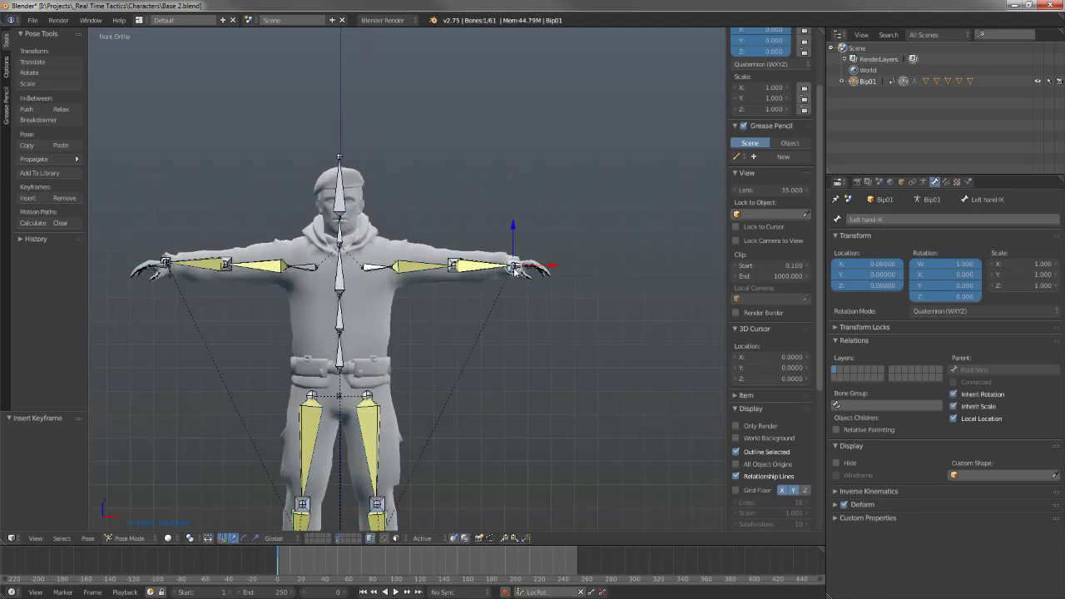
{"action": "key", "text": "g"}
{"action": "left_click", "coordinate": [476, 331]}
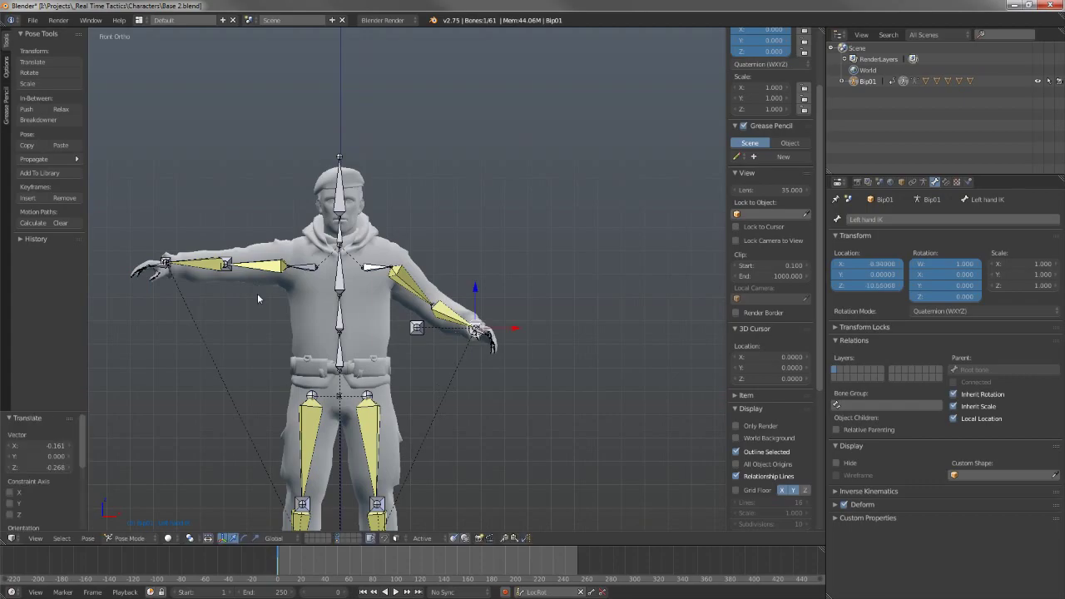
- Move the Right Hand IK bone about 0.21 inward and 0.32 down in the front view
{"action": "right_click", "coordinate": [167, 260]}
{"action": "key", "text": "g"}
{"action": "left_click", "coordinate": [218, 340]}
- Move the Left hand IK bone about 0.14 forward and 0.09 inward, and the Right Hand IK bone about 0.05 forward
{"action": "middle_click_drag", "start_coordinate": [219, 340], "coordinate": [542, 337]}
{"action": "right_click", "coordinate": [676, 321]}
{"action": "key", "text": "g"}
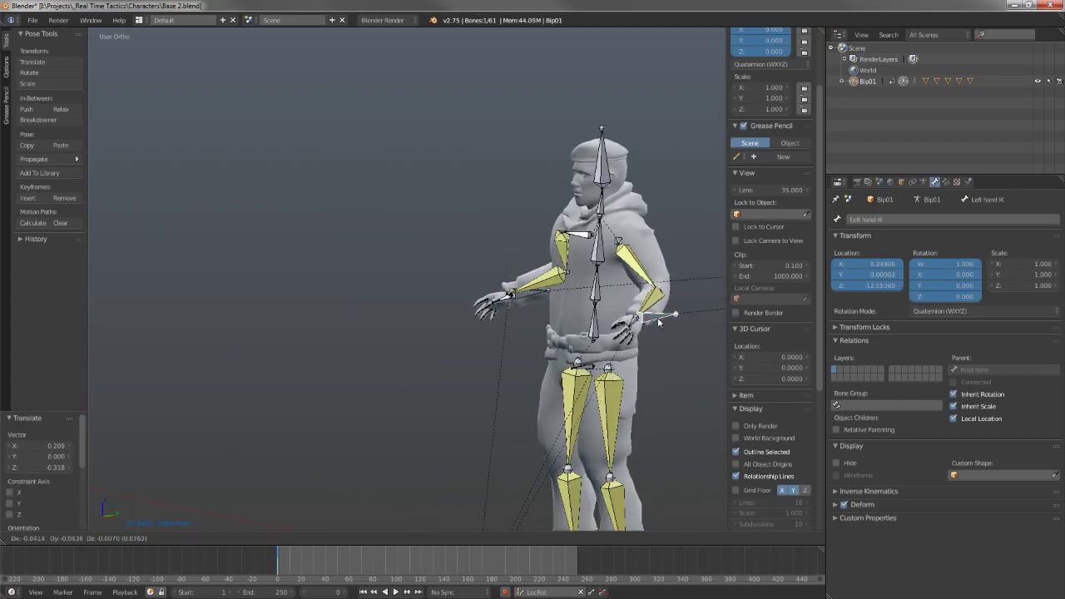
{"action": "left_click", "coordinate": [639, 327]}
{"action": "right_click", "coordinate": [509, 300]}
{"action": "key", "text": "g"}
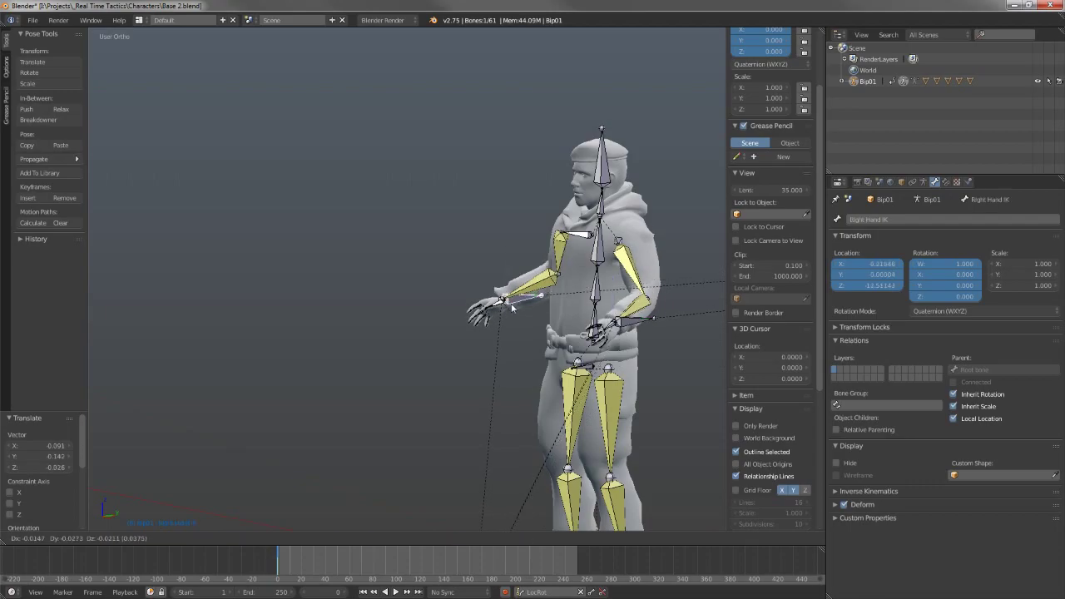
{"action": "left_click", "coordinate": [511, 303]}
{"action": "middle_click_drag", "start_coordinate": [524, 303], "coordinate": [573, 302]}
- Examine the clavicles and shoulders from the front with the arms lowered
{"action": "key", "text": "KP_1"}
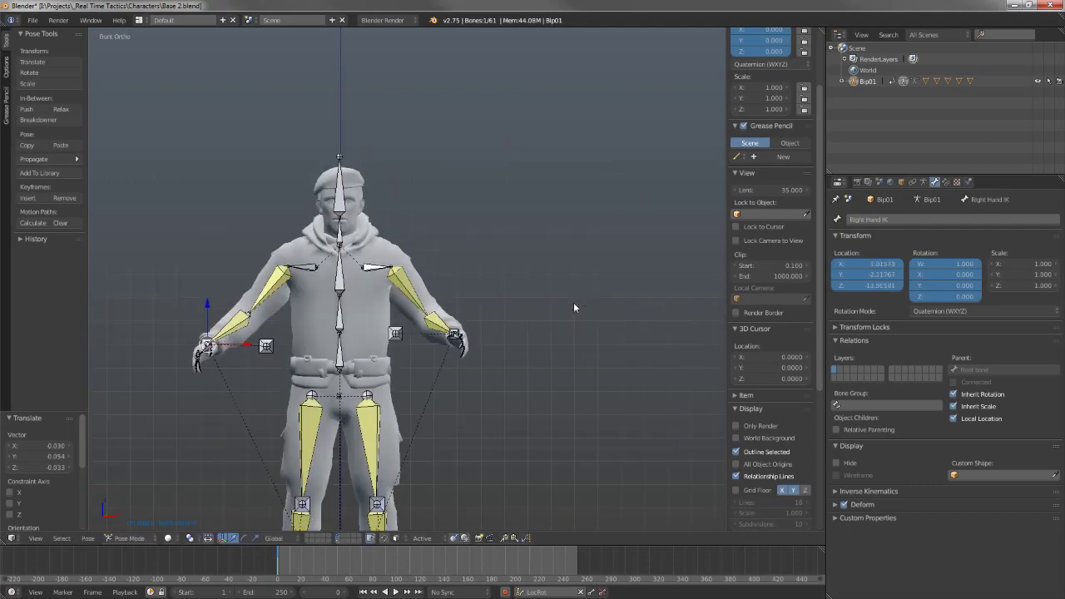
{"action": "scroll", "coordinate": [516, 300], "scroll_direction": "up", "scroll_amount": 3}
{"action": "middle_click_drag", "start_coordinate": [469, 297], "coordinate": [581, 255], "text": "shift"}
{"action": "scroll", "coordinate": [558, 250], "scroll_direction": "up", "scroll_amount": 4}
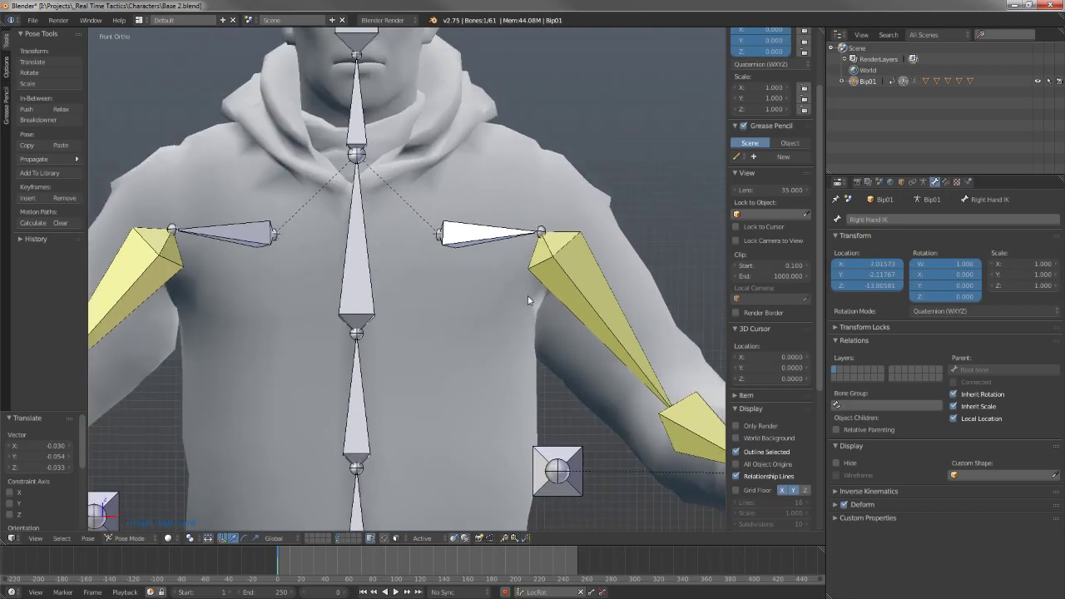
{"action": "middle_click_drag", "start_coordinate": [528, 297], "coordinate": [531, 316], "text": "shift"}
{"action": "scroll", "coordinate": [506, 249], "scroll_direction": "down", "scroll_amount": 1}
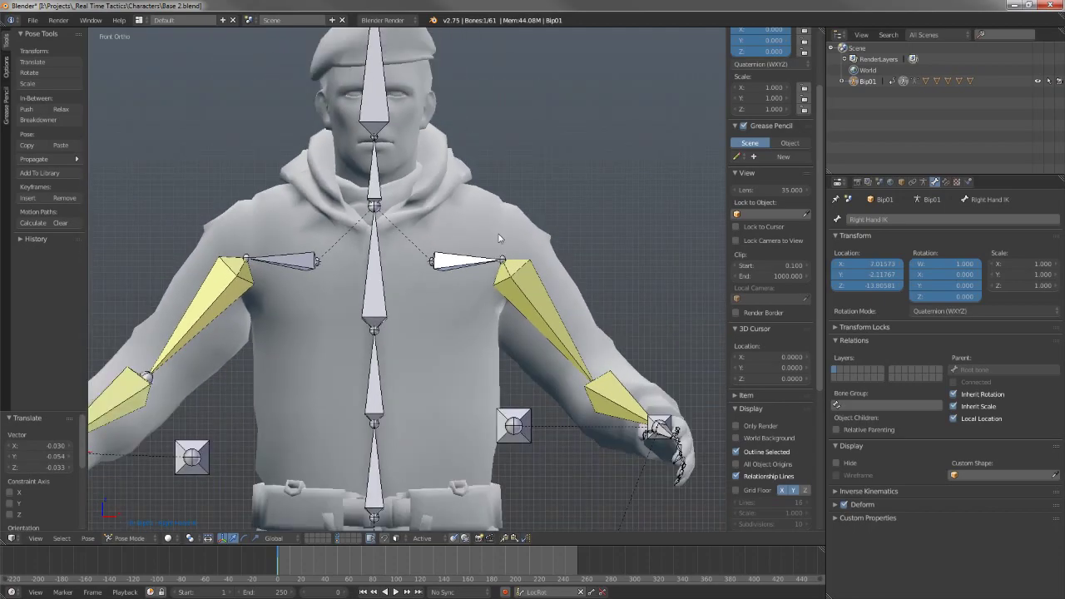
- Raise the left arm to horizontal with the Left hand IK bone, and lower it about 0.22 inward and 0.32 down
{"action": "scroll", "coordinate": [385, 279], "scroll_direction": "down", "scroll_amount": 3}
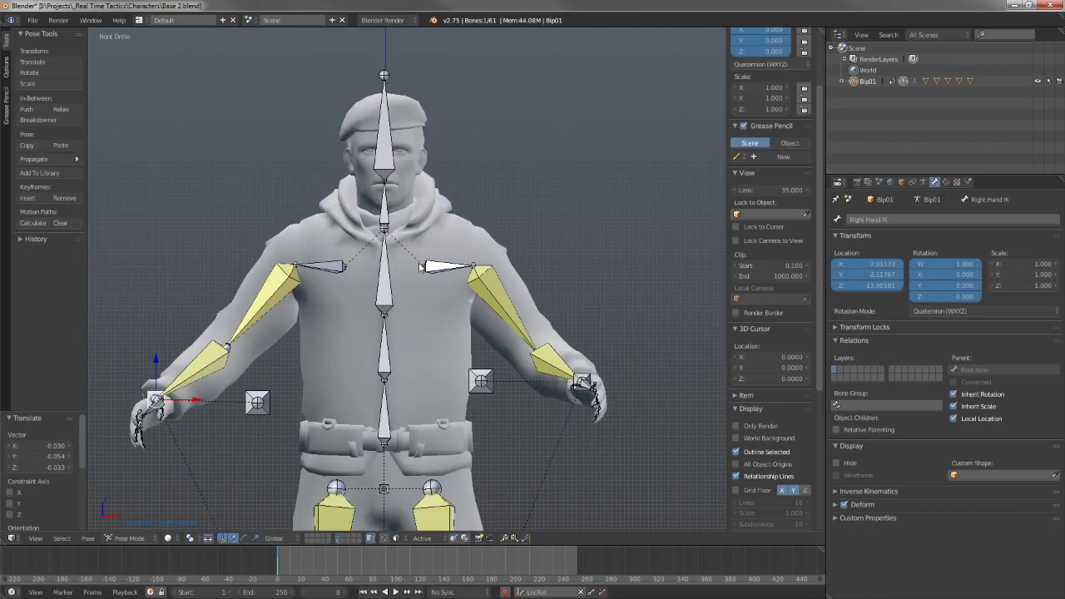
{"action": "scroll", "coordinate": [558, 319], "scroll_direction": "down", "scroll_amount": 1}
{"action": "middle_click_drag", "start_coordinate": [562, 329], "coordinate": [604, 297]}
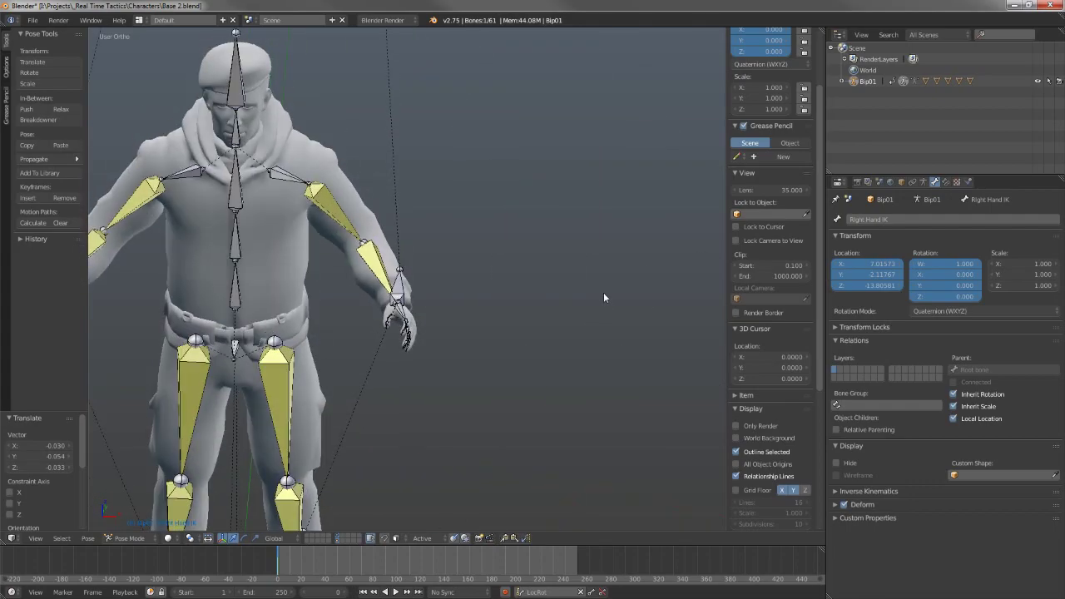
{"action": "key", "text": "KP_1"}
{"action": "middle_click_drag", "start_coordinate": [399, 347], "coordinate": [531, 313], "text": "shift"}
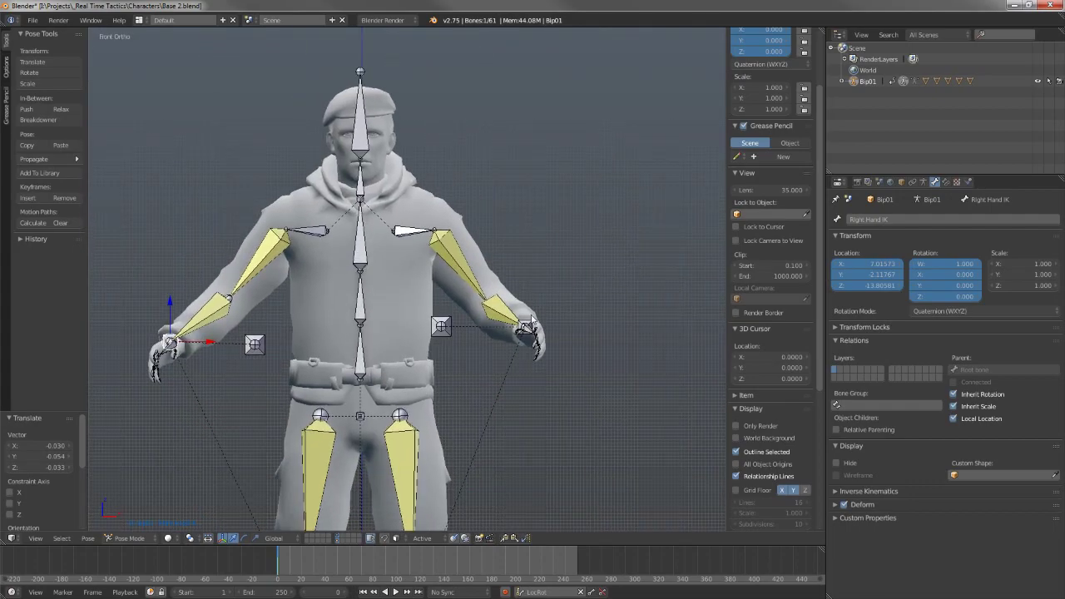
{"action": "right_click_drag", "start_coordinate": [525, 329], "coordinate": [638, 212]}
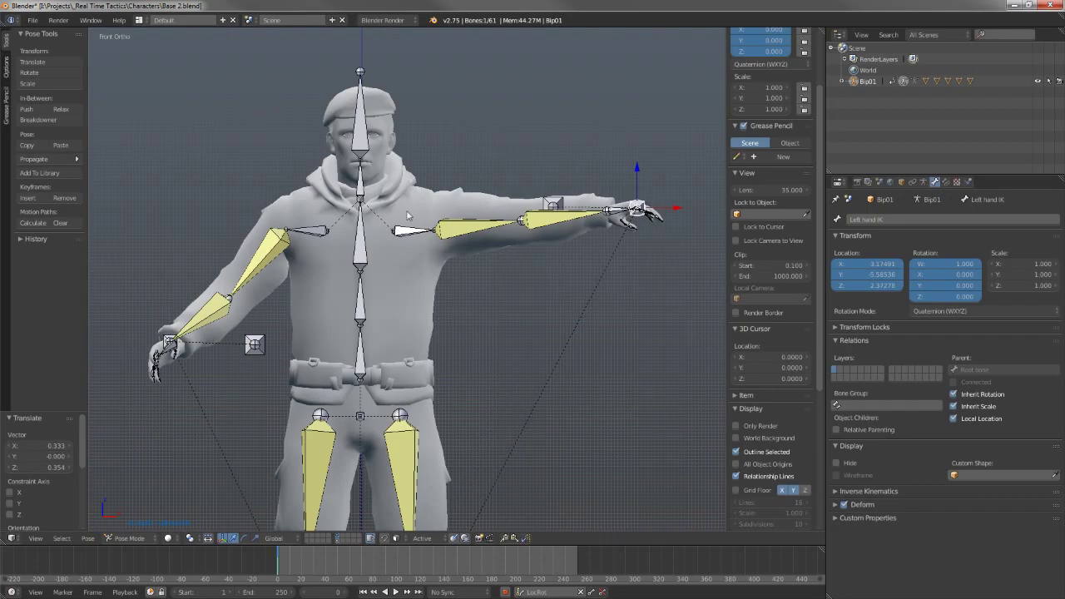
{"action": "key", "text": "g"}
{"action": "left_click", "coordinate": [463, 349]}
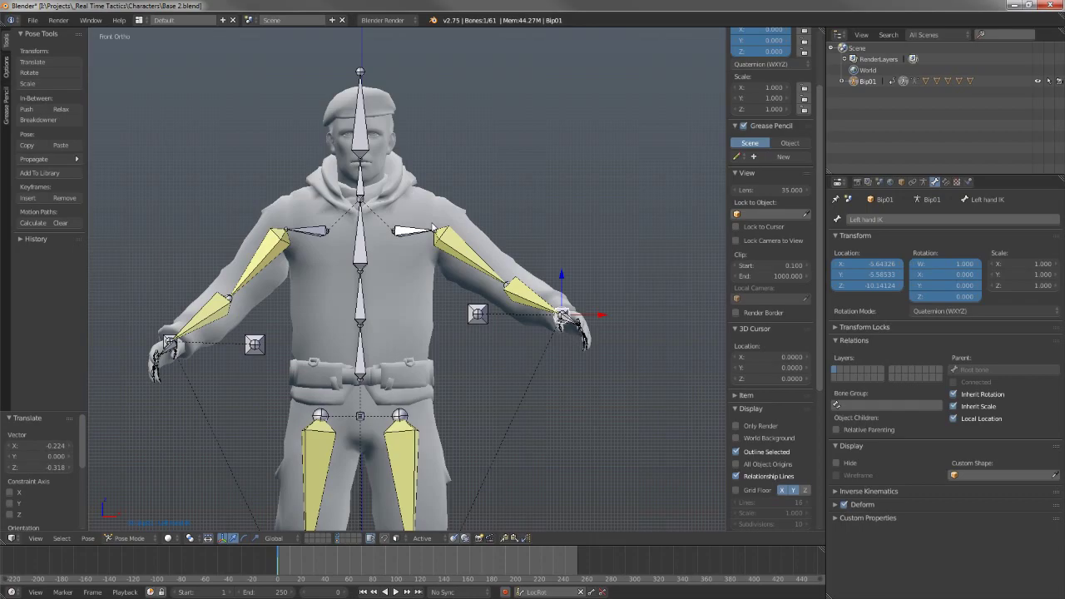
- Rotate the Left hand IK bone by about 236° and -117°, and move it about 0.20 inward and slightly down
{"action": "key", "text": "r"}
{"action": "left_click", "coordinate": [489, 360]}
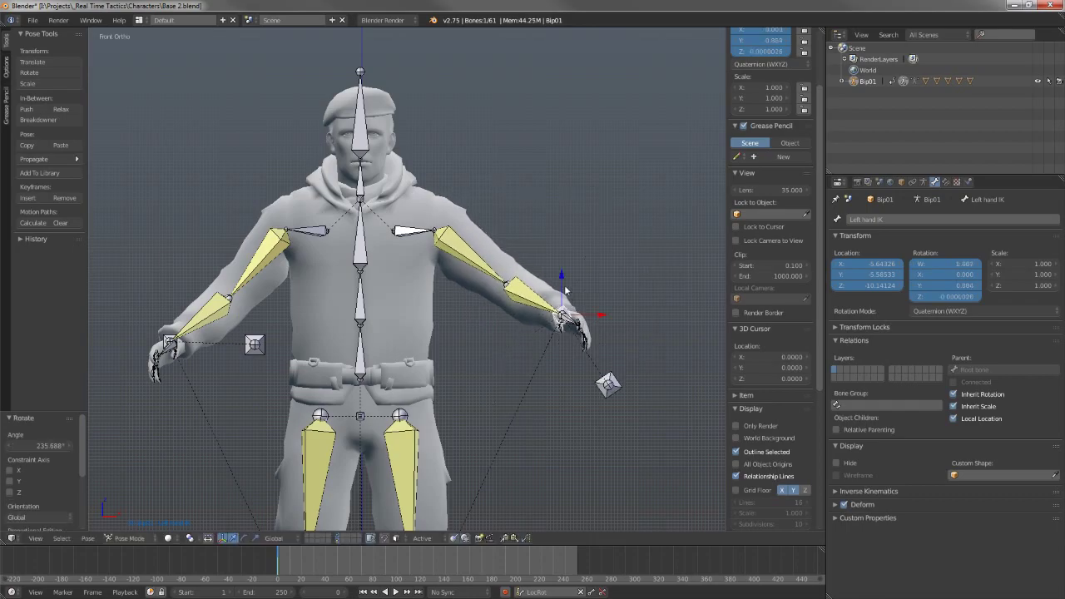
{"action": "key", "text": "r"}
{"action": "left_click", "coordinate": [419, 364]}
{"action": "key", "text": "g"}
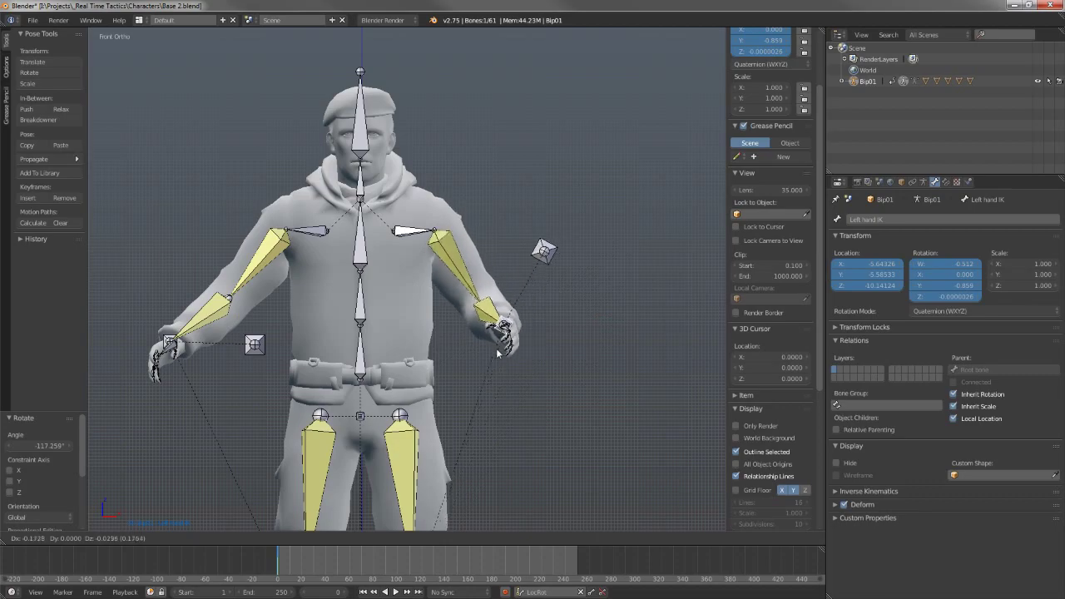
{"action": "left_click", "coordinate": [466, 355]}
- Move the Right Hand IK bone forward and inward in several moves, ending with about 0.14 inward, 0.11 forward and 0.09 up
{"action": "right_click", "coordinate": [171, 339]}
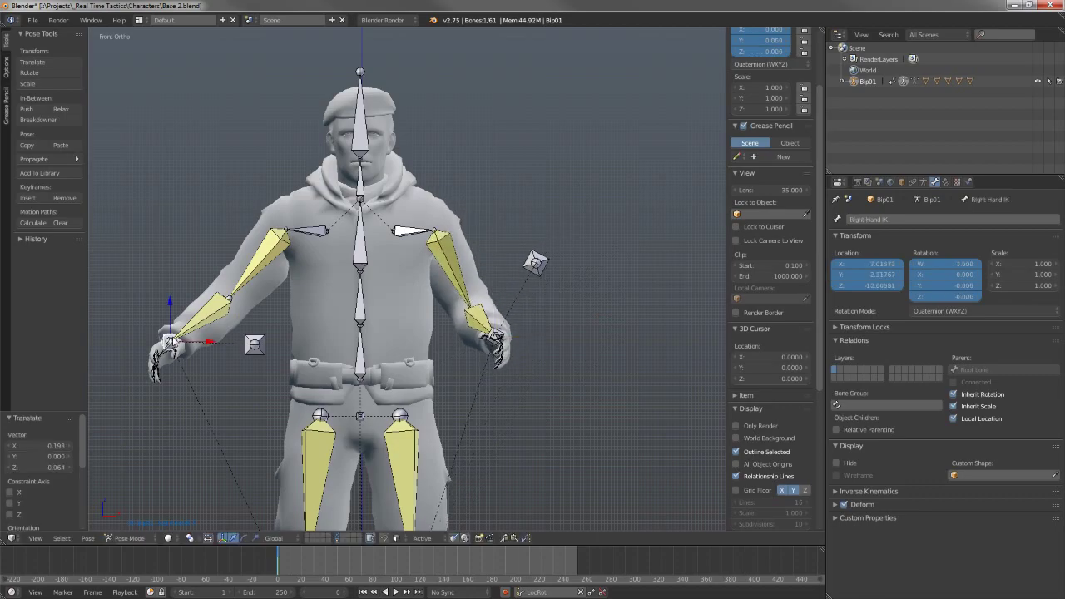
{"action": "key", "text": "g"}
{"action": "left_click", "coordinate": [213, 349]}
{"action": "middle_click_drag", "start_coordinate": [318, 300], "coordinate": [491, 279]}
{"action": "key", "text": "g"}
{"action": "left_click", "coordinate": [325, 305]}
{"action": "key", "text": "g"}
{"action": "left_click", "coordinate": [482, 274]}
{"action": "key", "text": "g"}
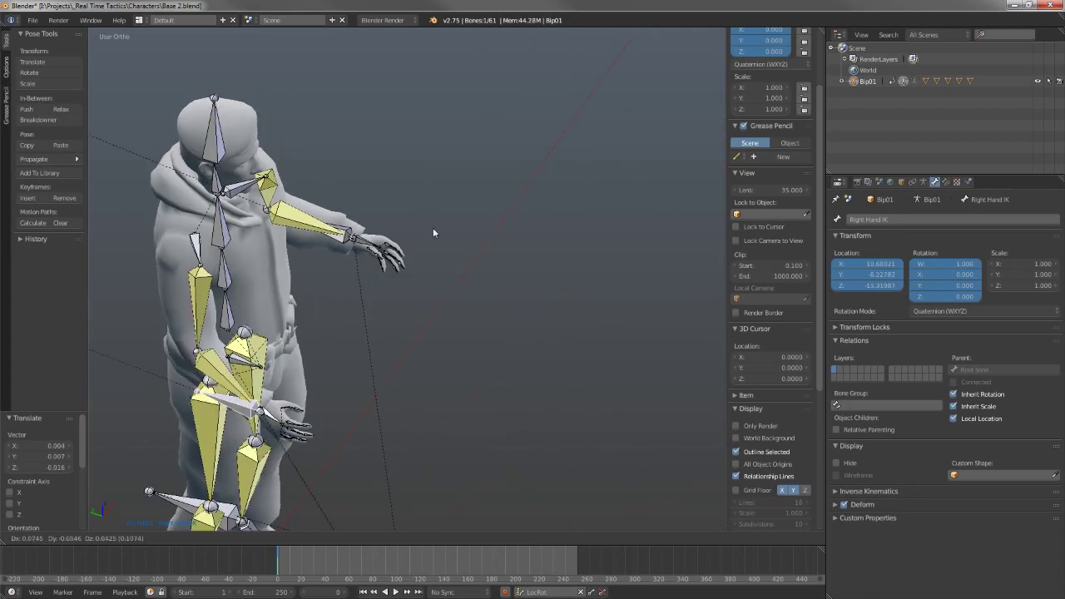
{"action": "left_click", "coordinate": [420, 227]}
- Trackball-rotate the Right Hand IK bone and move it about 0.09 further inward, in front of the waist
{"action": "key", "text": "r"}
{"action": "key", "text": "r"}
{"action": "left_click", "coordinate": [460, 252]}
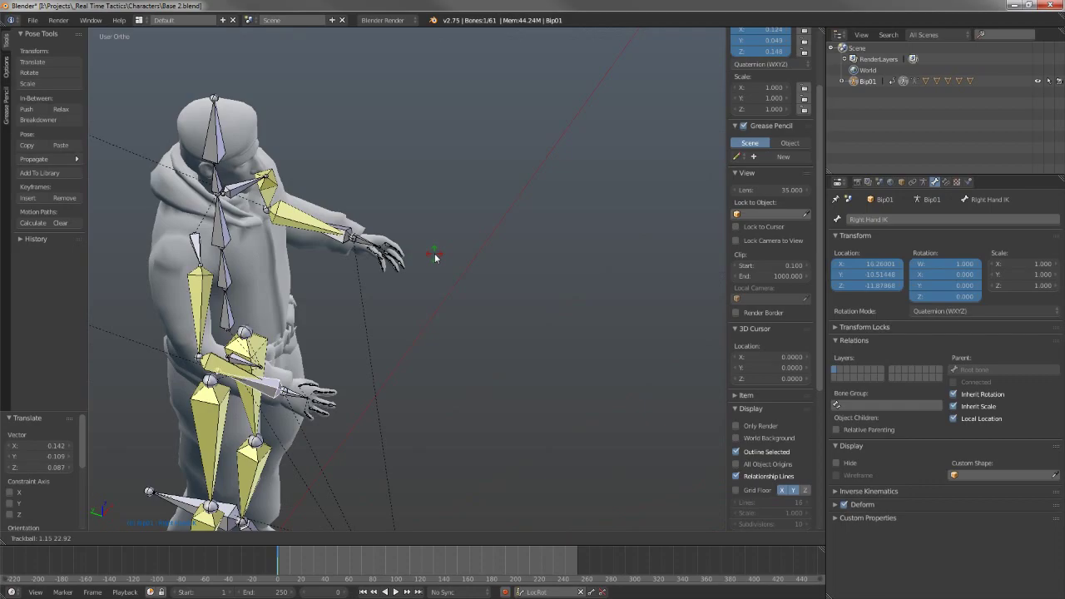
{"action": "middle_click_drag", "start_coordinate": [460, 251], "coordinate": [360, 215]}
{"action": "key", "text": "g"}
{"action": "left_click", "coordinate": [378, 215]}
{"action": "key", "text": "KP_1"}
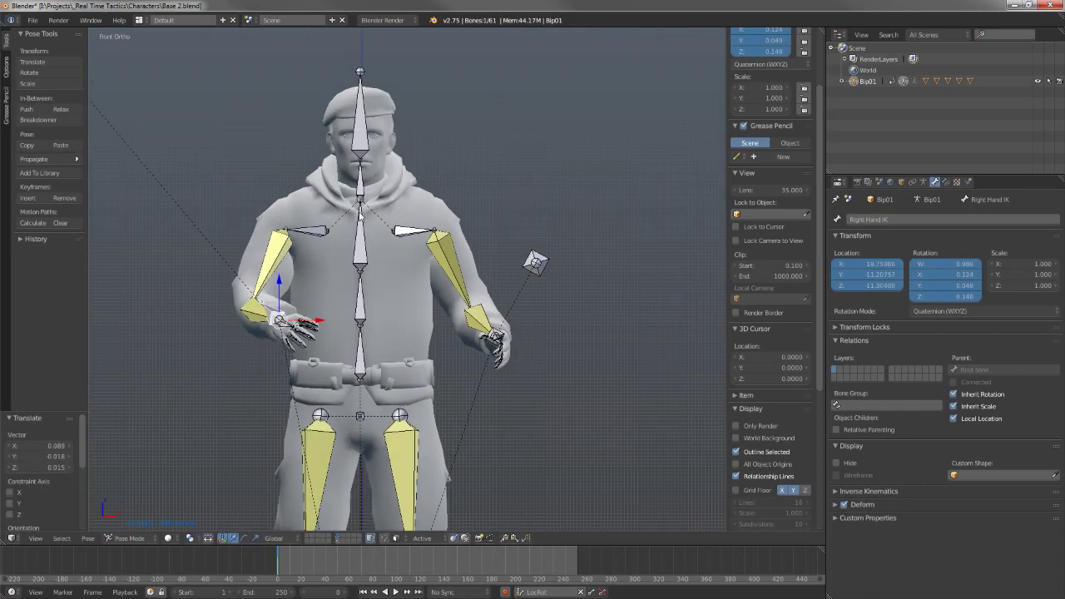
{"action": "scroll", "coordinate": [406, 246], "scroll_direction": "down", "scroll_amount": 3}
{"action": "middle_click_drag", "start_coordinate": [426, 285], "coordinate": [433, 235], "text": "shift"}
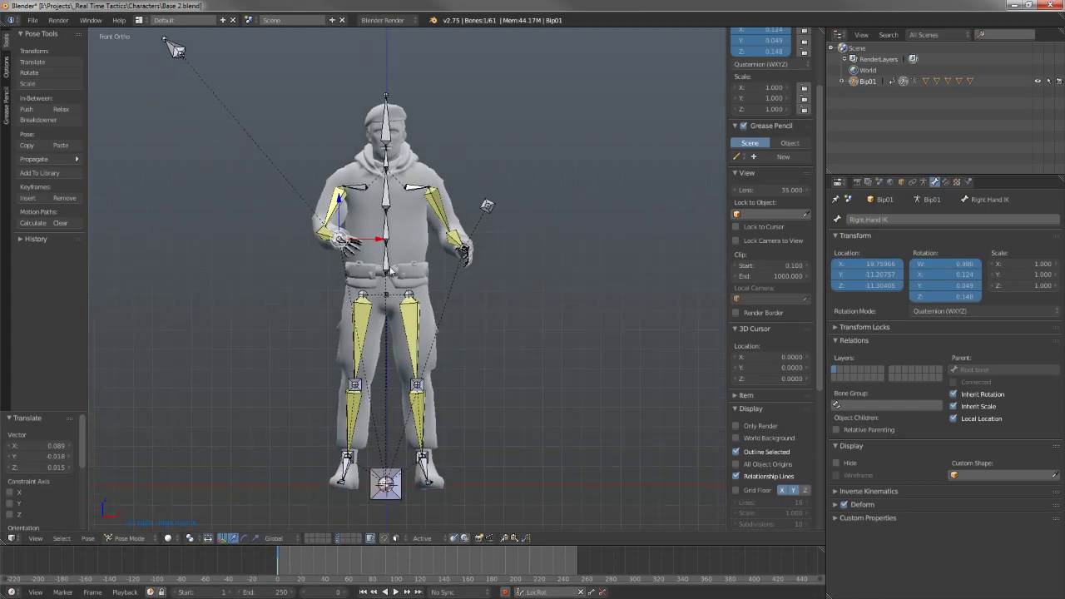
{"action": "scroll", "coordinate": [432, 309], "scroll_direction": "up", "scroll_amount": 2}
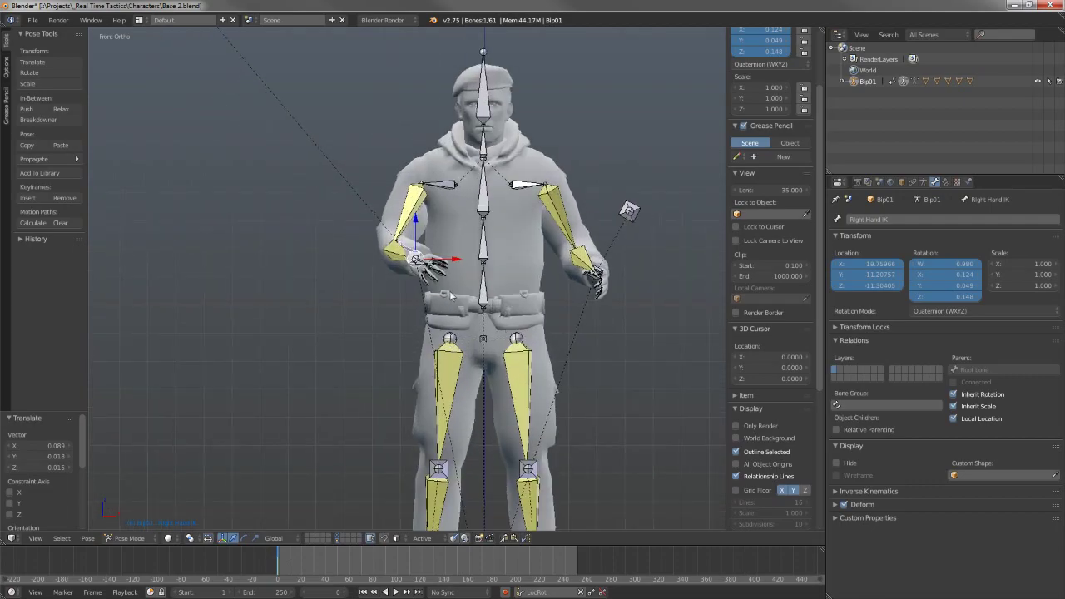
{"action": "scroll", "coordinate": [416, 277], "scroll_direction": "down", "scroll_amount": 2}
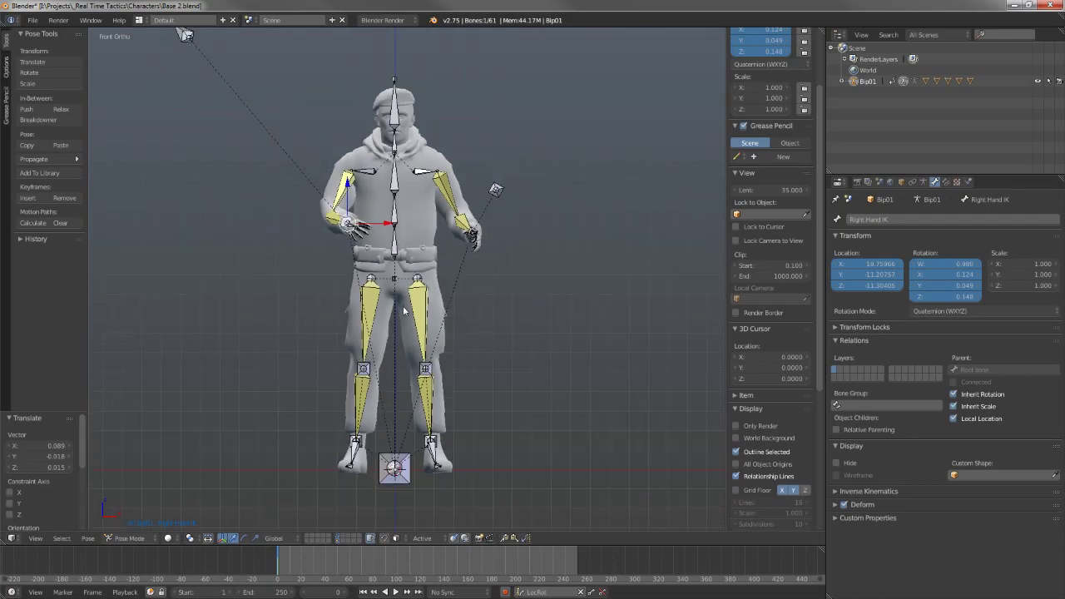
{"action": "scroll", "coordinate": [416, 276], "scroll_direction": "up", "scroll_amount": 2}
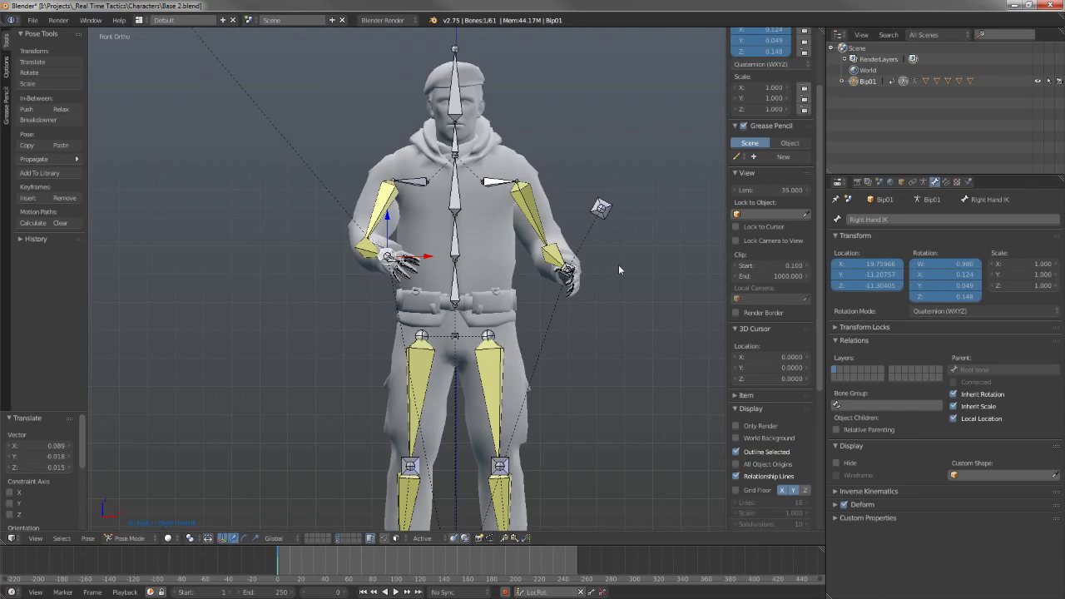